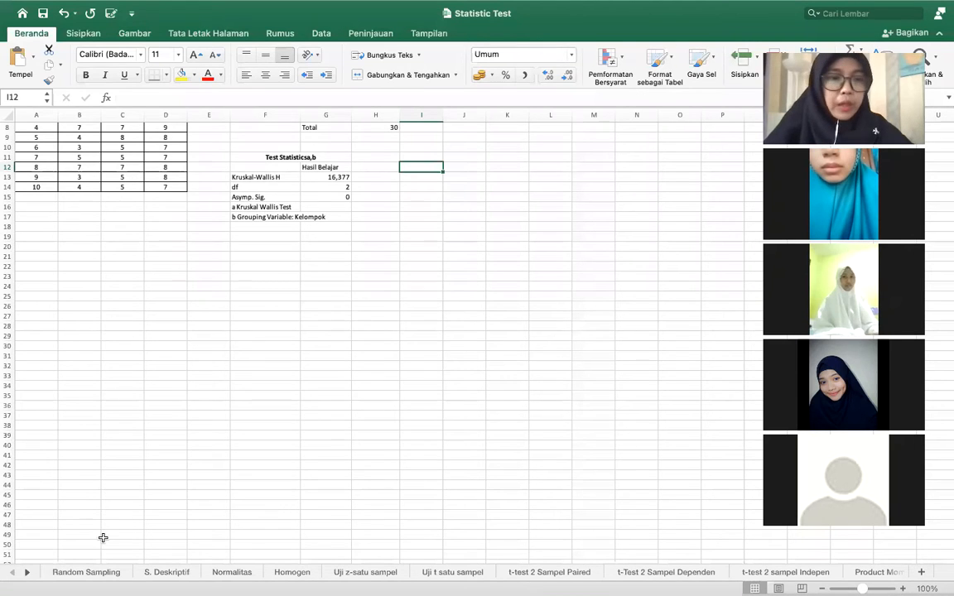
Open the Random Sampling worksheet and bring up the data tools
click(100, 573)
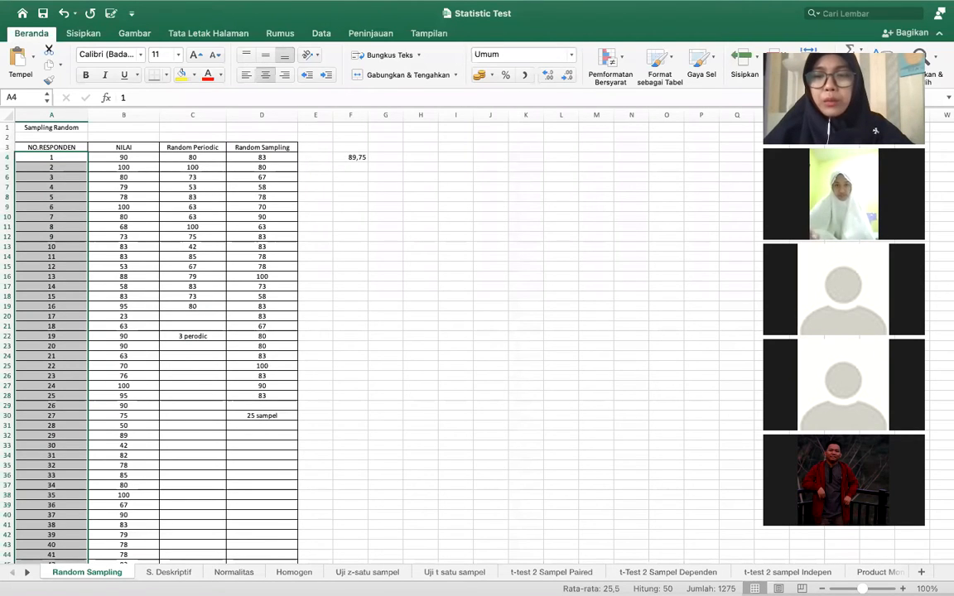
drag(871, 50, 892, 92)
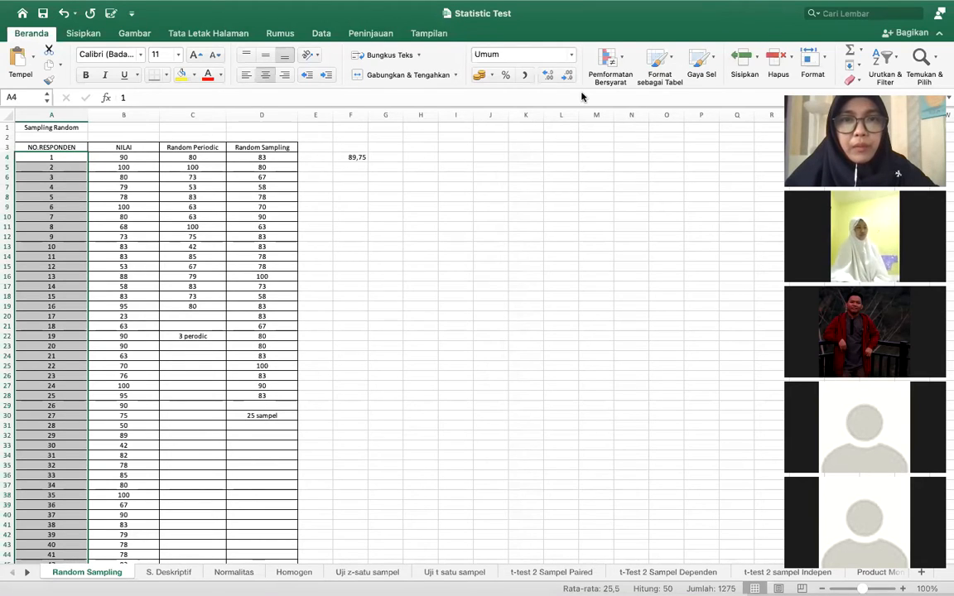
click(321, 33)
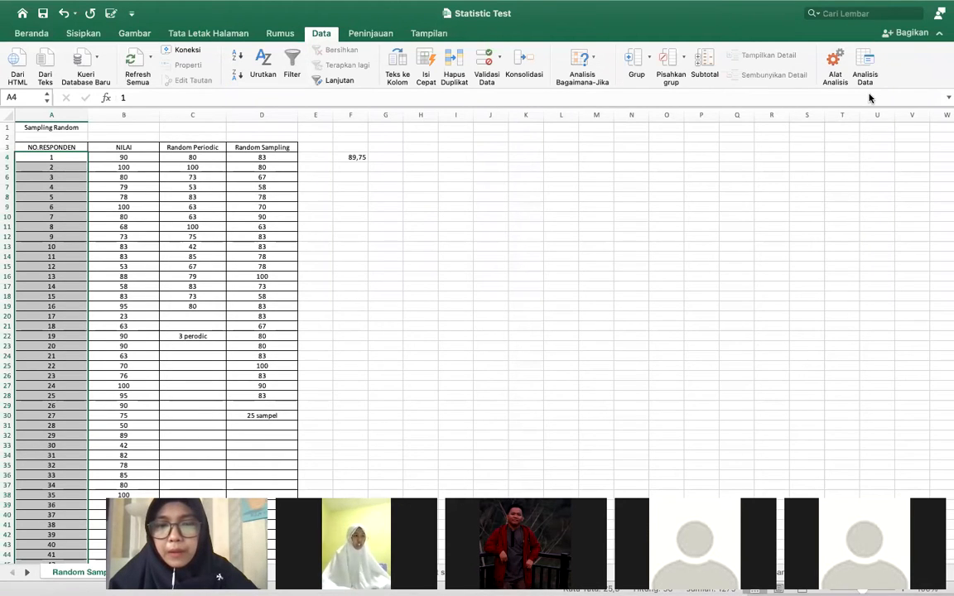
Browse the list of available statistical functions and return to the data tools
click(283, 37)
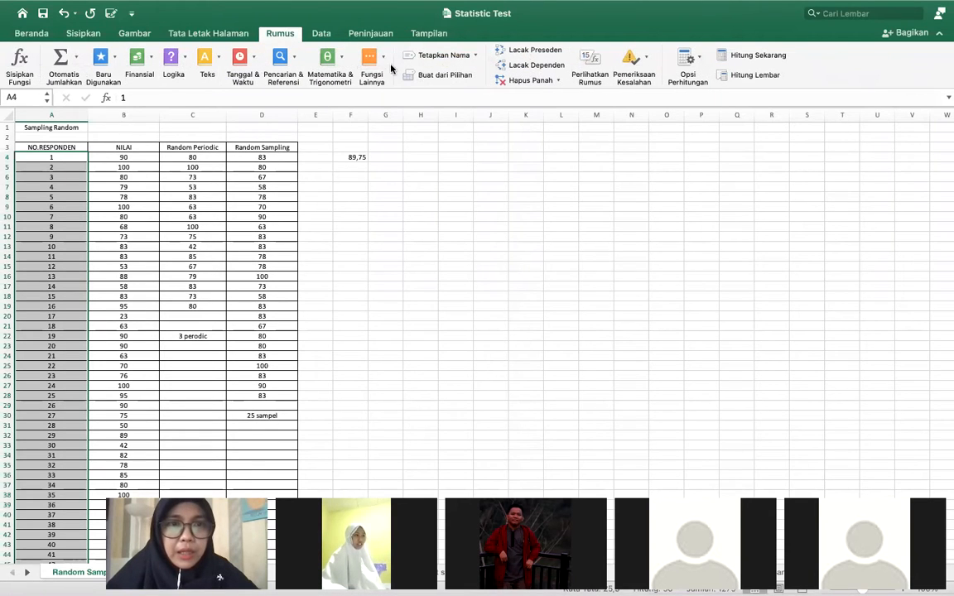
click(369, 56)
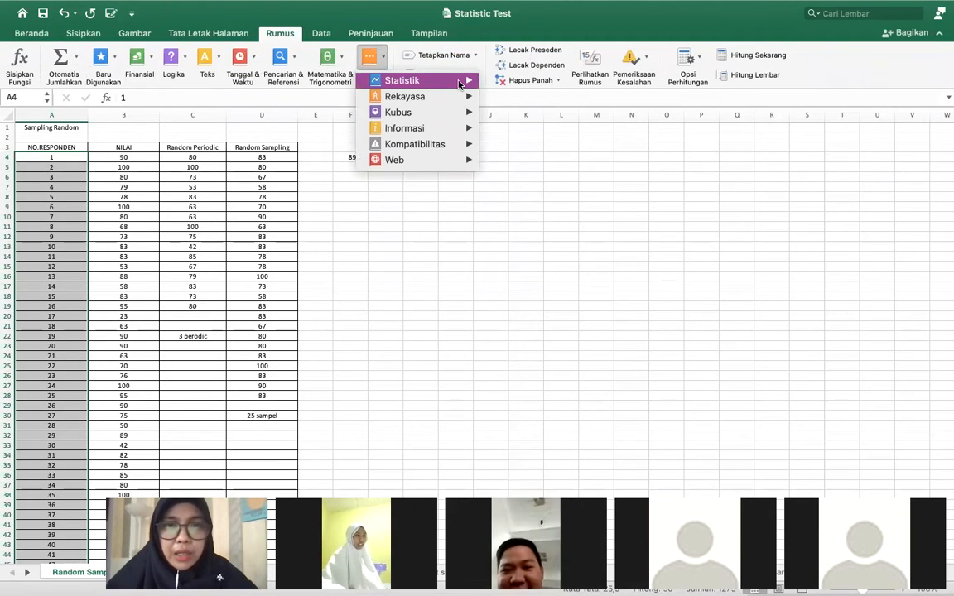
mouse_move(449, 85)
scroll(566, 378, down, 2)
scroll(566, 377, down, 20)
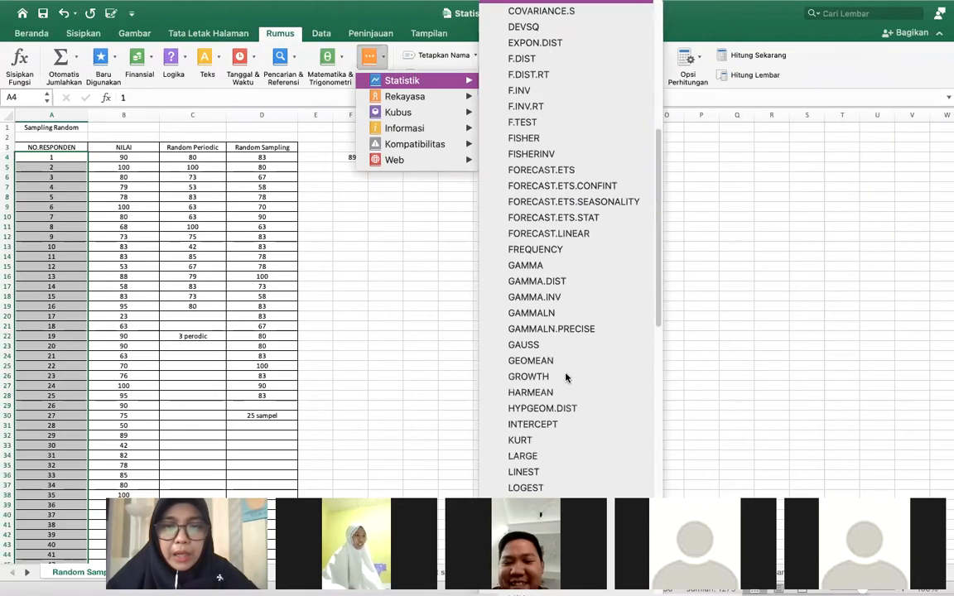
click(708, 35)
click(323, 34)
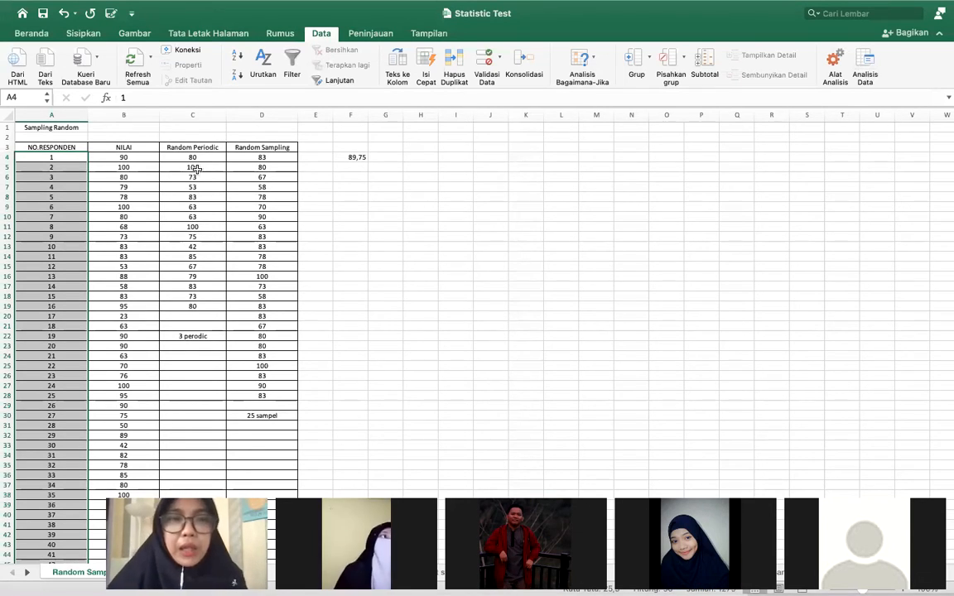
mouse_move(60, 7)
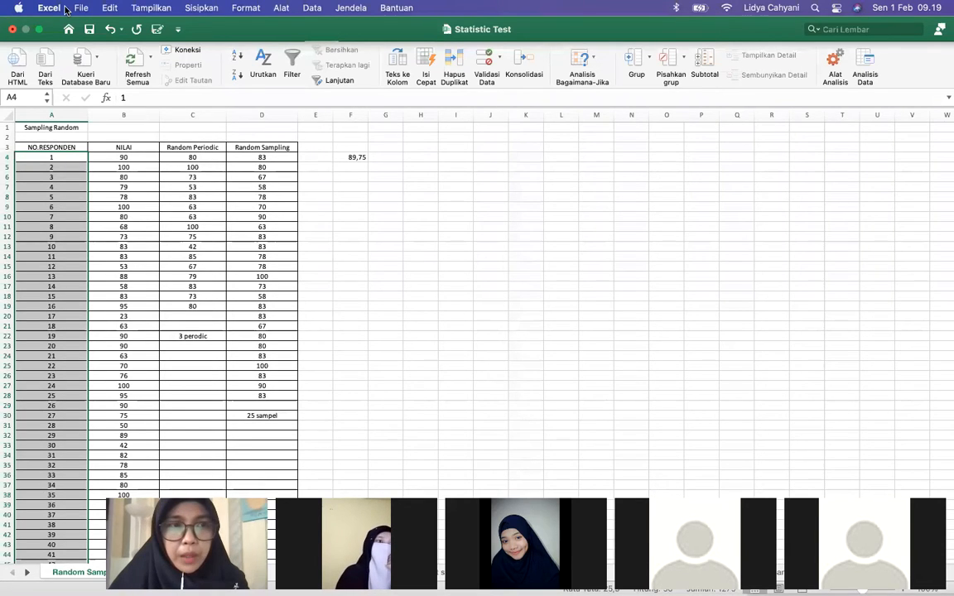
click(79, 9)
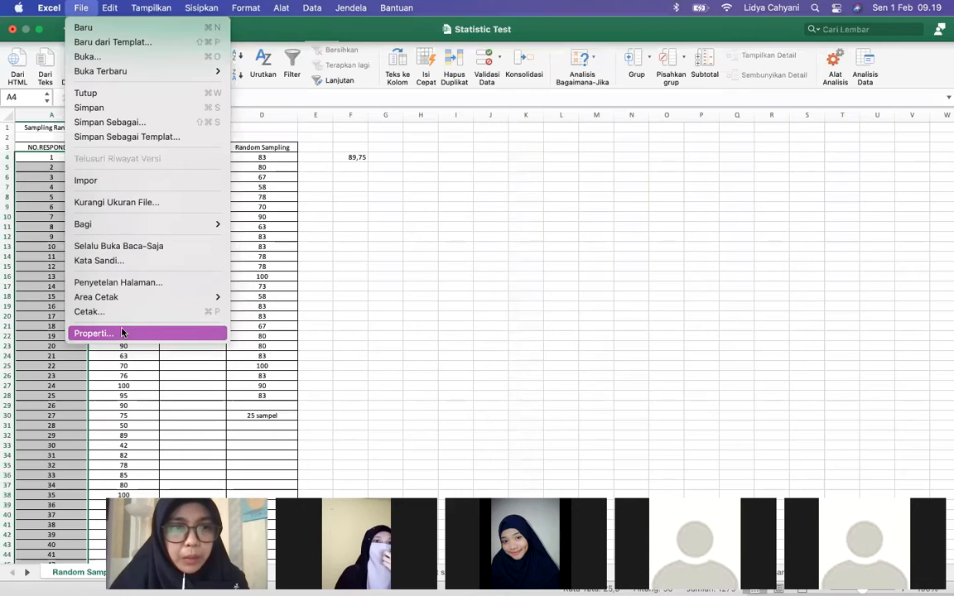
mouse_move(126, 7)
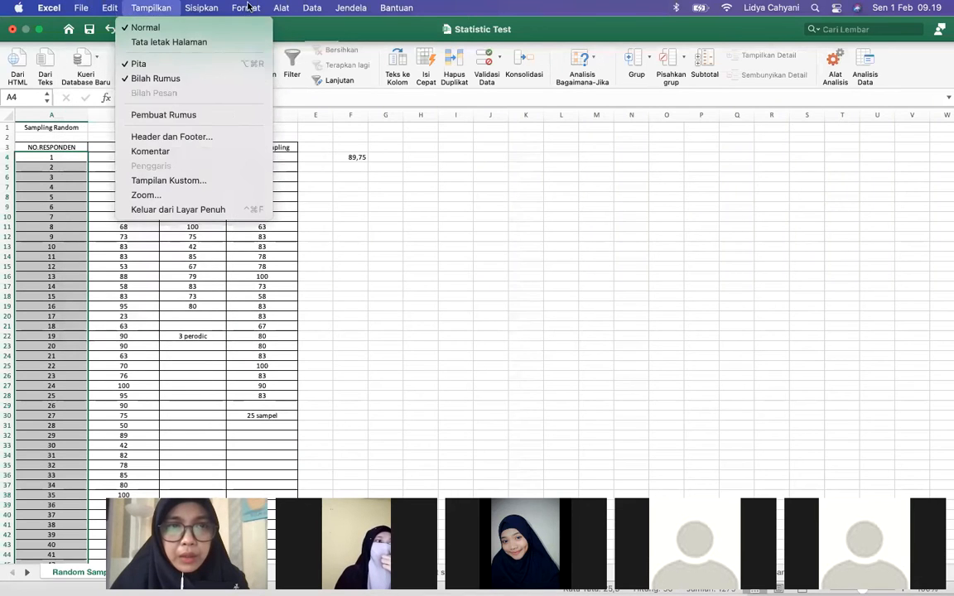
mouse_move(39, 6)
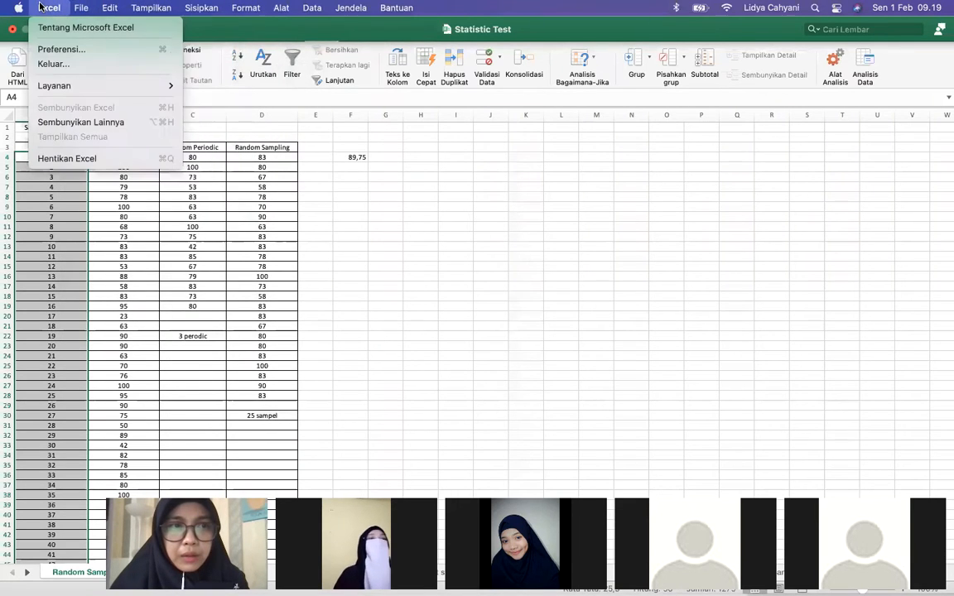
mouse_move(81, 8)
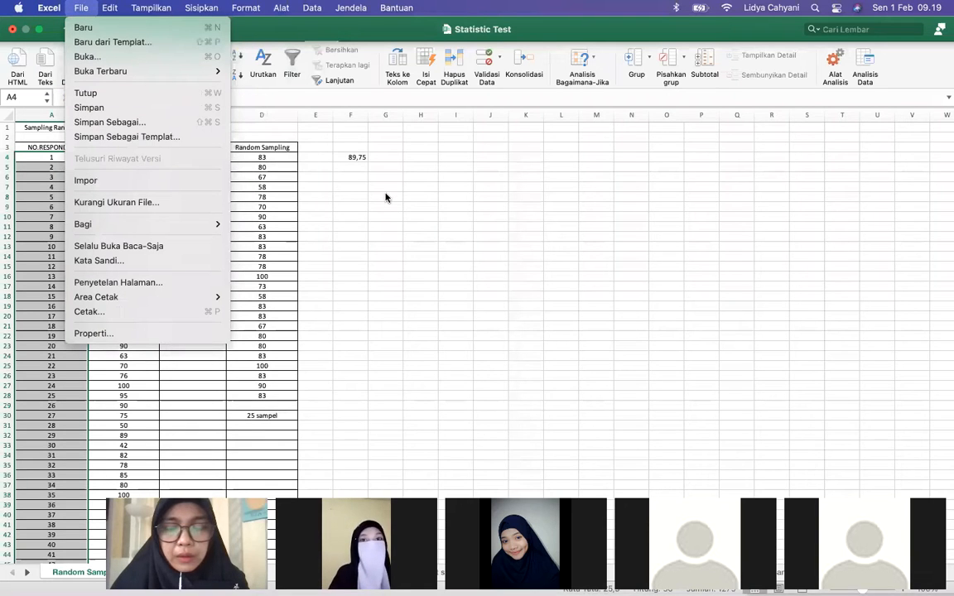
click(341, 180)
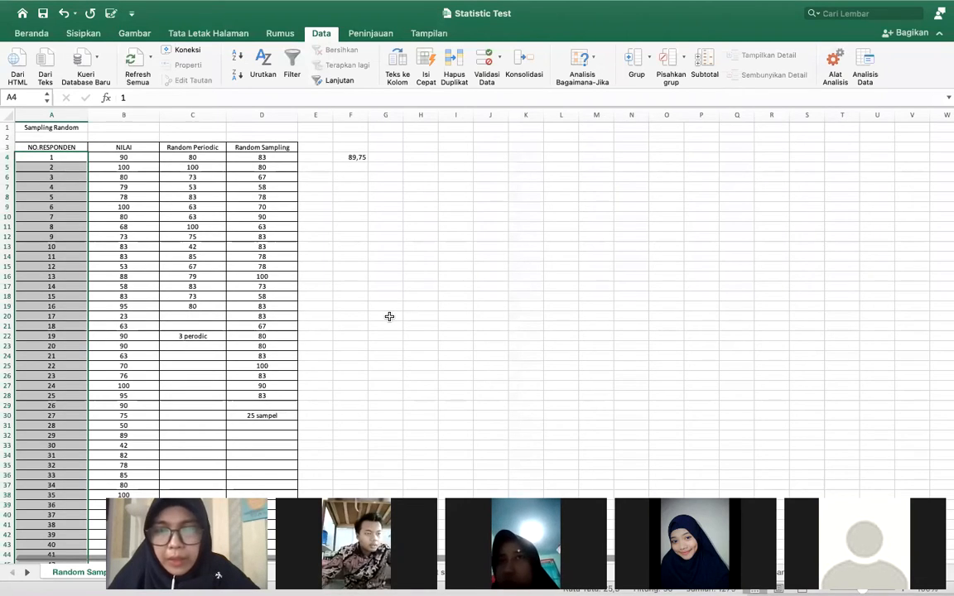
mouse_move(51, 8)
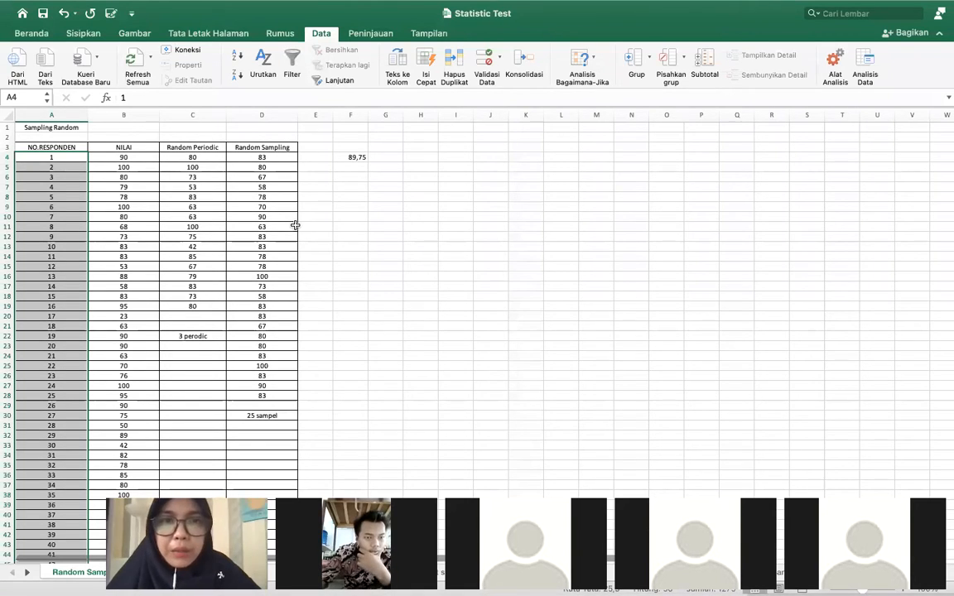
mouse_move(356, 4)
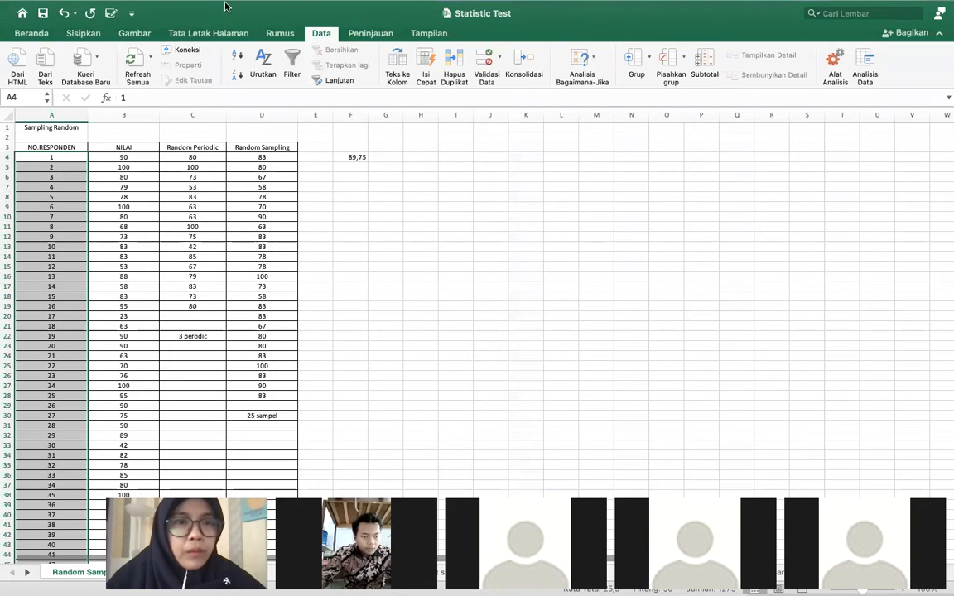
mouse_move(232, 3)
click(281, 8)
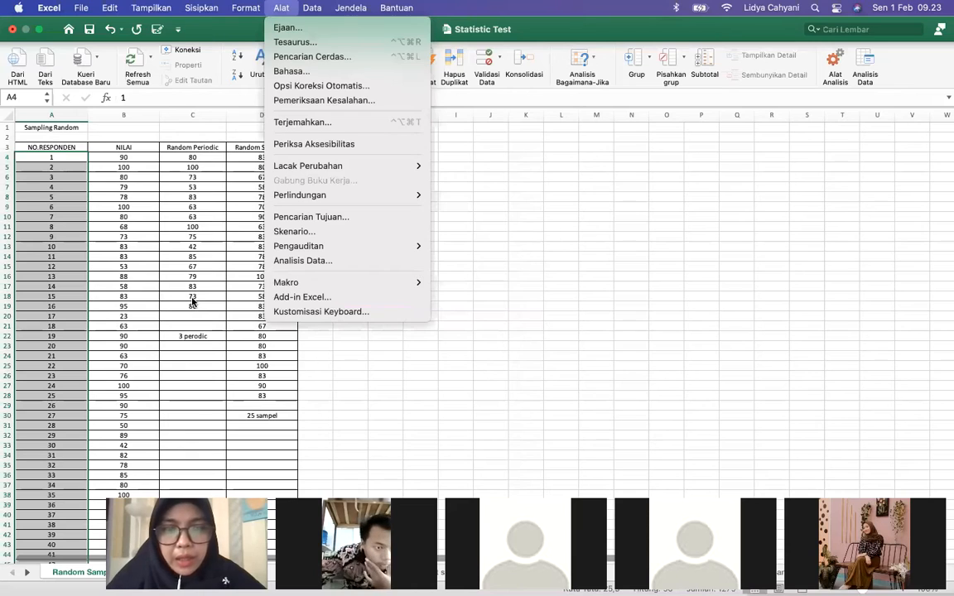
key(Escape)
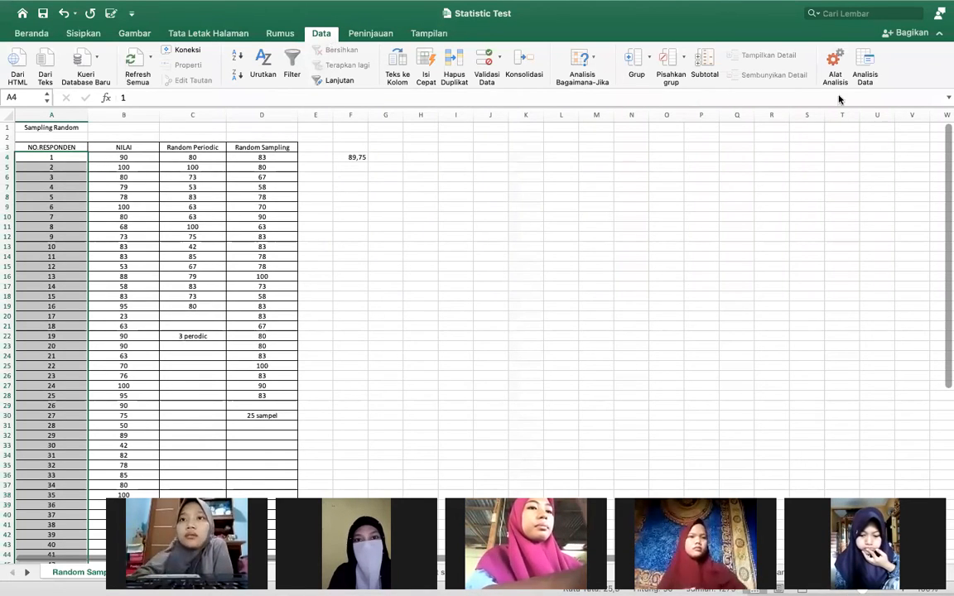
Start the Sampling tool from Data Analysis and set its input range to the NILAI values in B4:B53
click(865, 72)
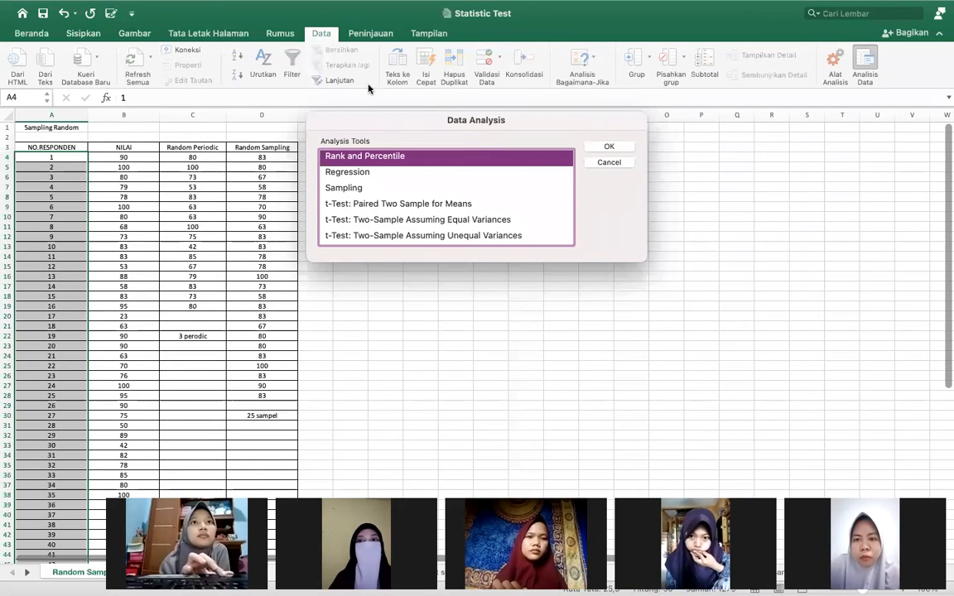
click(375, 191)
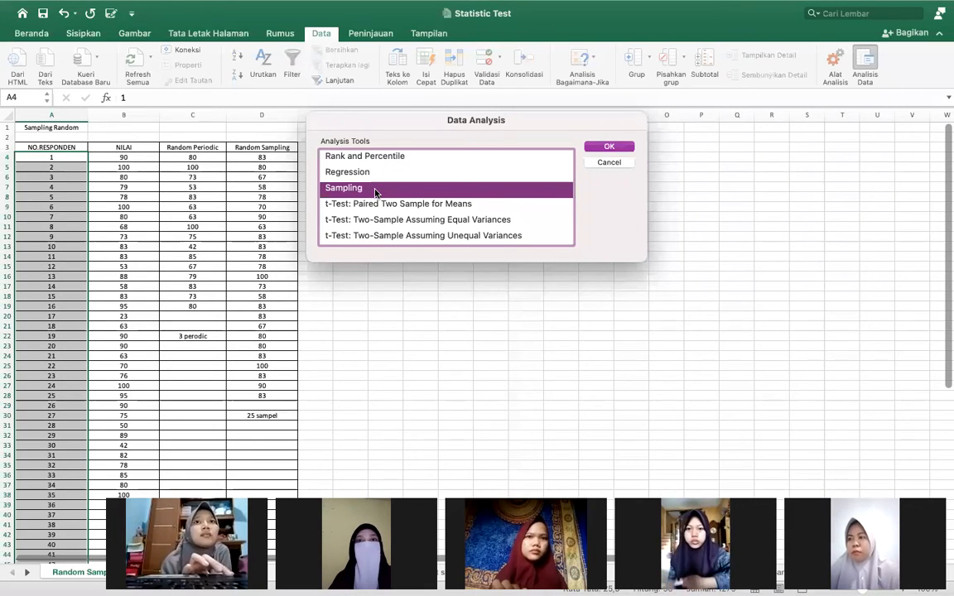
click(375, 193)
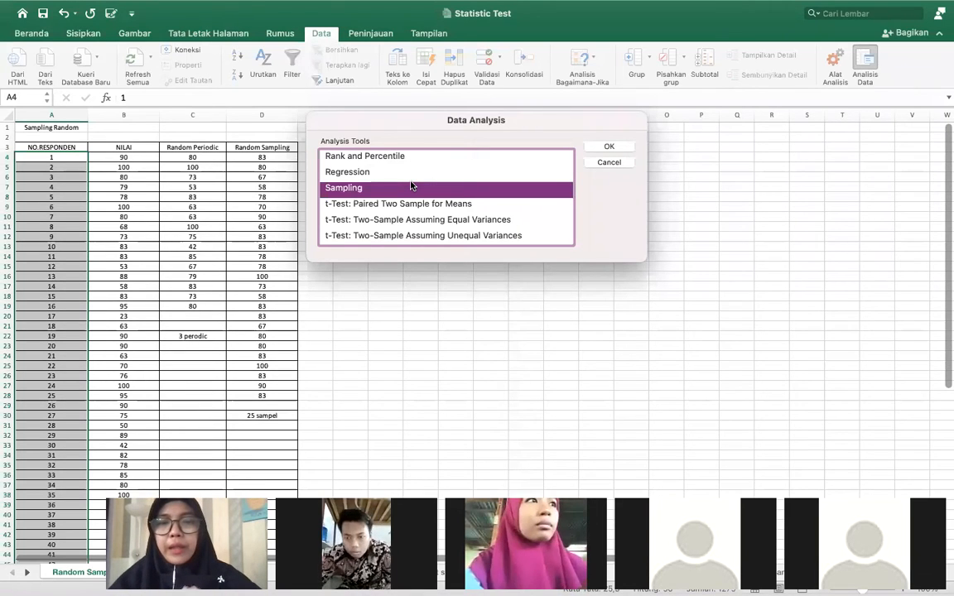
click(609, 148)
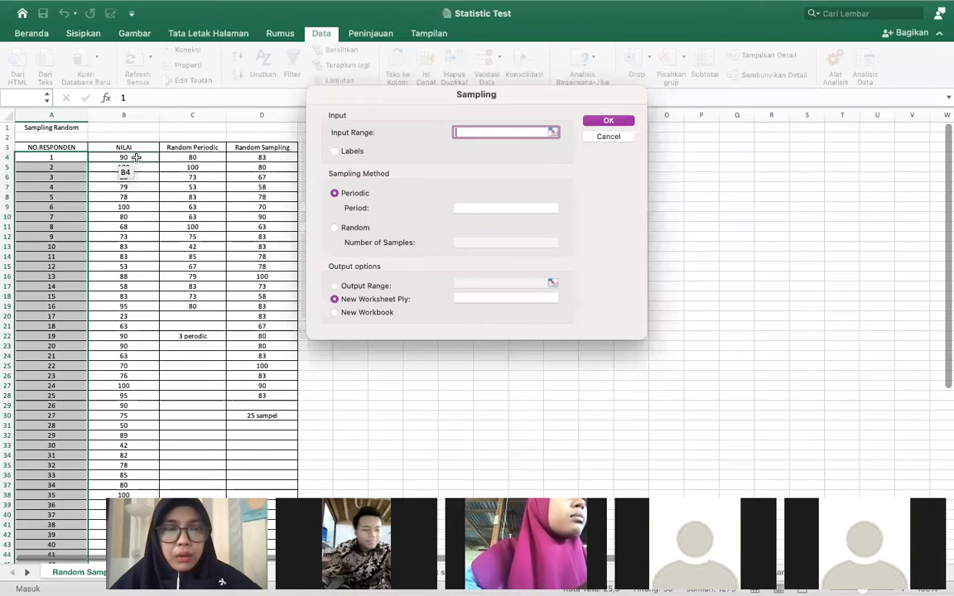
drag(136, 157, 125, 560)
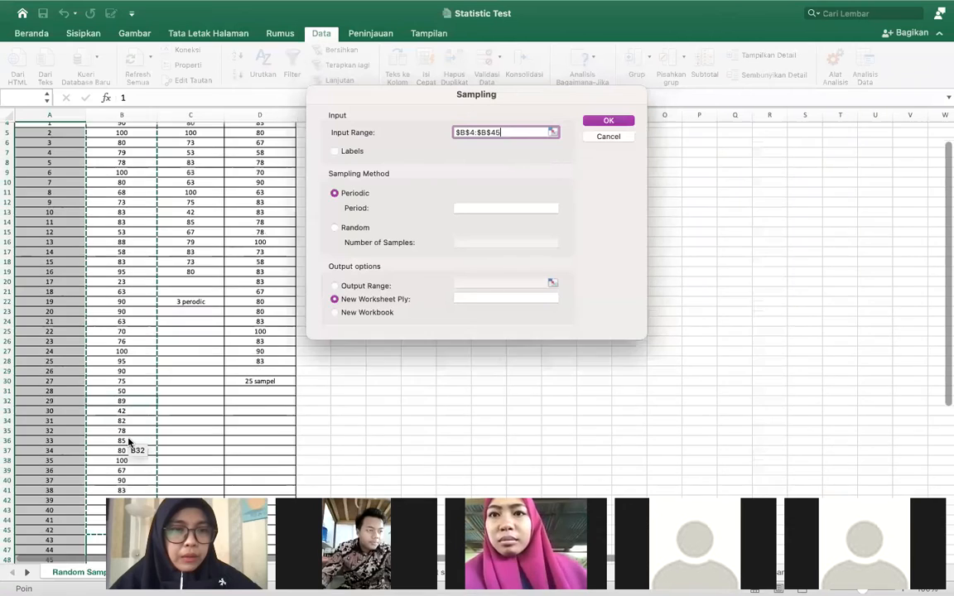
scroll(130, 445, down, 5)
drag(157, 377, 154, 449)
scroll(153, 277, up, 6)
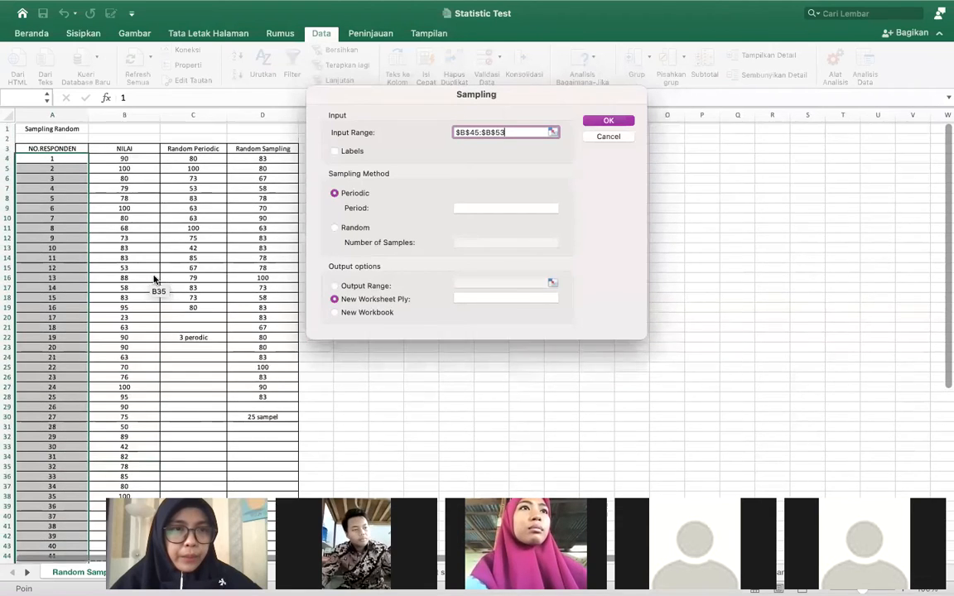
drag(124, 157, 96, 546)
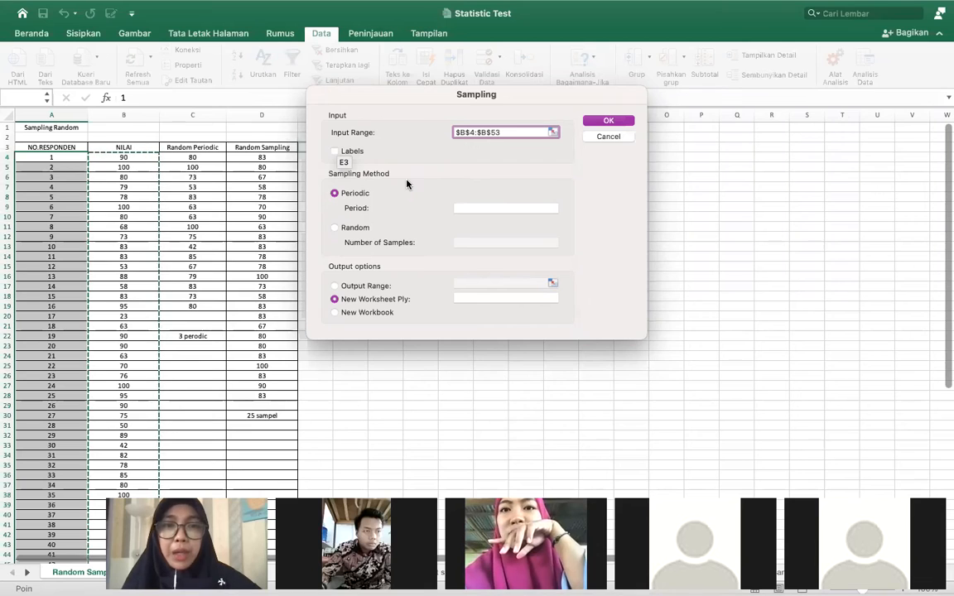
Enter a period of 3 for periodic sampling, but choose random sampling with 30 samples as the method
drag(414, 96, 503, 96)
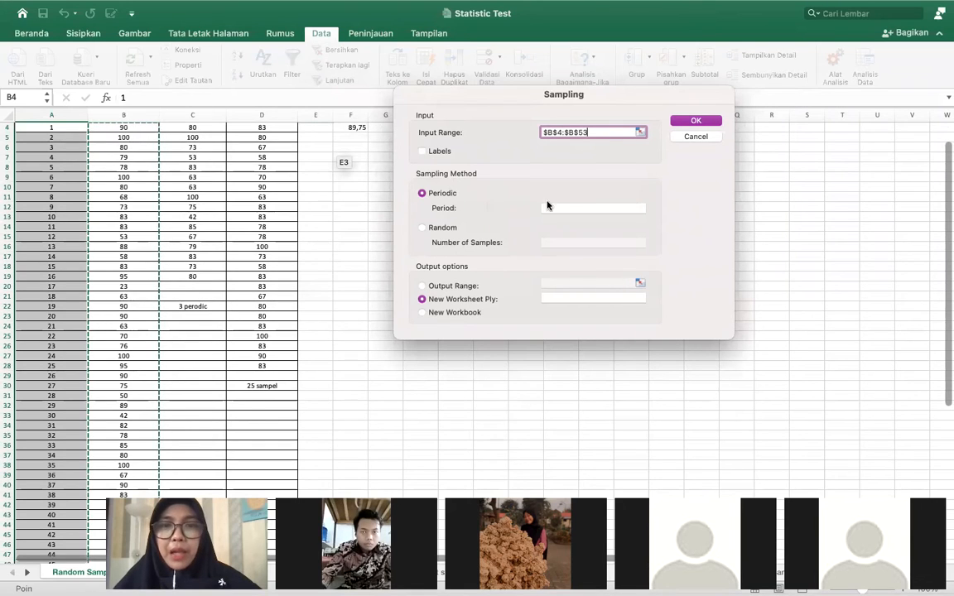
click(568, 208)
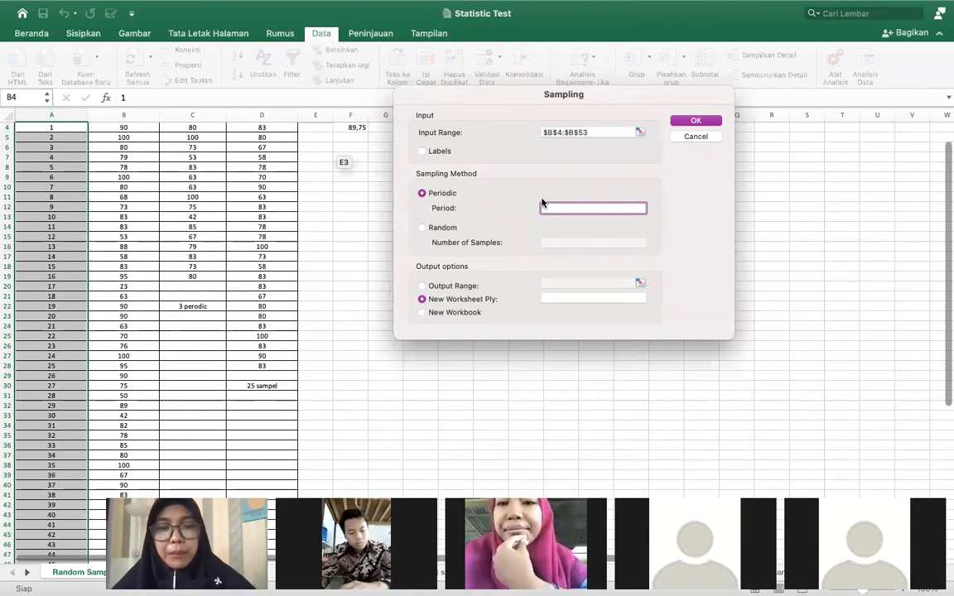
text(3)
click(426, 226)
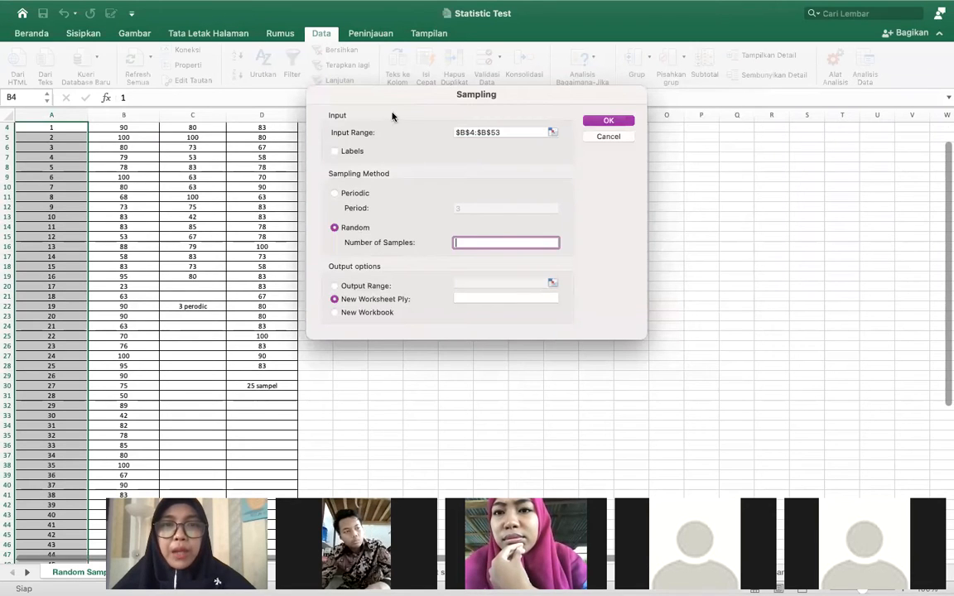
drag(434, 92, 510, 101)
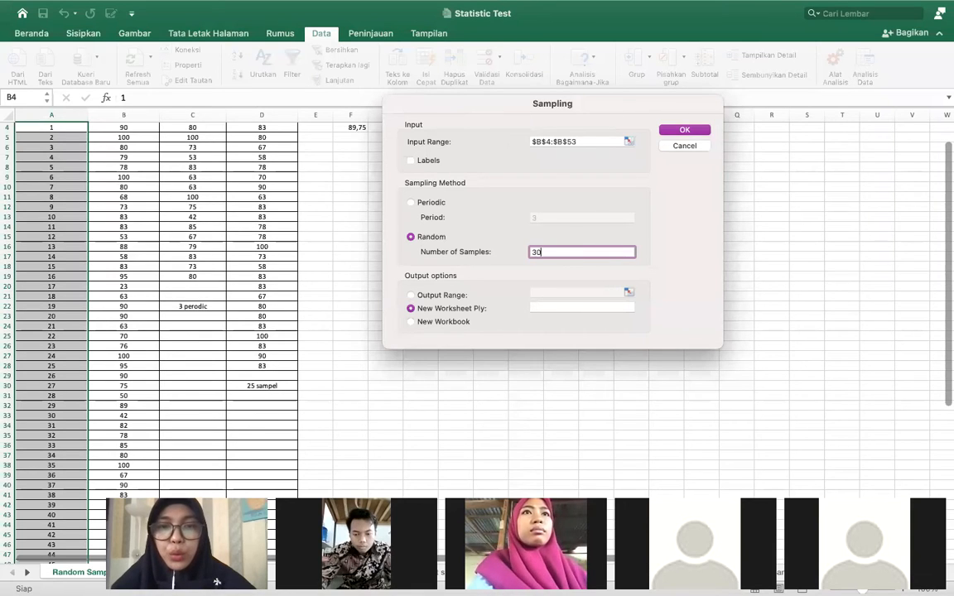
click(411, 203)
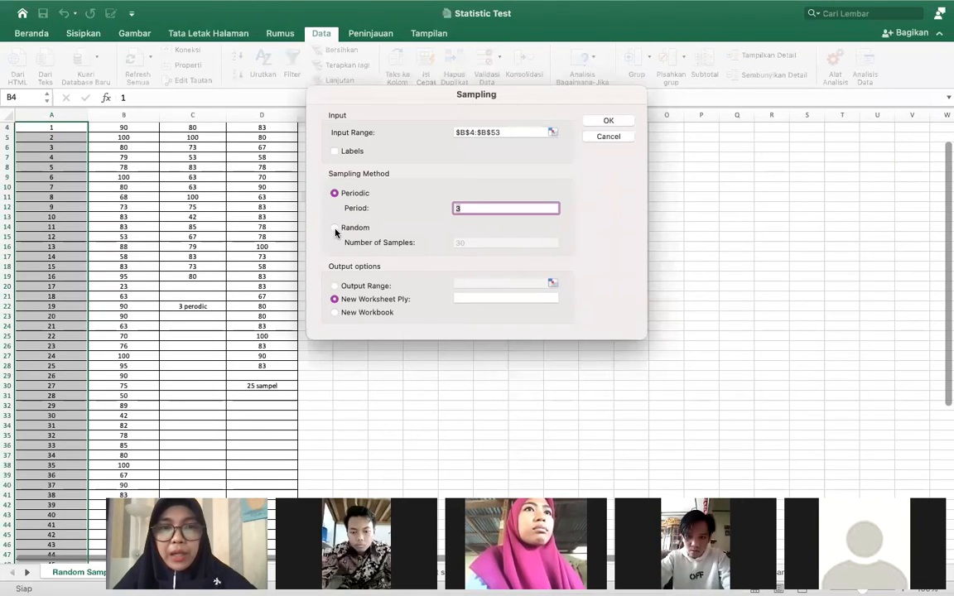
click(361, 229)
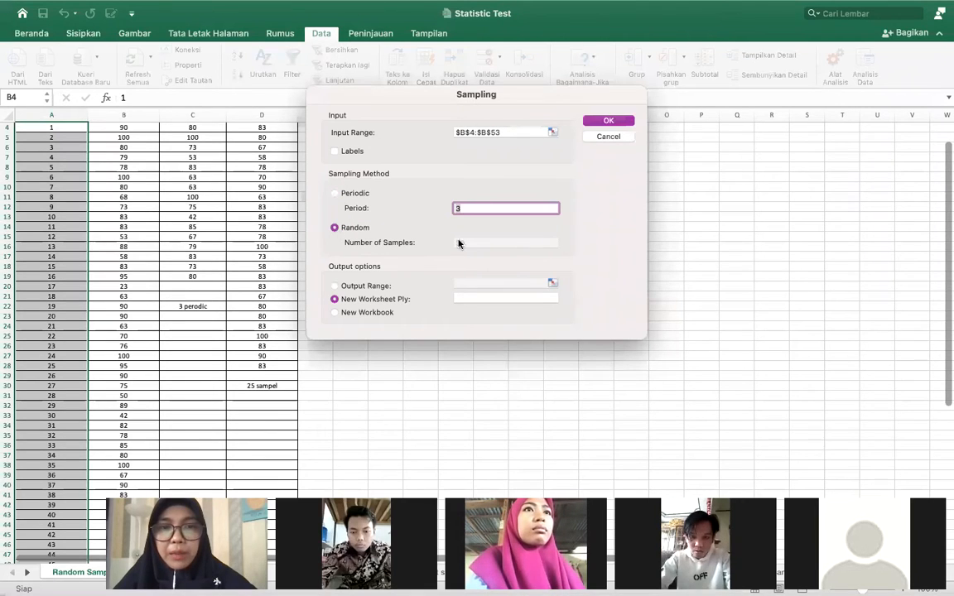
Set the output range to H6:H35 and generate the random sample there
click(346, 287)
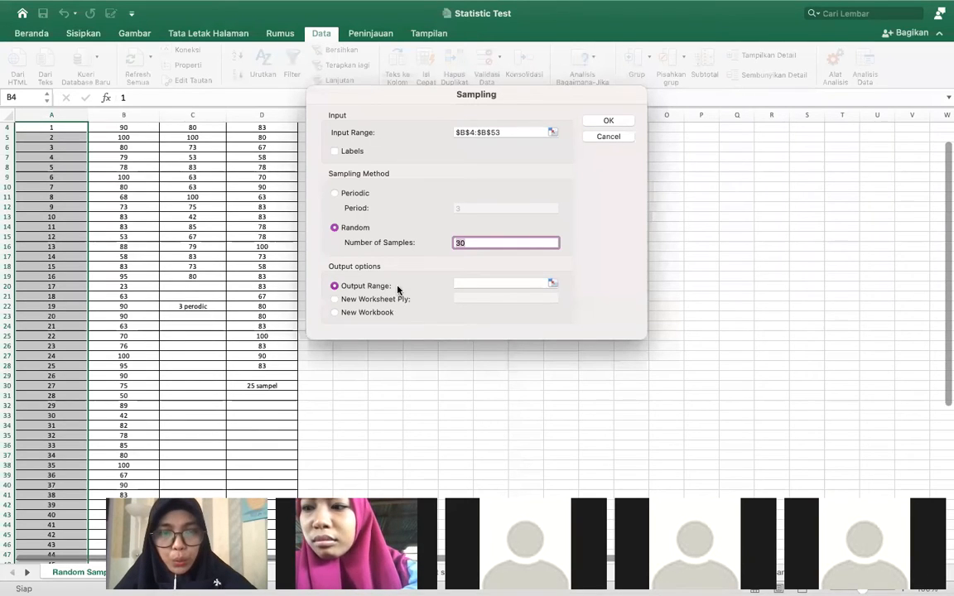
click(552, 284)
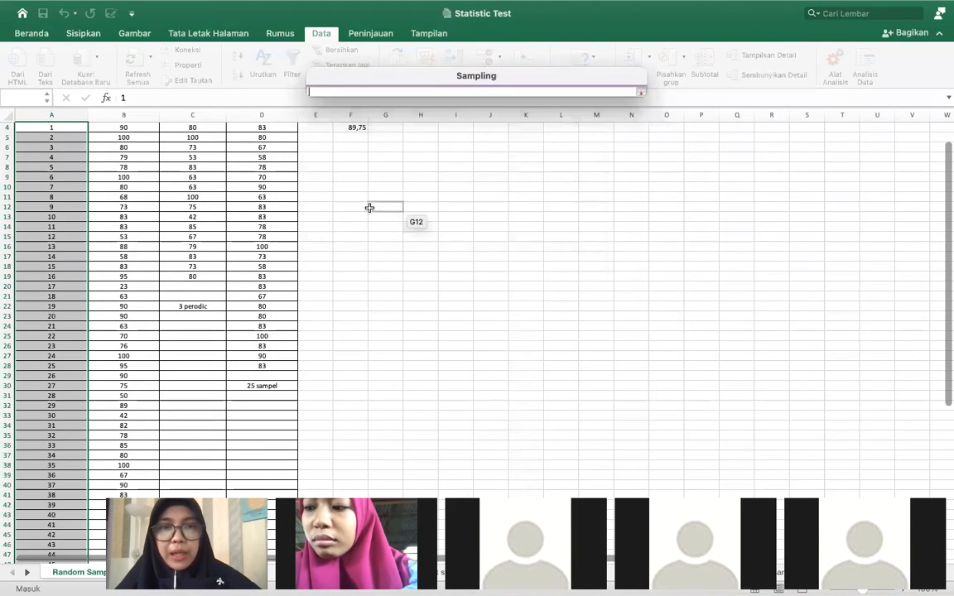
drag(419, 176, 430, 443)
drag(423, 455, 424, 437)
click(641, 89)
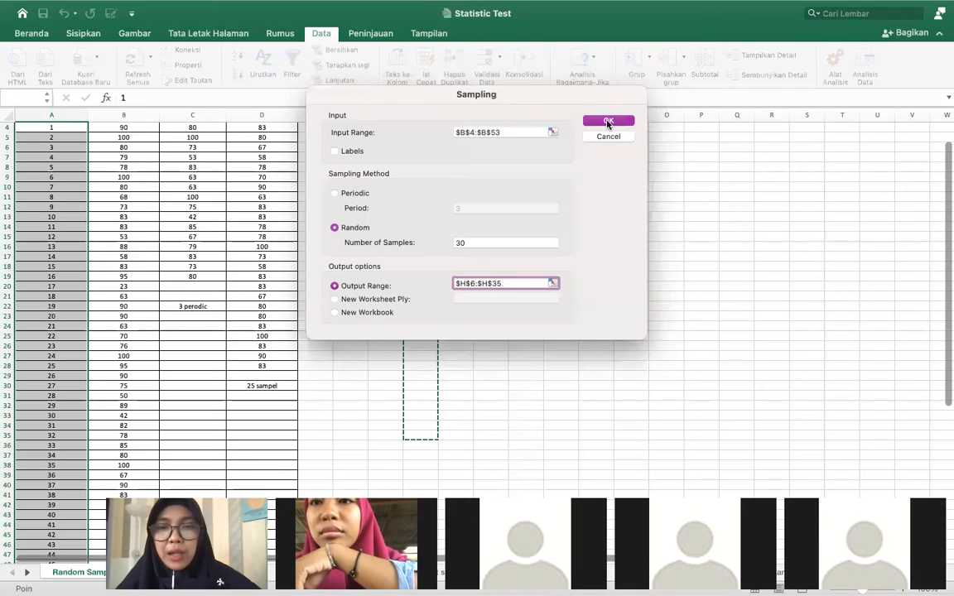
click(607, 121)
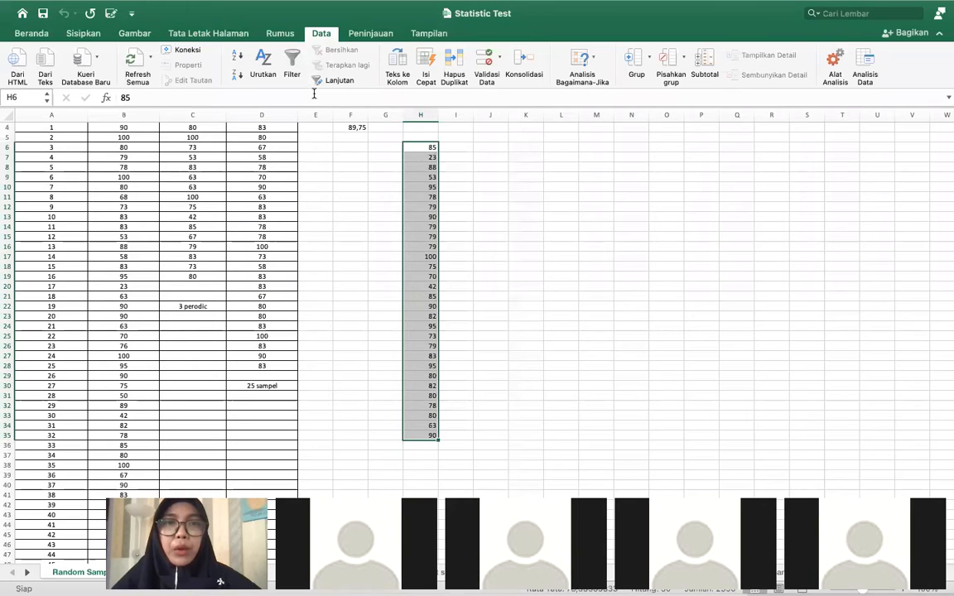
Start the Sampling tool again with periodic sampling and a period of 2, declining to overwrite the existing sample in column H
click(864, 68)
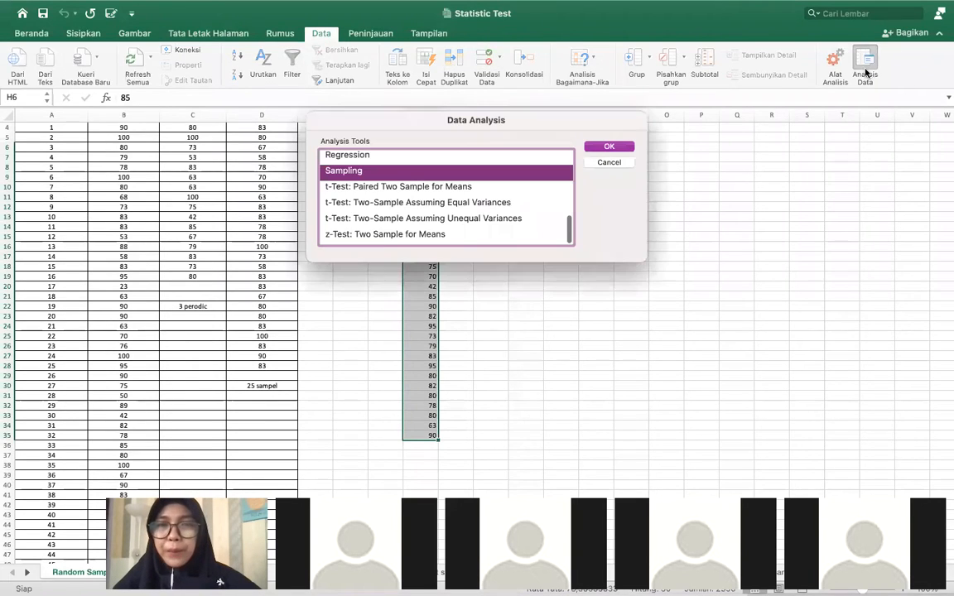
click(611, 148)
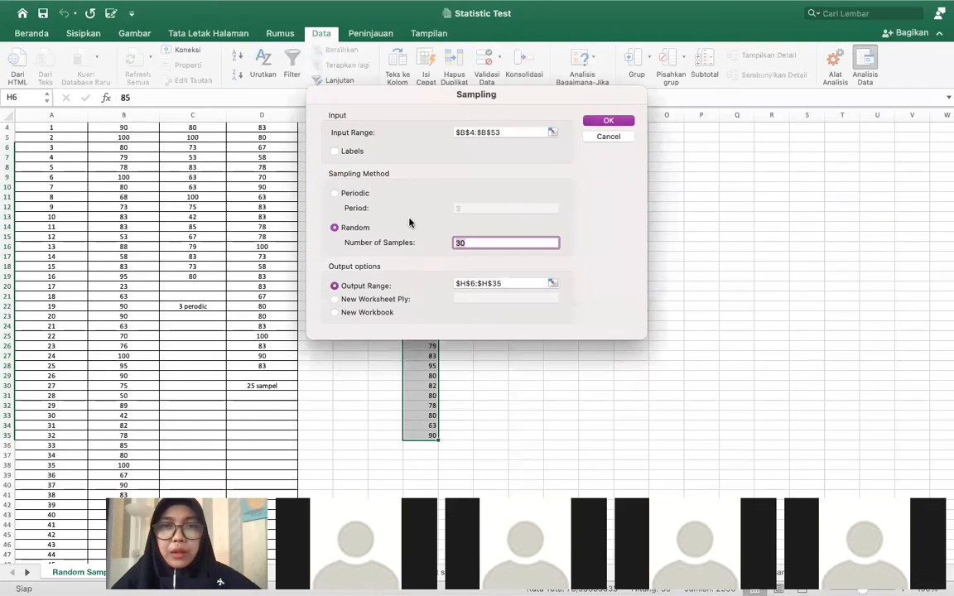
click(336, 194)
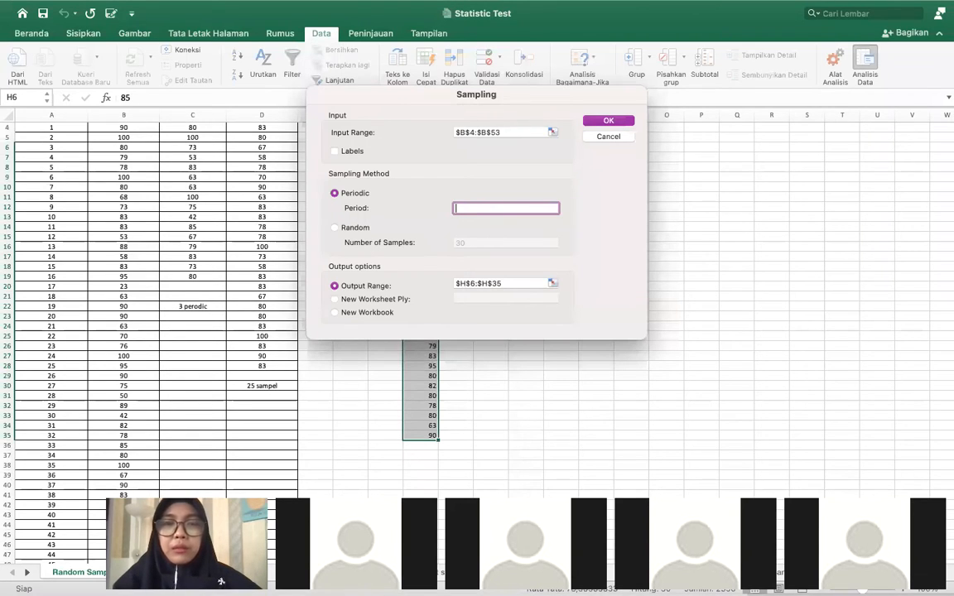
text(2)
click(611, 122)
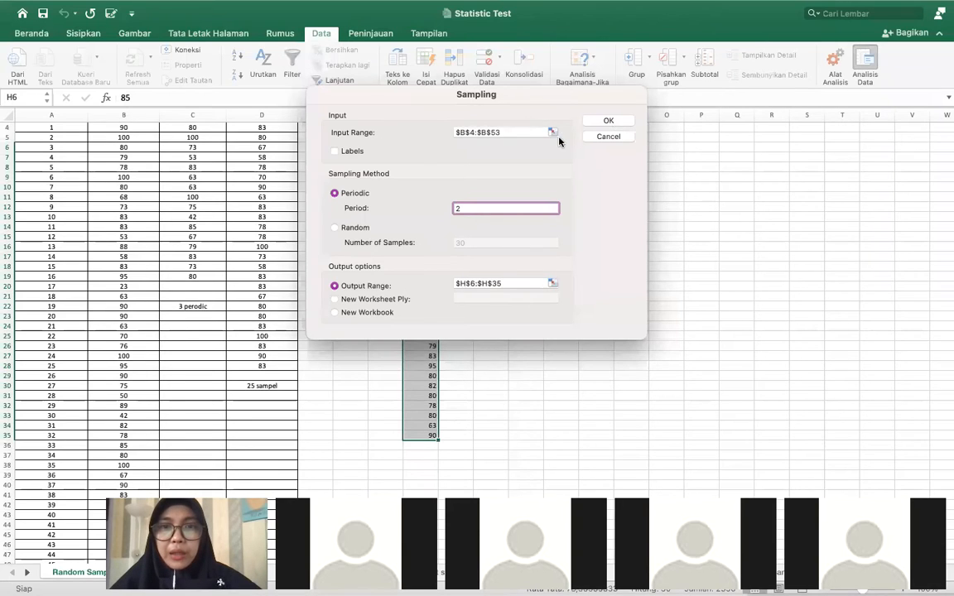
click(611, 121)
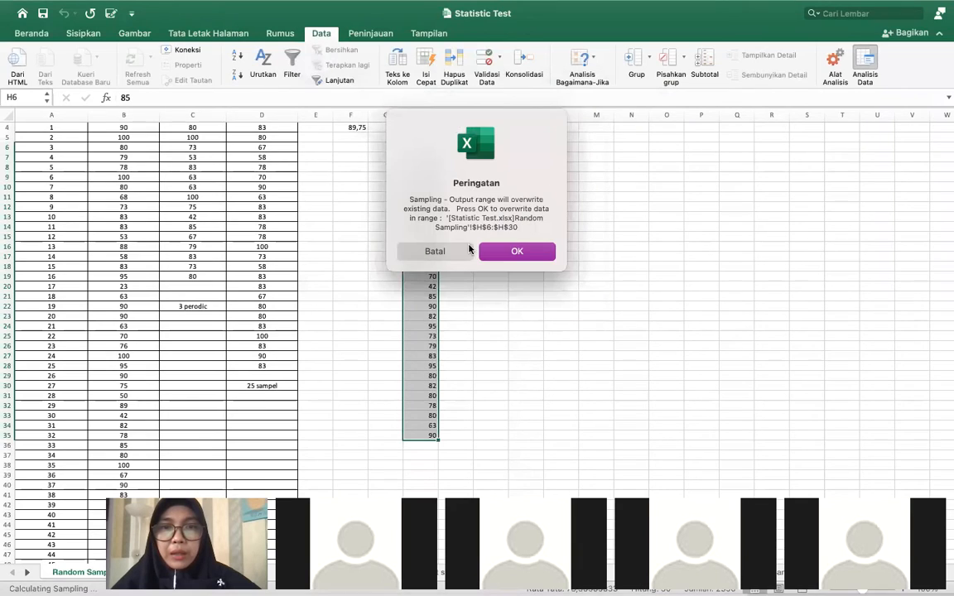
click(436, 251)
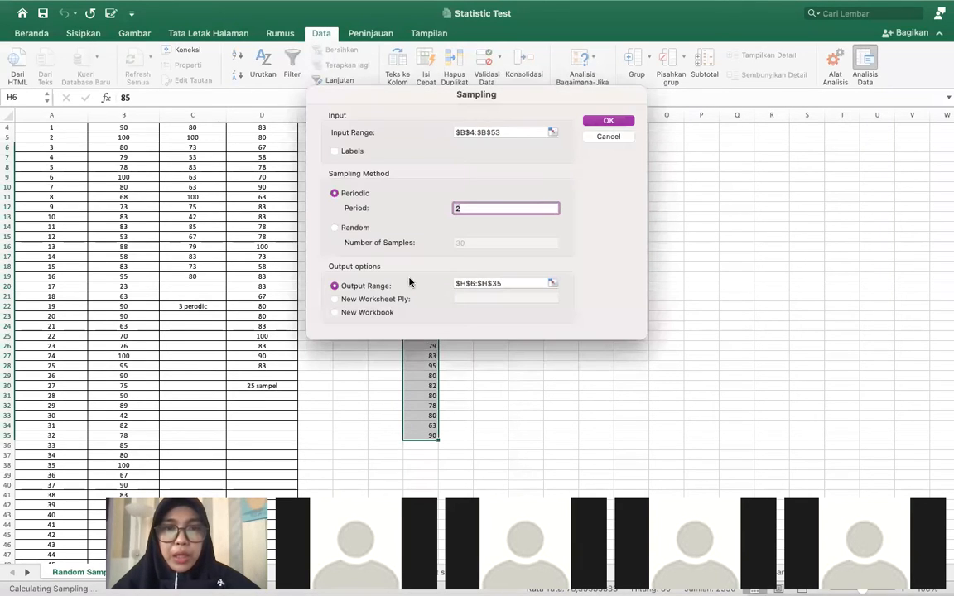
Set the sampling output range to J6:J34 and generate the periodic sample there
click(552, 283)
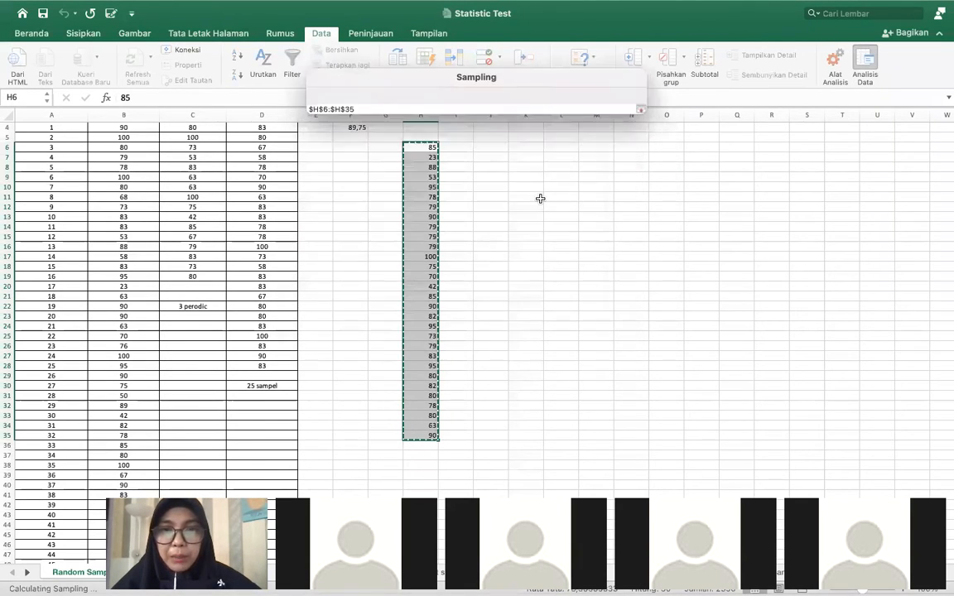
drag(508, 190, 488, 425)
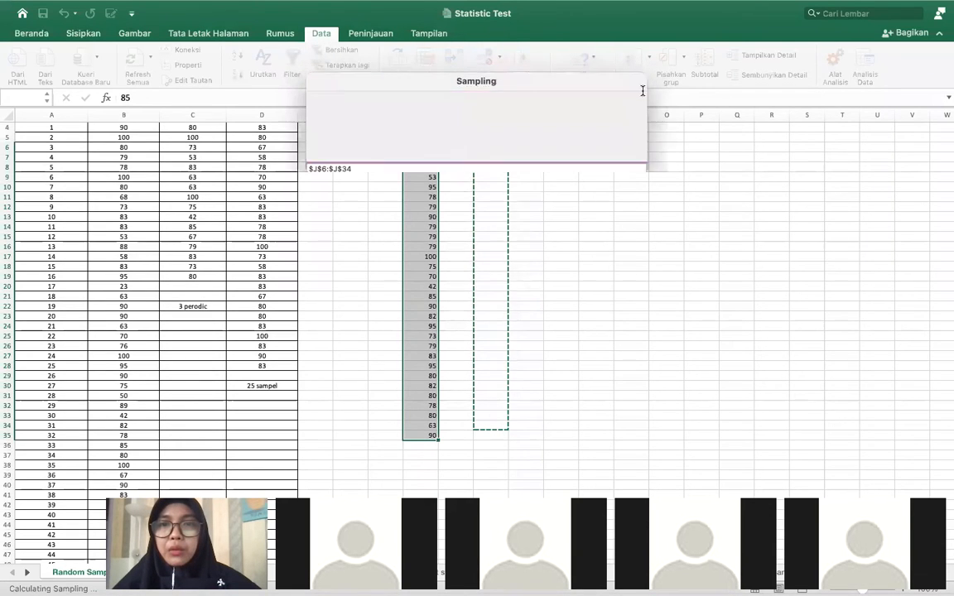
click(640, 91)
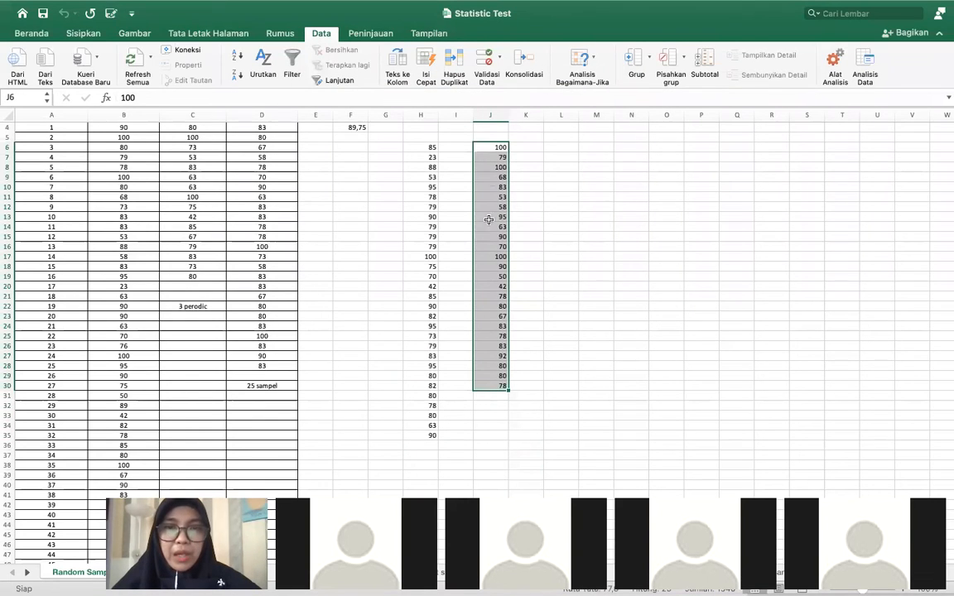
click(490, 405)
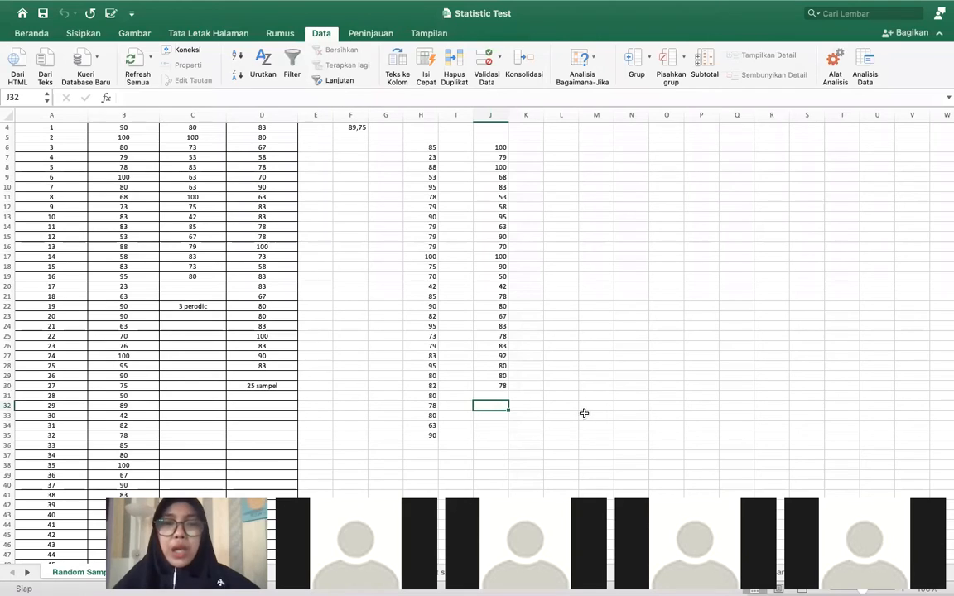
click(497, 453)
text(=Ran)
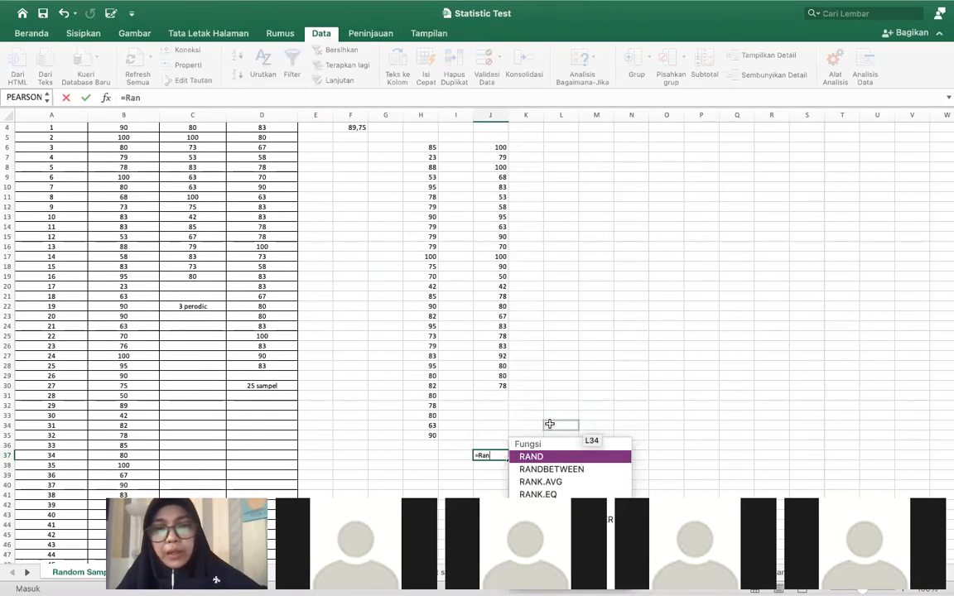
click(602, 431)
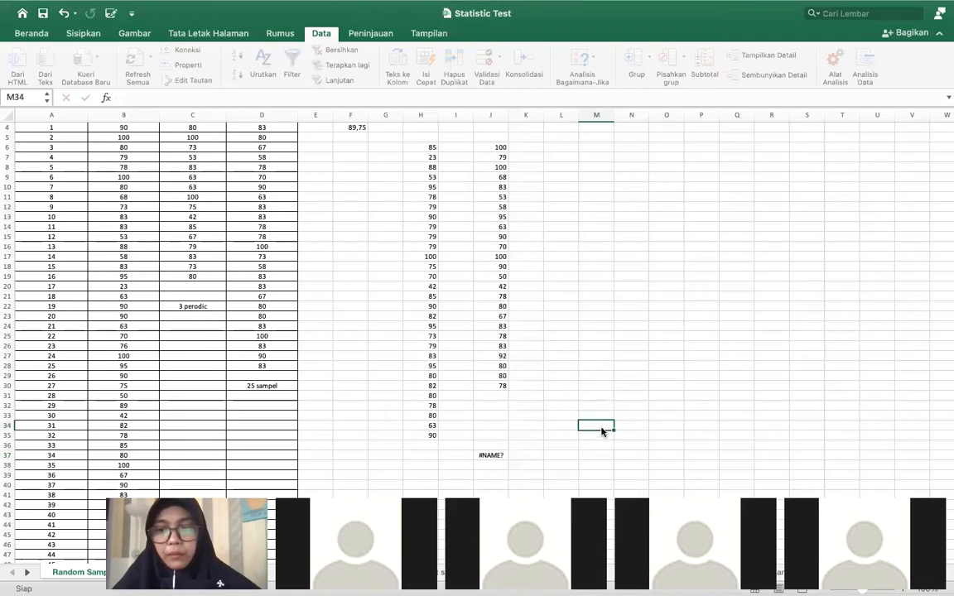
click(490, 455)
key(Delete)
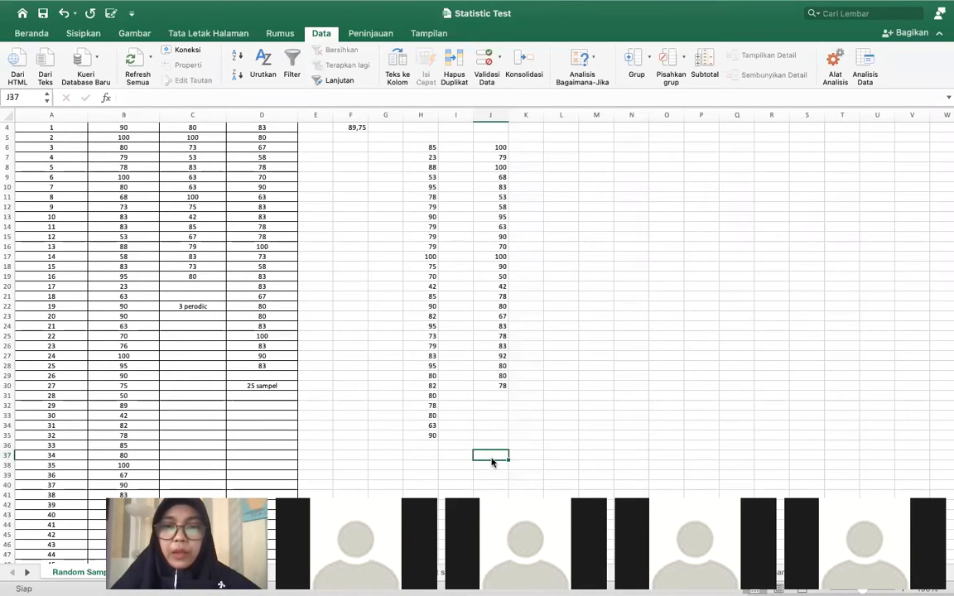
Clear the generated random and periodic samples from the range H6:J38
drag(420, 147, 488, 469)
key(Delete)
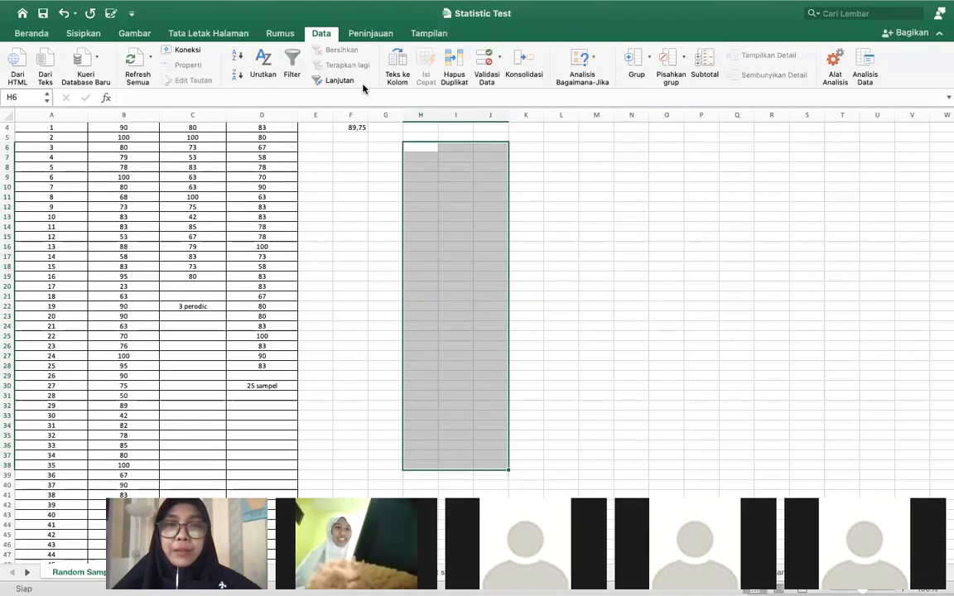
click(355, 225)
scroll(356, 226, up, 3)
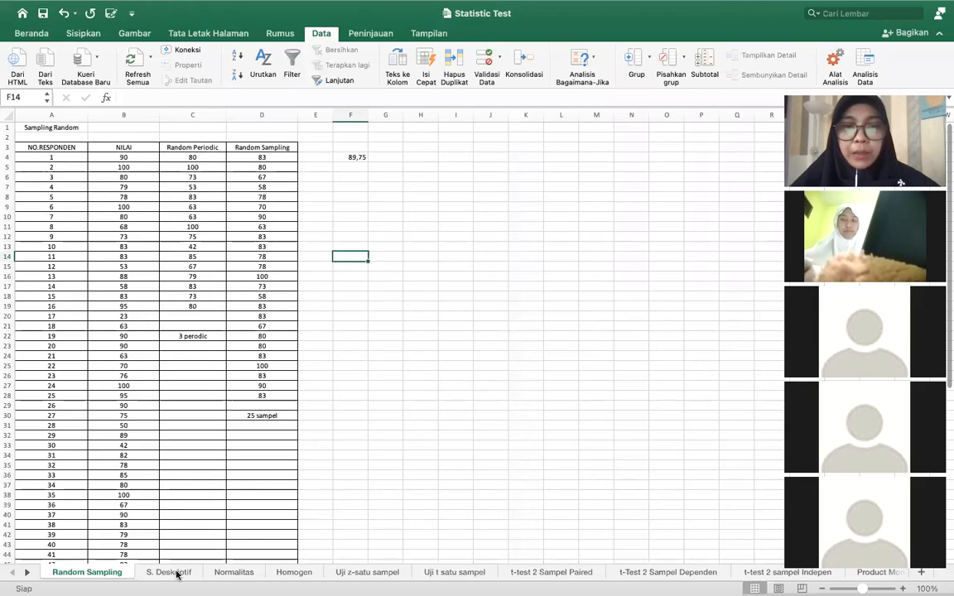
On the S. Deskriptif sheet, start the Descriptive Statistics analysis with the Jumlah Sekolah values in B5:B13 as the input range
click(177, 569)
scroll(179, 226, up, 5)
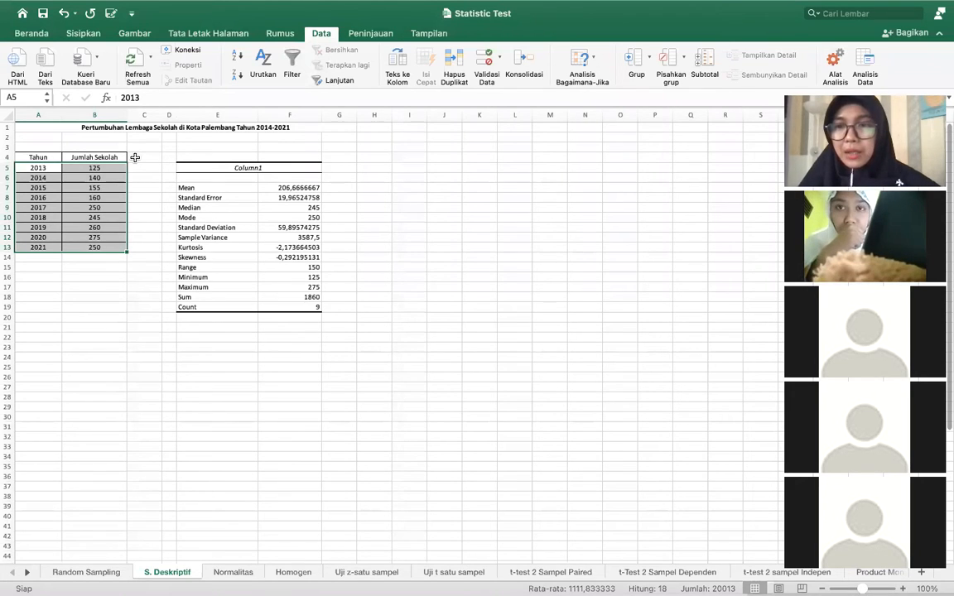
click(95, 334)
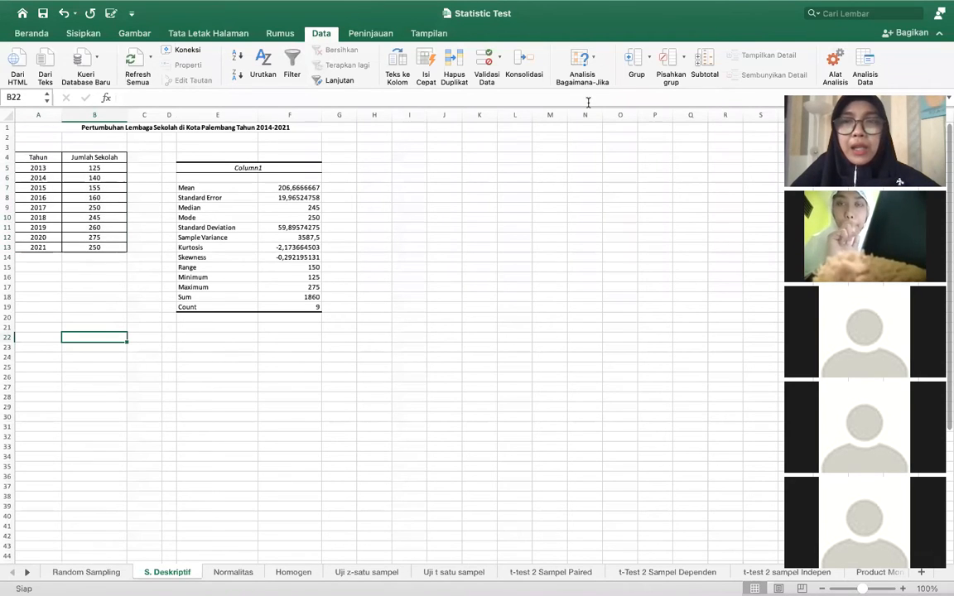
click(875, 66)
scroll(442, 182, up, 5)
scroll(442, 181, up, 3)
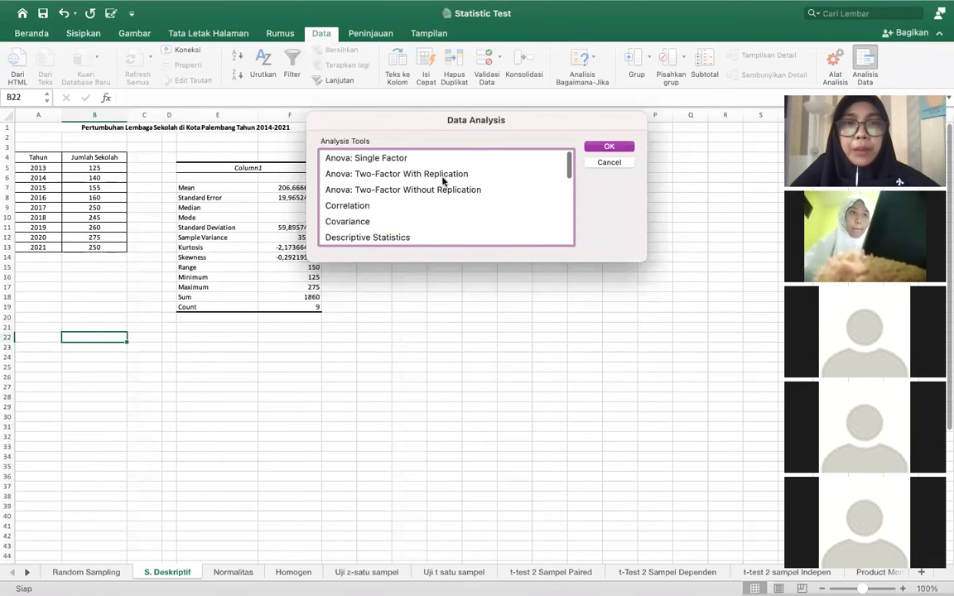
click(380, 235)
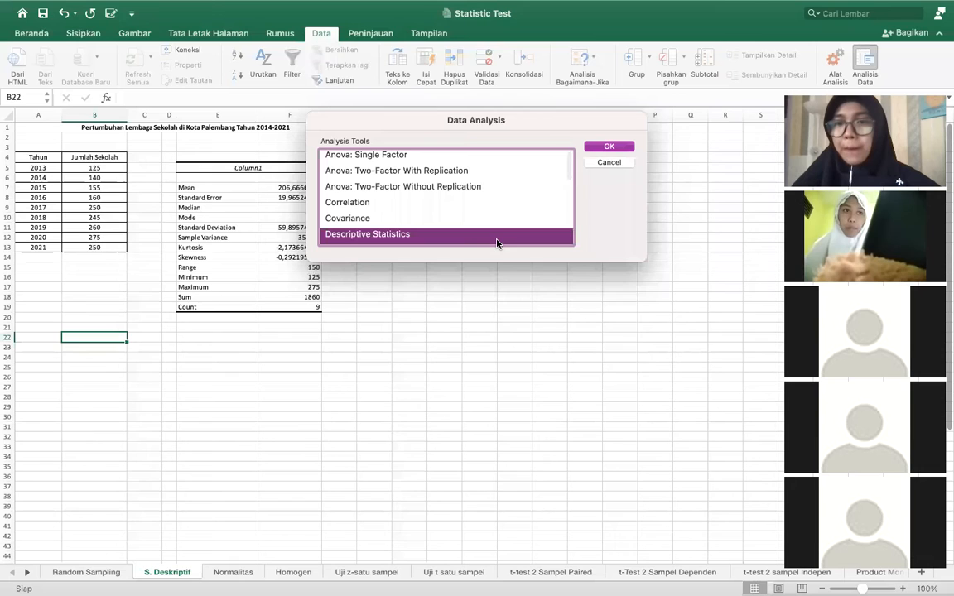
click(607, 146)
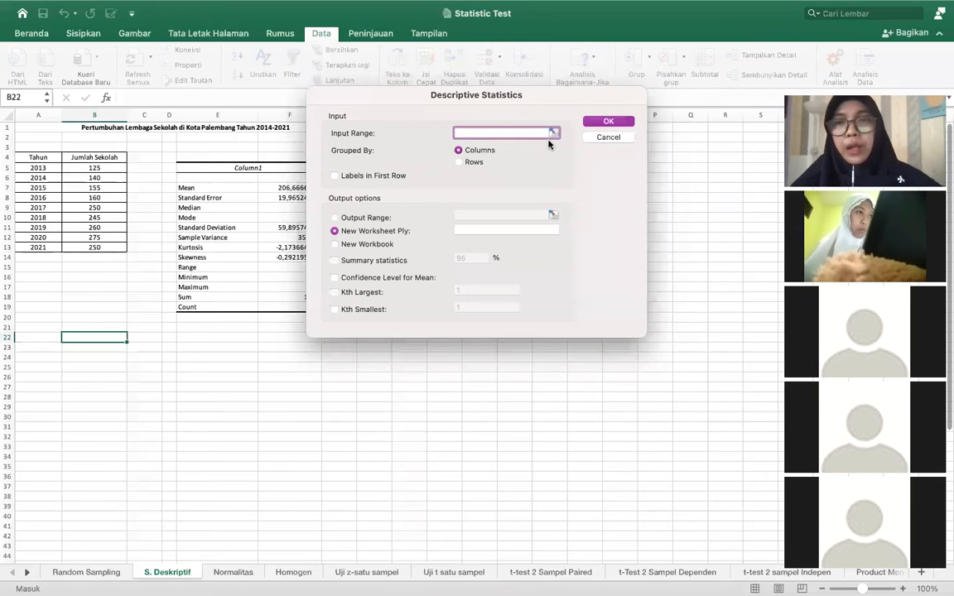
click(90, 169)
drag(89, 169, 93, 247)
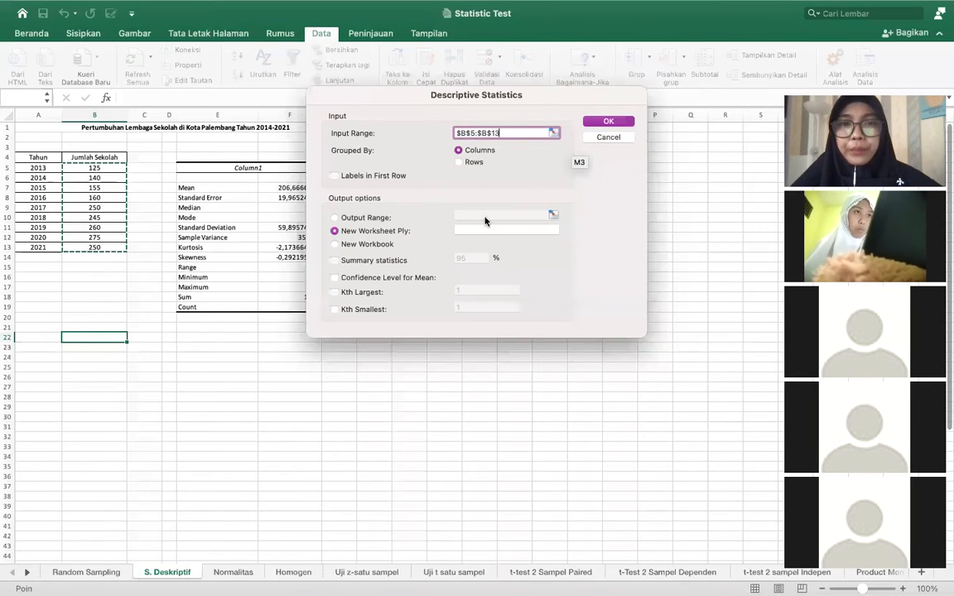
Set the output range to E23:F38, include summary statistics, and generate the descriptive statistics table
click(335, 218)
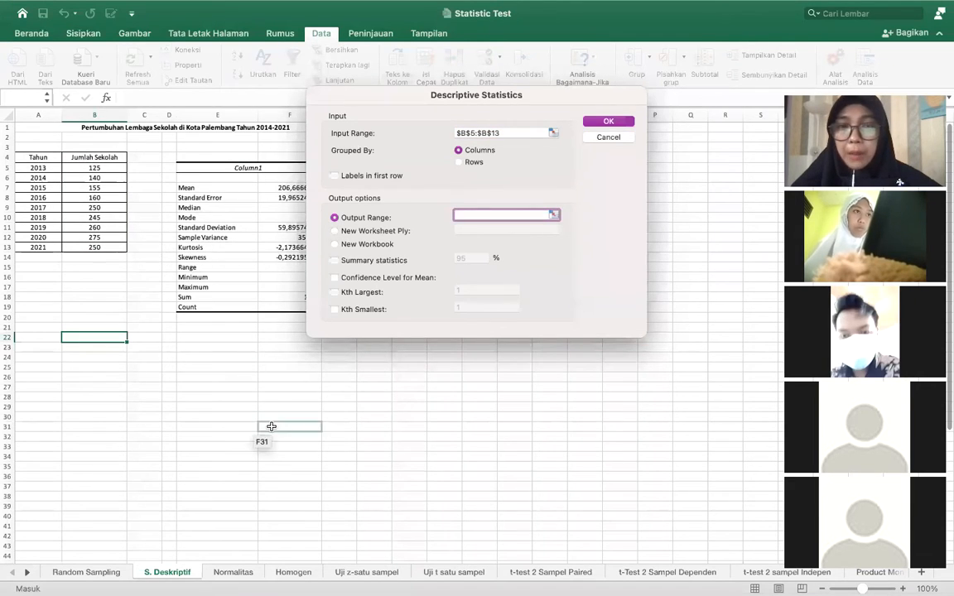
drag(198, 347, 294, 501)
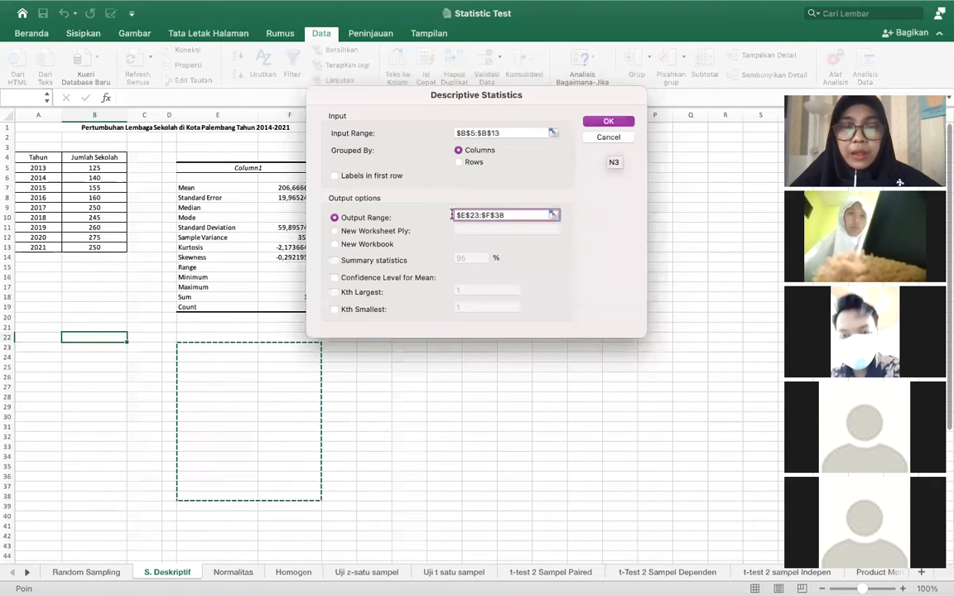
click(604, 122)
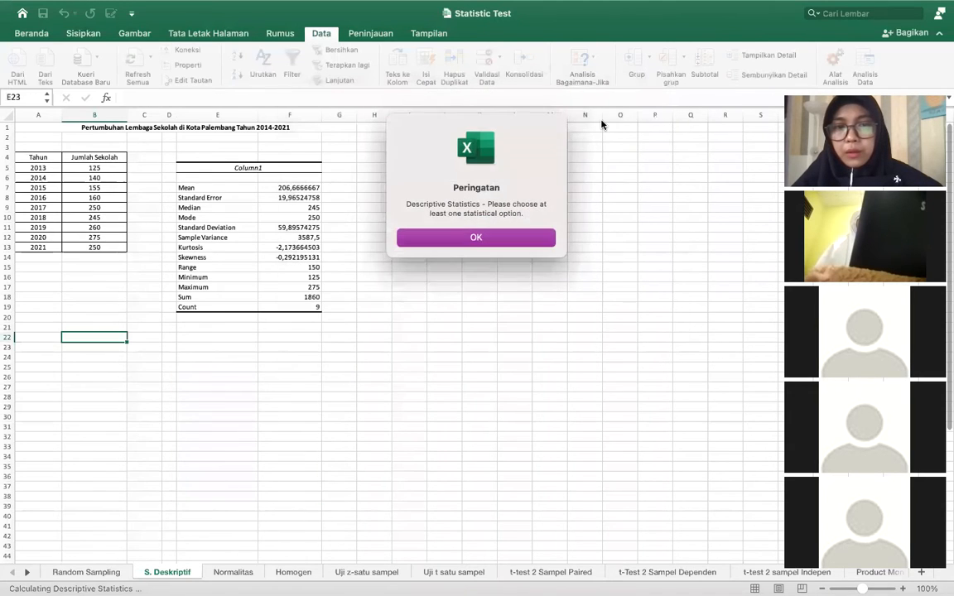
click(473, 236)
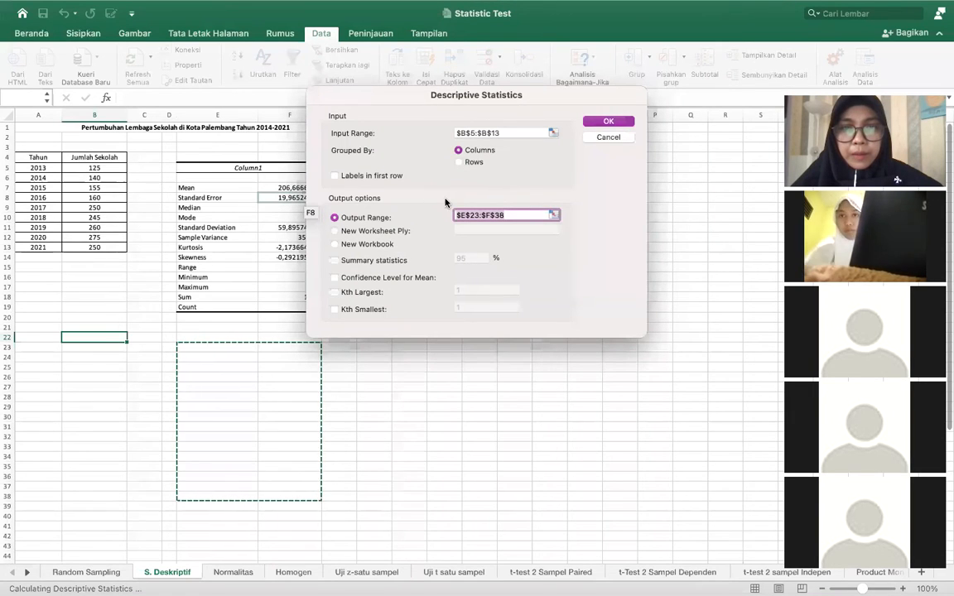
click(335, 259)
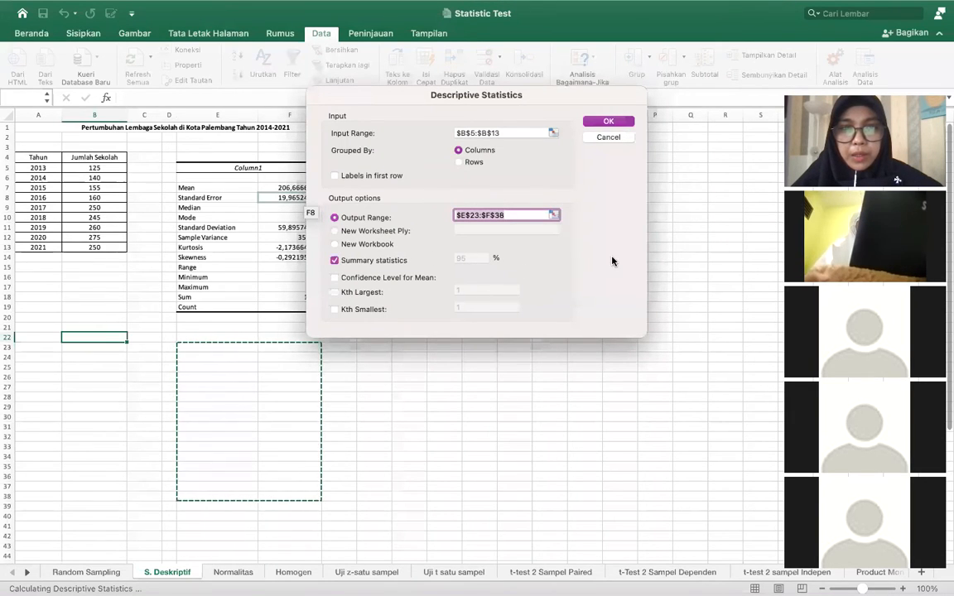
click(612, 123)
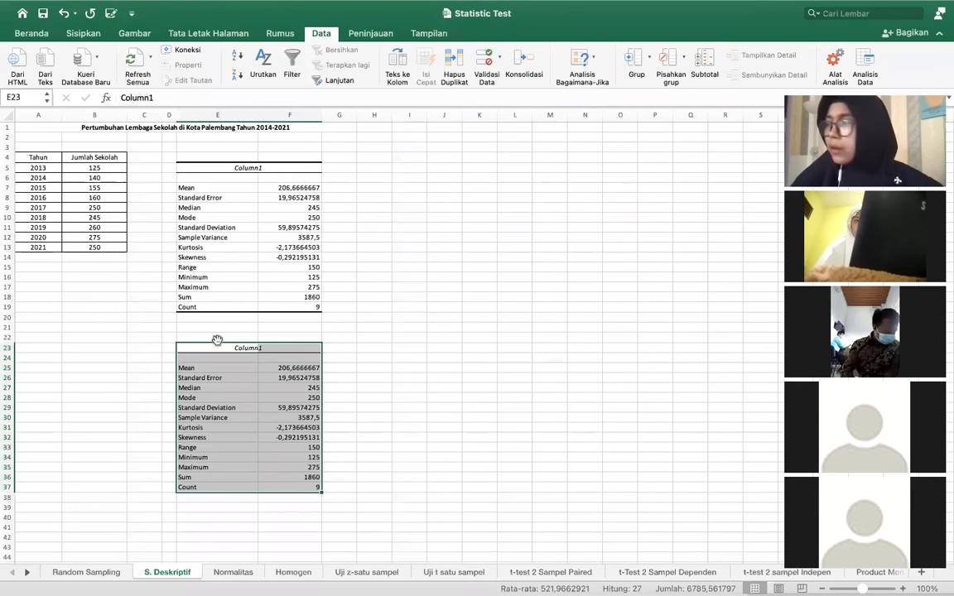
Clear the contents of the new statistics table in E23:F37
drag(198, 346, 291, 488)
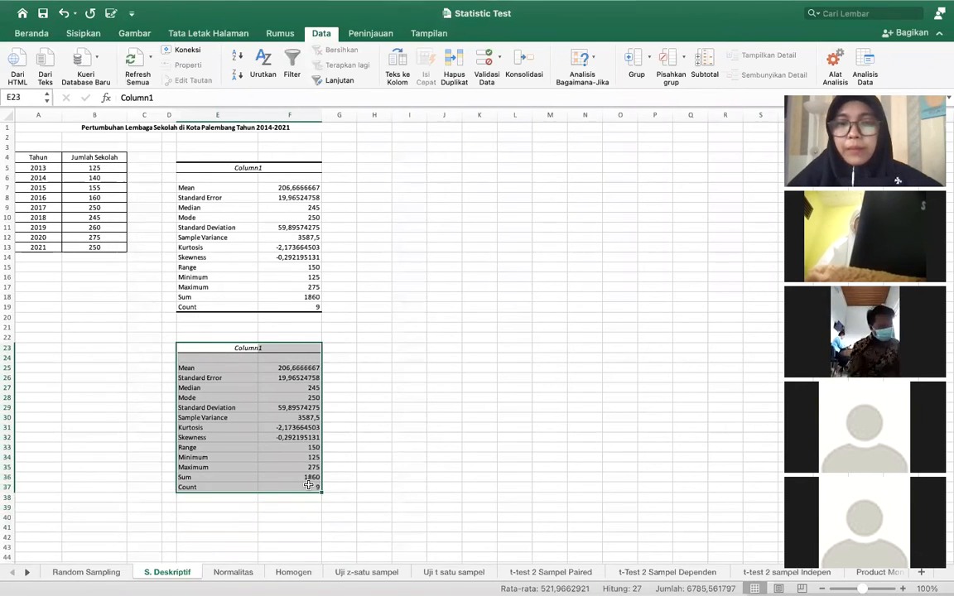
key(Delete)
click(245, 170)
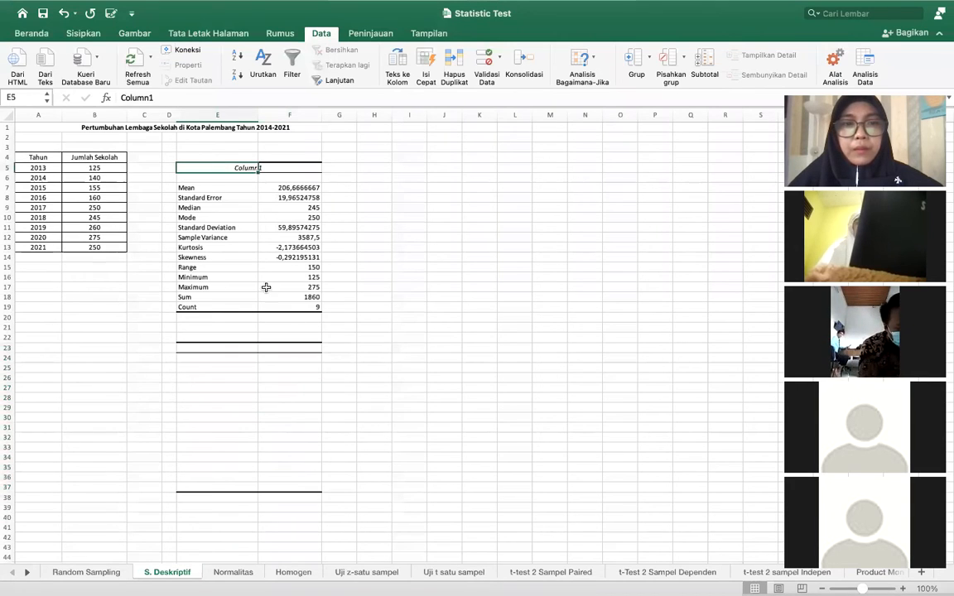
drag(247, 348, 282, 488)
right_click(282, 487)
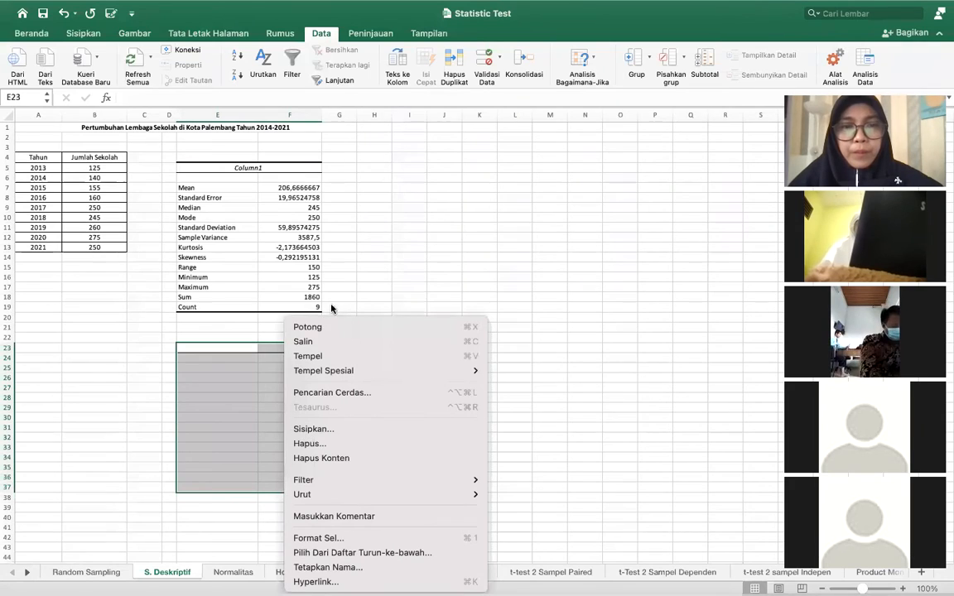
click(310, 443)
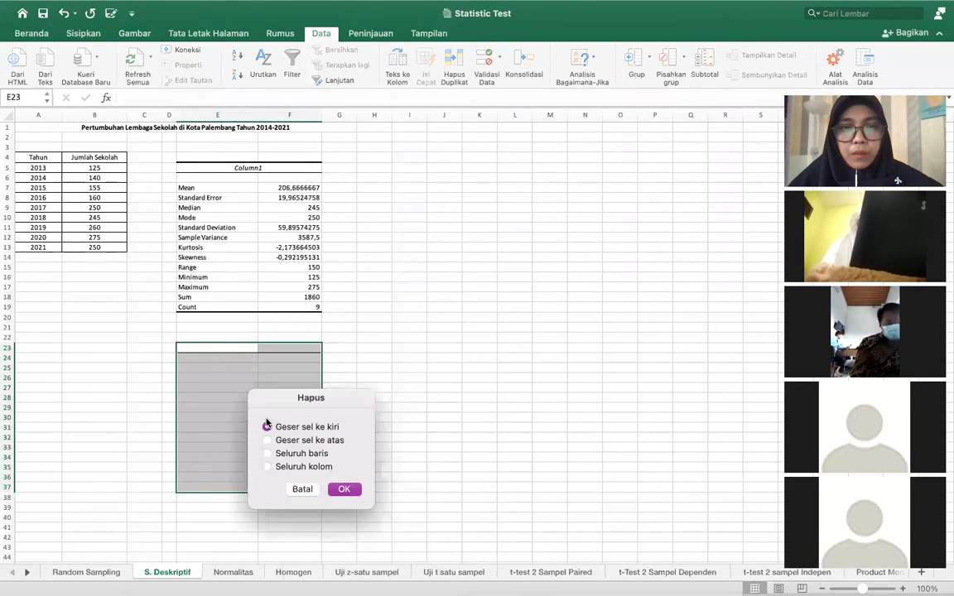
click(302, 489)
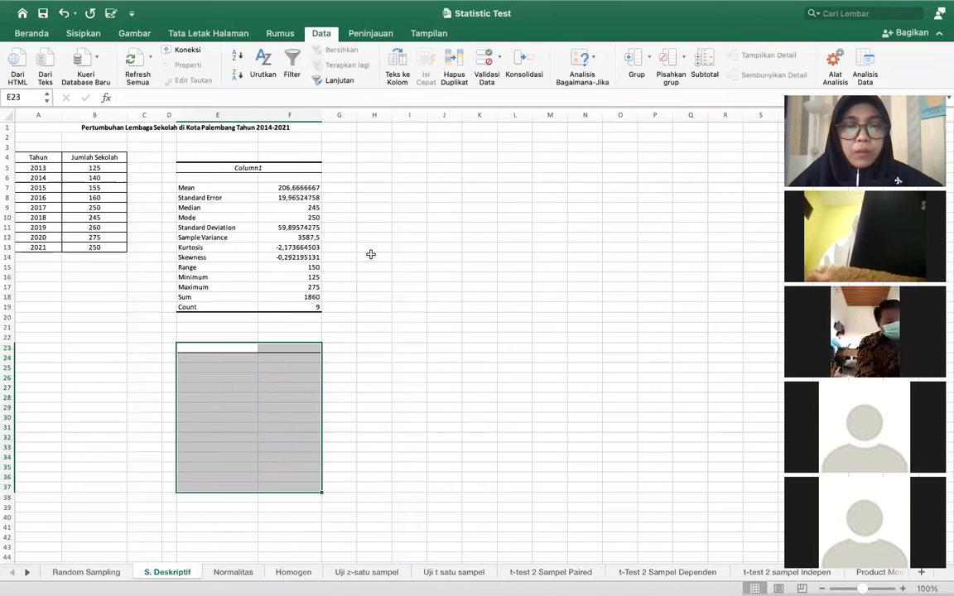
Undo the clearing of the second statistics table and the table's border and heading formatting
click(299, 153)
click(289, 347)
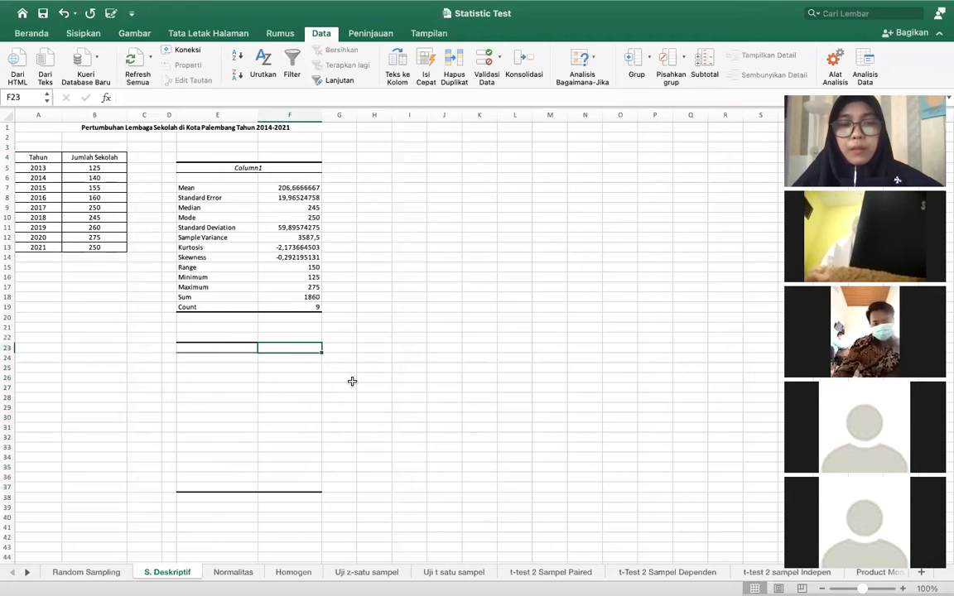
key(super+z)
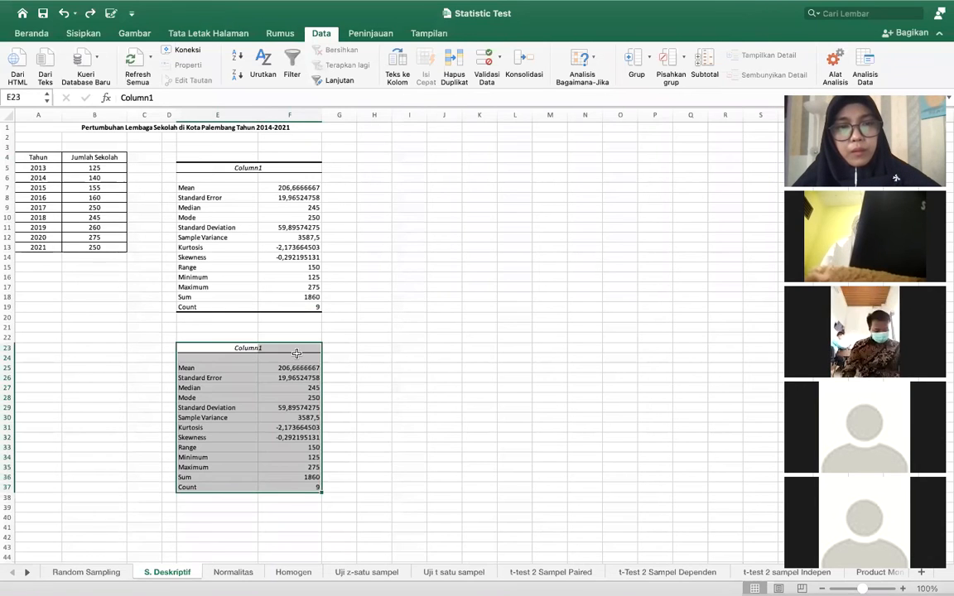
click(351, 373)
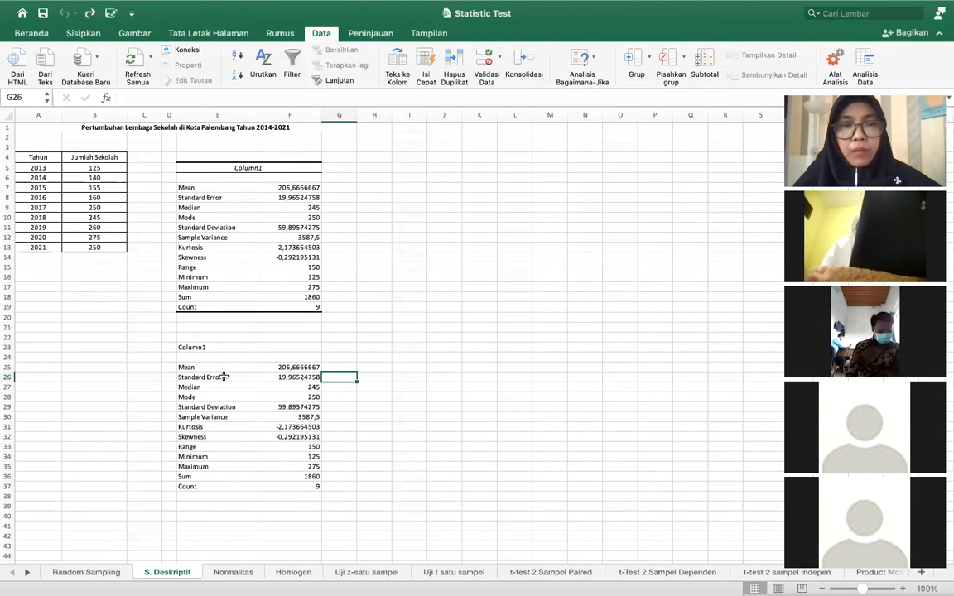
Clear the second statistics table in E23:F37 on the S. Deskriptif sheet
drag(219, 349, 301, 483)
key(Delete)
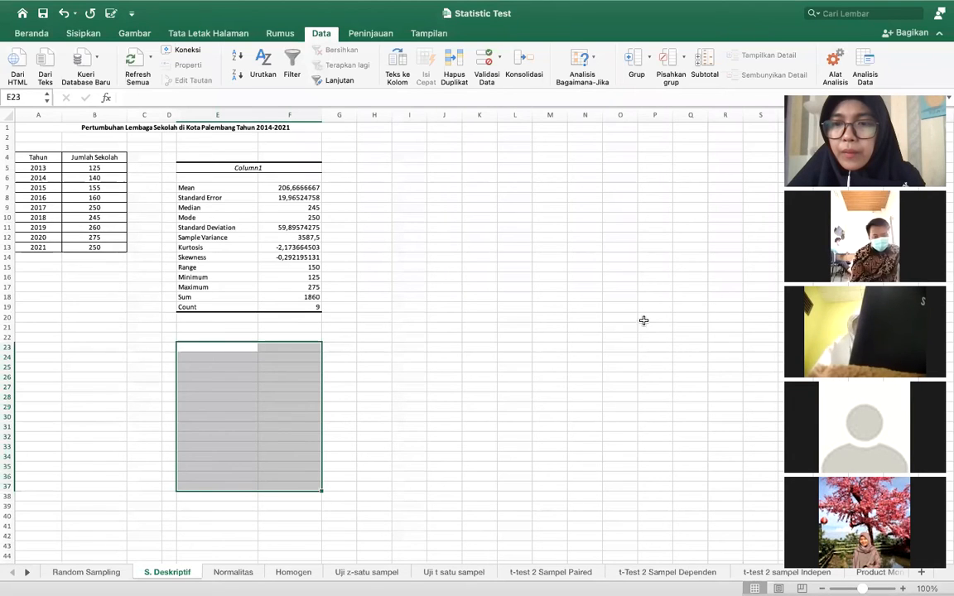
click(273, 327)
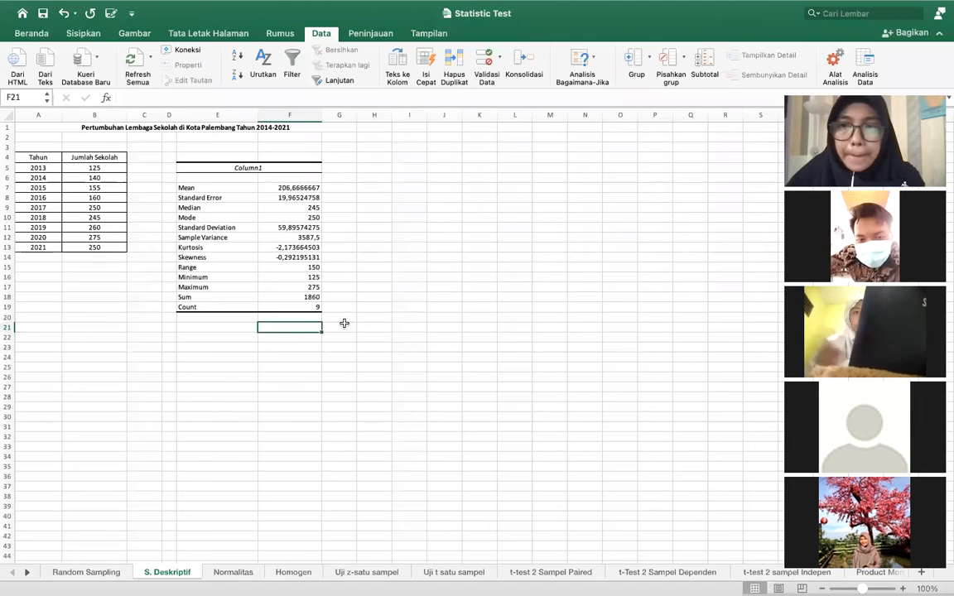
Examine the Normalitas, Homogen and Uji z-satu sampel sheets and look through the Data Analysis tools for the available z-test
click(225, 572)
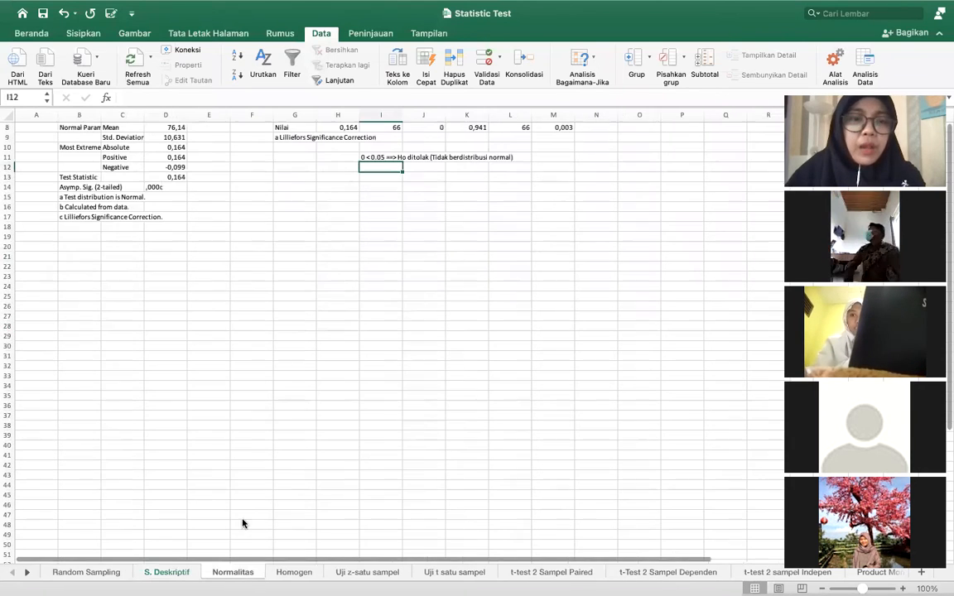
scroll(223, 233, up, 4)
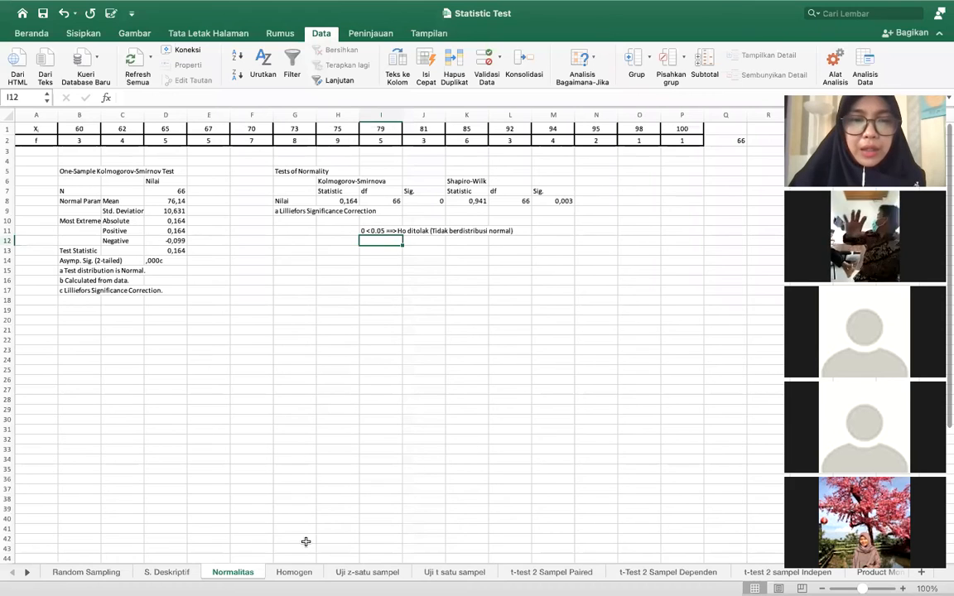
click(303, 574)
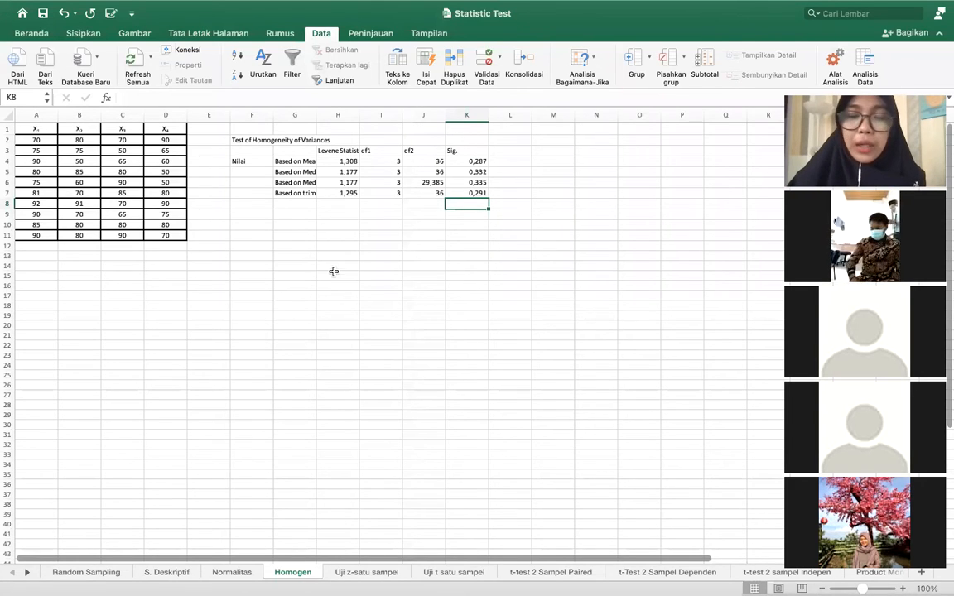
click(377, 573)
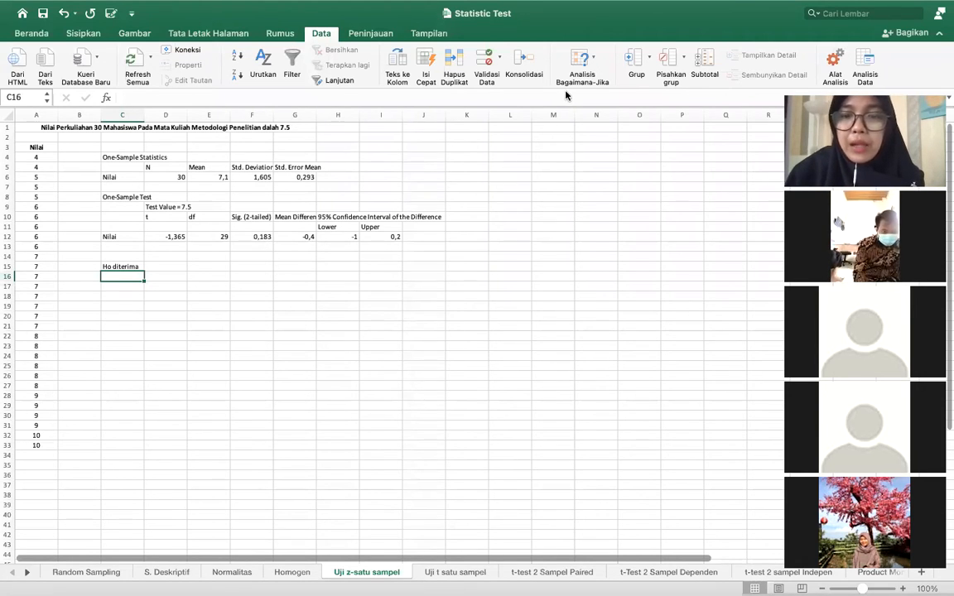
click(866, 60)
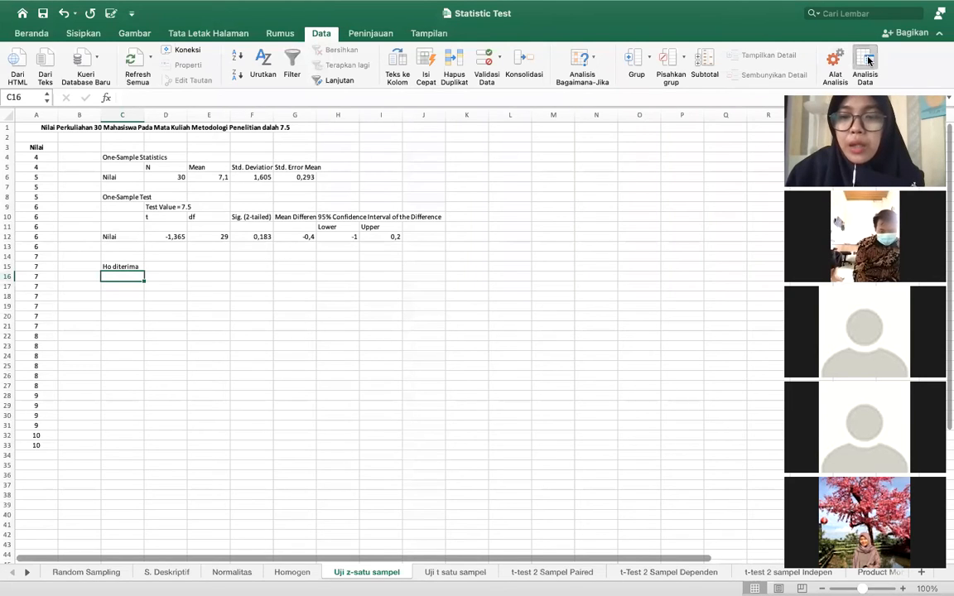
scroll(453, 209, down, 3)
scroll(453, 208, down, 5)
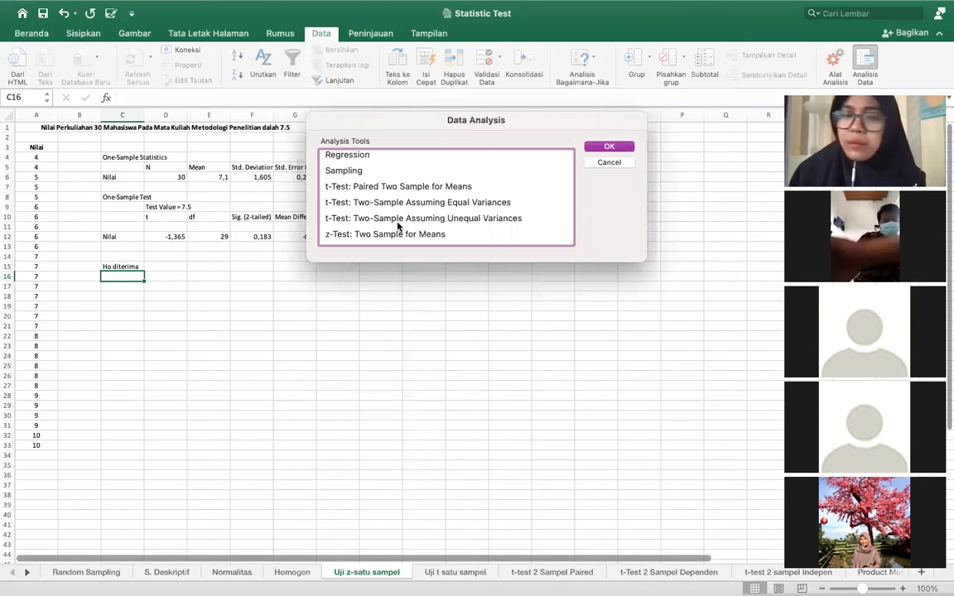
mouse_move(369, 5)
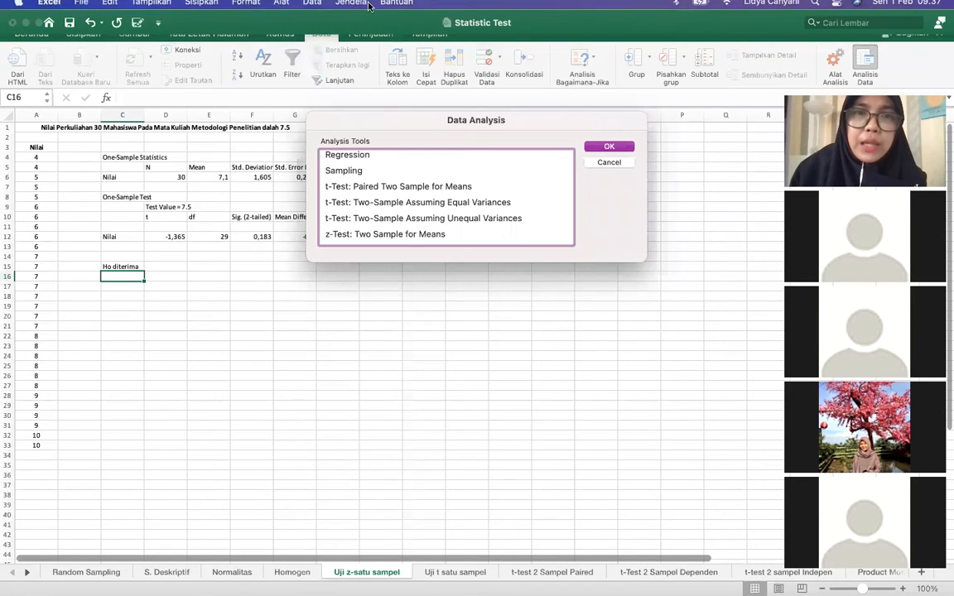
click(247, 16)
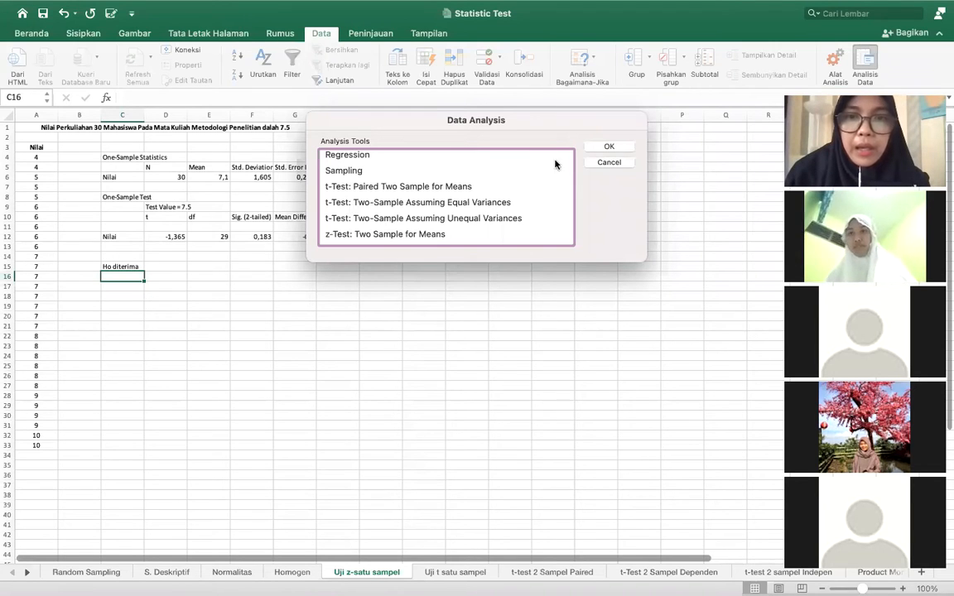
click(607, 162)
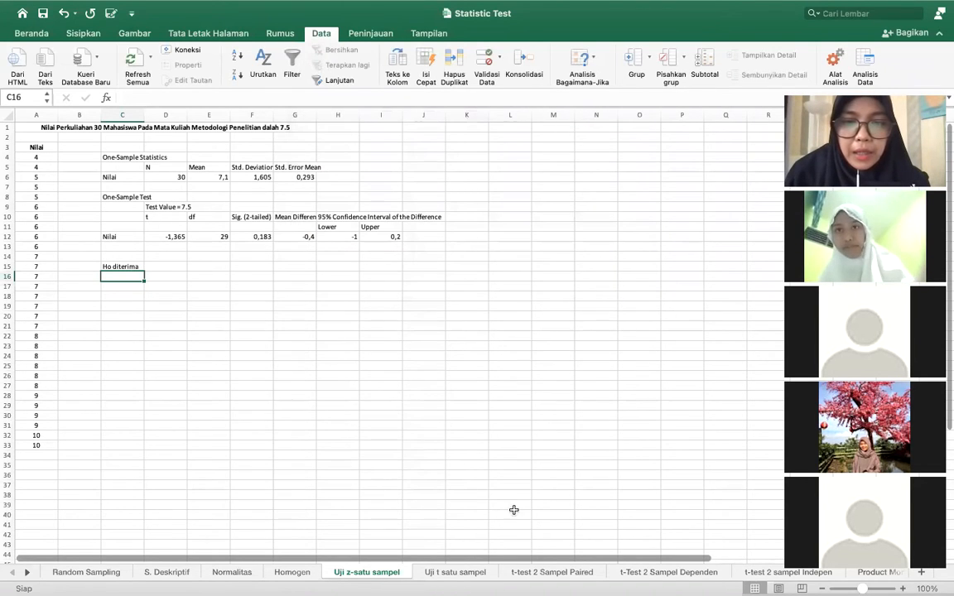
On the t-test 2 Sampel Paired sheet, start the t-Test: Paired Two Sample for Means analysis
click(550, 572)
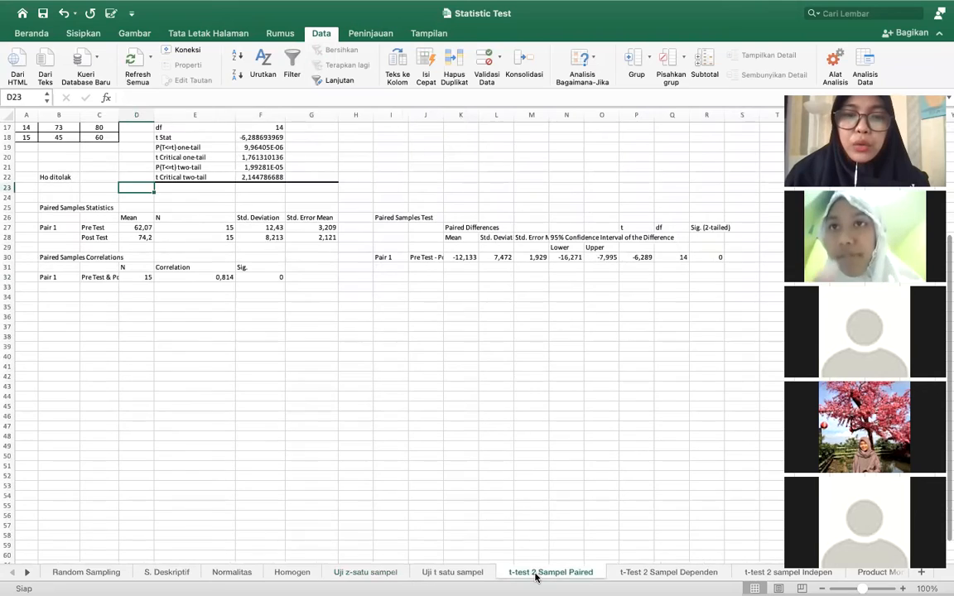
scroll(253, 345, up, 5)
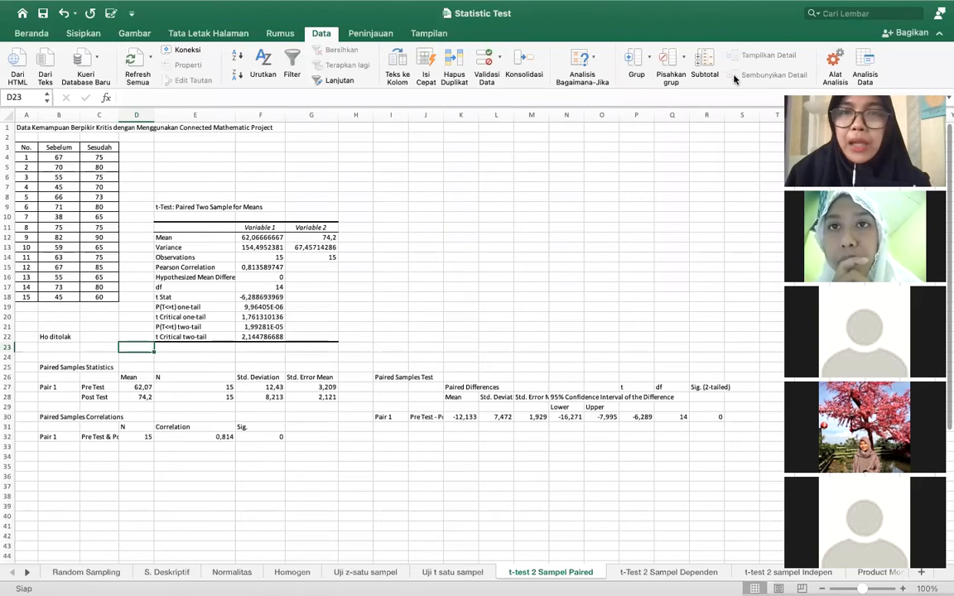
click(865, 62)
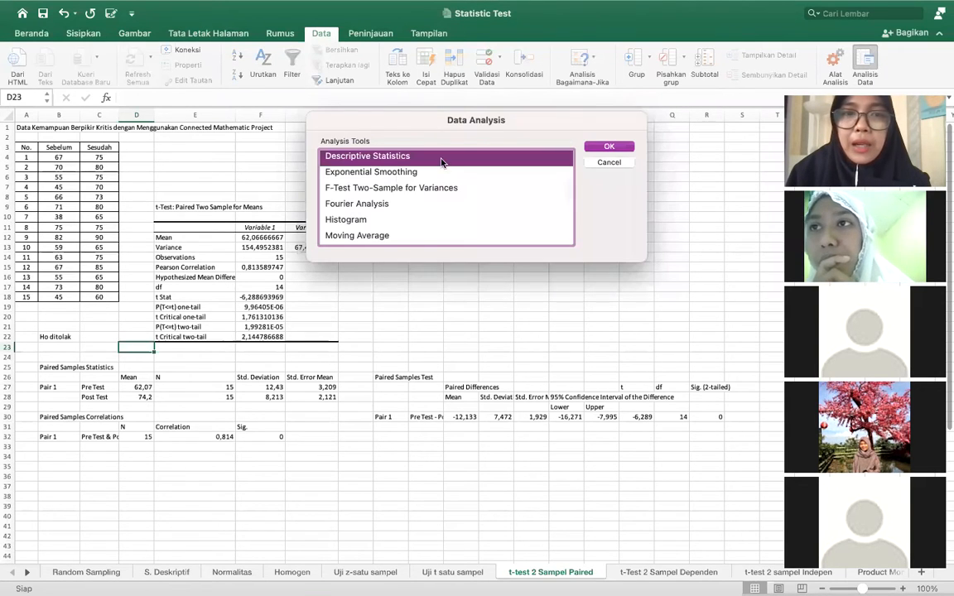
scroll(437, 197, down, 5)
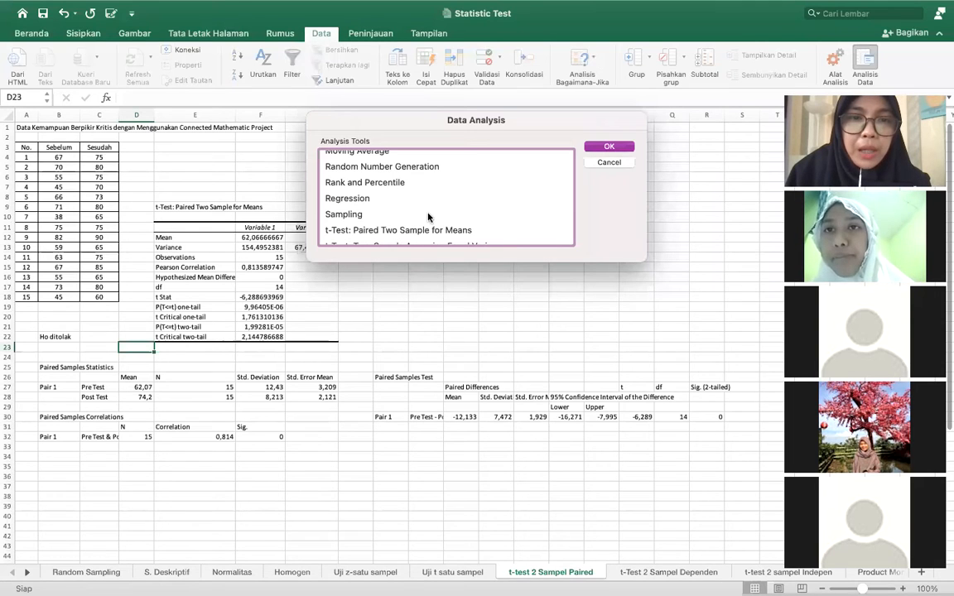
click(364, 230)
scroll(365, 230, down, 3)
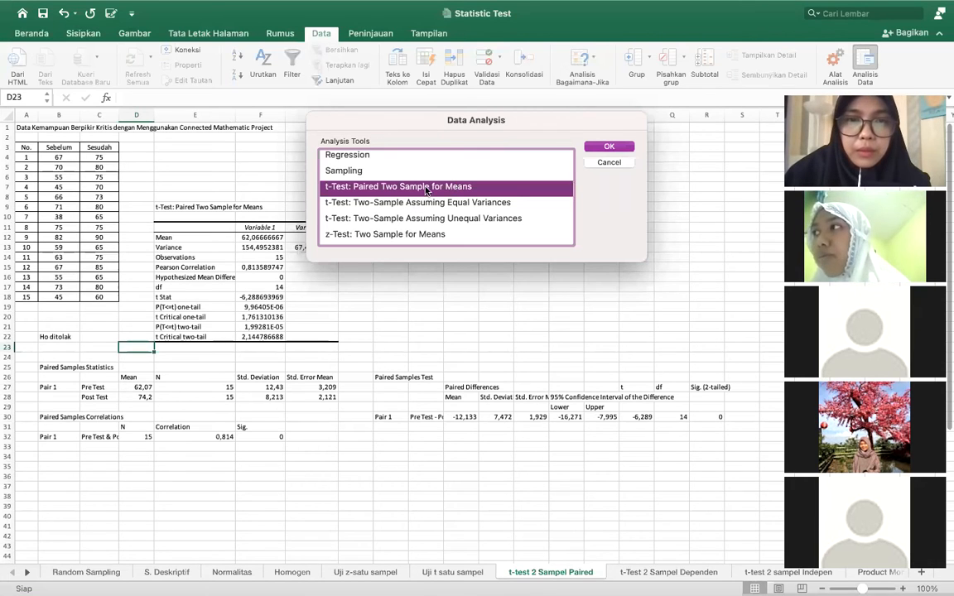
click(609, 146)
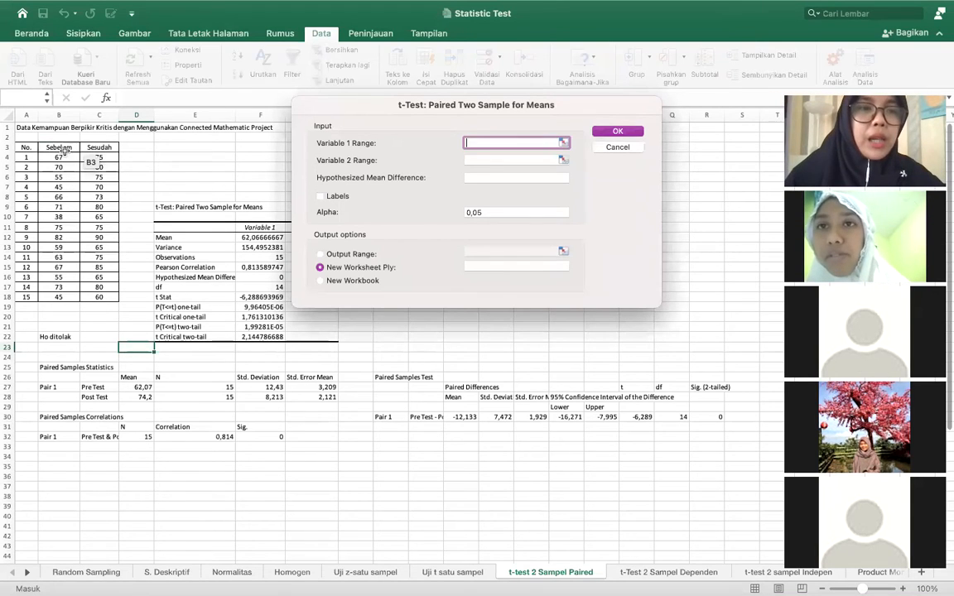
Set the Variable 1 range to the Sebelum values in B4:B18 and the Variable 2 range to the Sesudah values in C4:C18
drag(60, 158, 69, 296)
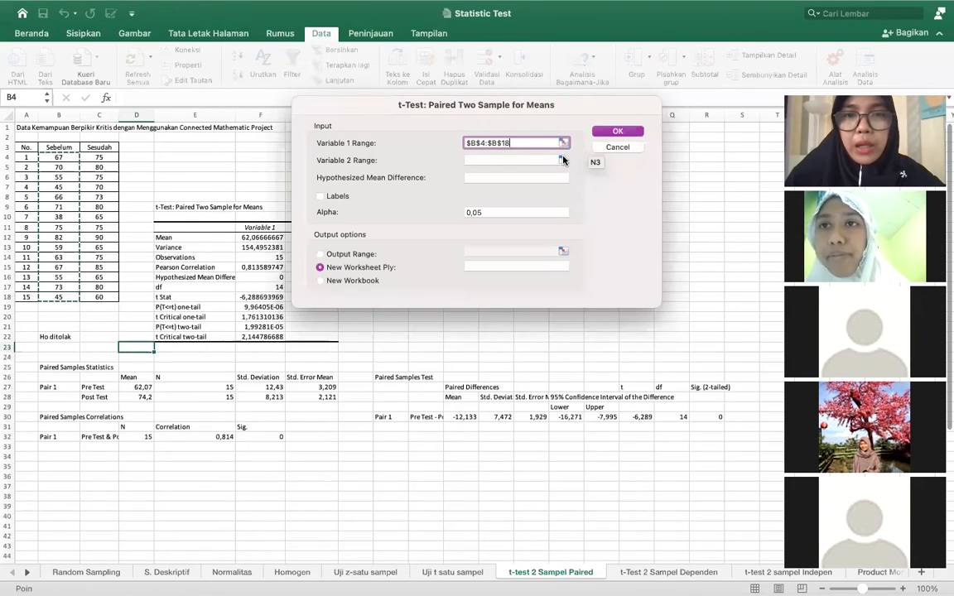
click(563, 160)
drag(99, 158, 110, 297)
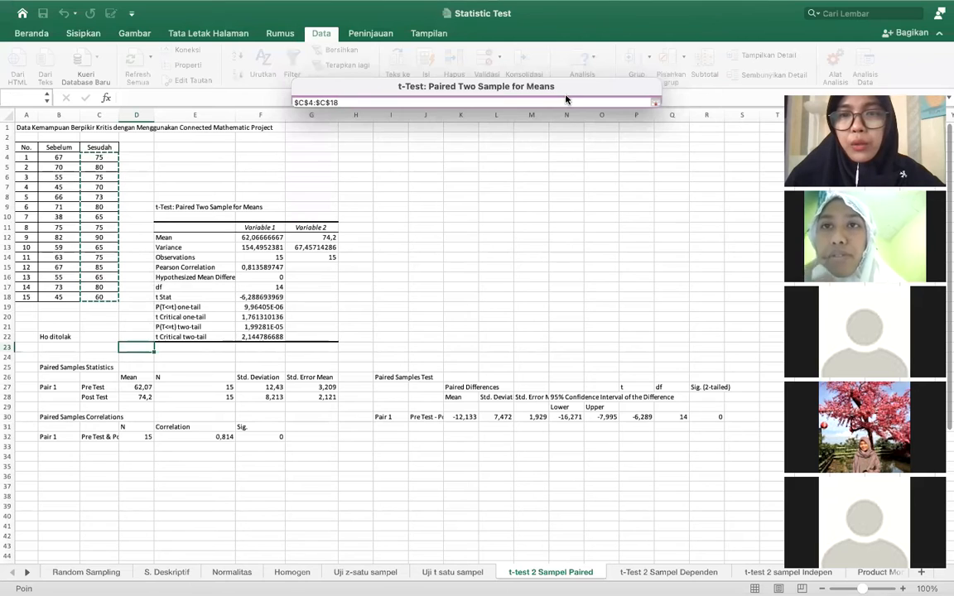
click(652, 102)
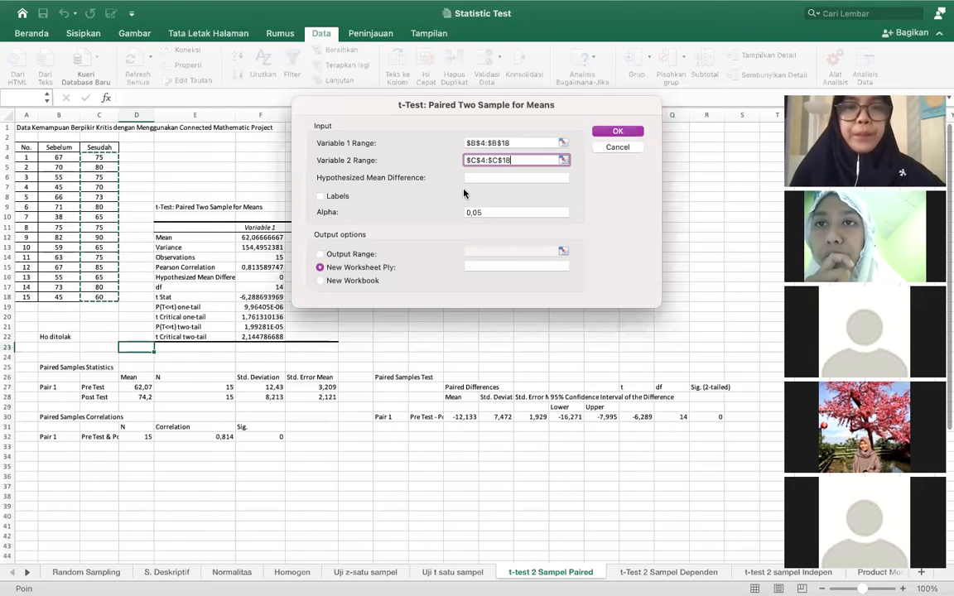
Leave the hypothesized mean difference blank, set the output range to J8, and generate the paired t-test table
click(483, 177)
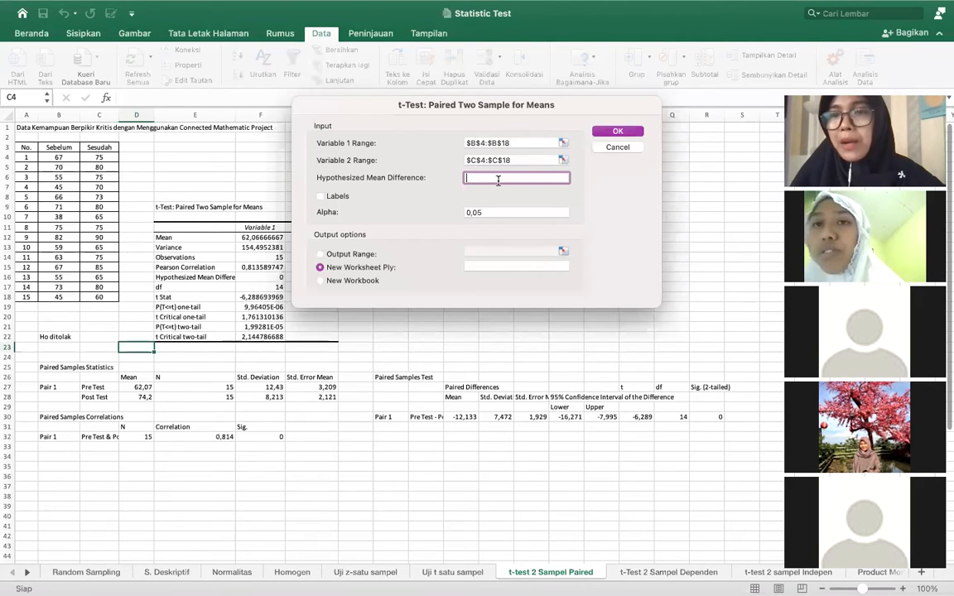
text(0)
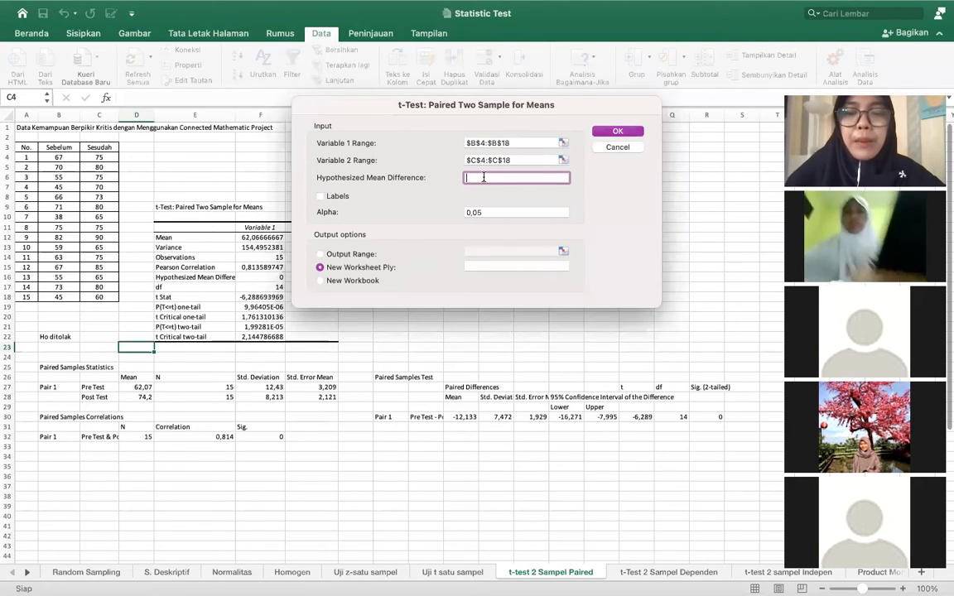
text(0)
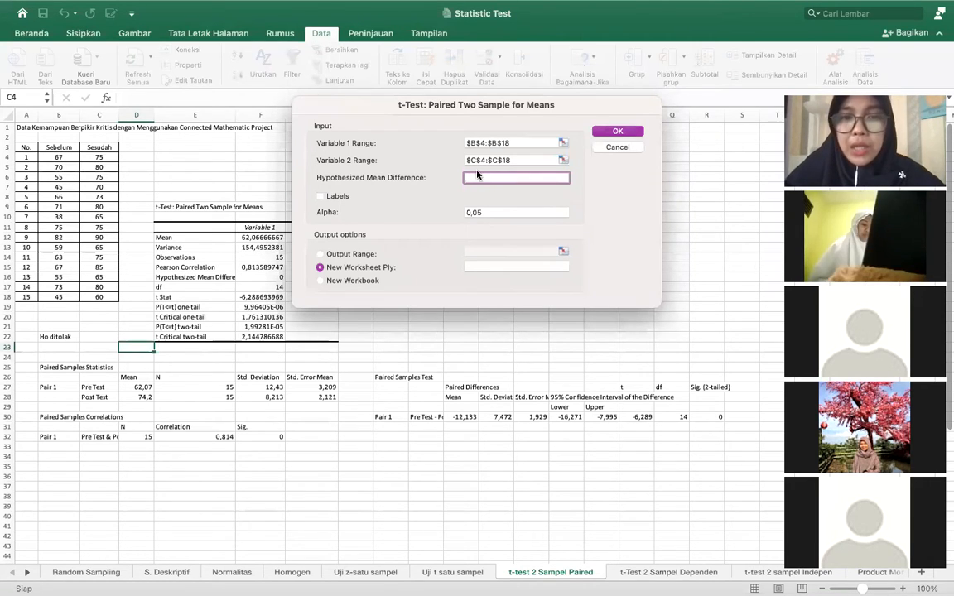
click(335, 256)
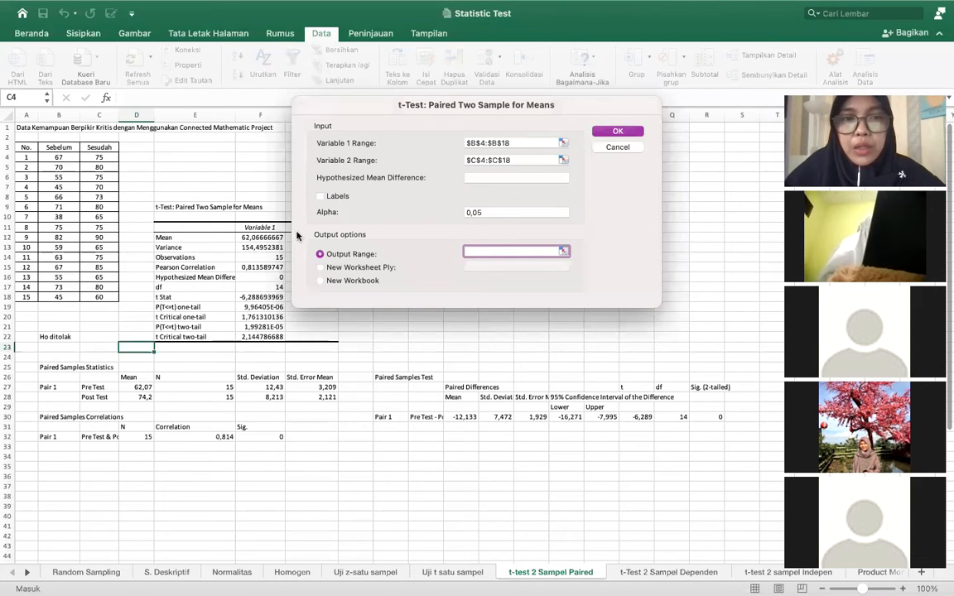
drag(523, 106, 664, 164)
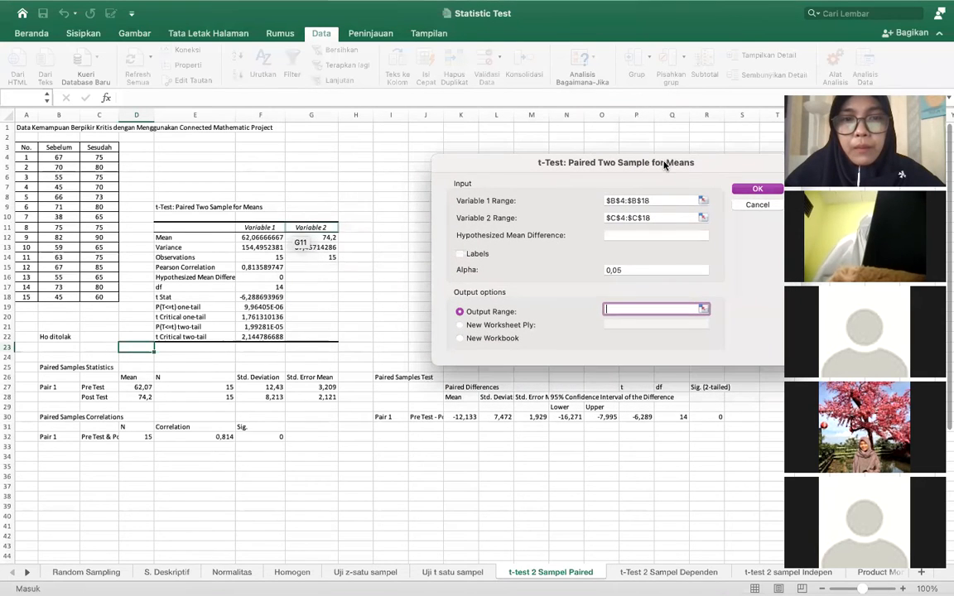
click(419, 194)
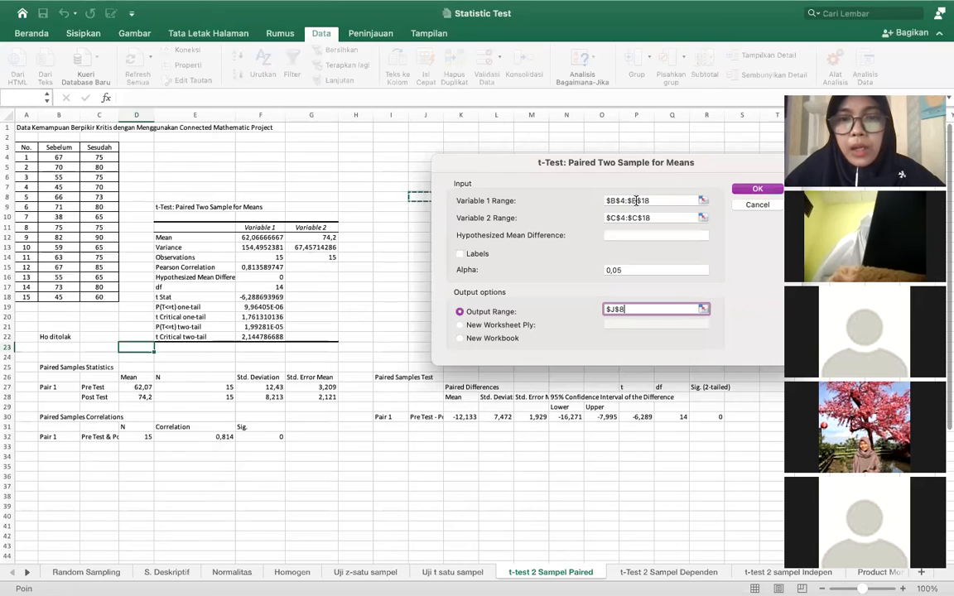
click(744, 193)
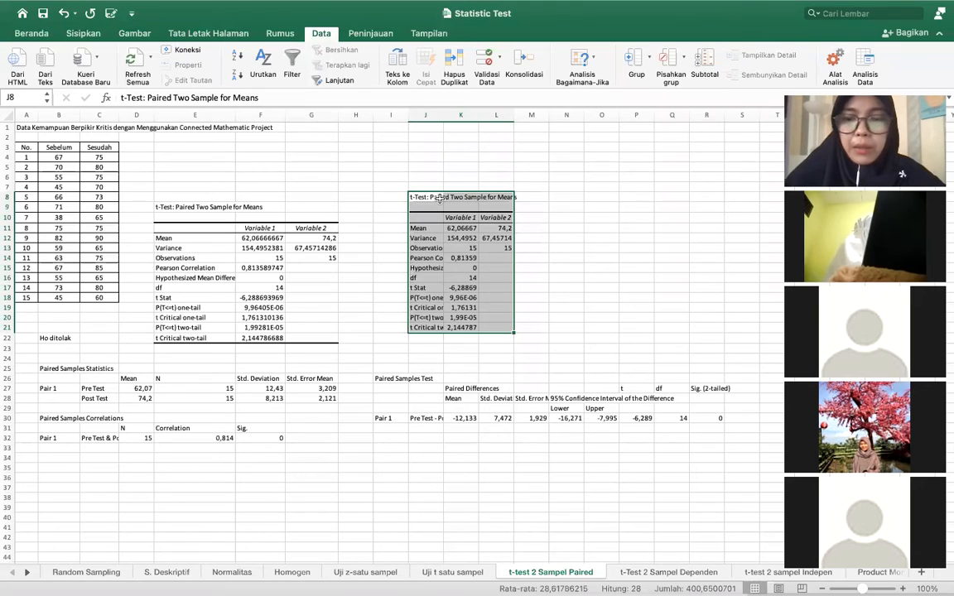
Undo the new t-test table's border and heading formatting and clear its contents in J8:L21
key(Delete)
key(super+z)
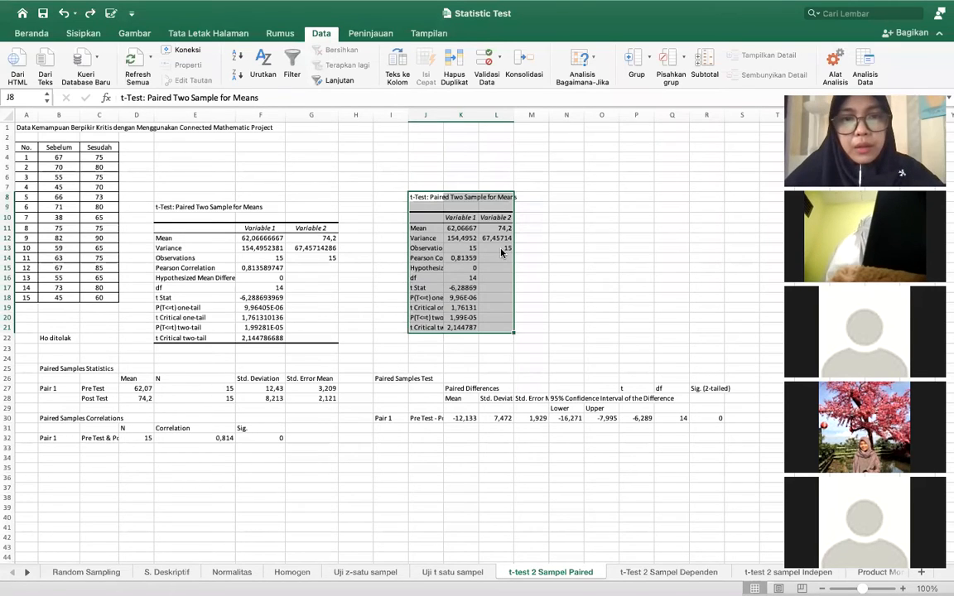
key(super+z)
drag(428, 196, 495, 327)
key(Delete)
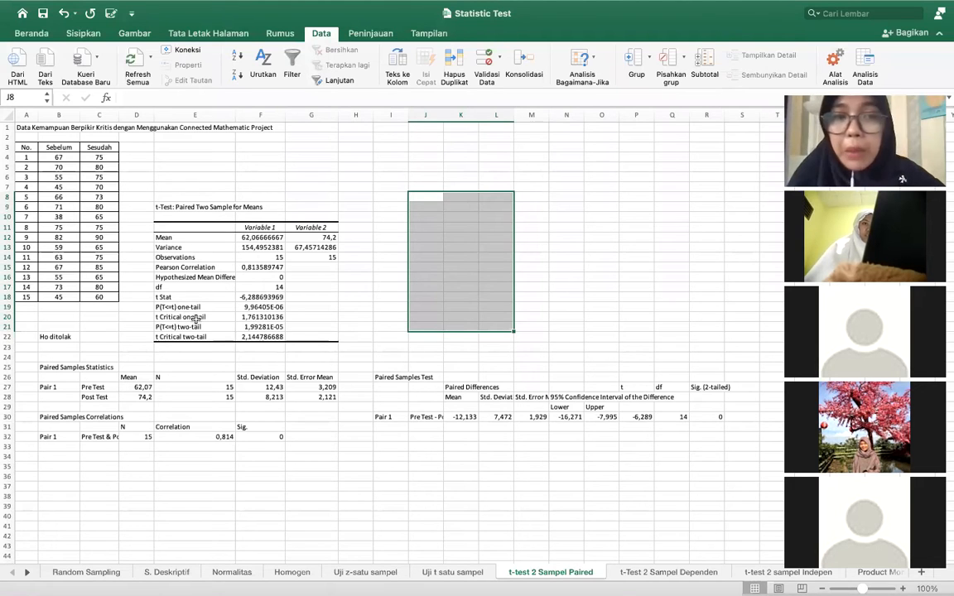
Enter the label "p value" in G20 and G22, beside the t Critical one-tail and two-tail values
click(299, 319)
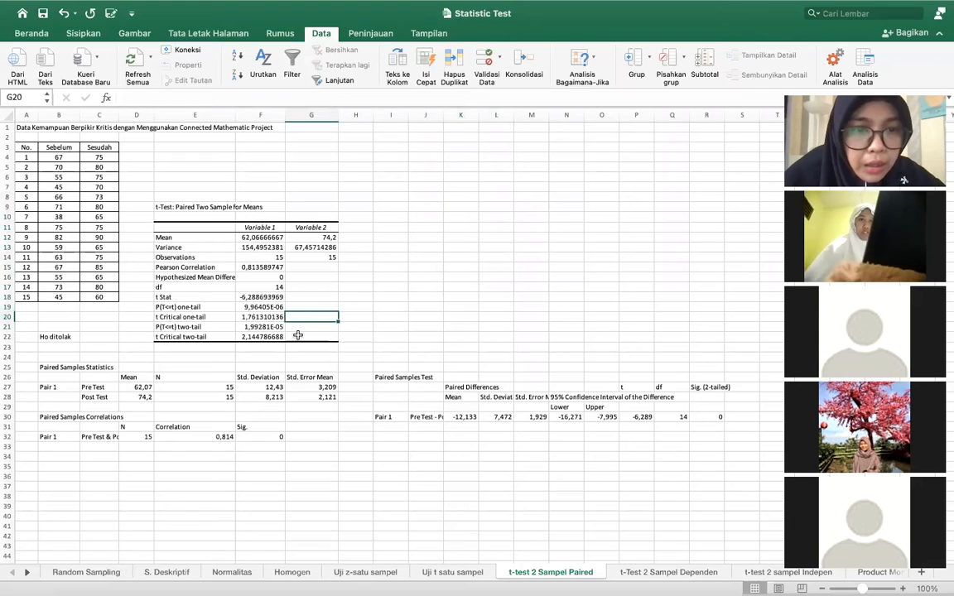
click(298, 336)
click(295, 328)
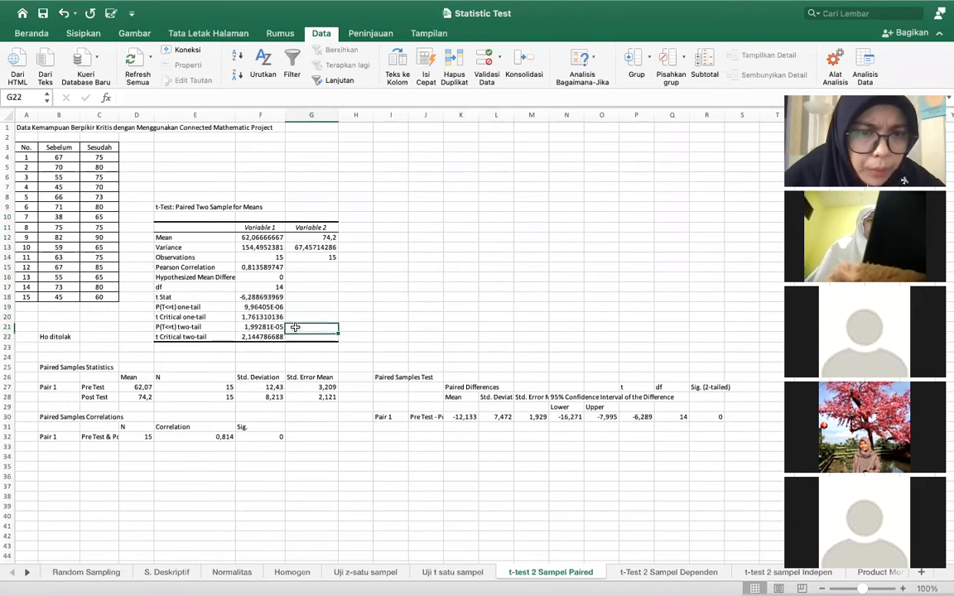
click(294, 337)
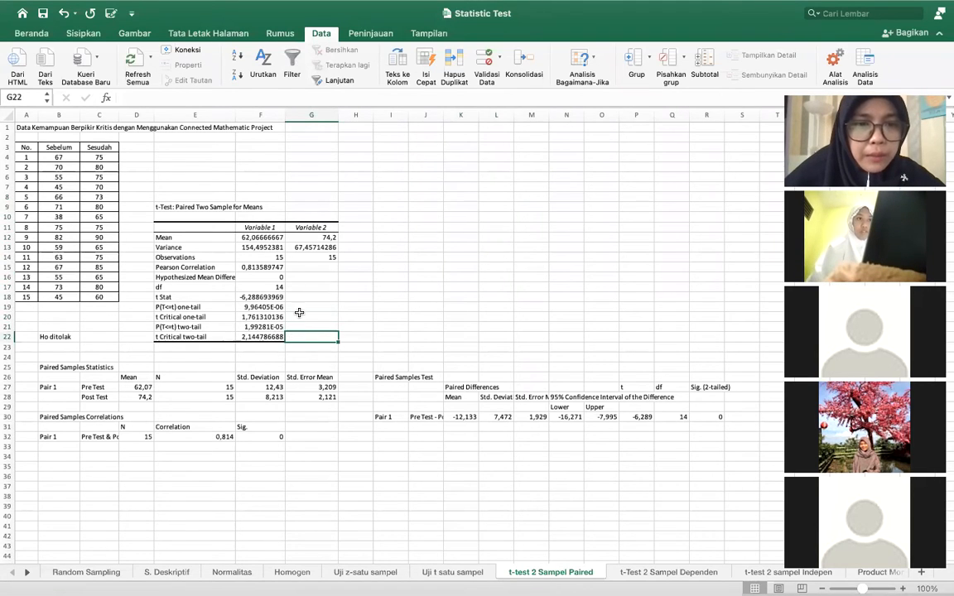
click(298, 316)
text(p value)
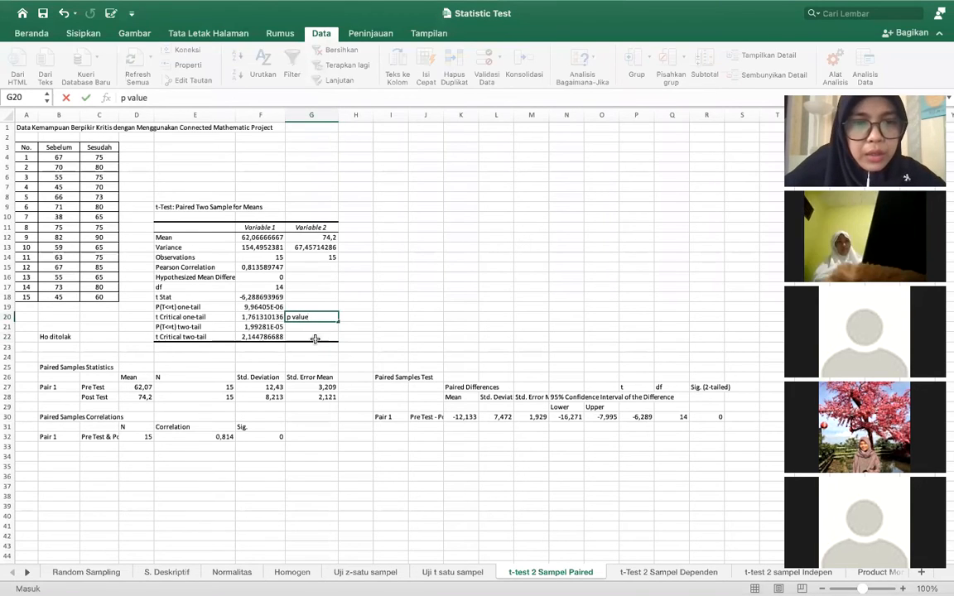
click(318, 336)
text(p value)
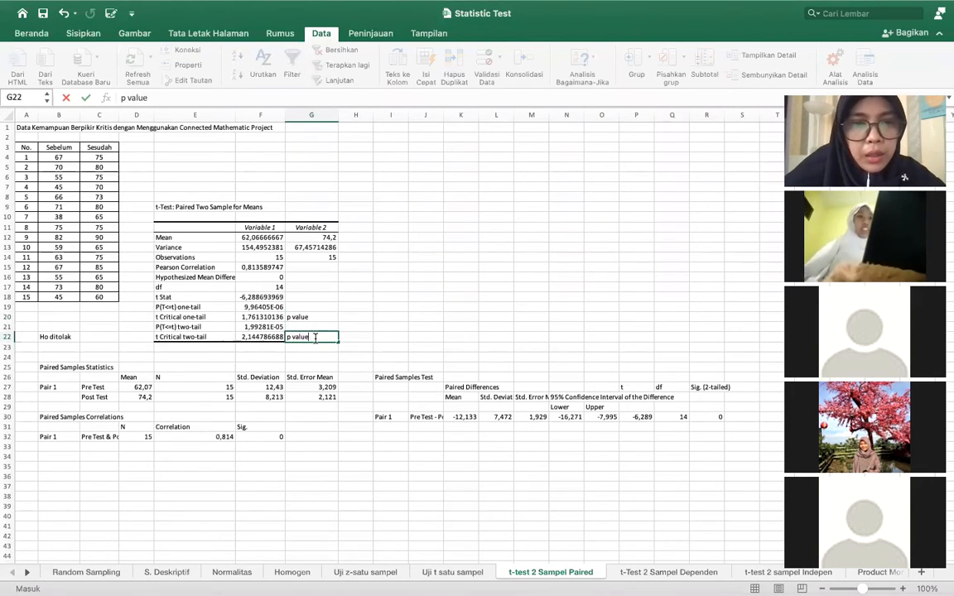
Enter the label "t tabel" in G19 and G21, beside the P(T<=t) one-tail and two-tail values
click(308, 307)
text(t tabel)
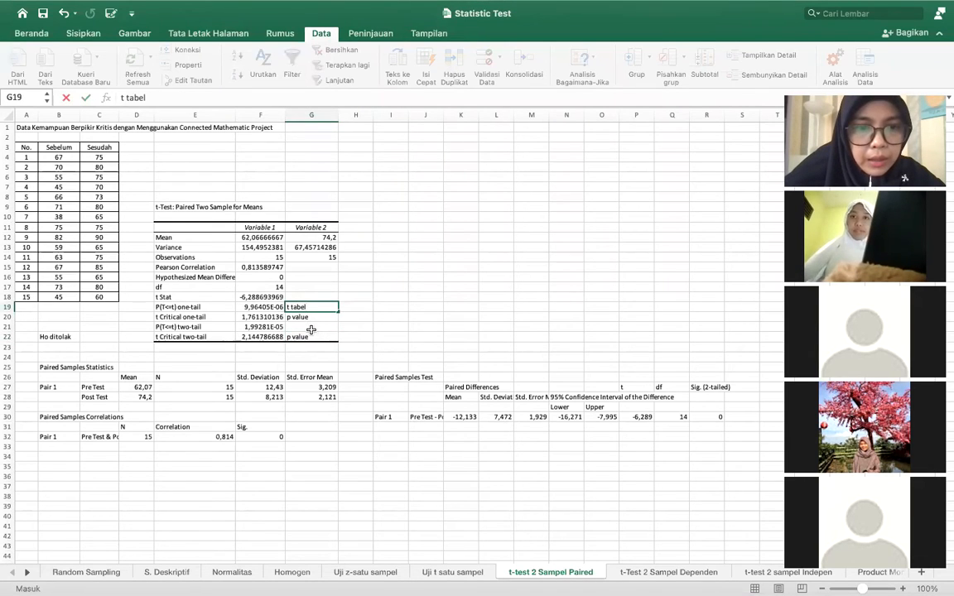
click(310, 328)
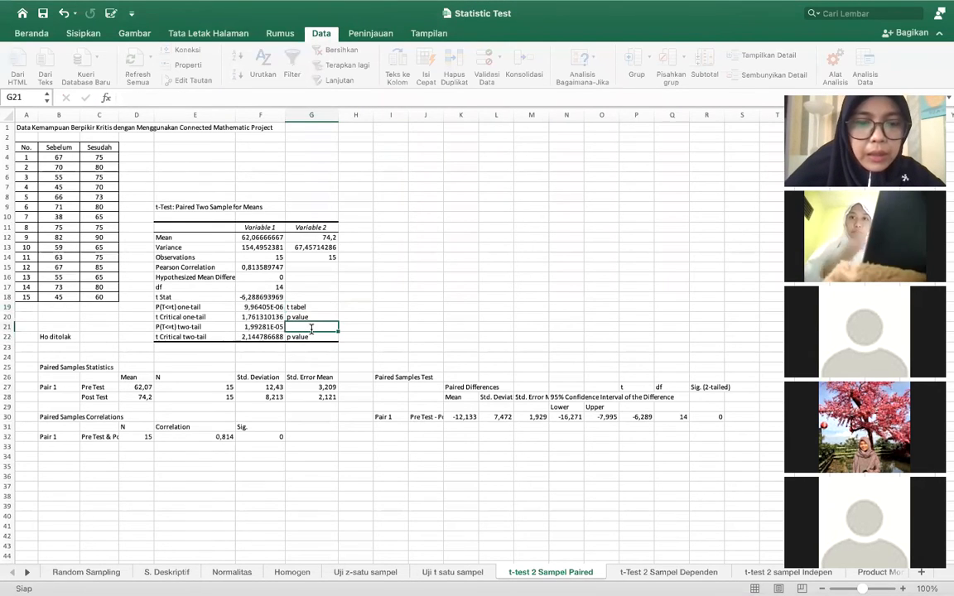
text(t tabel)
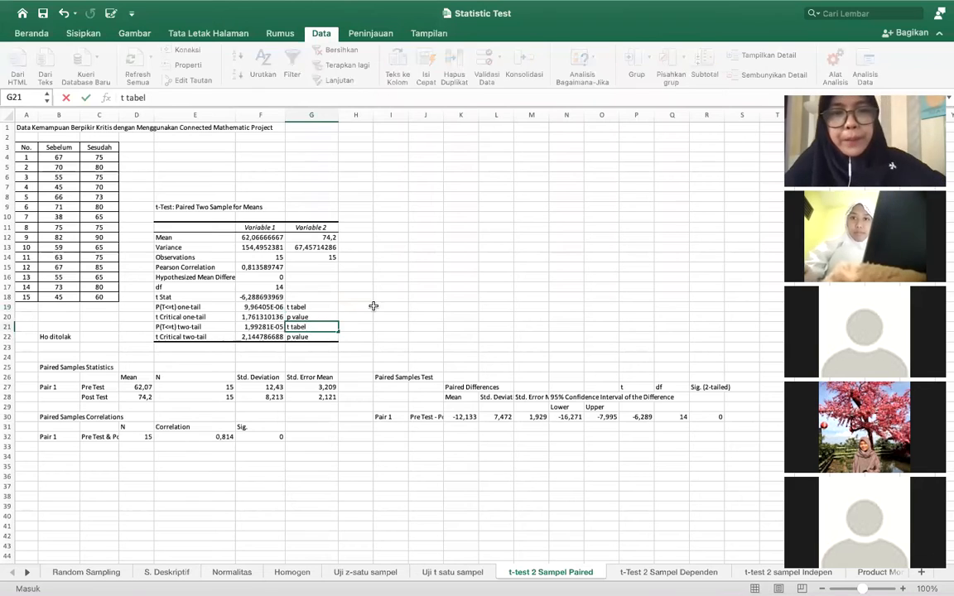
click(374, 307)
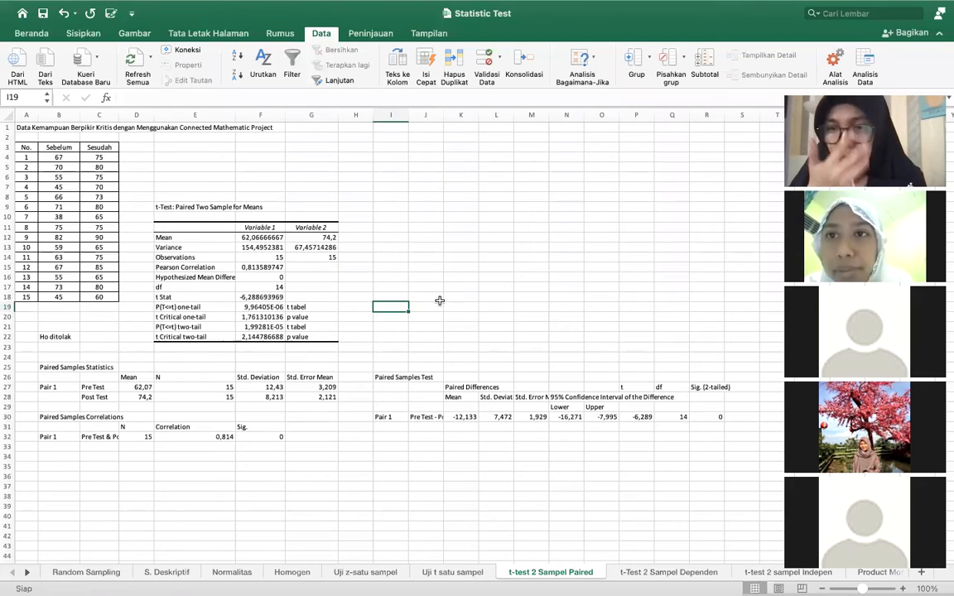
Open the t-Test 2 Sampel Dependen sheet and examine the t Stat, p values and critical values in its paired t-test table
click(706, 573)
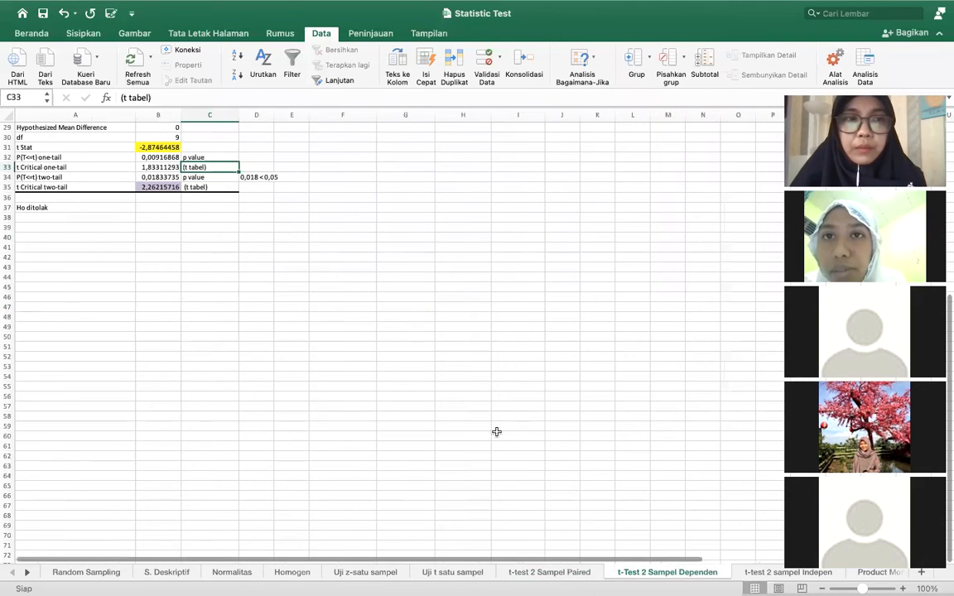
scroll(181, 275, up, 3)
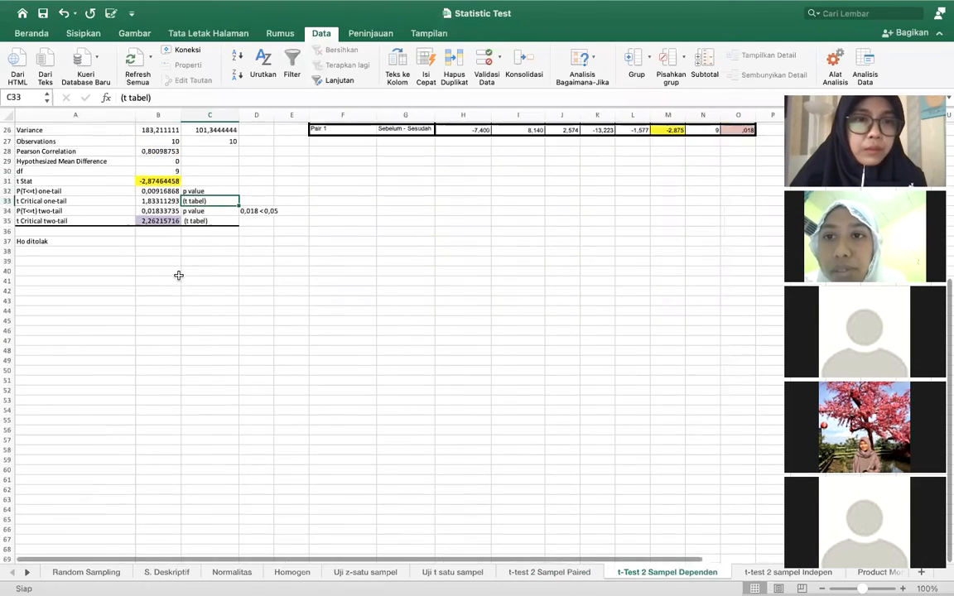
scroll(178, 275, up, 2)
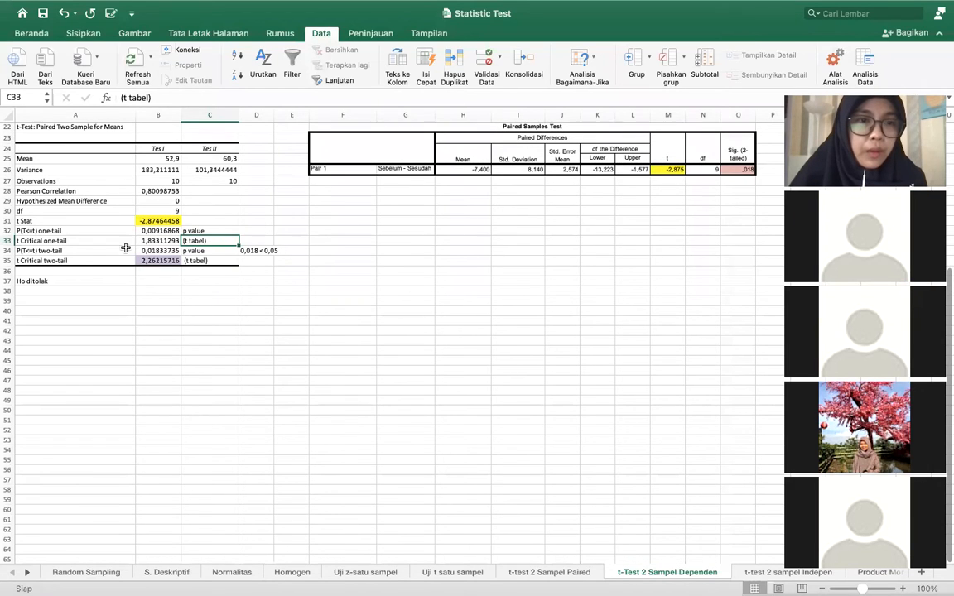
scroll(175, 263, up, 5)
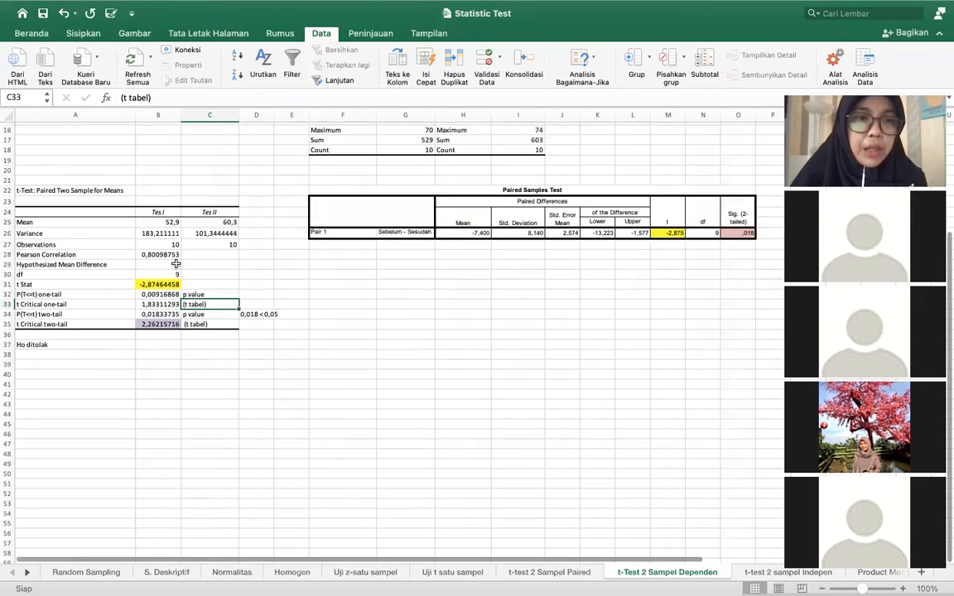
scroll(176, 264, up, 3)
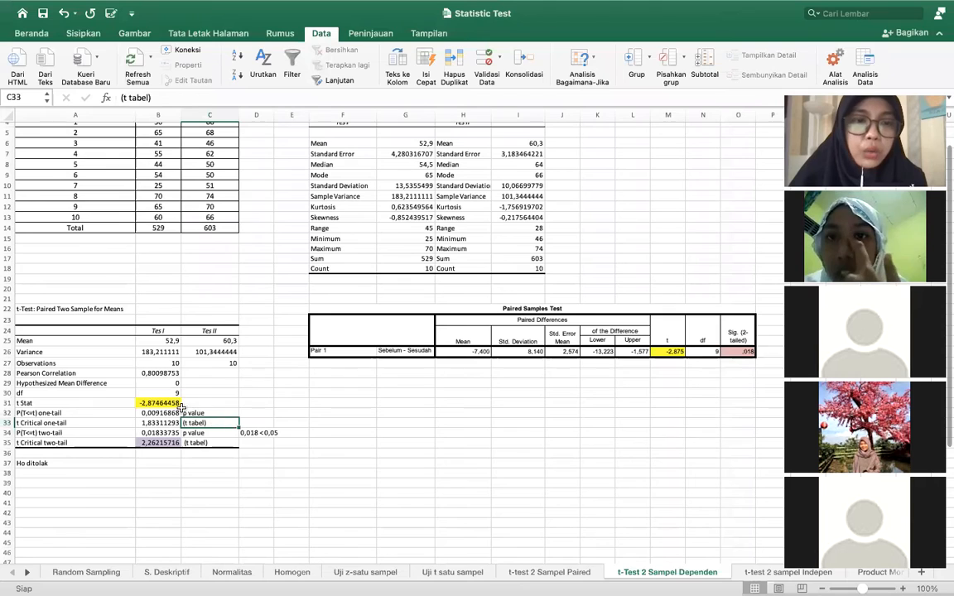
click(151, 403)
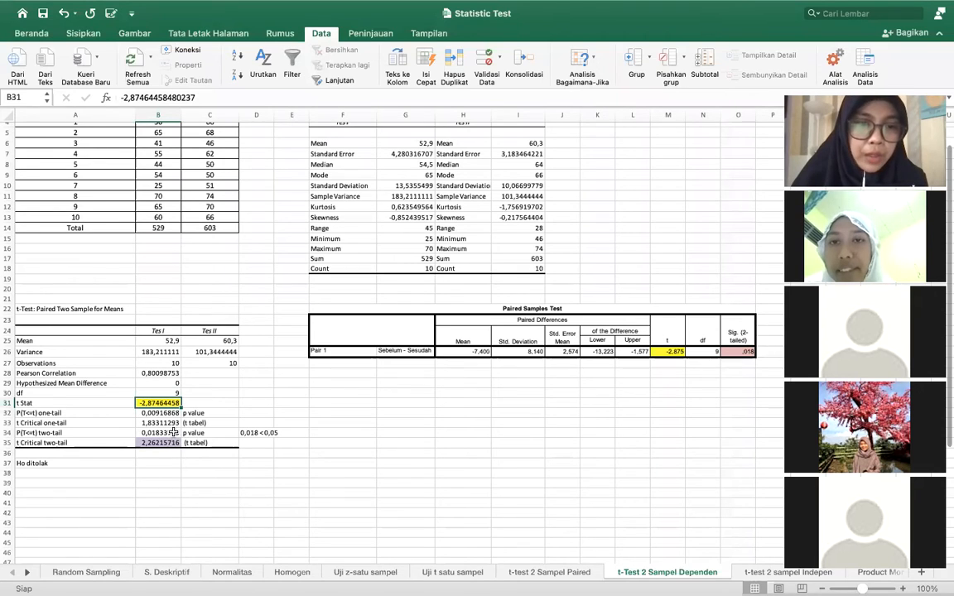
click(174, 433)
click(168, 413)
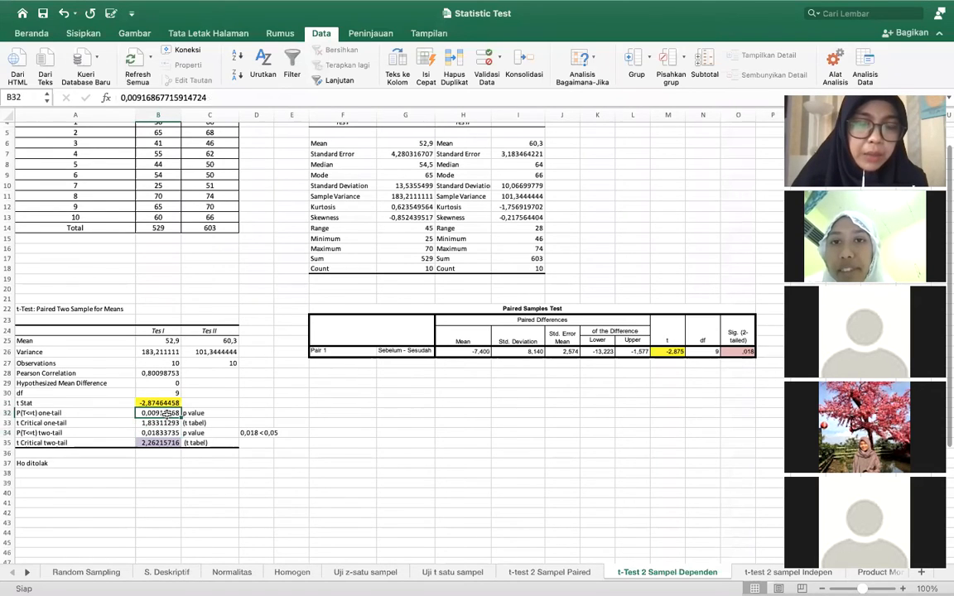
click(264, 433)
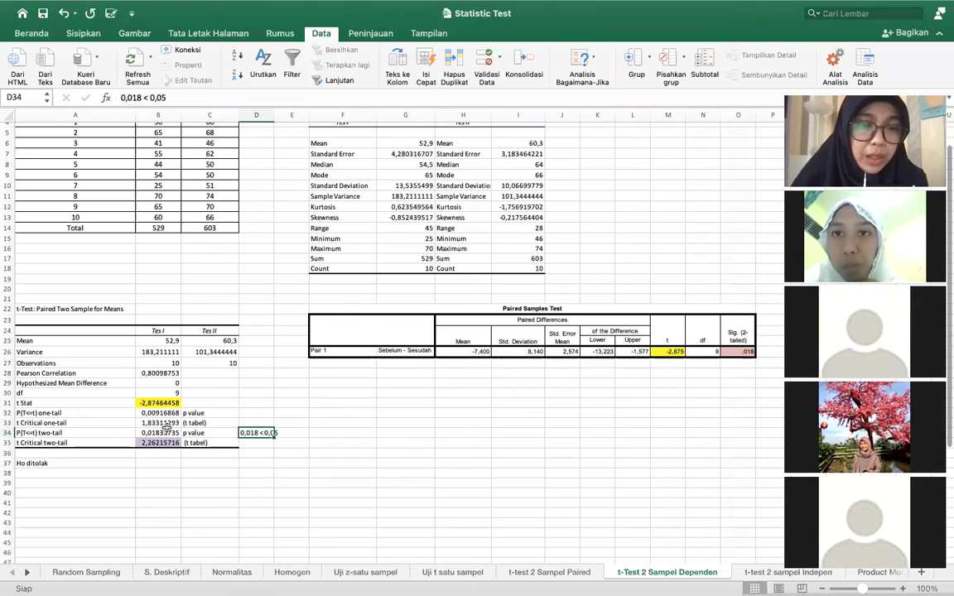
click(169, 423)
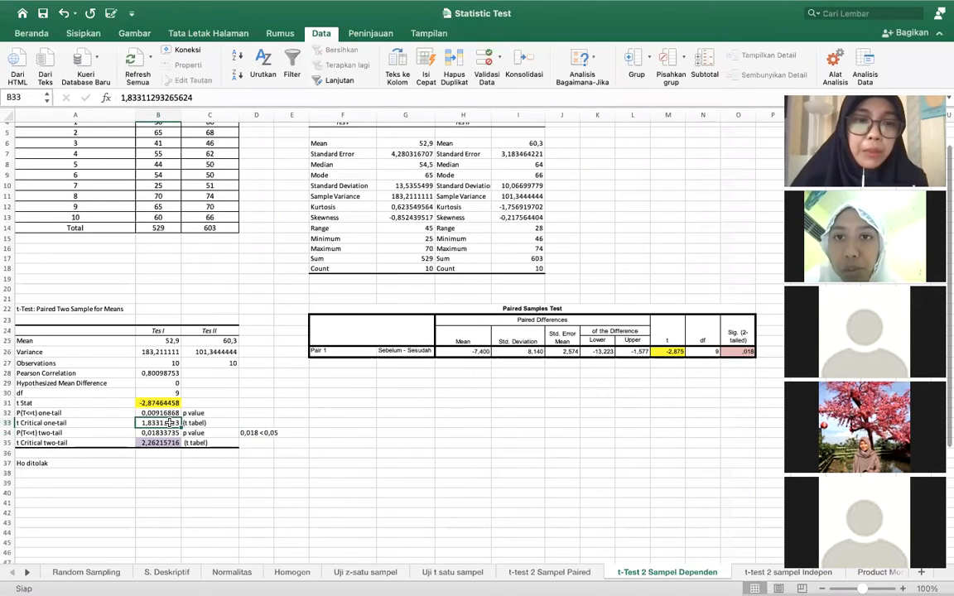
click(168, 443)
click(158, 403)
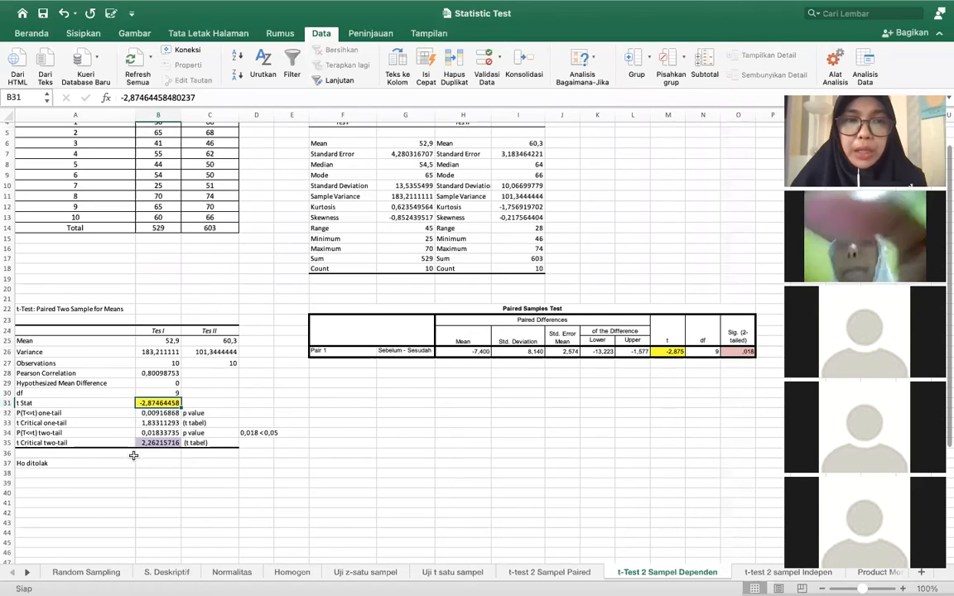
scroll(145, 389, up, 2)
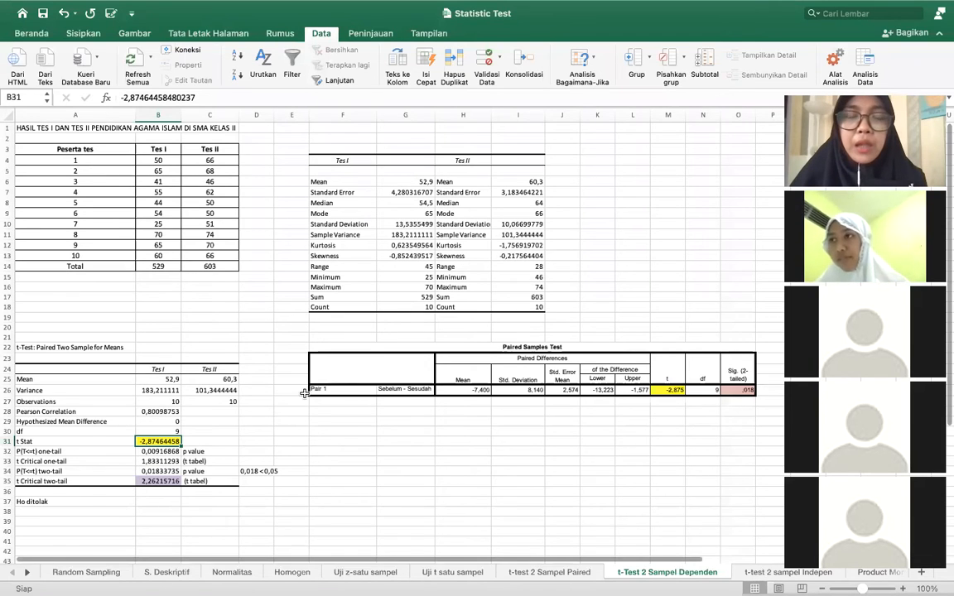
On the t-test 2 sampel Indepen sheet, start t-Test: Two-Sample Assuming Equal Variances with Variable 1 range B4:B18
click(549, 571)
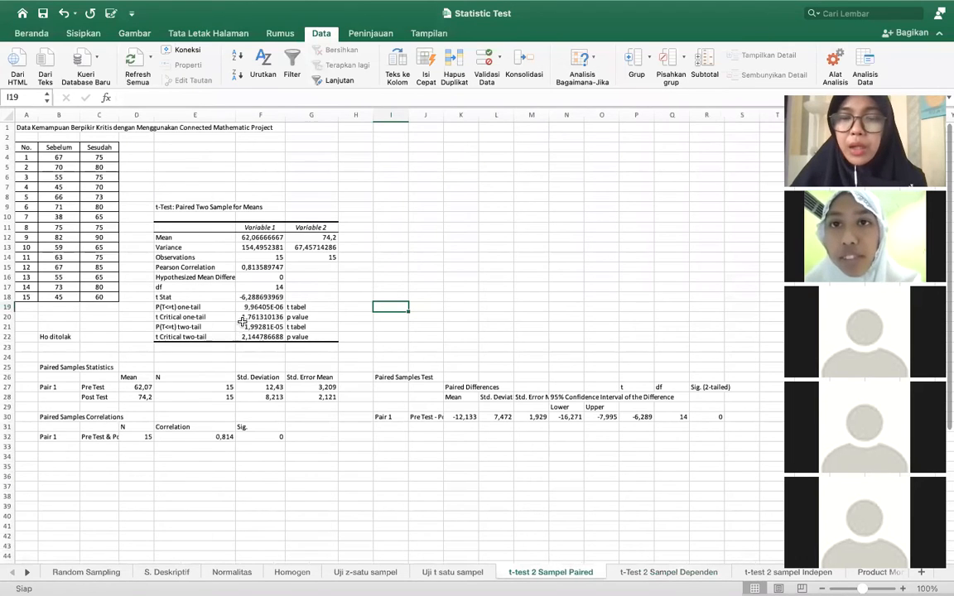
click(772, 572)
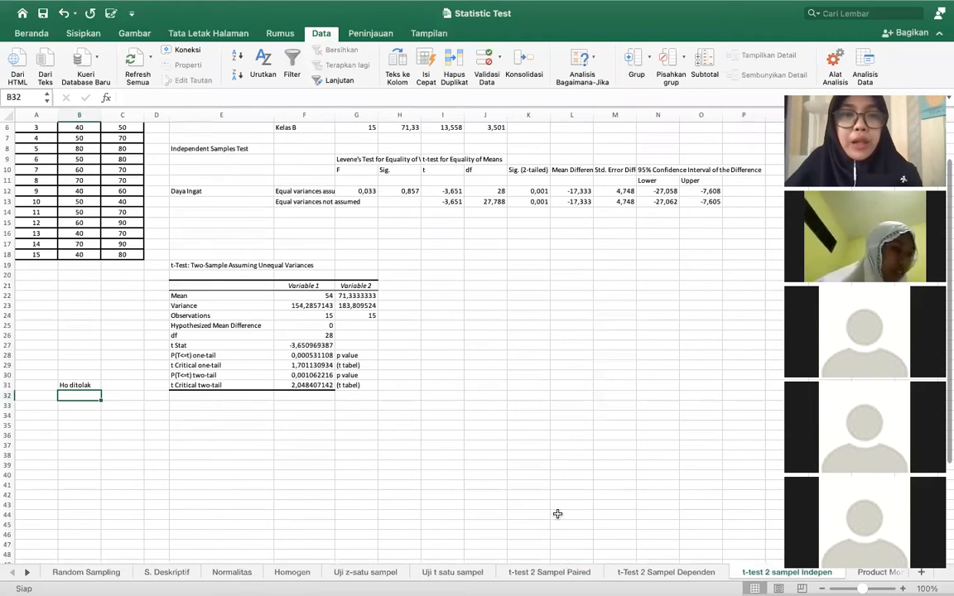
scroll(557, 514, up, 3)
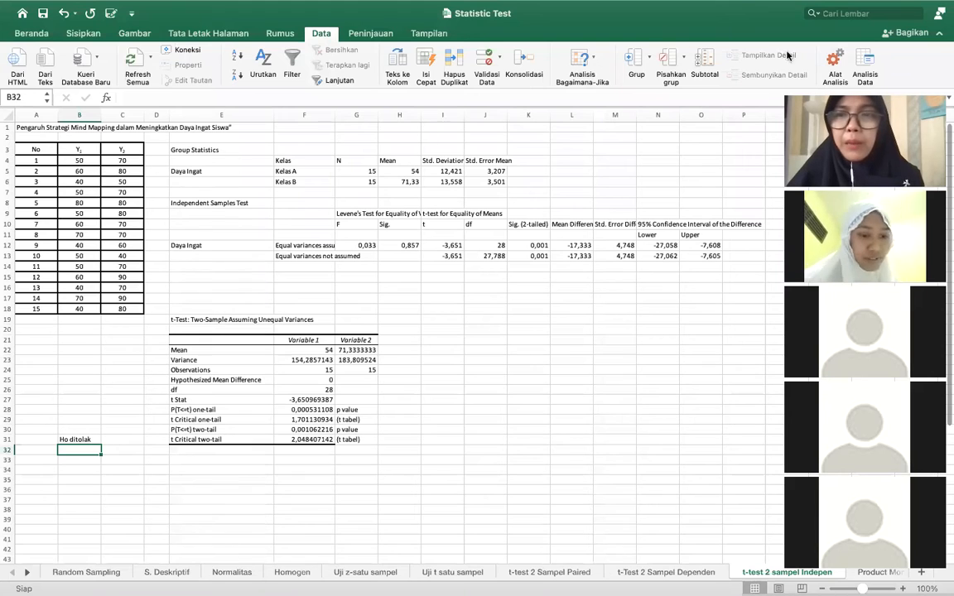
click(866, 63)
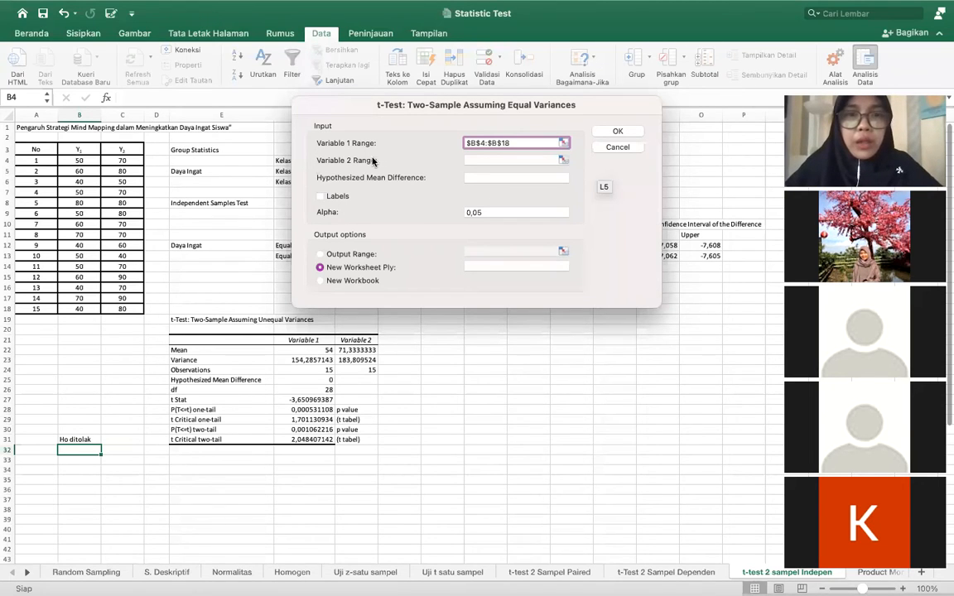
Set the Variable 2 range of the equal-variances t-test to the Y2 values in C4:C18
click(125, 159)
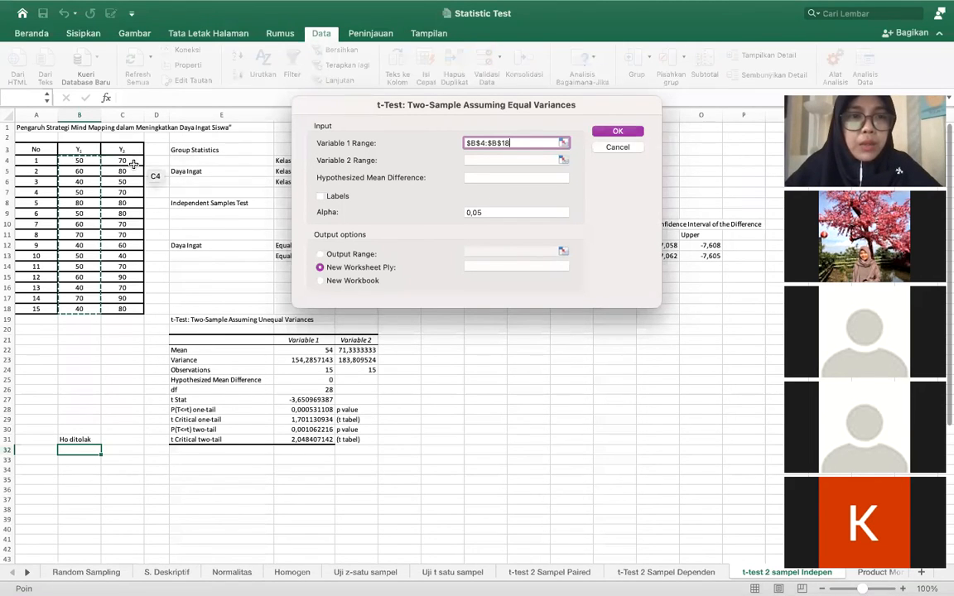
click(497, 159)
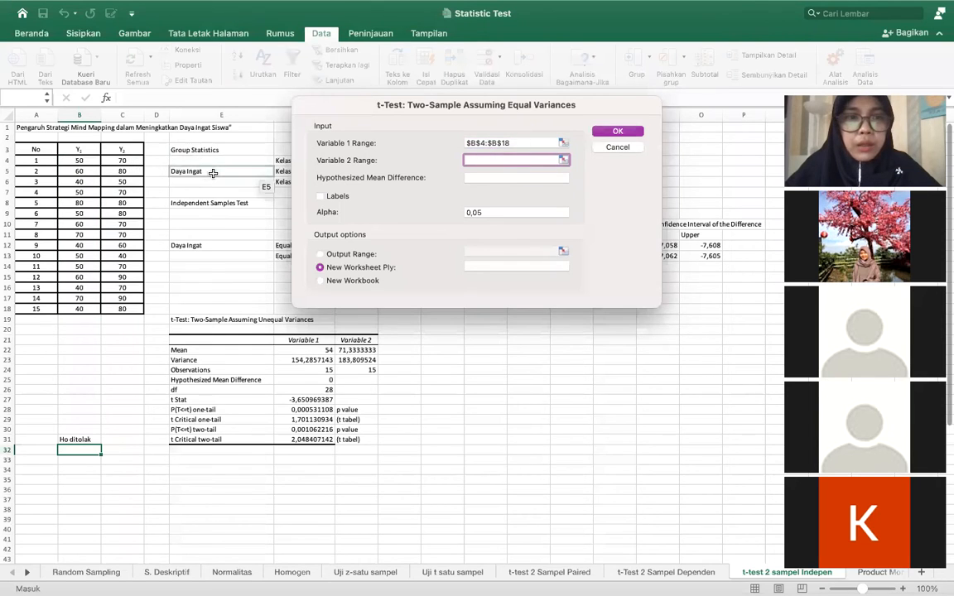
drag(133, 160, 131, 311)
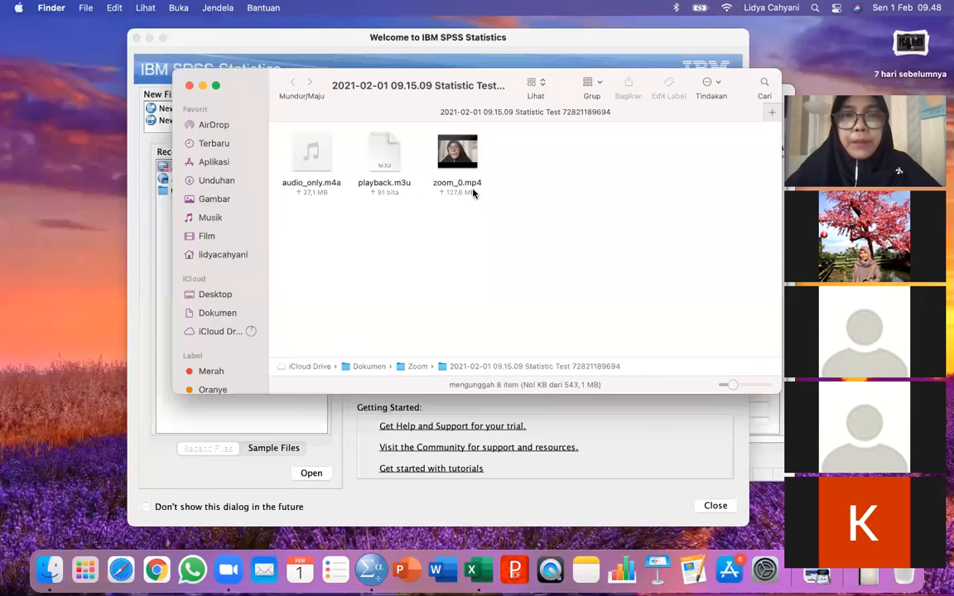
click(473, 548)
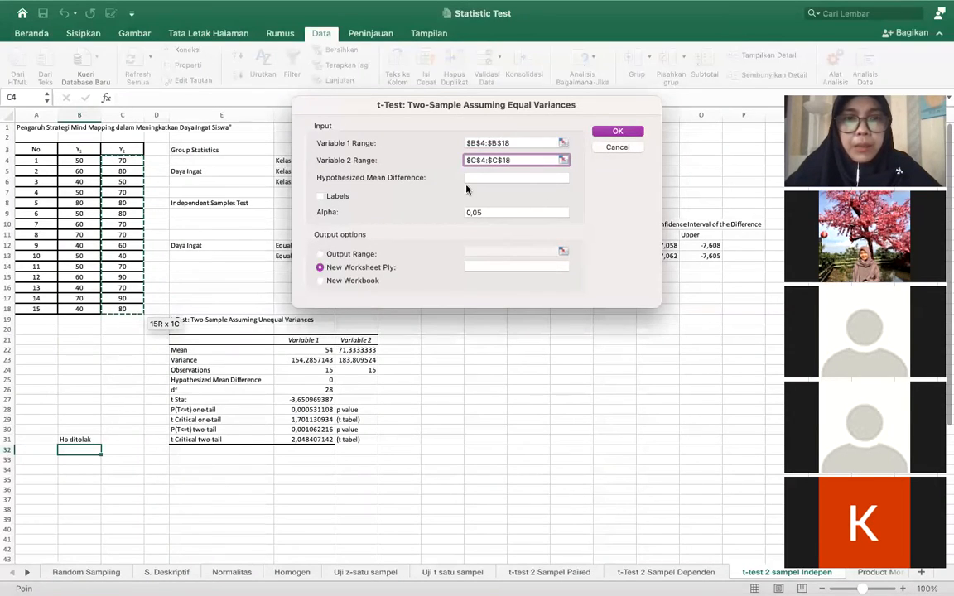
Set the output range to I21 and generate the equal-variances t-test table
click(368, 257)
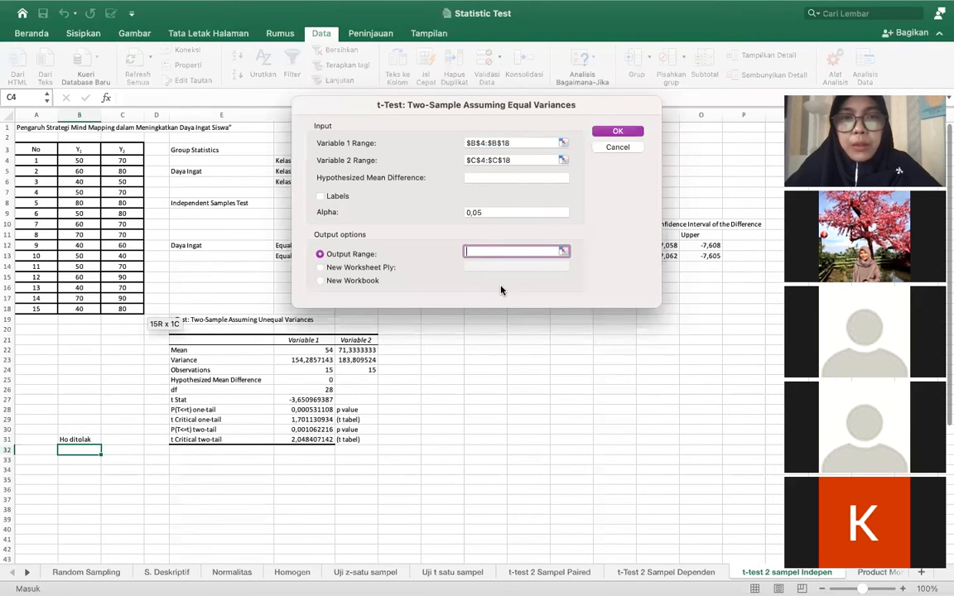
click(449, 340)
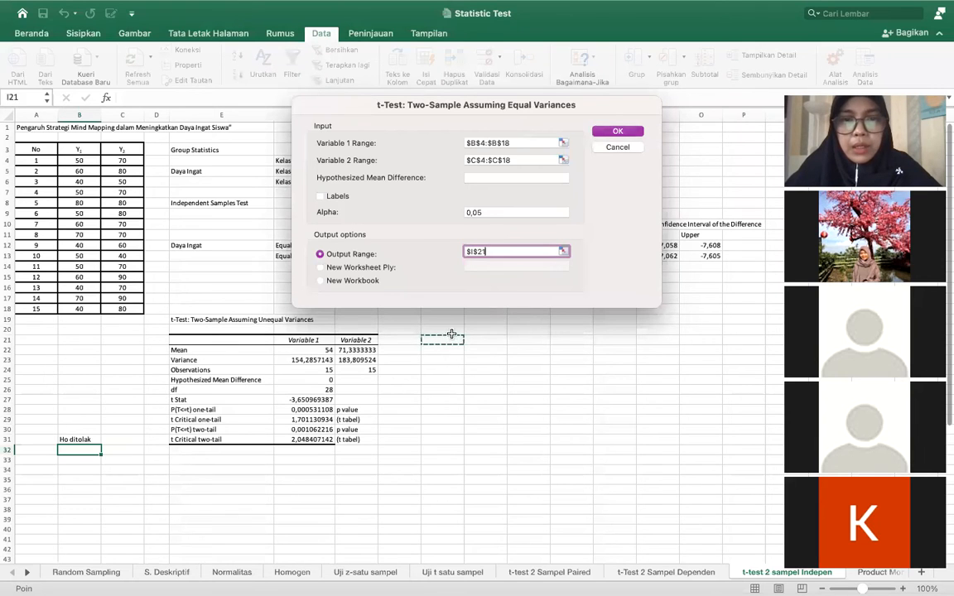
click(601, 133)
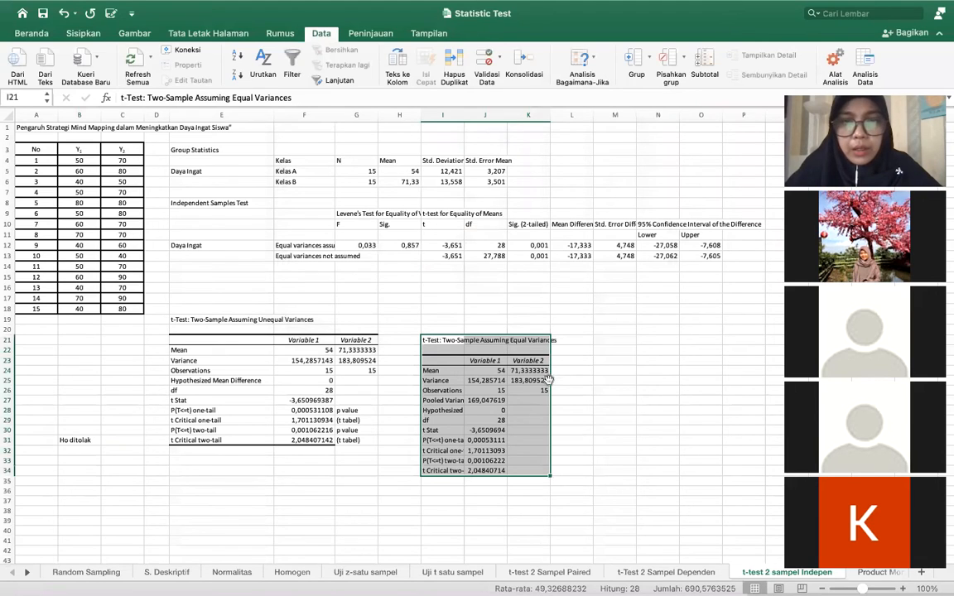
Remove the new equal-variances t-test table starting at I21, including its contents and border lines
click(559, 307)
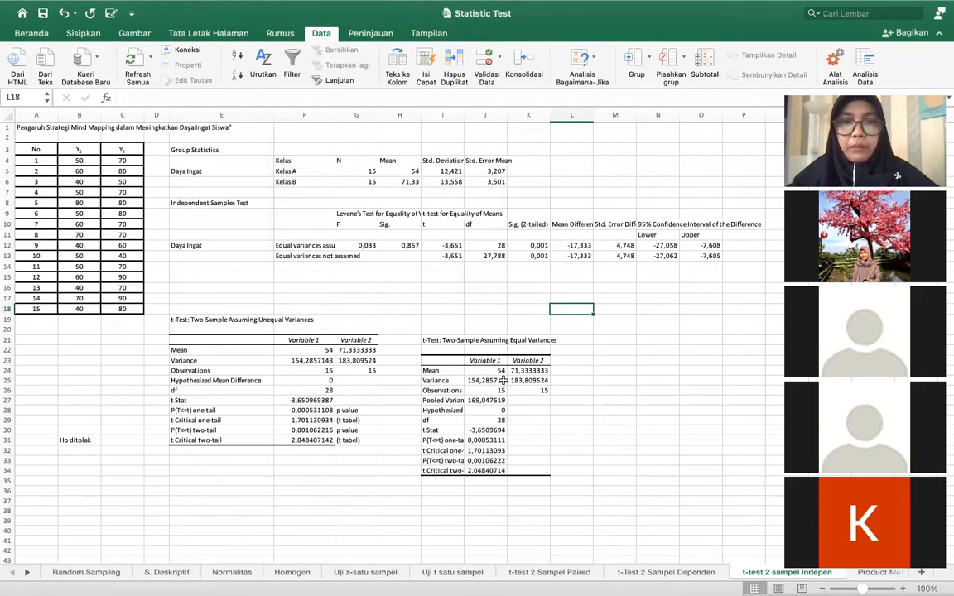
drag(425, 329, 552, 479)
key(Delete)
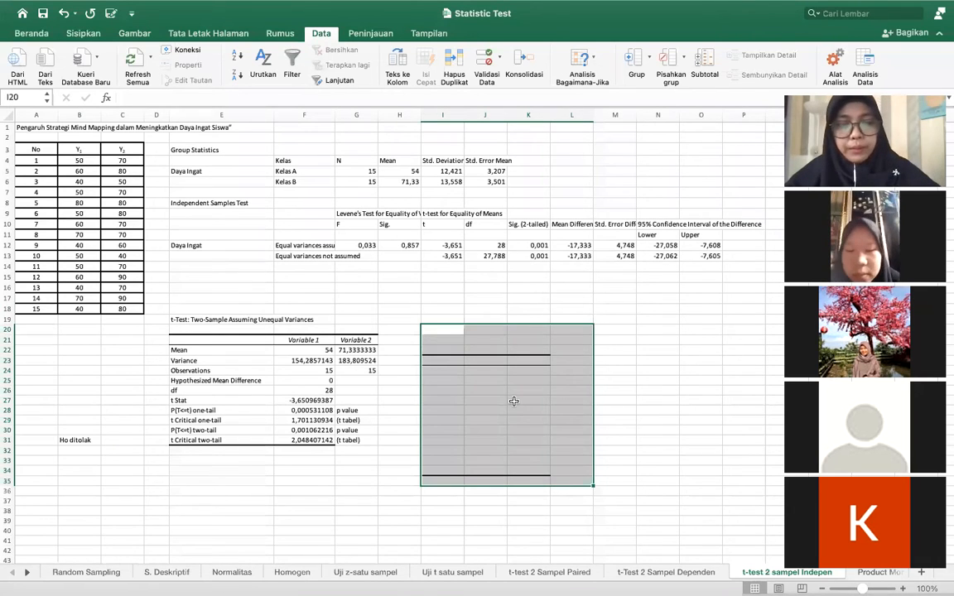
drag(424, 339, 571, 475)
key(Delete)
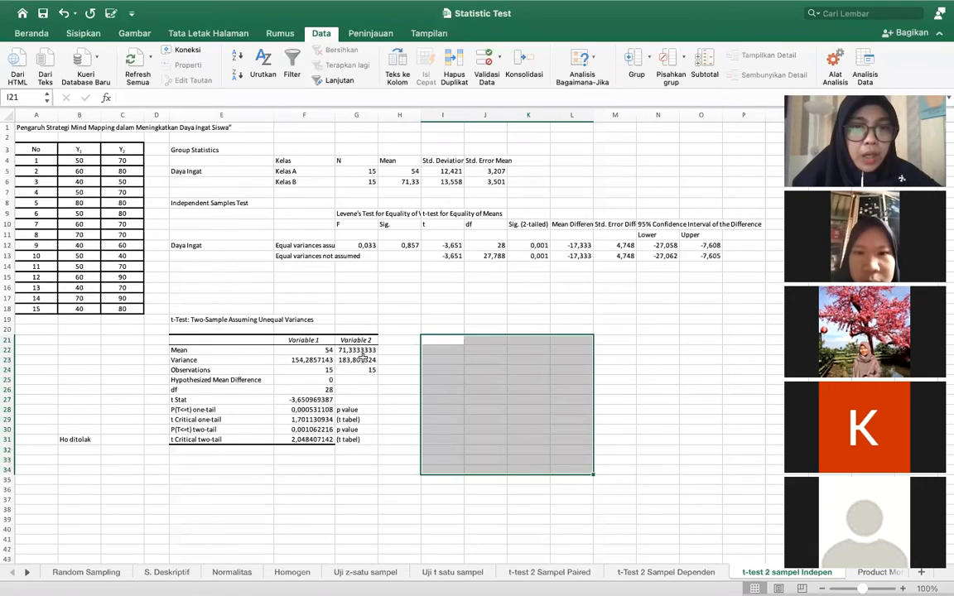
click(313, 449)
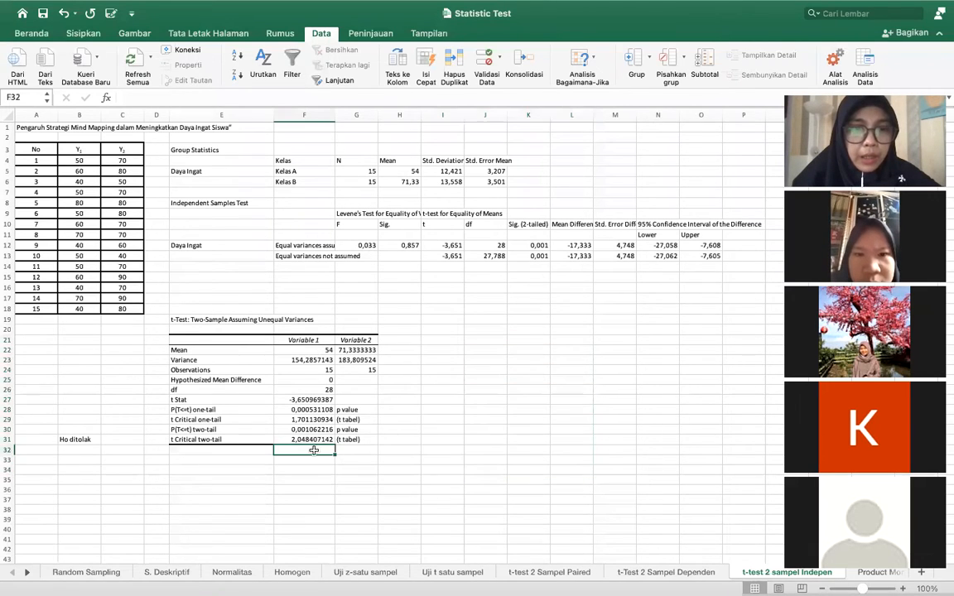
Compare the t Stat in the unequal-variances table with its one-tail and two-tail critical values and the conclusion in B31
click(320, 399)
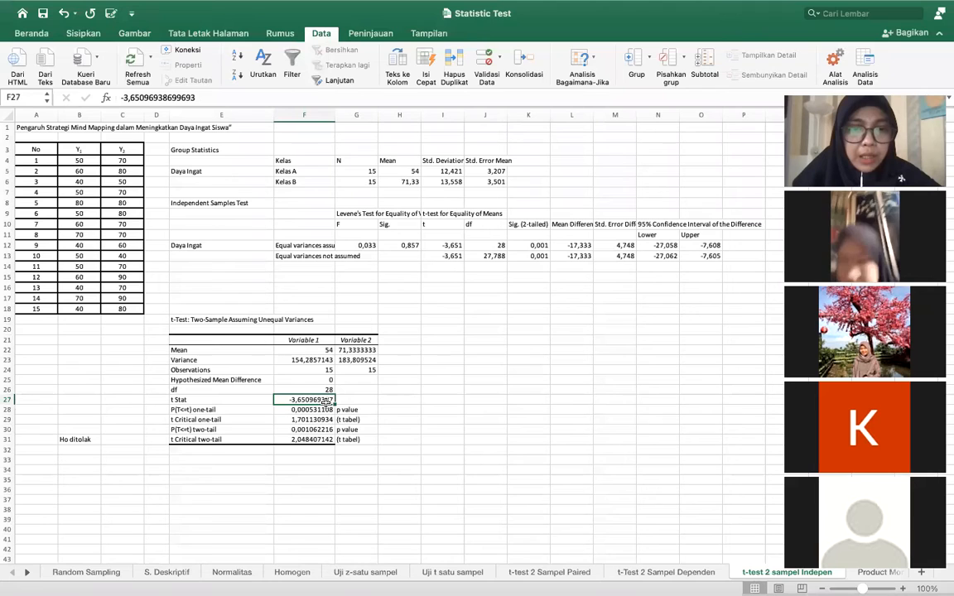
click(322, 419)
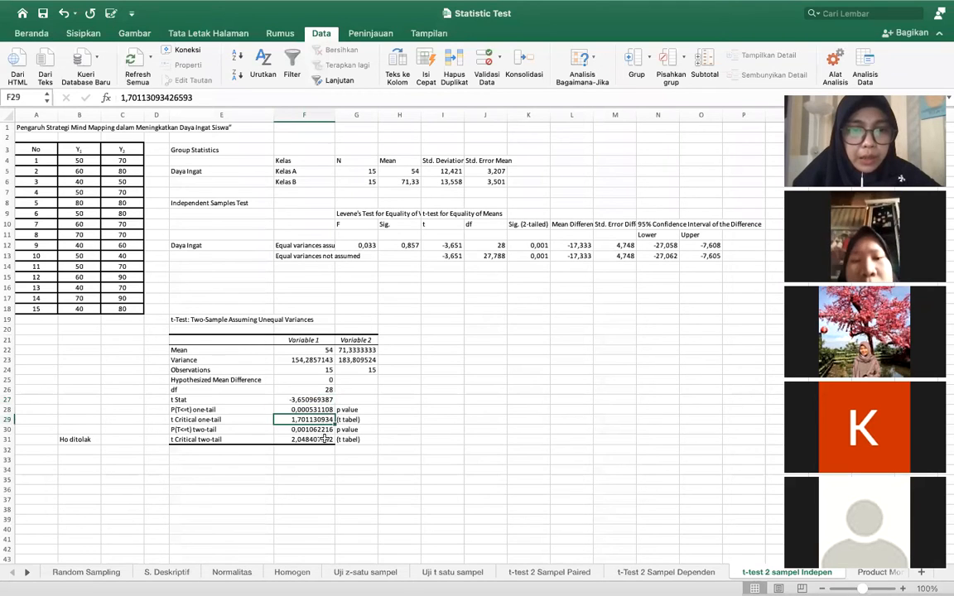
click(320, 438)
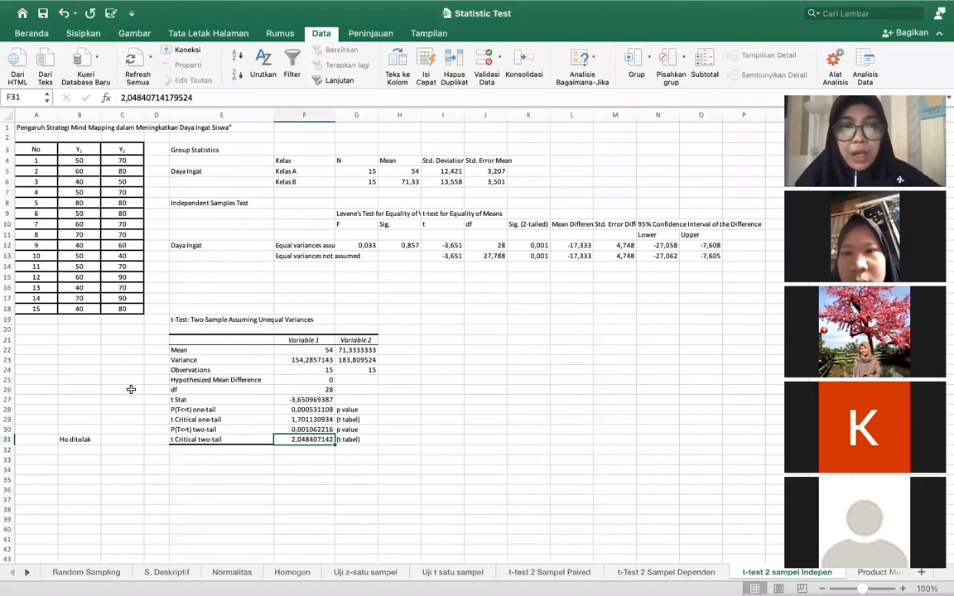
click(92, 439)
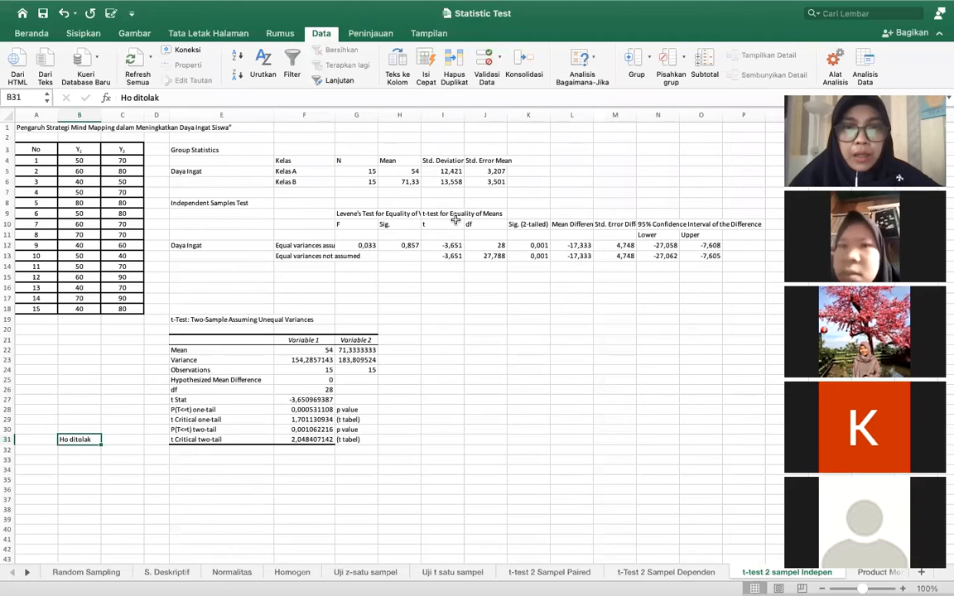
Examine the Independent Samples Test rows for equal variances assumed and not assumed, comparing their t and Sig. (2-tailed) values
click(542, 246)
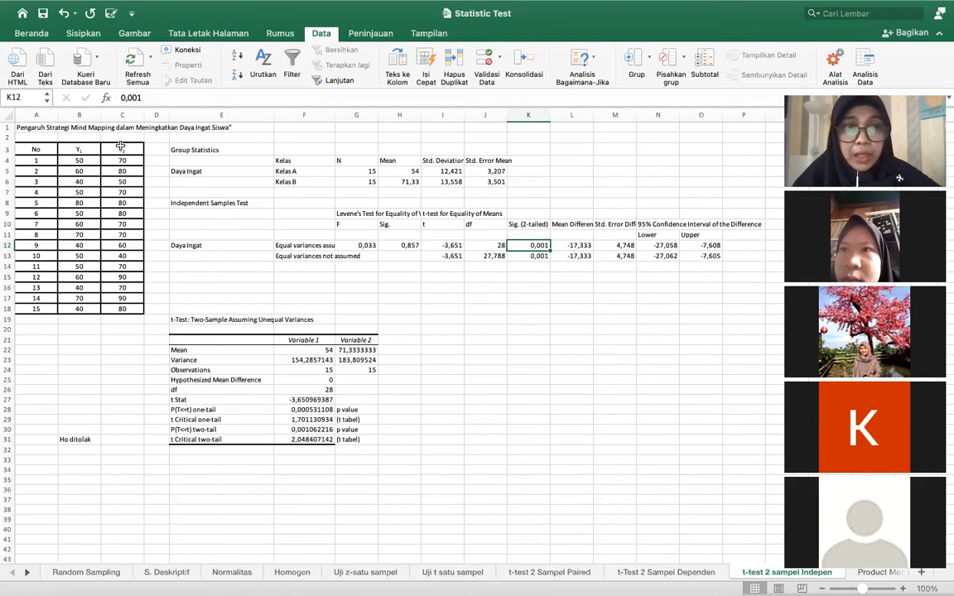
click(318, 246)
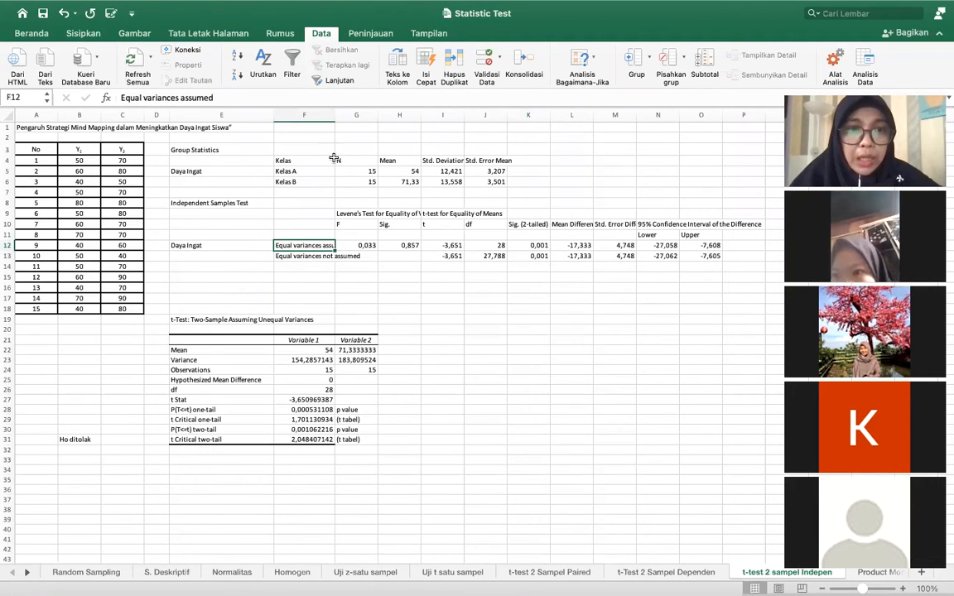
click(324, 257)
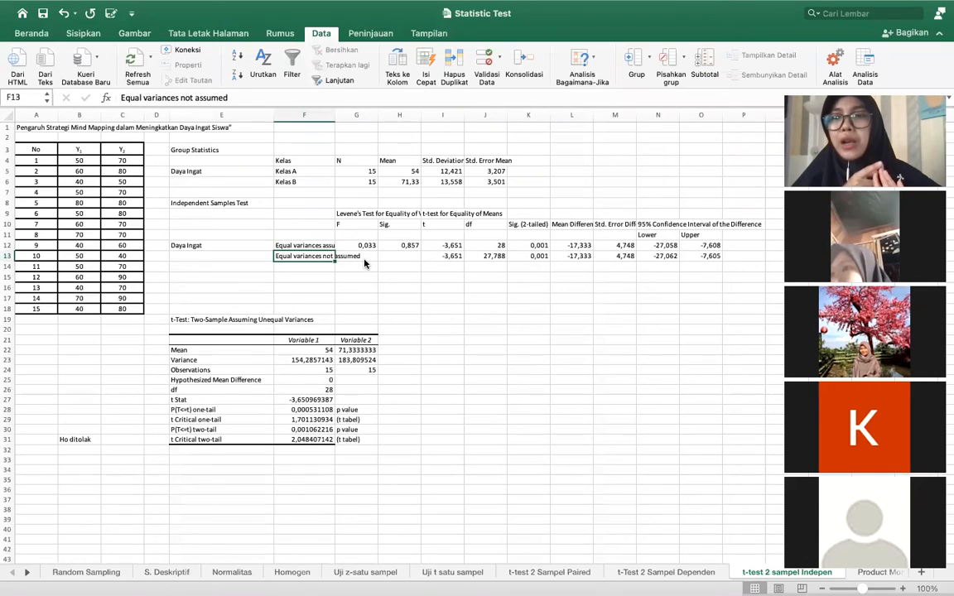
click(399, 256)
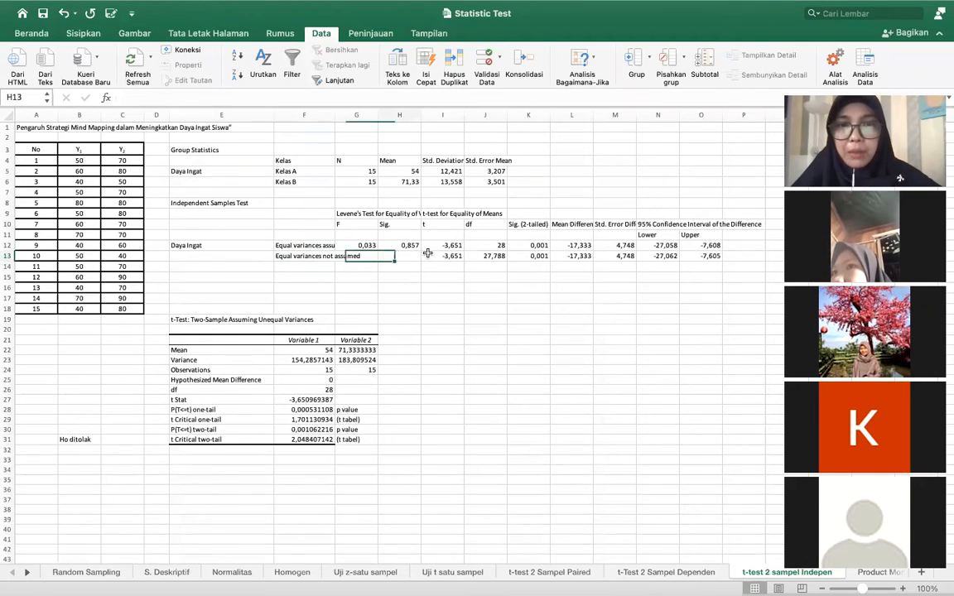
click(454, 255)
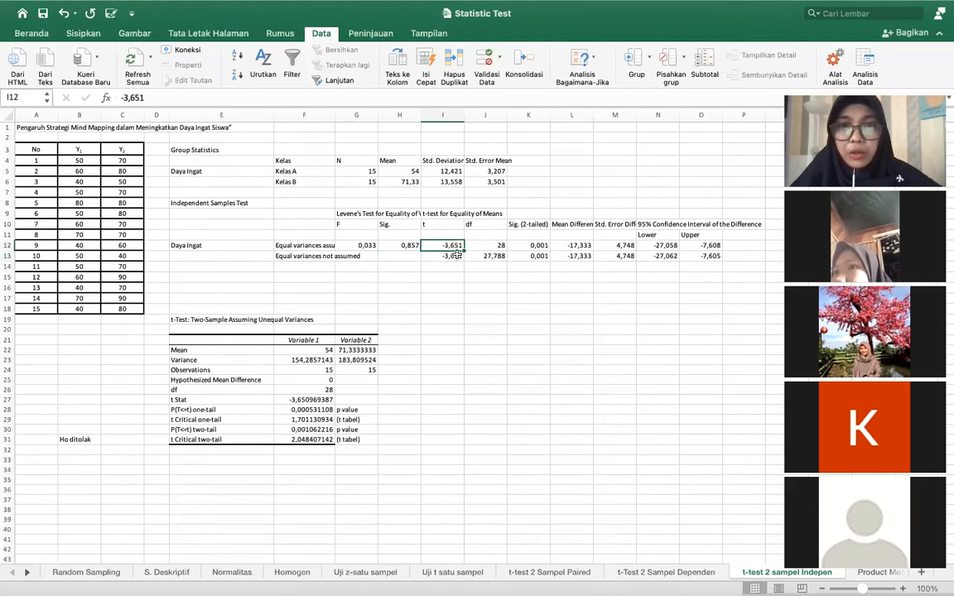
click(453, 246)
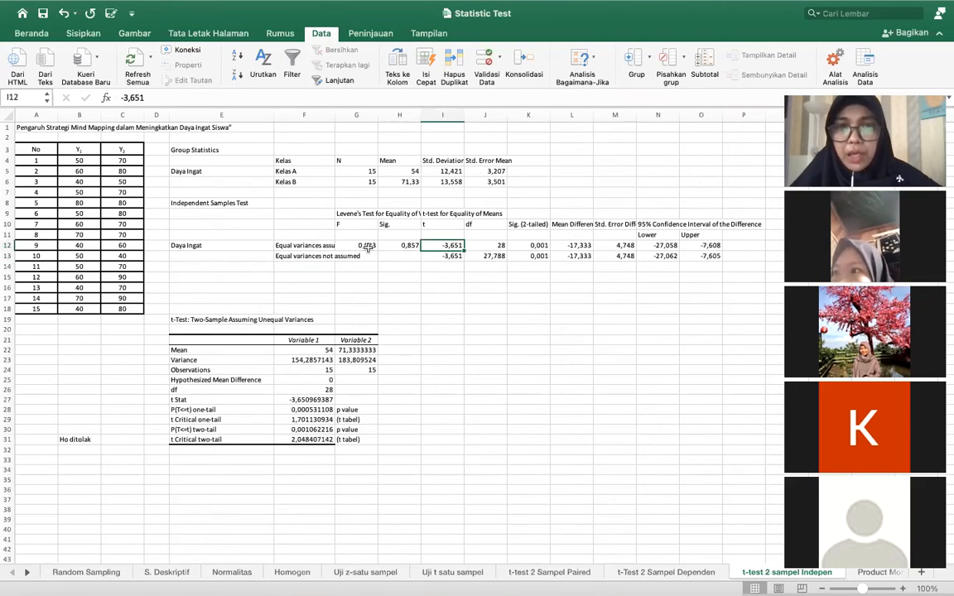
click(539, 242)
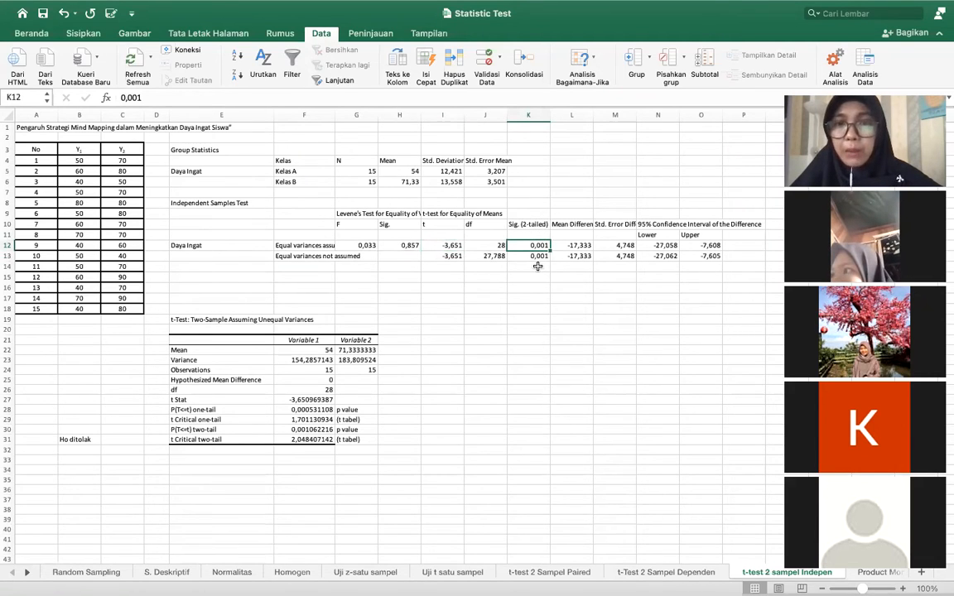
click(544, 257)
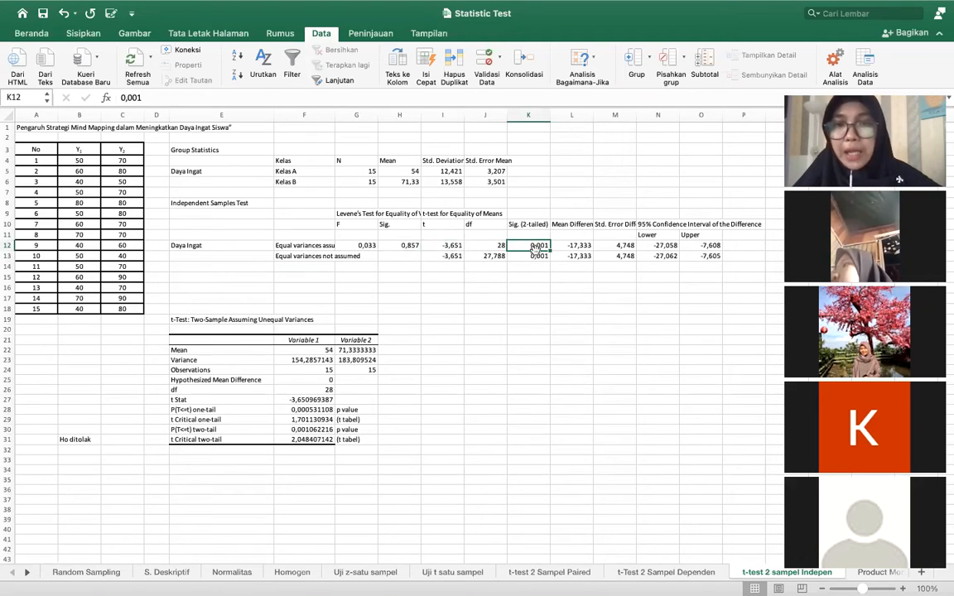
click(538, 245)
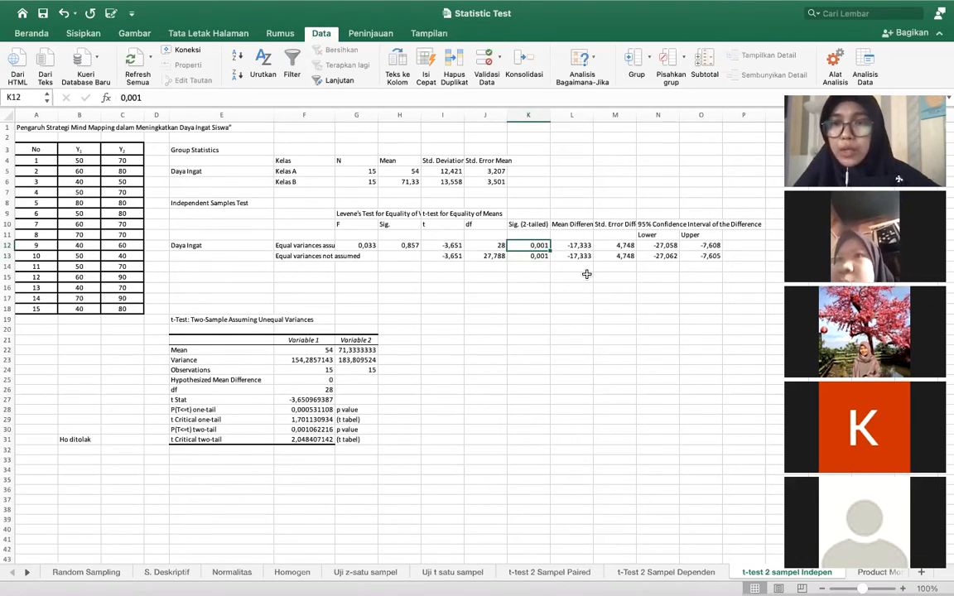
Check the two-tail p value and t Stat in the t-test table against the Sig. (2-tailed) and Levene's F values in row 12
click(308, 430)
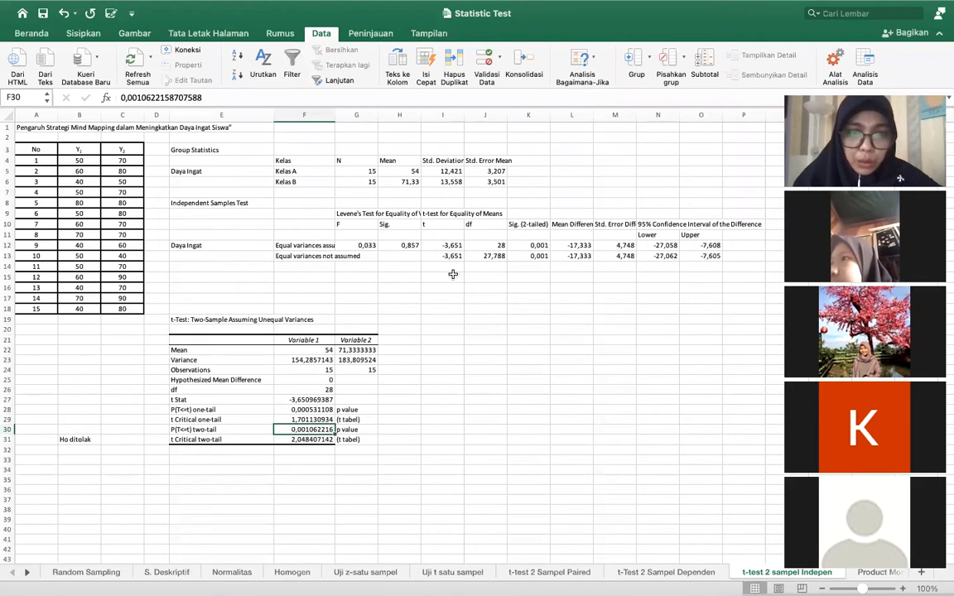
click(310, 400)
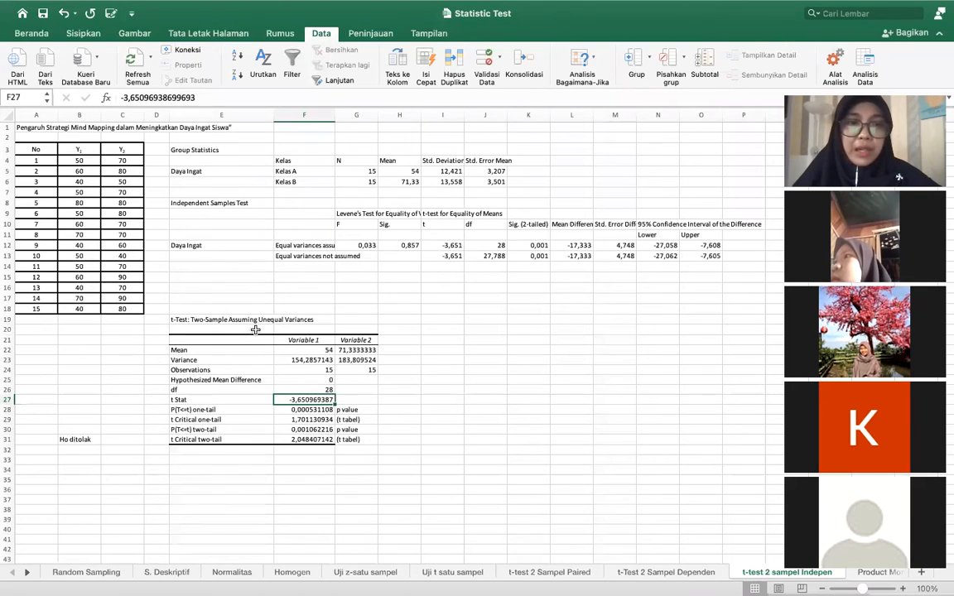
click(539, 245)
click(358, 245)
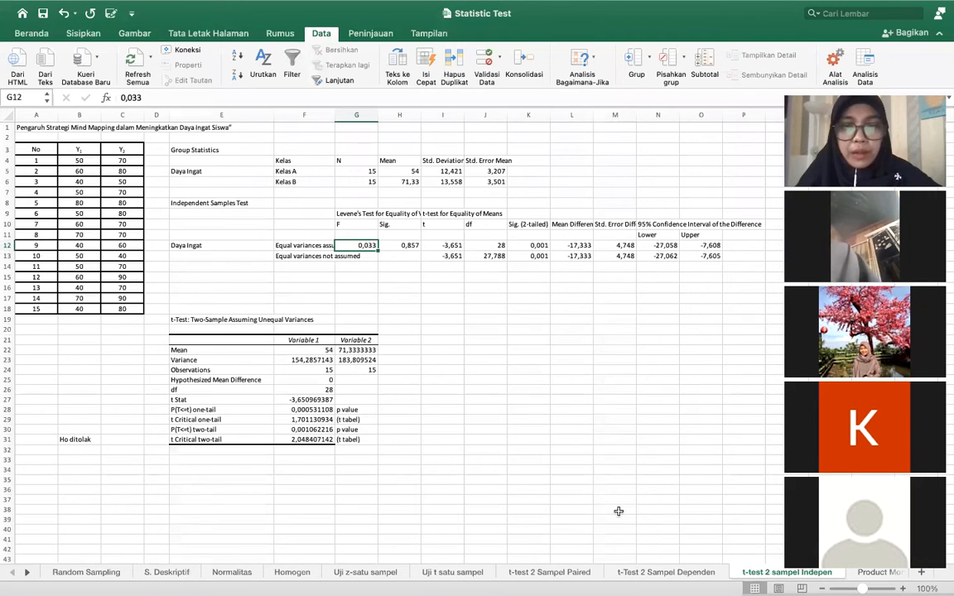
On the Product Moment sheet, merge and center the Correlations title across G4:K4
click(863, 572)
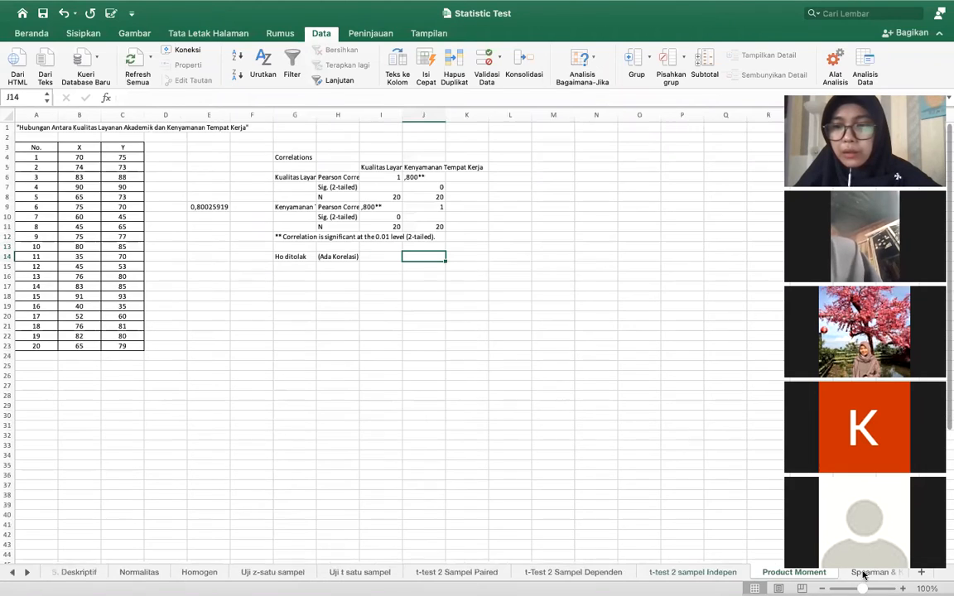
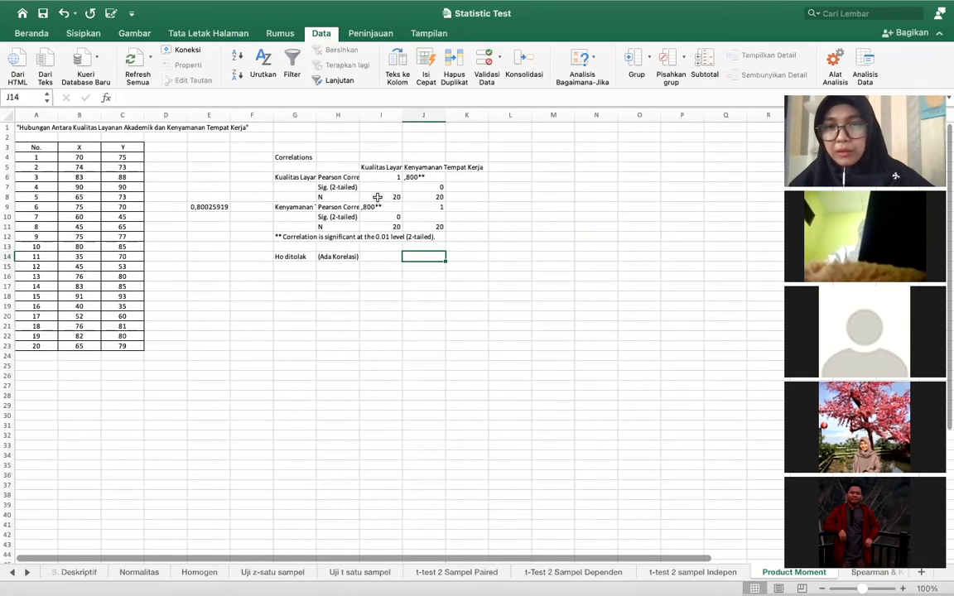
click(284, 160)
key(shift+Right)
key(shift+Right)
key(shift+Right)
key(shift+Right)
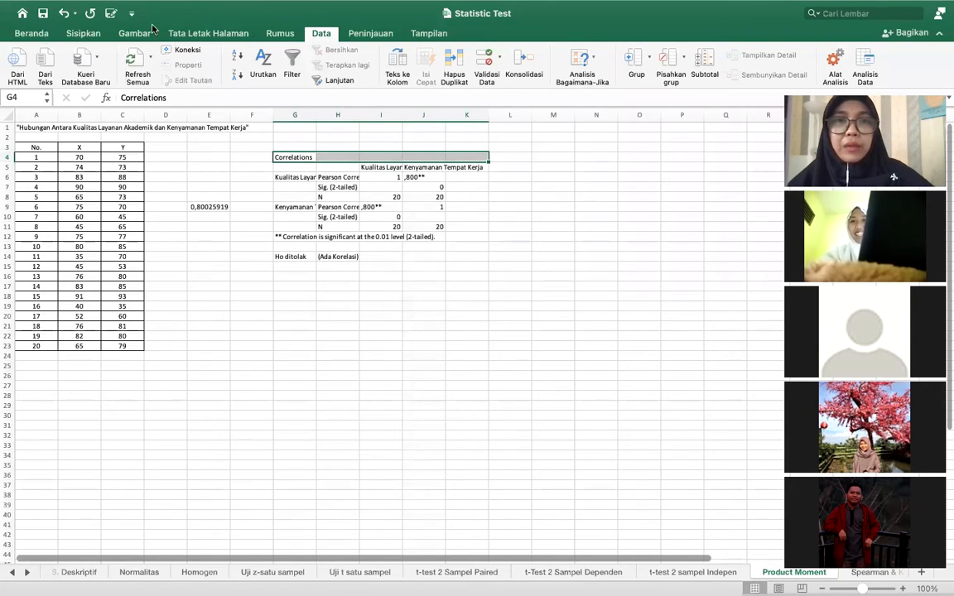
click(33, 34)
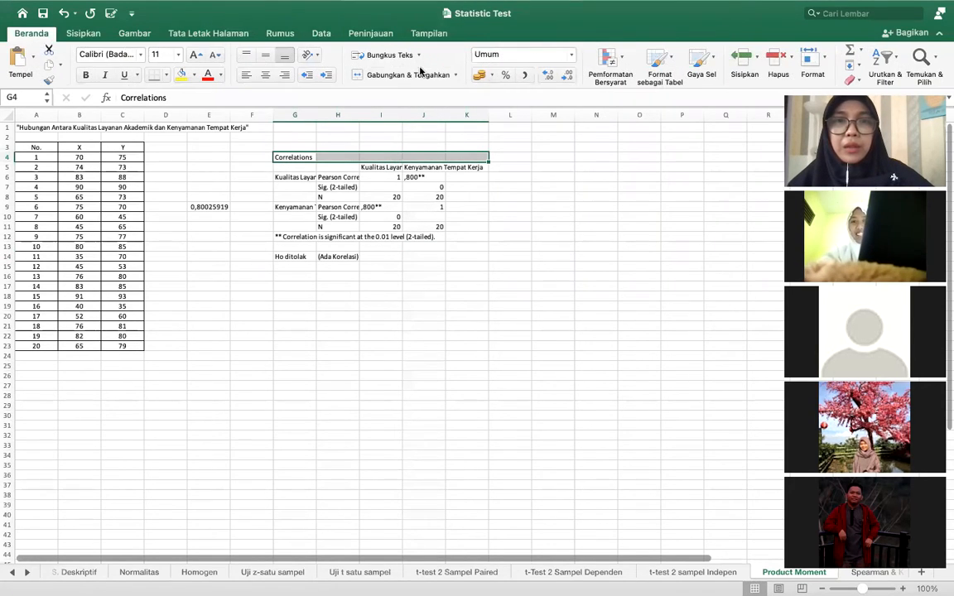
click(367, 76)
click(347, 257)
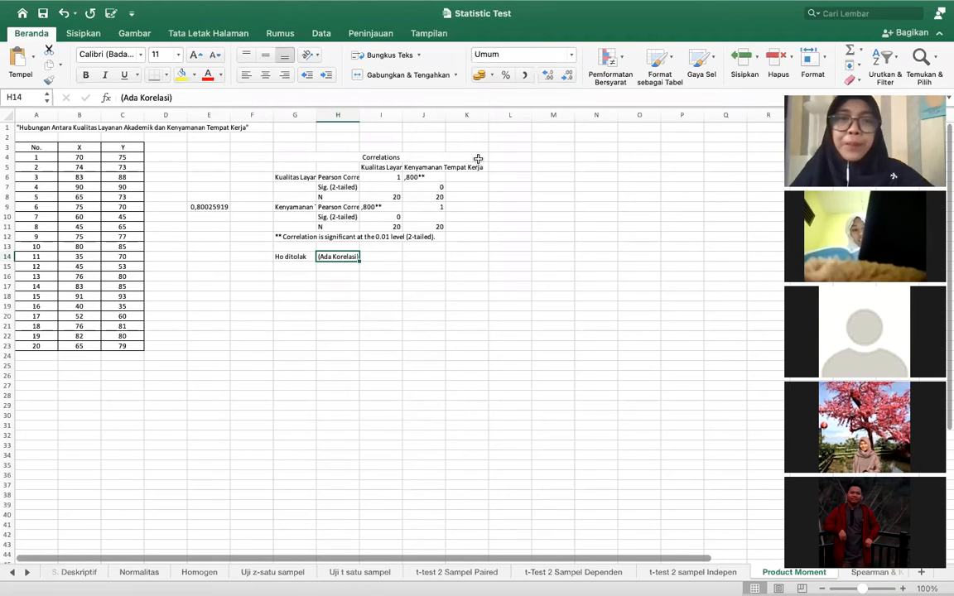
click(321, 34)
click(865, 66)
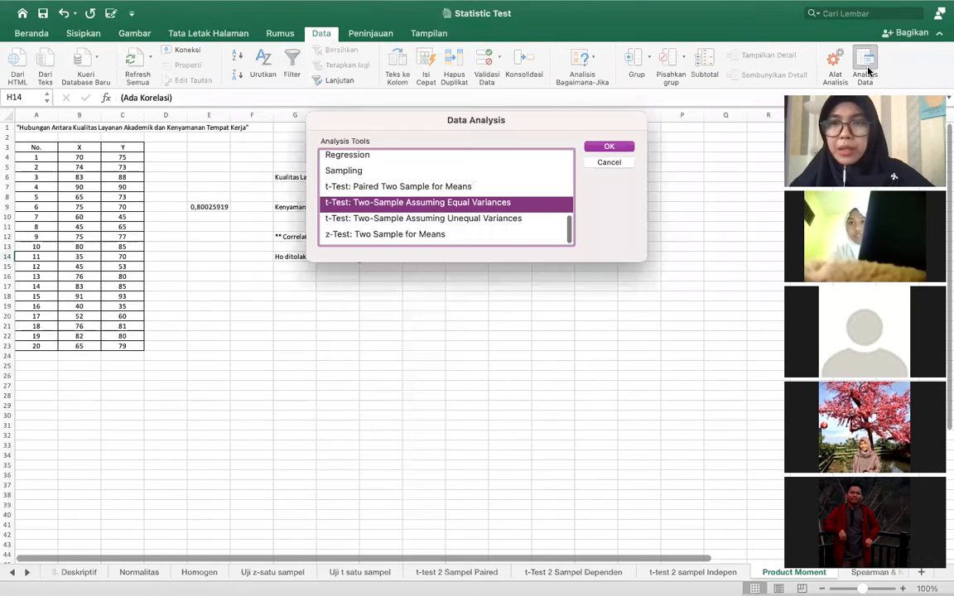
scroll(447, 217, down, 2)
scroll(390, 220, up, 10)
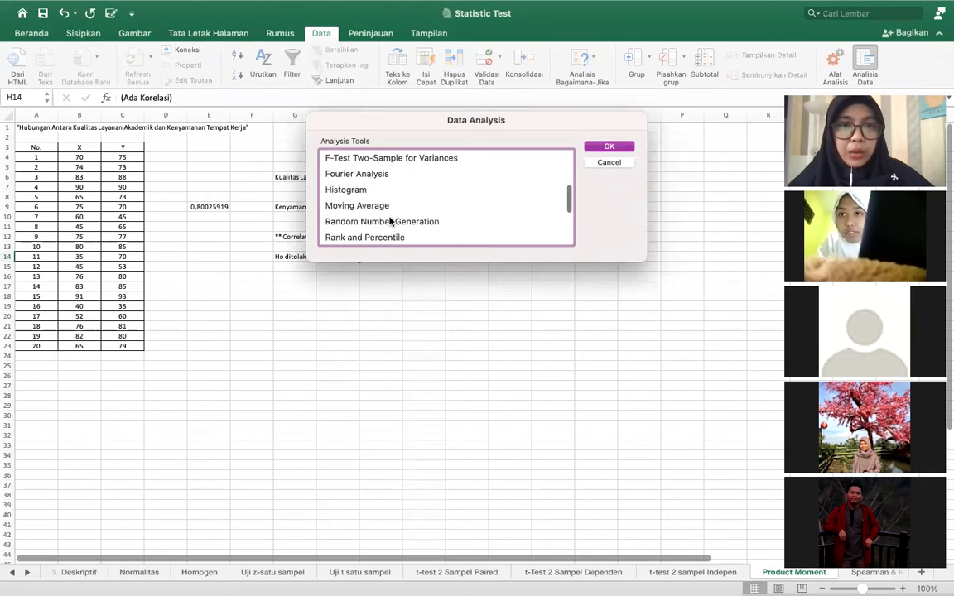
scroll(390, 220, down, 10)
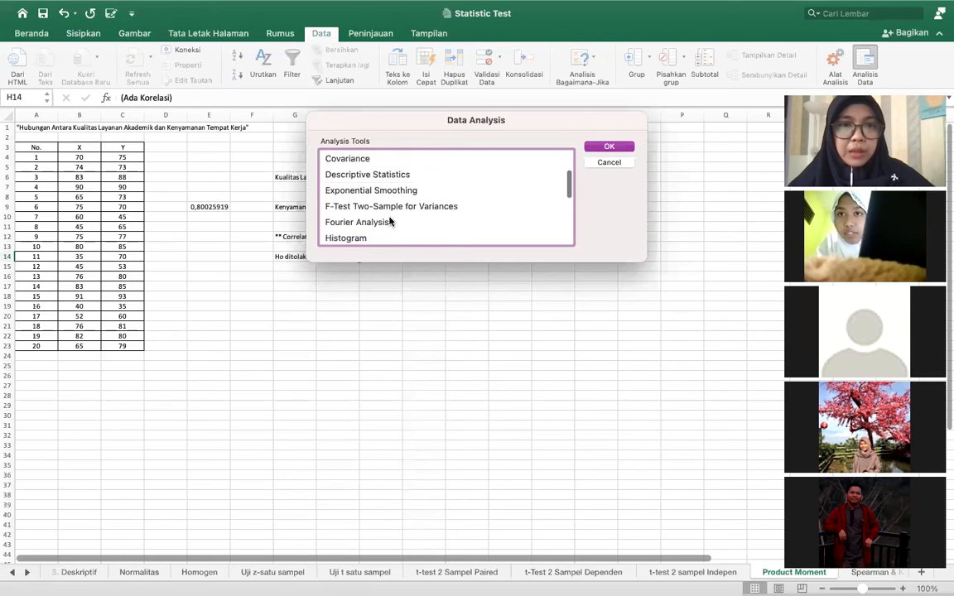
scroll(390, 220, down, 2)
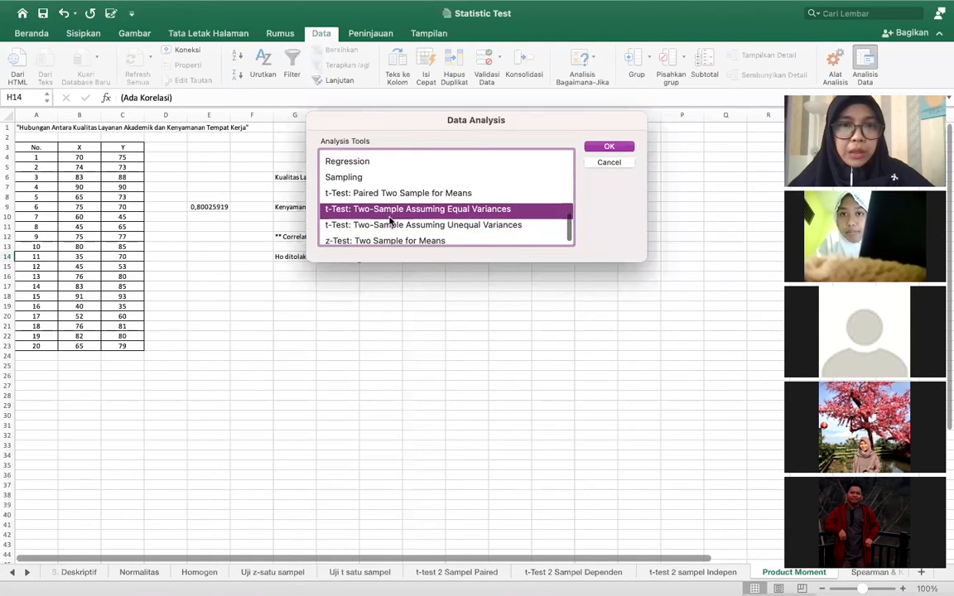
scroll(472, 199, up, 2)
click(609, 162)
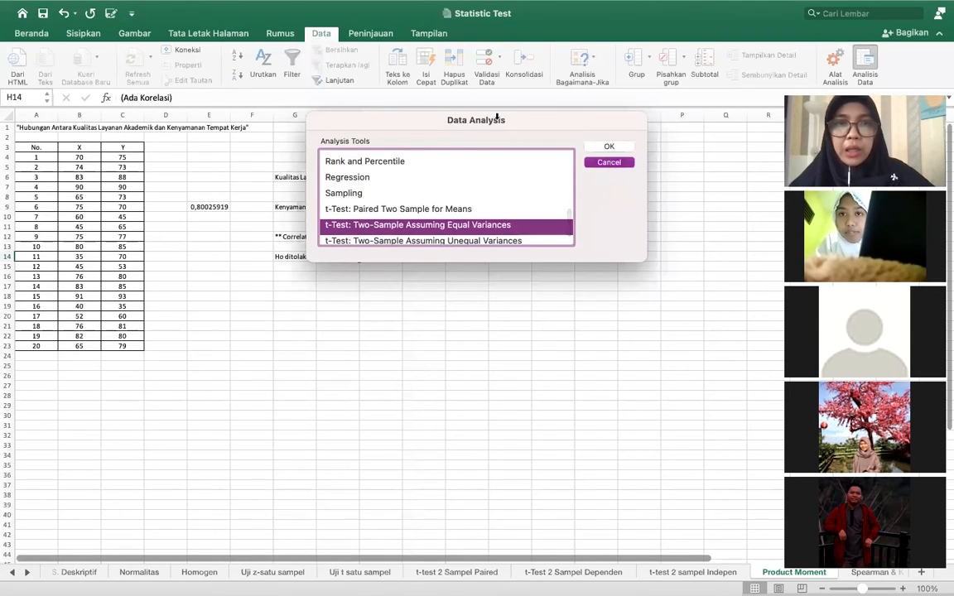
Insert the statistical function PEARSON in cell H14
click(279, 33)
click(373, 80)
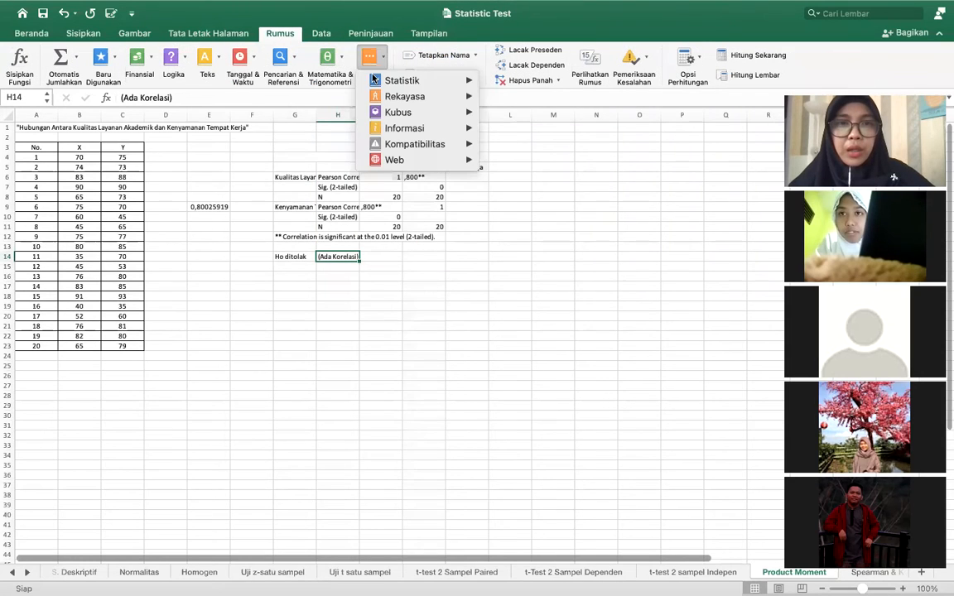
mouse_move(472, 84)
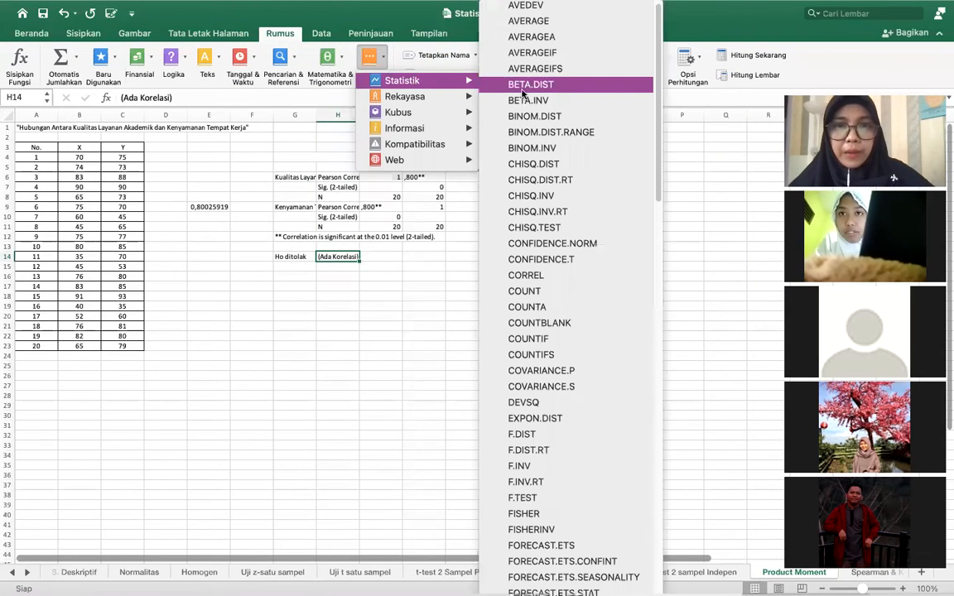
scroll(563, 210, down, 5)
scroll(563, 210, down, 8)
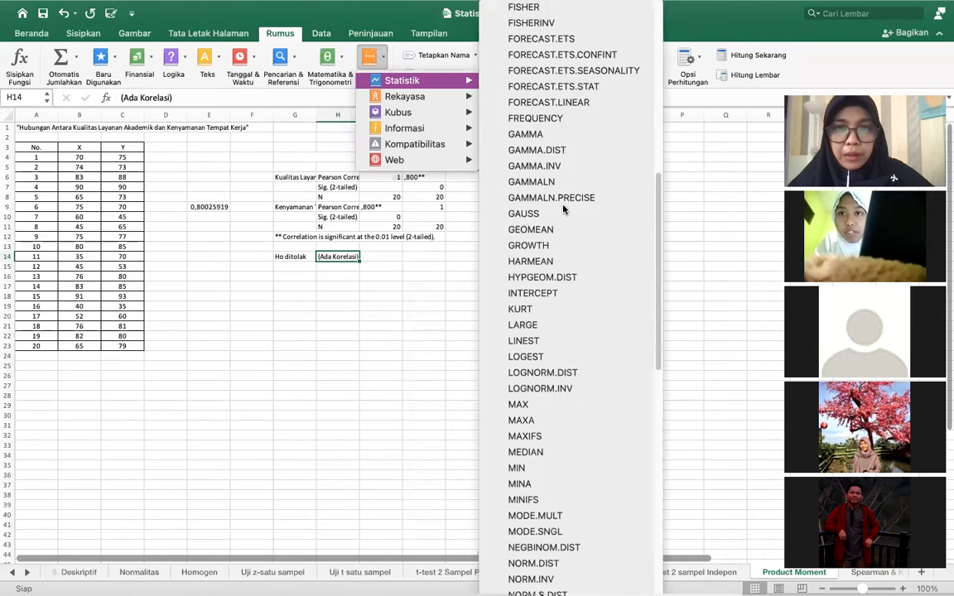
scroll(562, 209, down, 10)
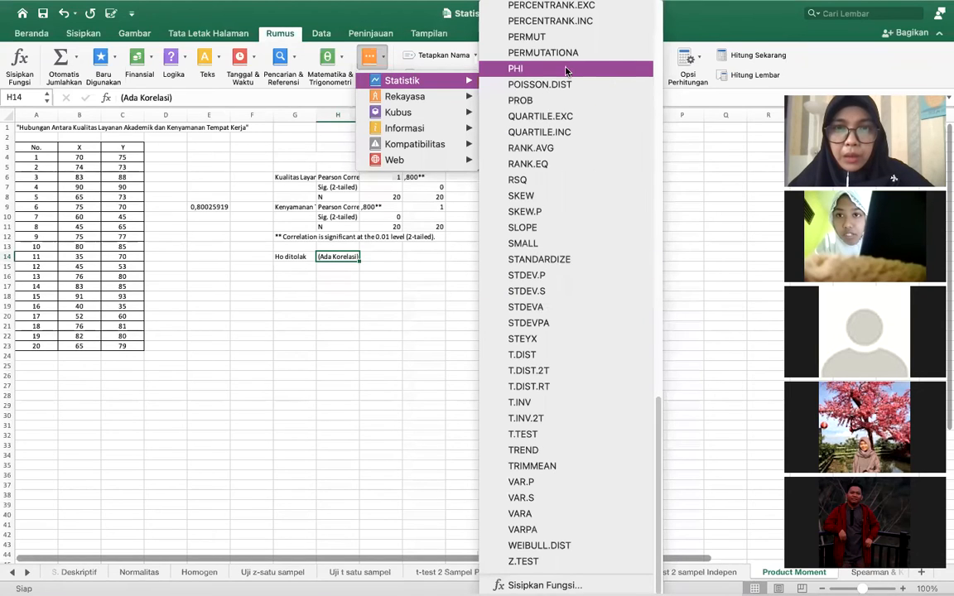
scroll(566, 71, up, 5)
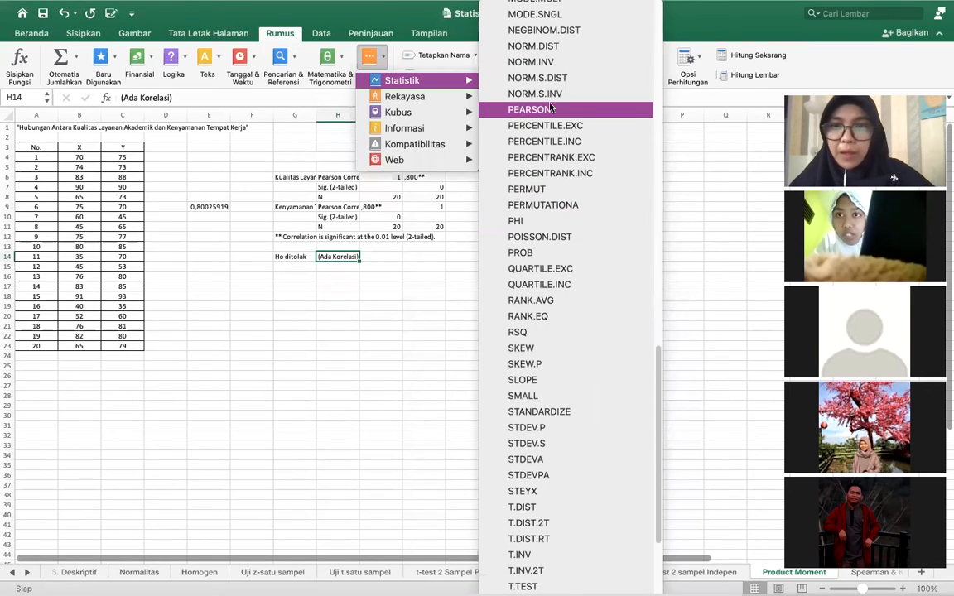
click(550, 108)
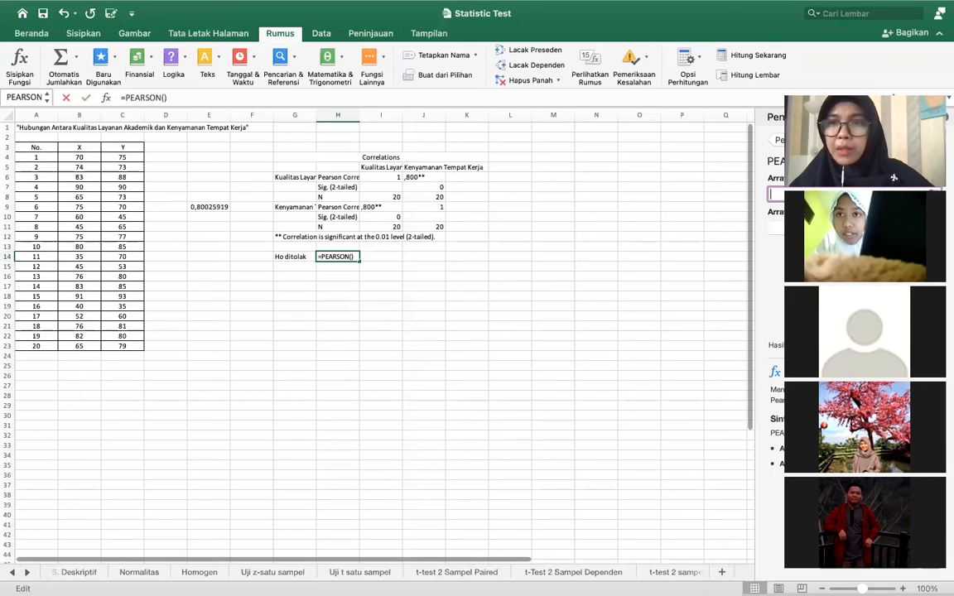
Set Array1 of the PEARSON function to the X values in B4:B23
drag(893, 176, 575, 219)
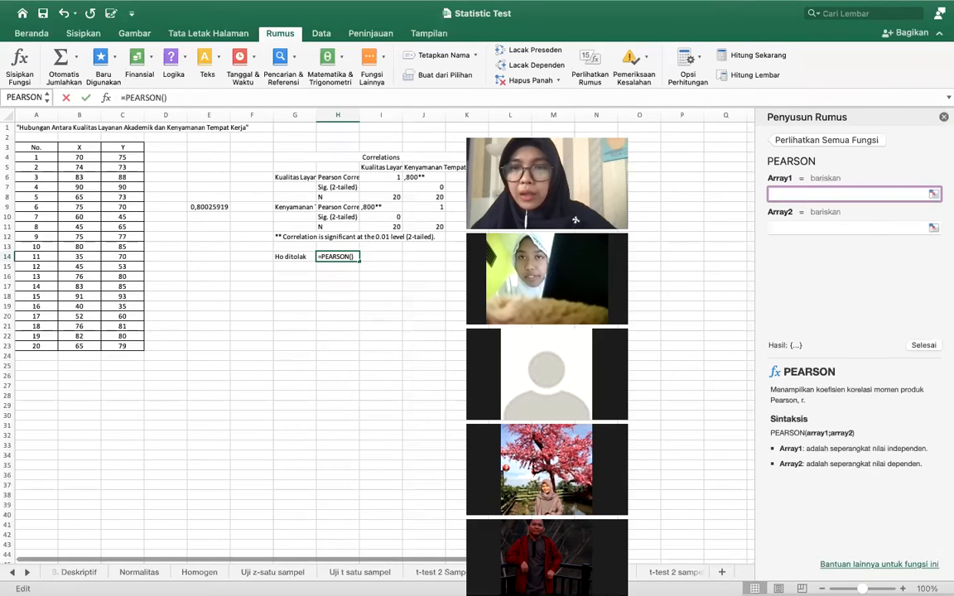
drag(546, 183, 526, 543)
click(817, 193)
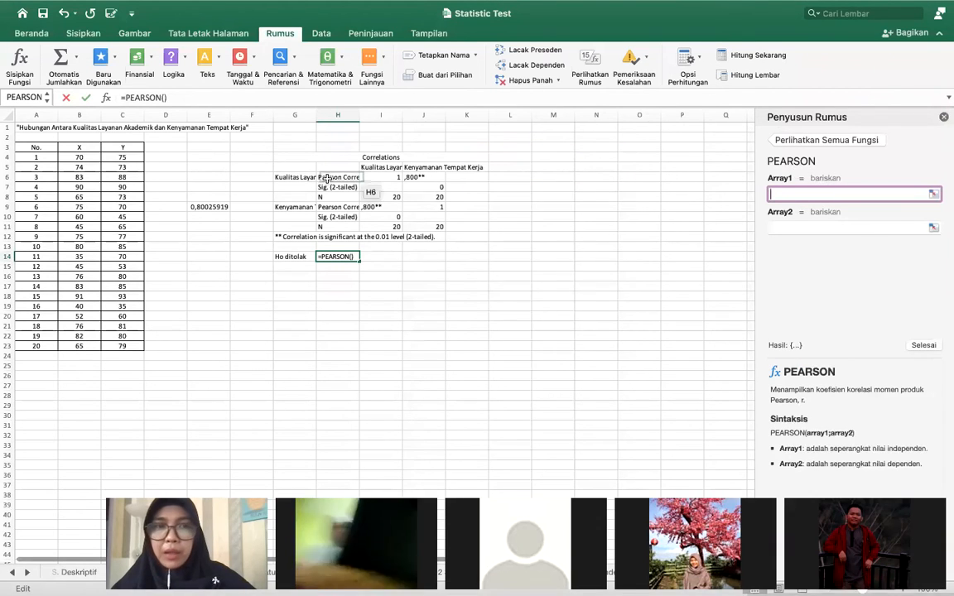
drag(79, 156, 91, 348)
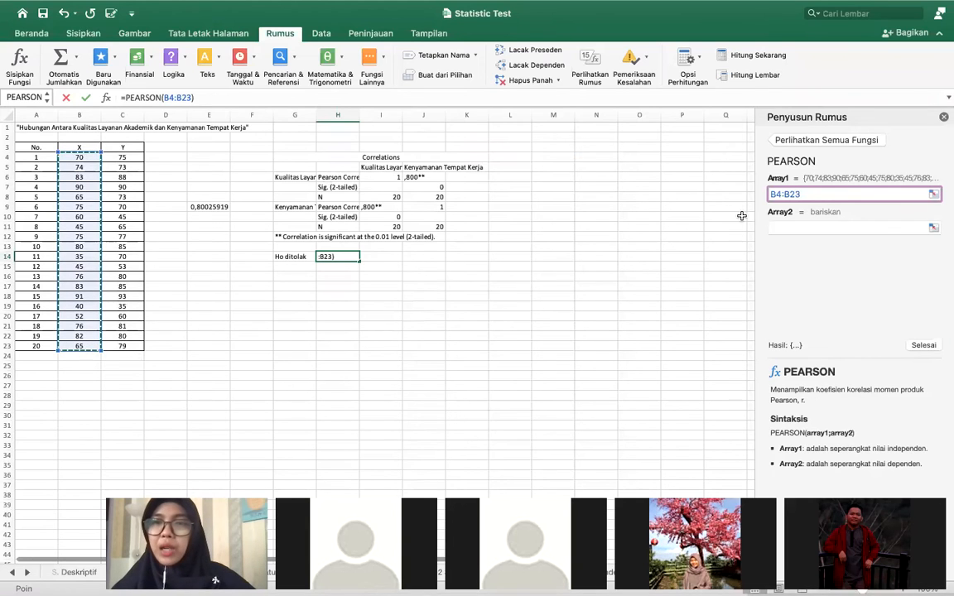
Set Array2 of the PEARSON function in H14 to the Y values in C4:C23 and finish the formula
click(787, 228)
drag(130, 157, 130, 346)
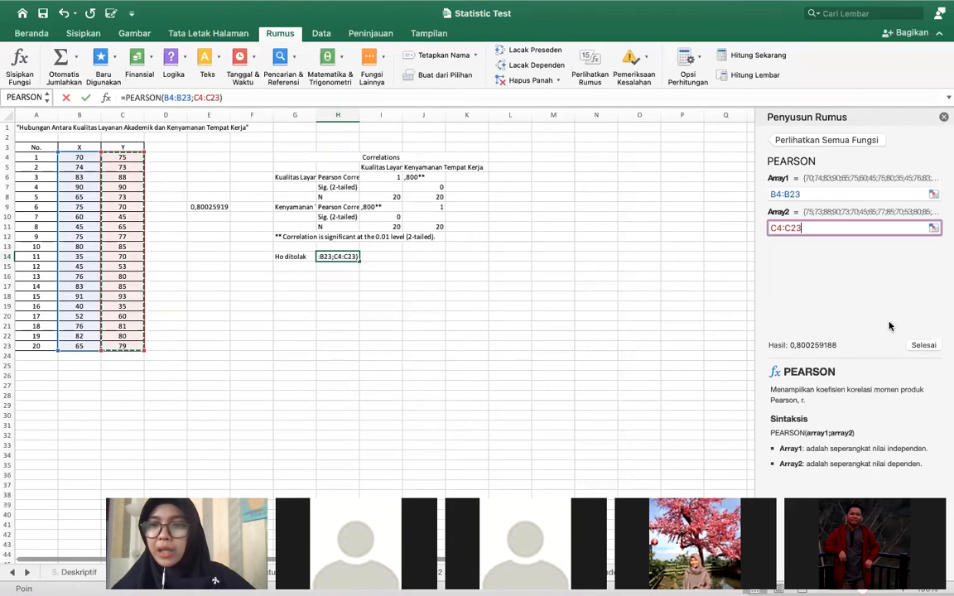
click(924, 345)
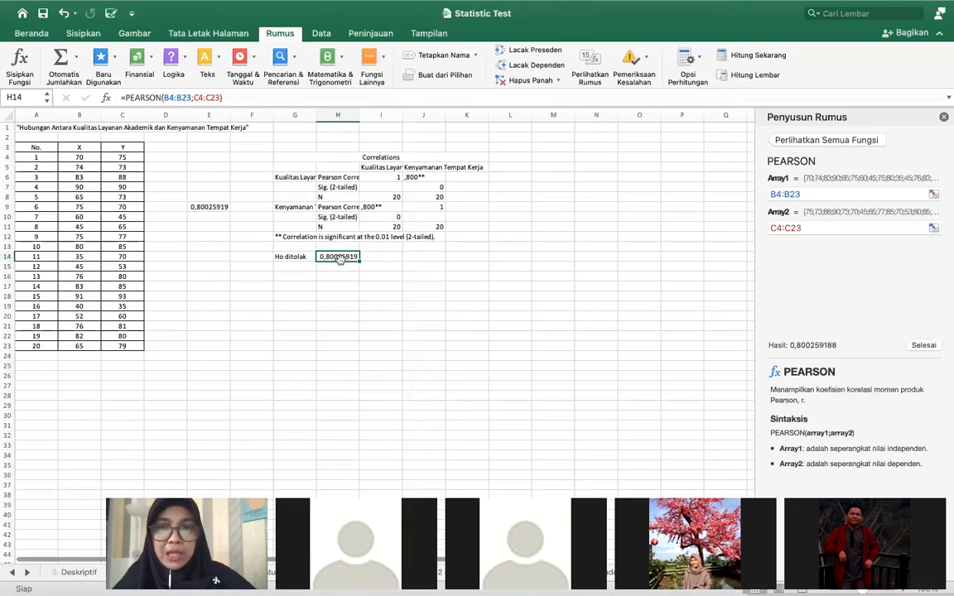
click(944, 118)
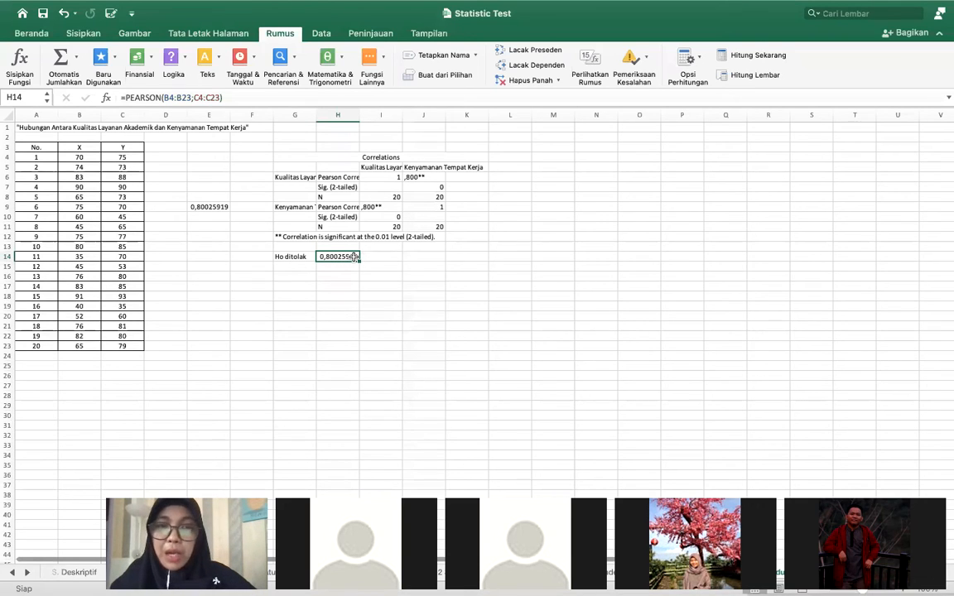
Clear the PEARSON result from H14 and widen columns G through J so the Correlations table labels fit
key(Delete)
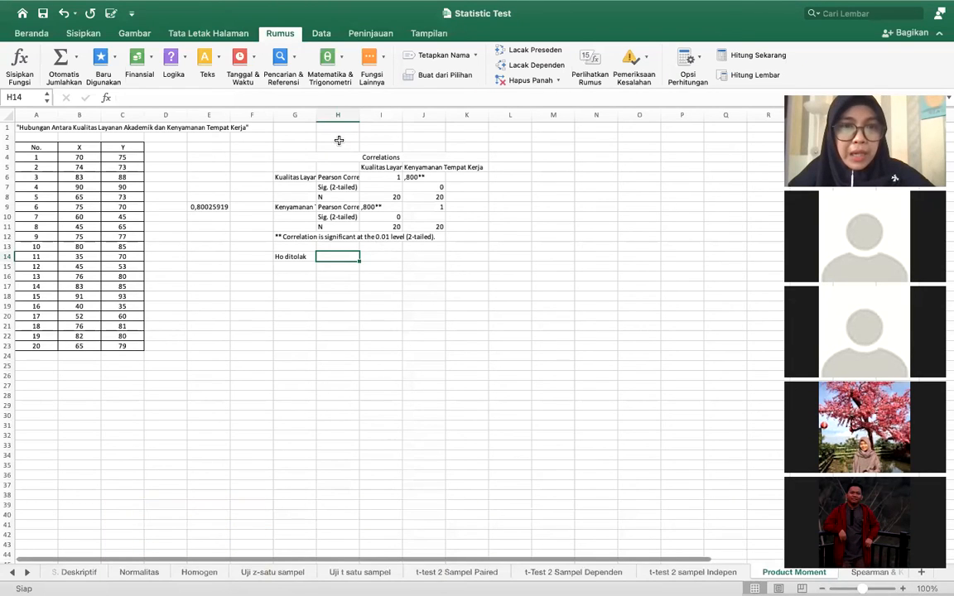
double_click(358, 114)
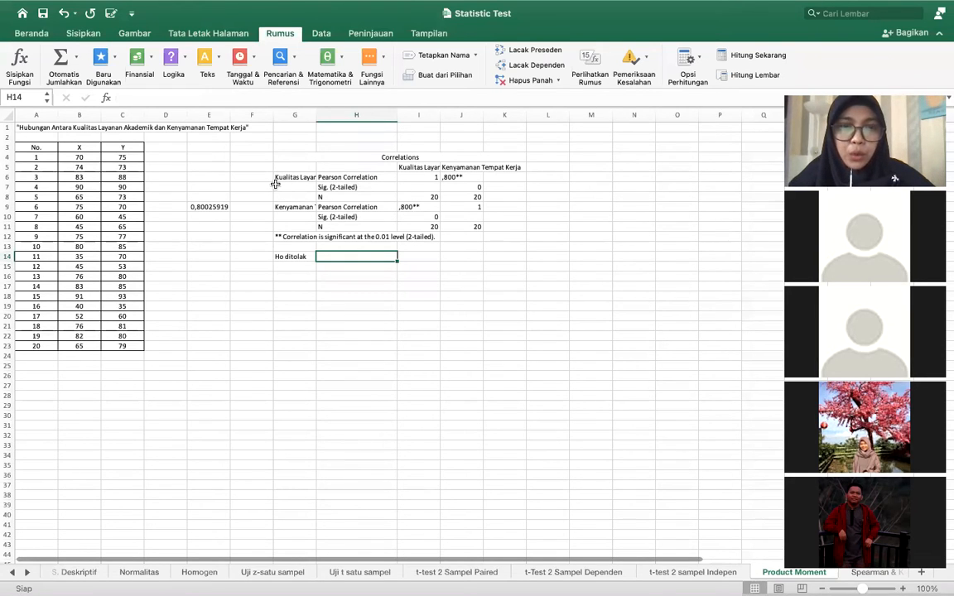
drag(315, 114, 361, 114)
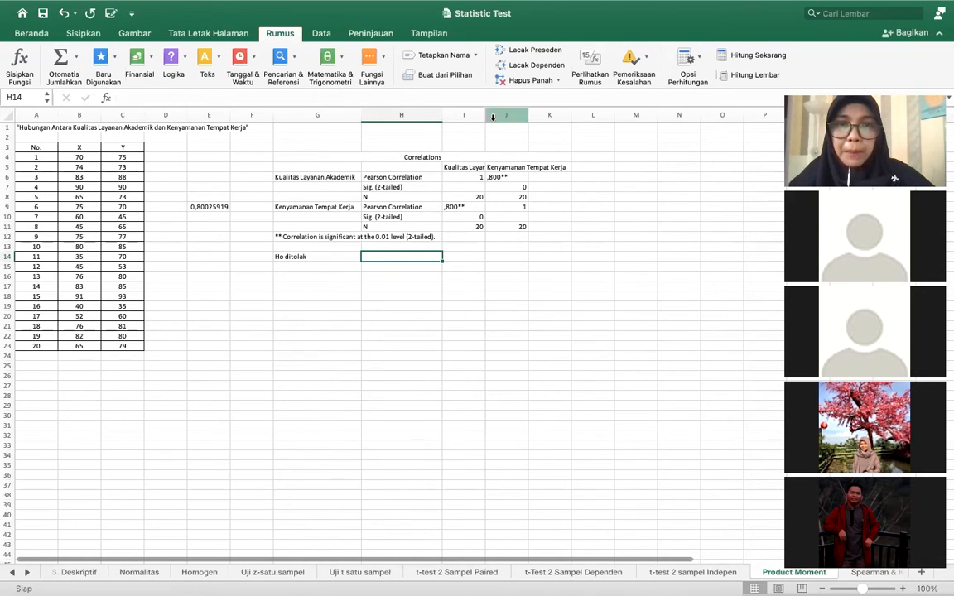
drag(486, 117, 588, 115)
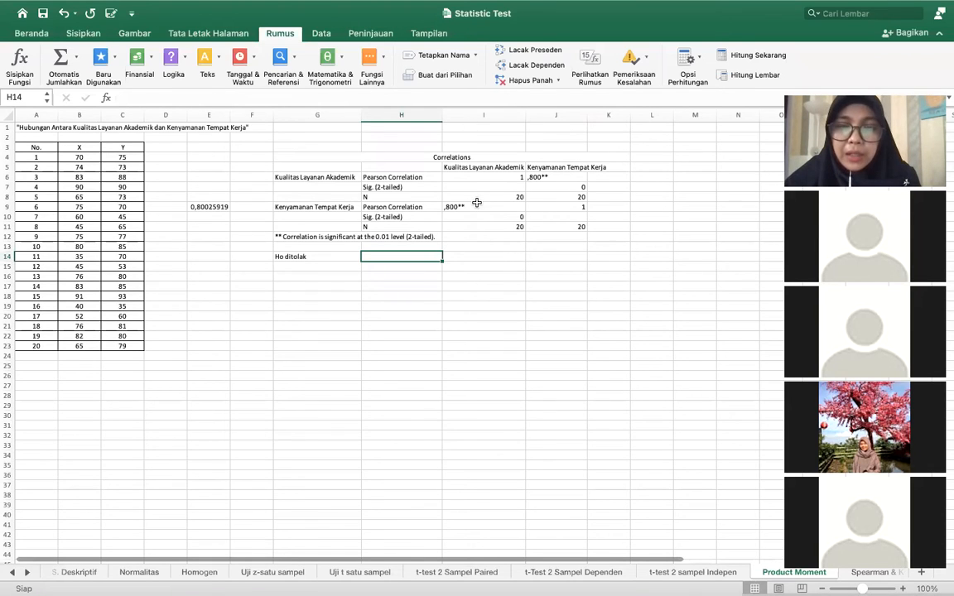
Check the Sig. (2-tailed) values of both variables in the Correlations table against the PEARSON formula result in E9
click(393, 187)
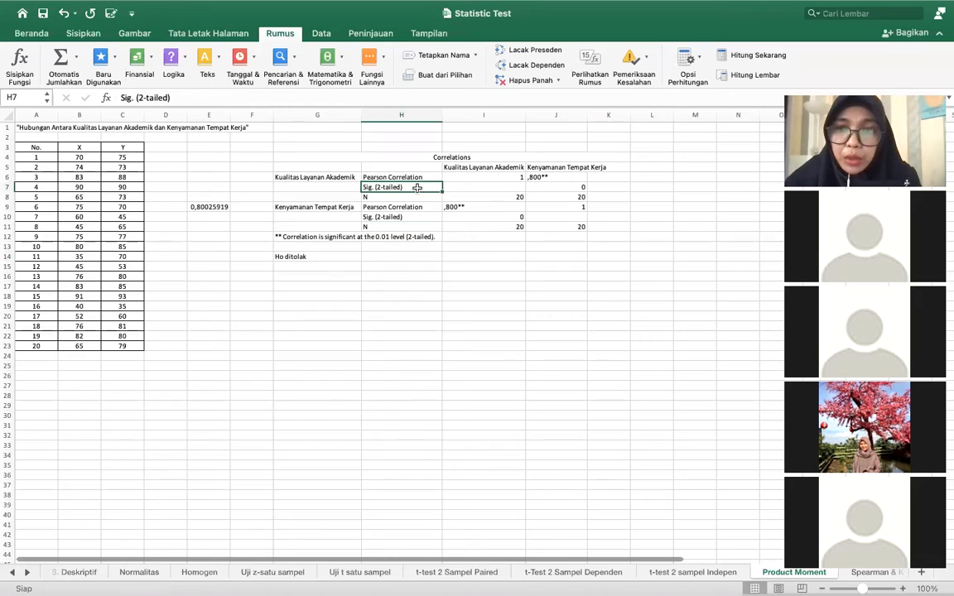
click(584, 188)
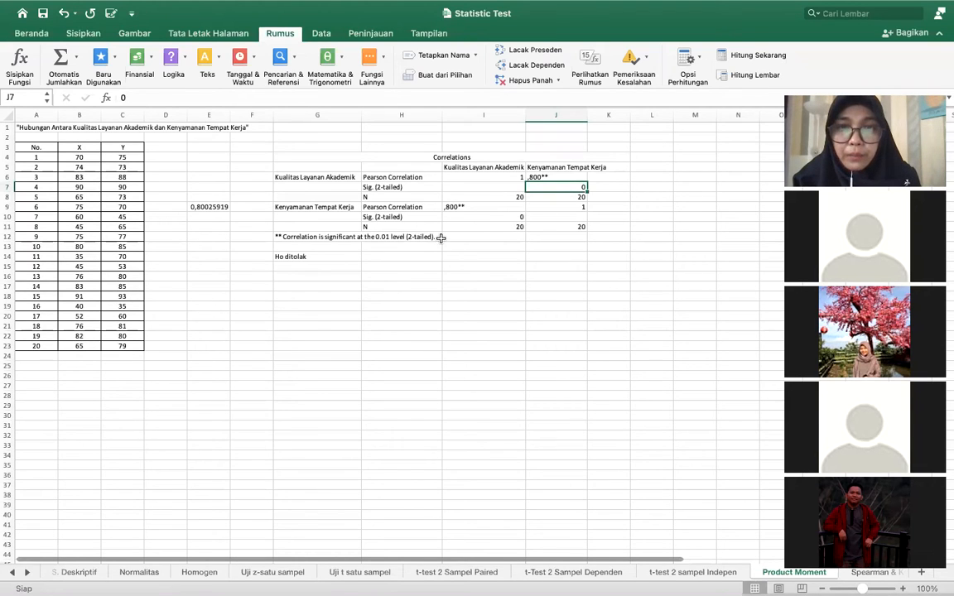
click(513, 218)
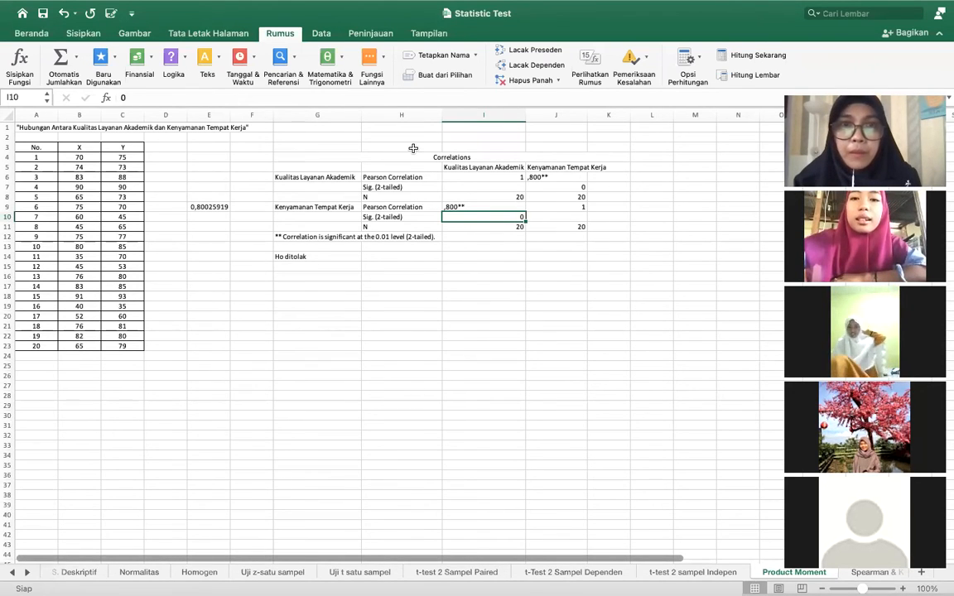
click(316, 35)
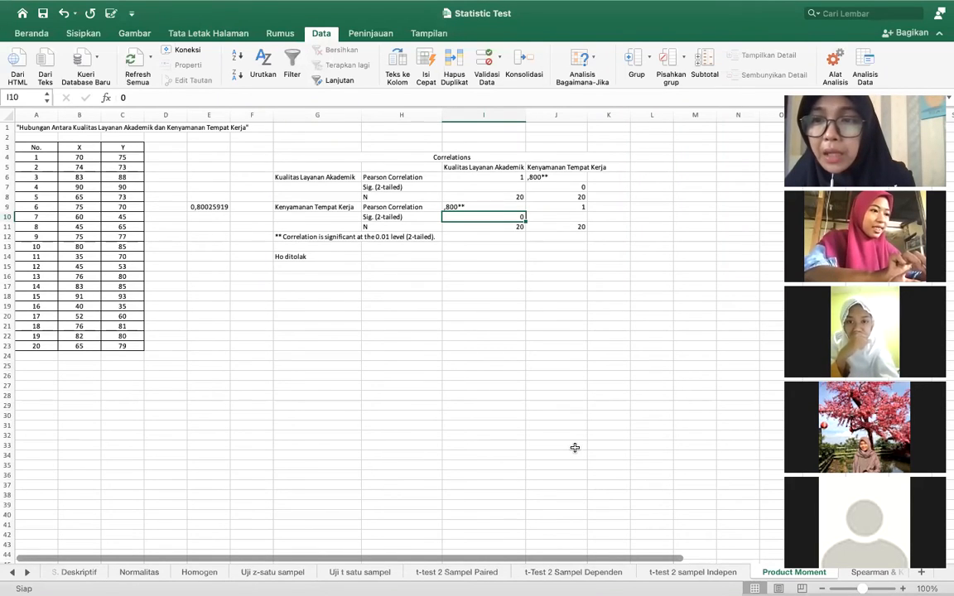
click(200, 207)
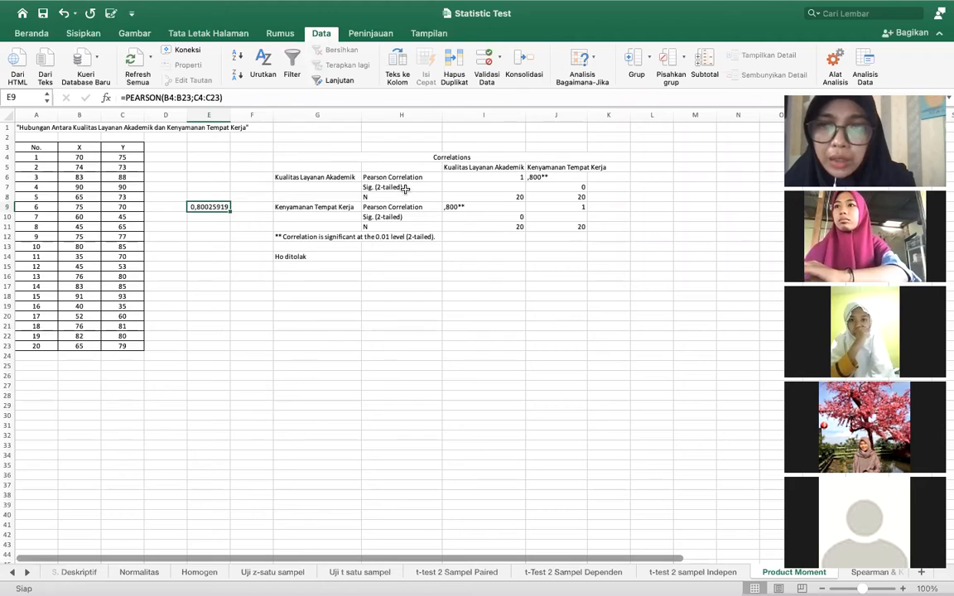
click(567, 186)
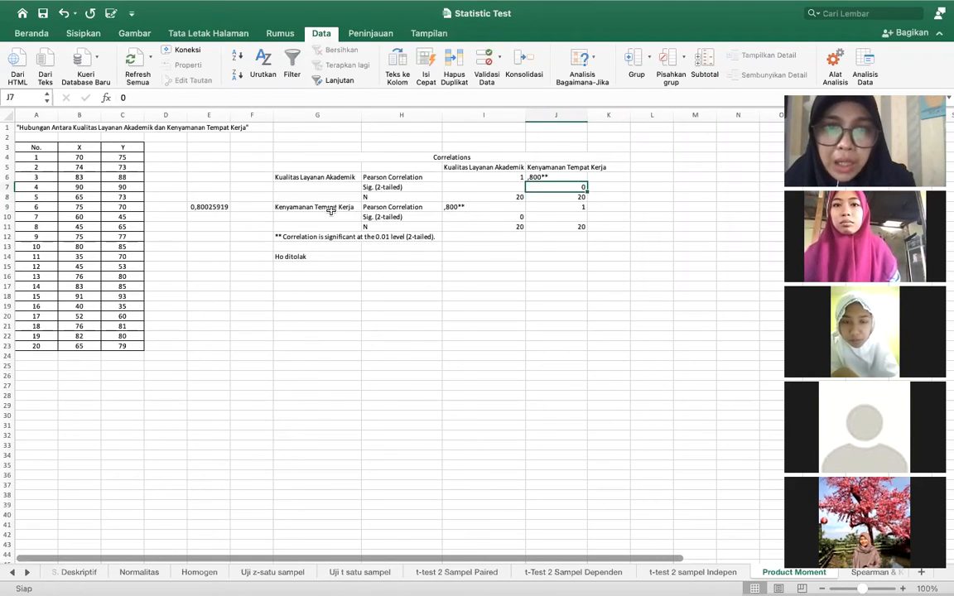
click(514, 216)
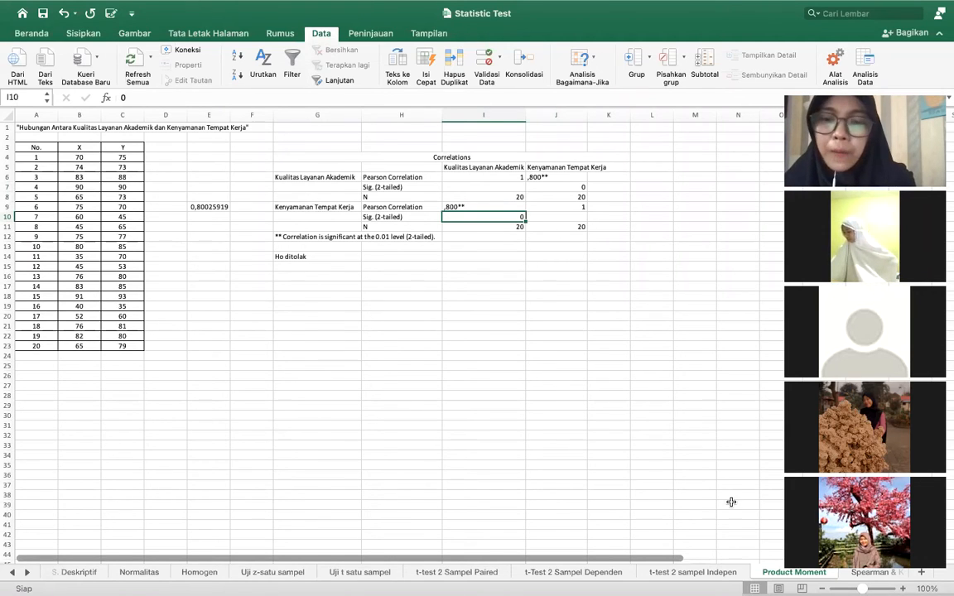
On the One Way ANOVA sheet, start the Anova: Single Factor data analysis tool
click(872, 572)
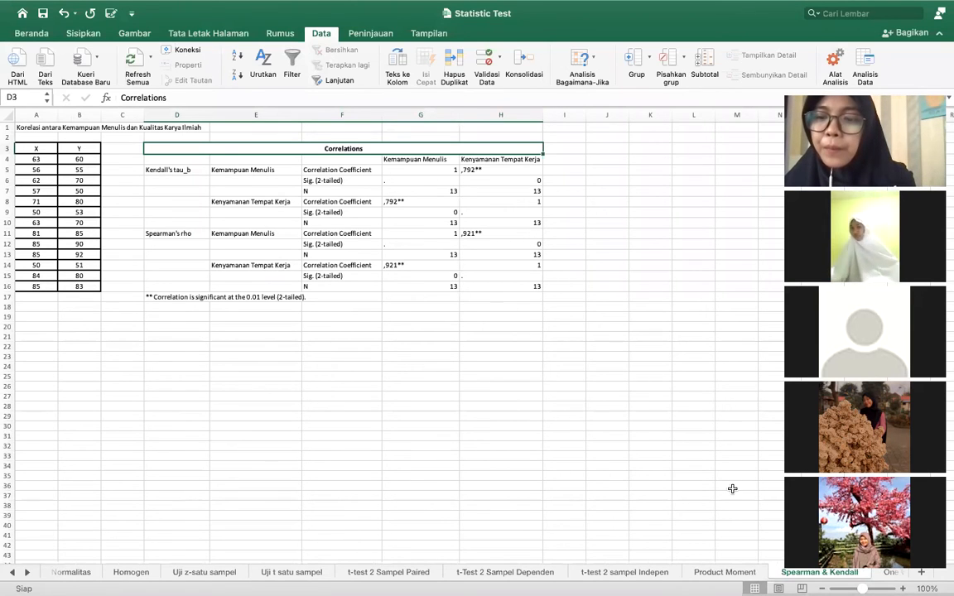
click(890, 572)
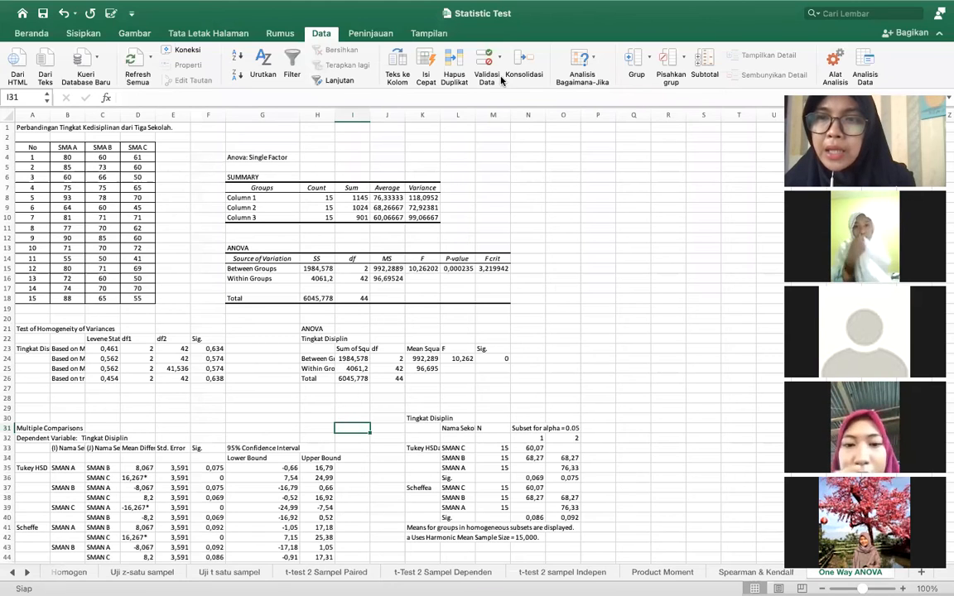
click(864, 66)
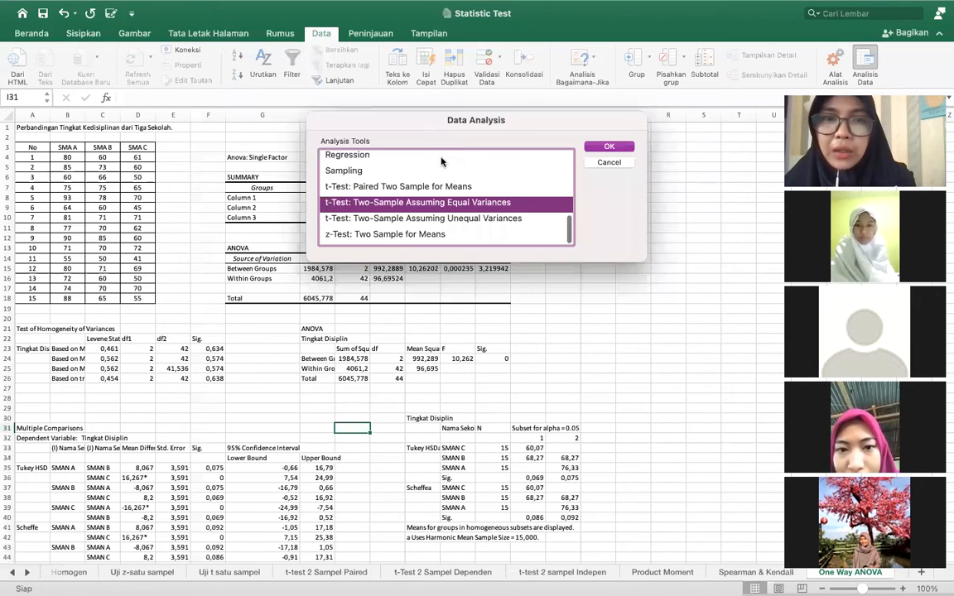
scroll(446, 191, up, 5)
scroll(447, 199, up, 2)
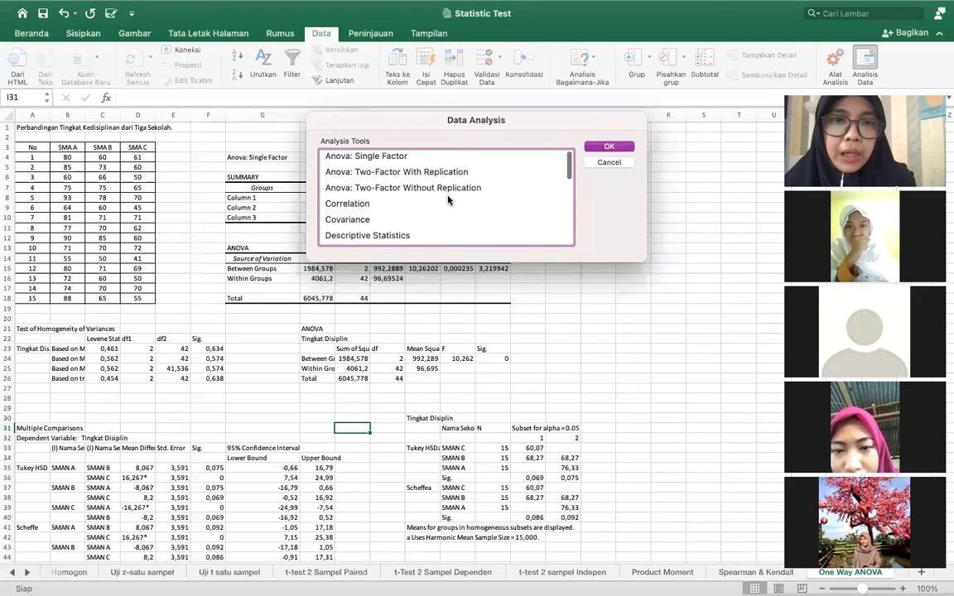
click(384, 157)
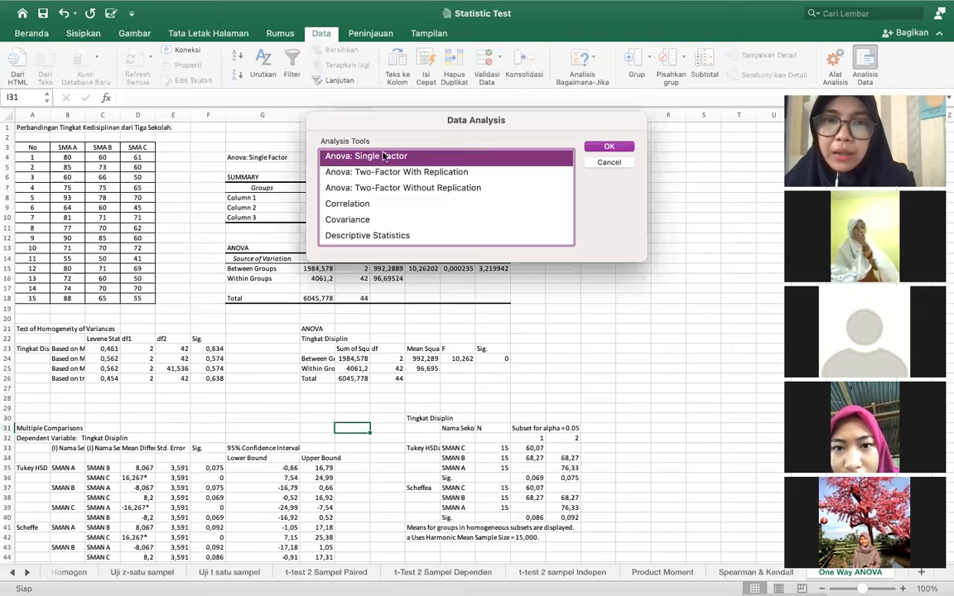
click(608, 147)
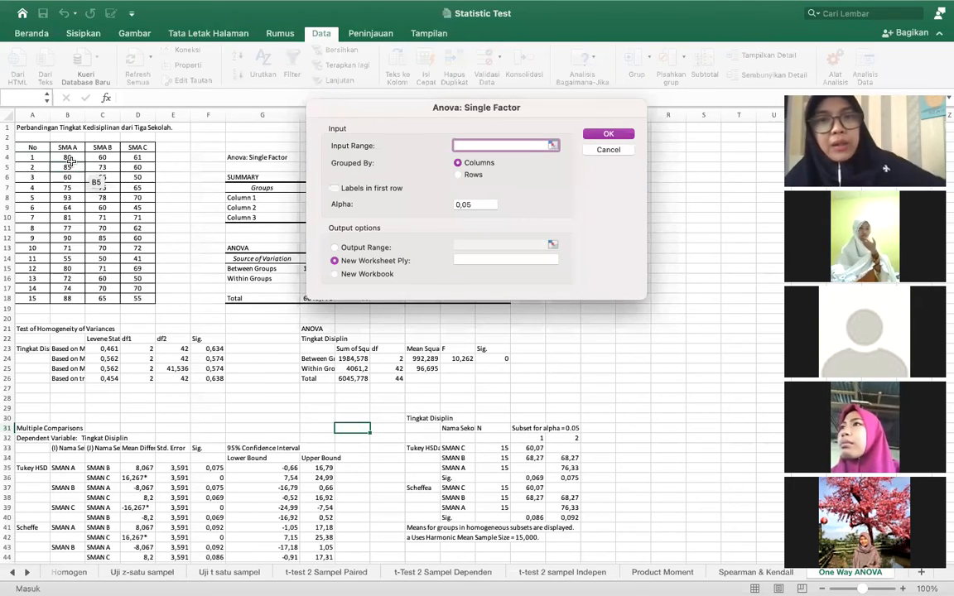
Run the single-factor ANOVA on the three schools' scores in $B$4:$D$18, grouped by columns, with the output range at $Q$3
drag(65, 157, 137, 297)
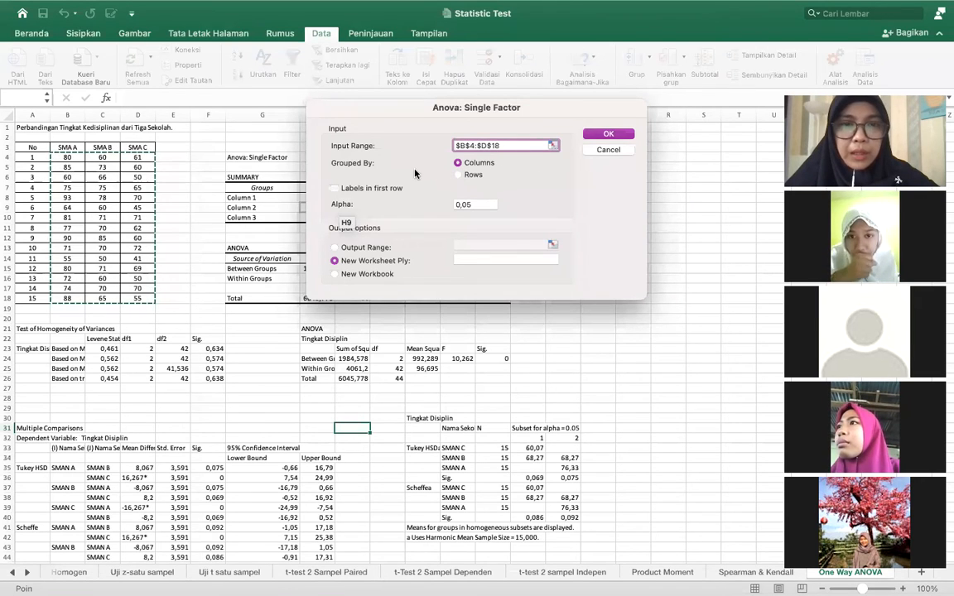
click(459, 175)
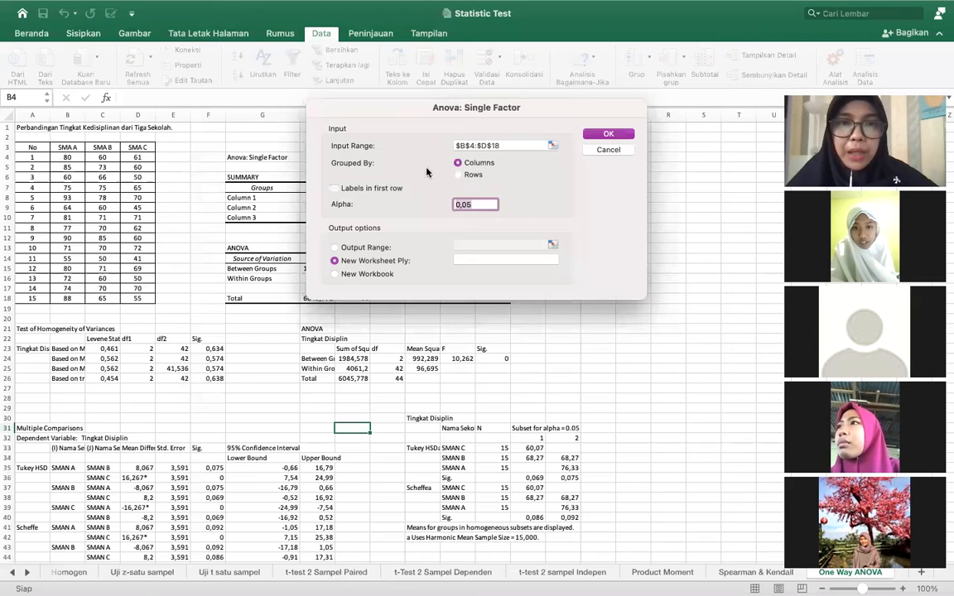
click(382, 249)
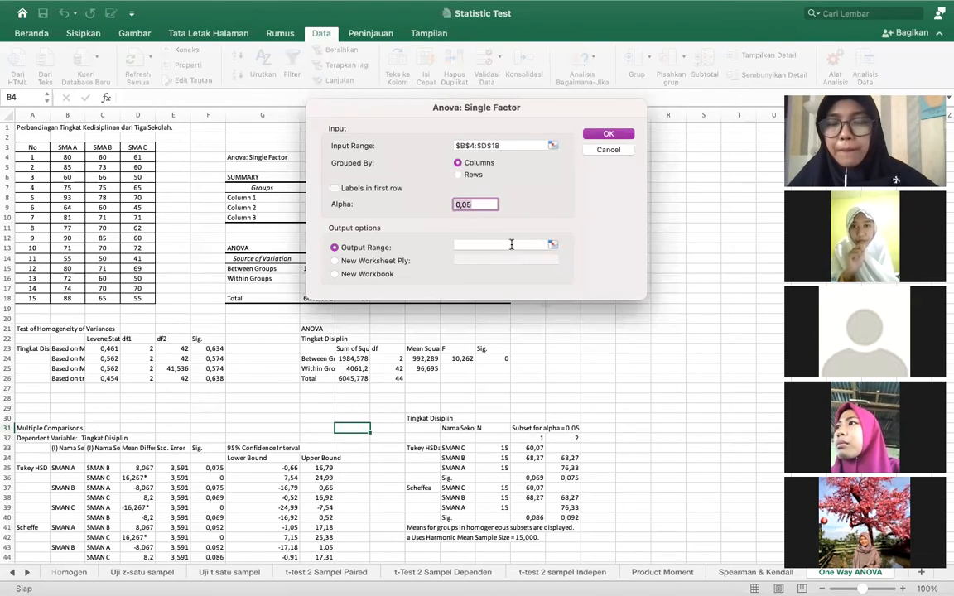
click(553, 243)
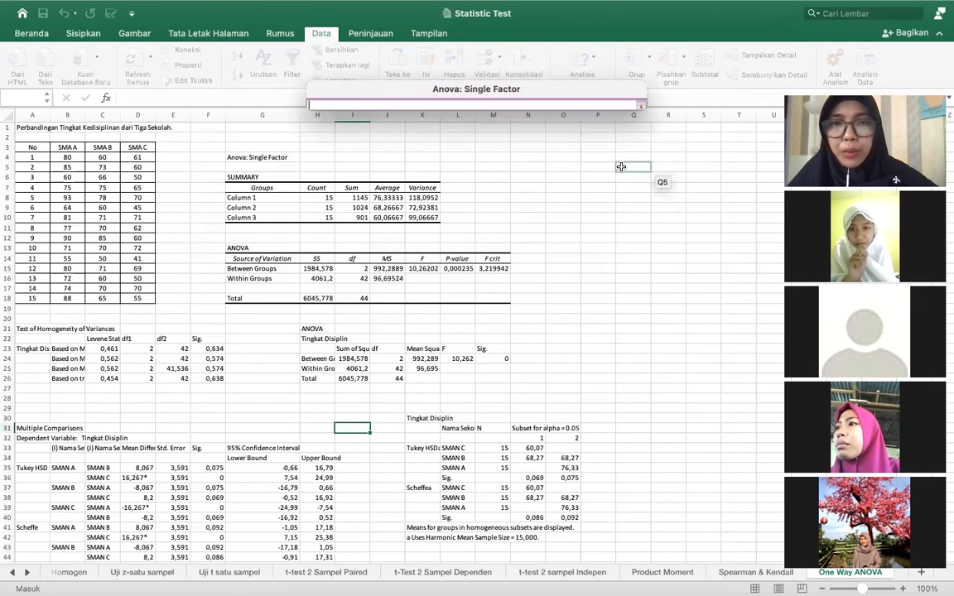
click(632, 146)
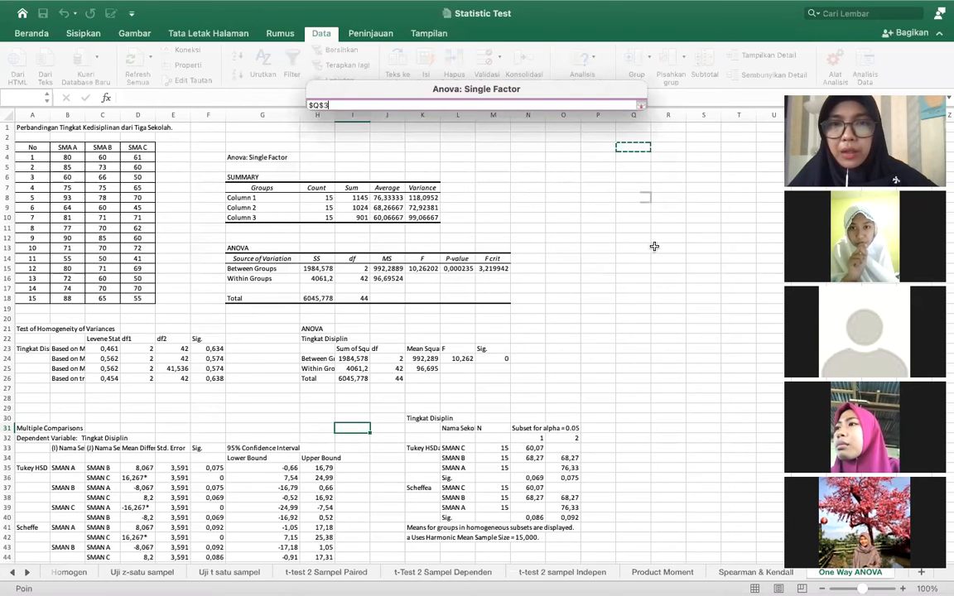
click(640, 104)
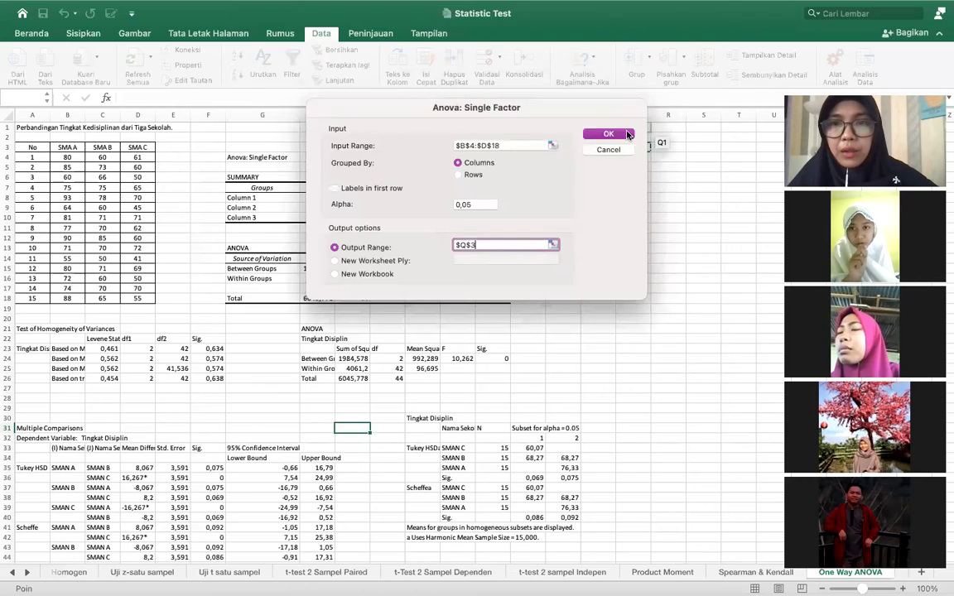
click(659, 133)
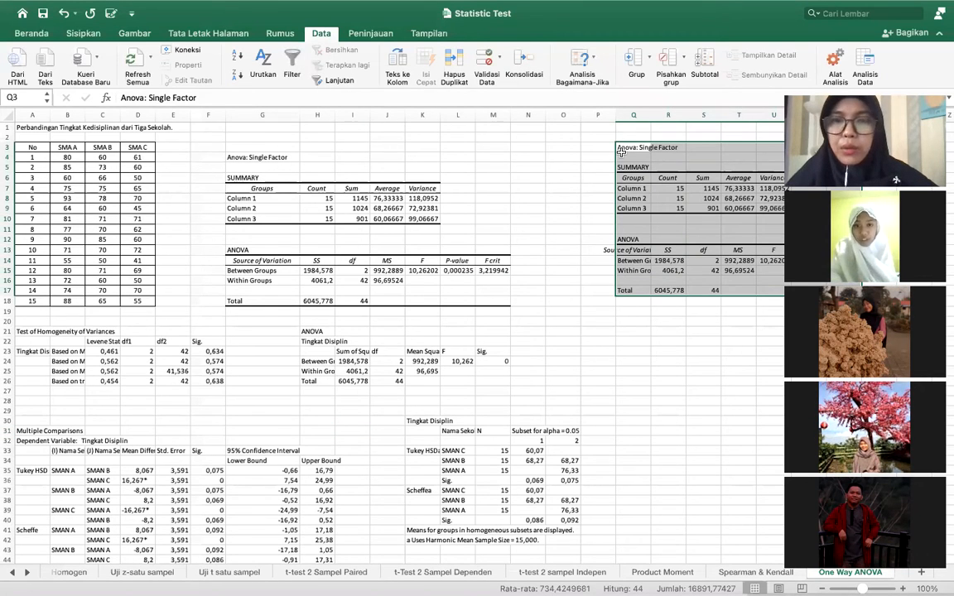
Clear the contents of the new ANOVA output block that starts at Q3
key(Delete)
key(super+z)
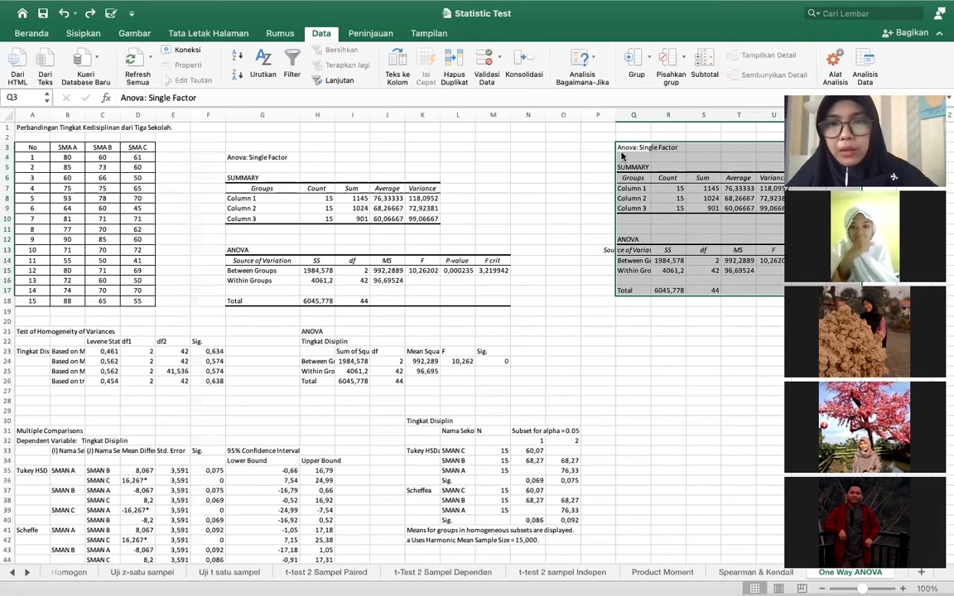
key(super+z)
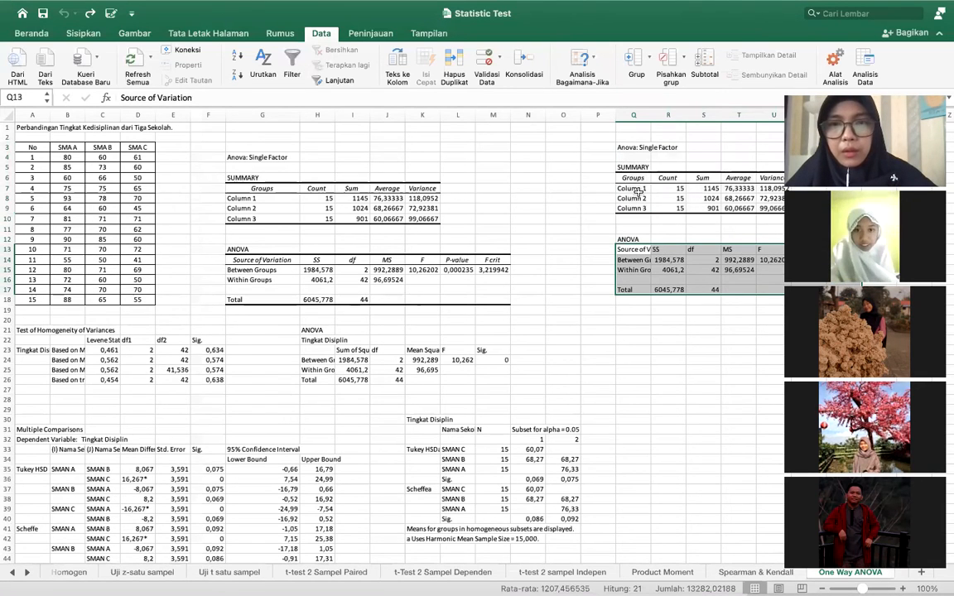
drag(639, 147, 911, 298)
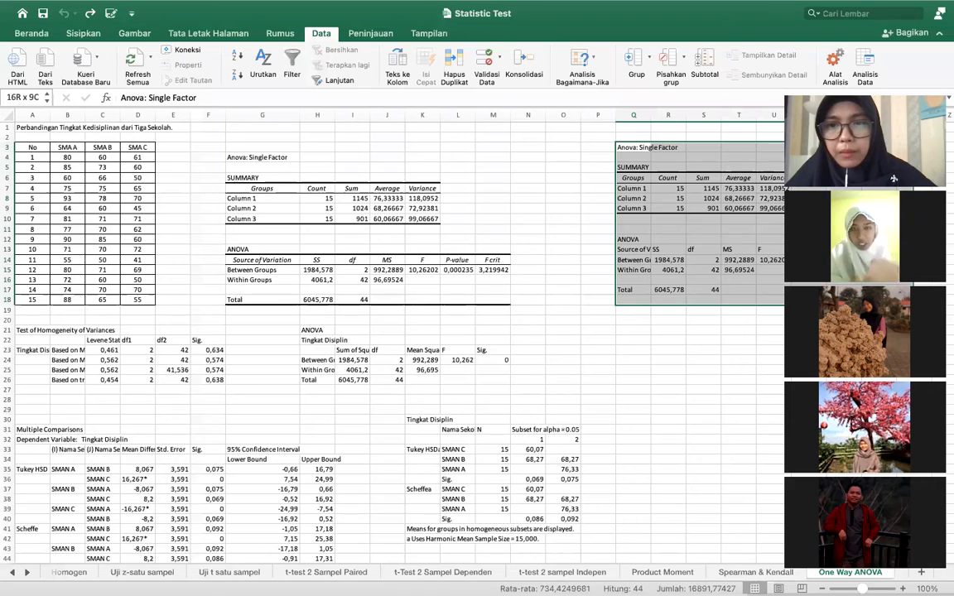
key(Delete)
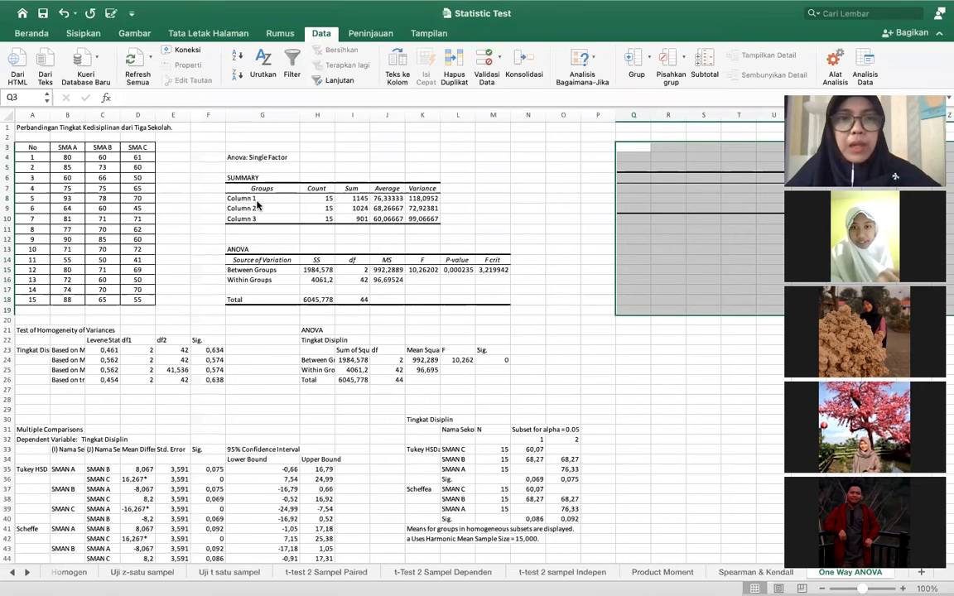
Check the F, F crit and P-value of the Between Groups row in the existing ANOVA table
click(272, 188)
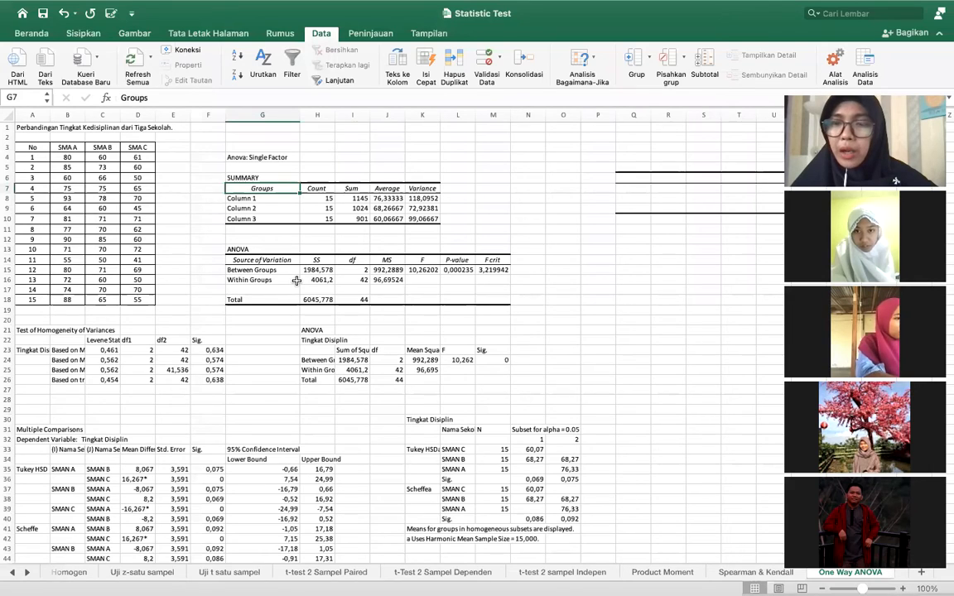
click(422, 269)
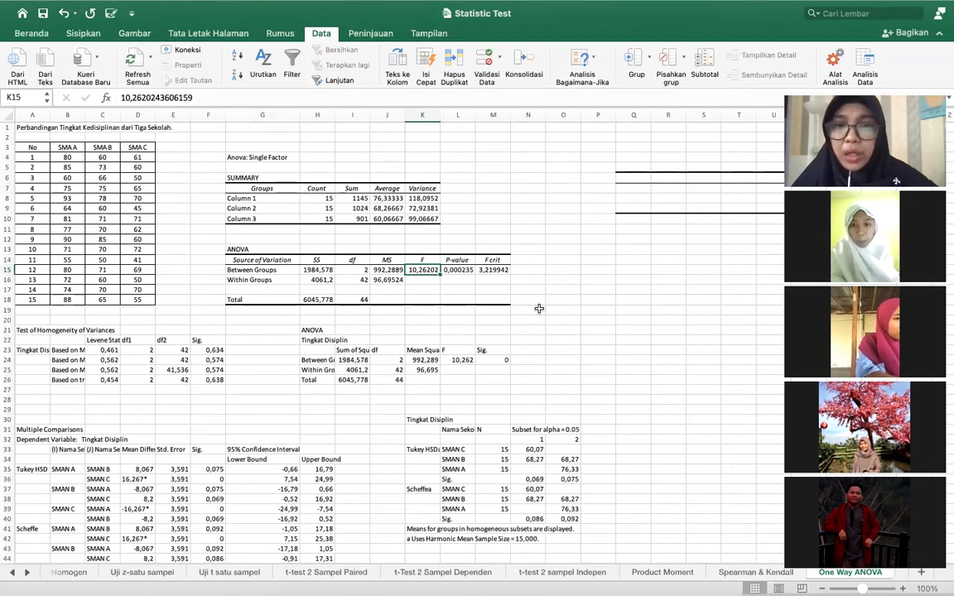
click(492, 270)
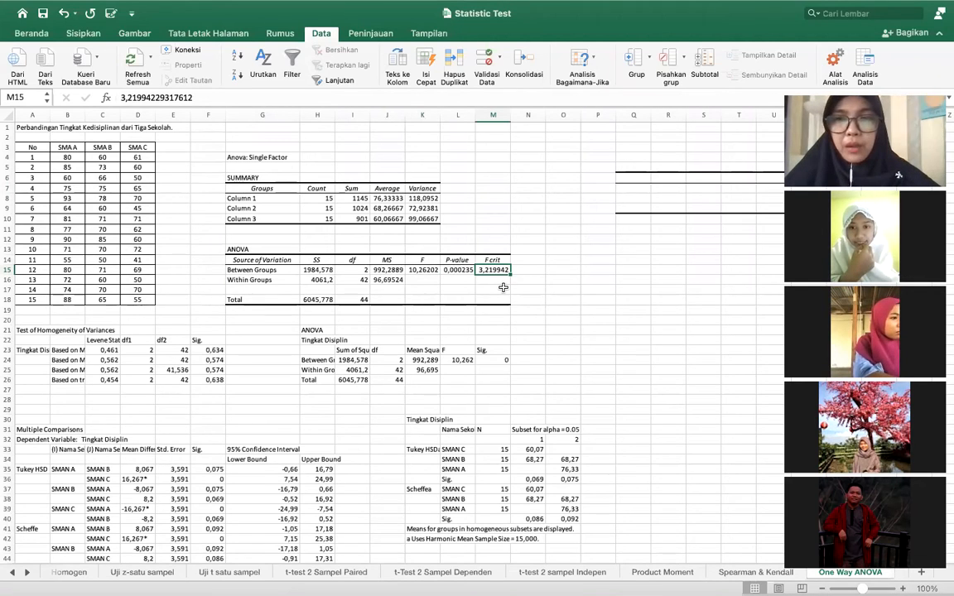
click(462, 271)
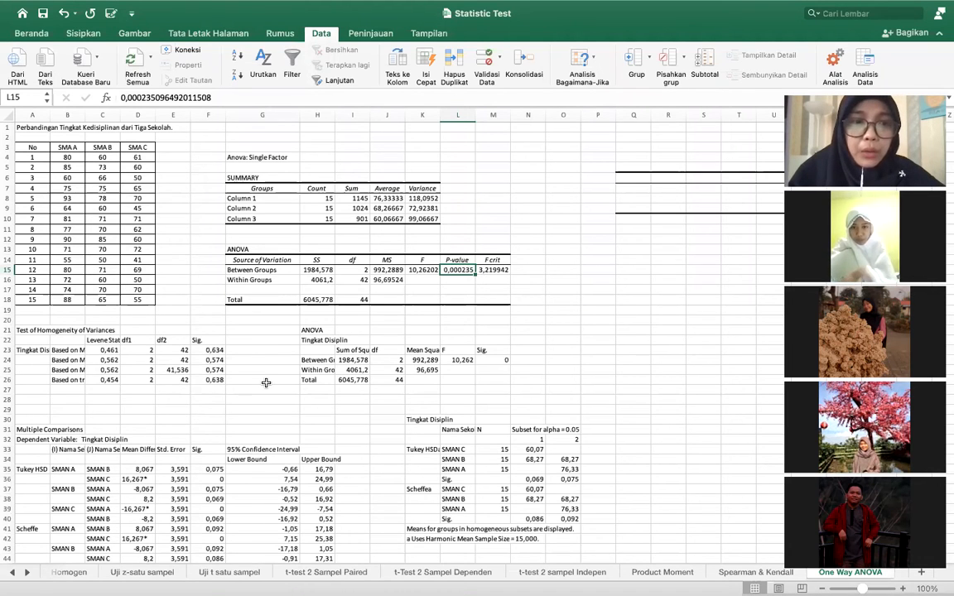
Widen column K on the One Way ANOVA sheet so its values fit
scroll(265, 383, down, 5)
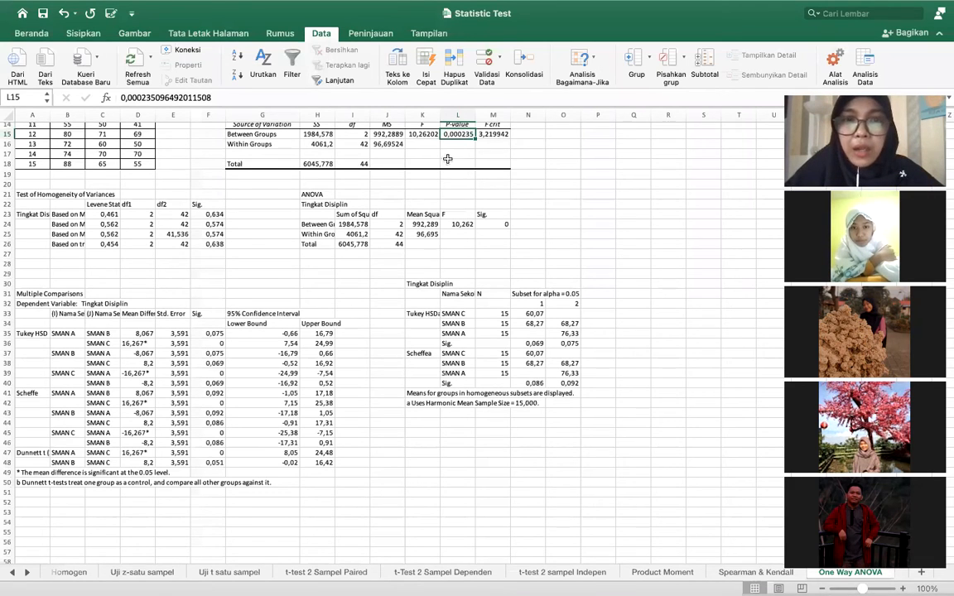
drag(440, 115, 458, 115)
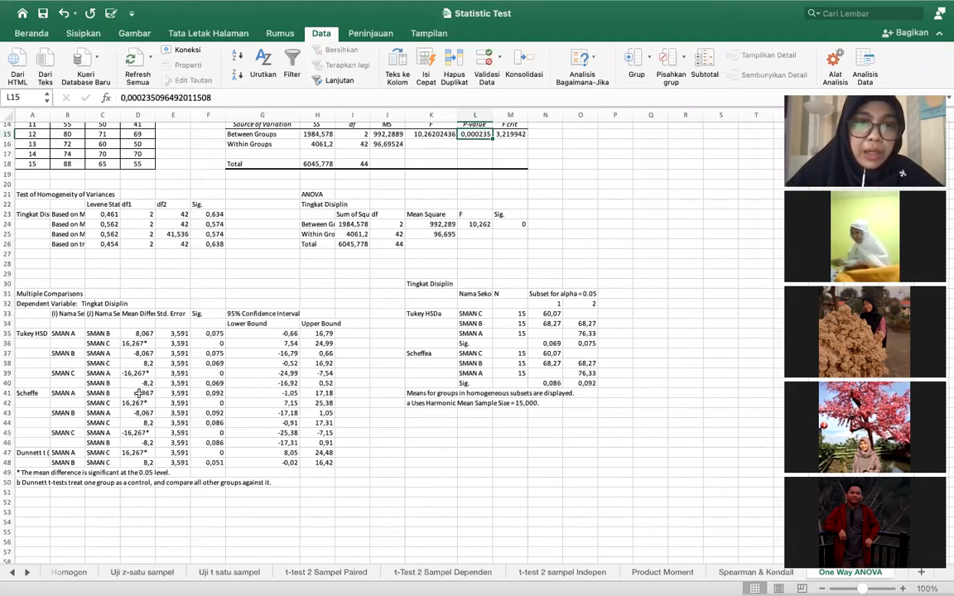
click(390, 233)
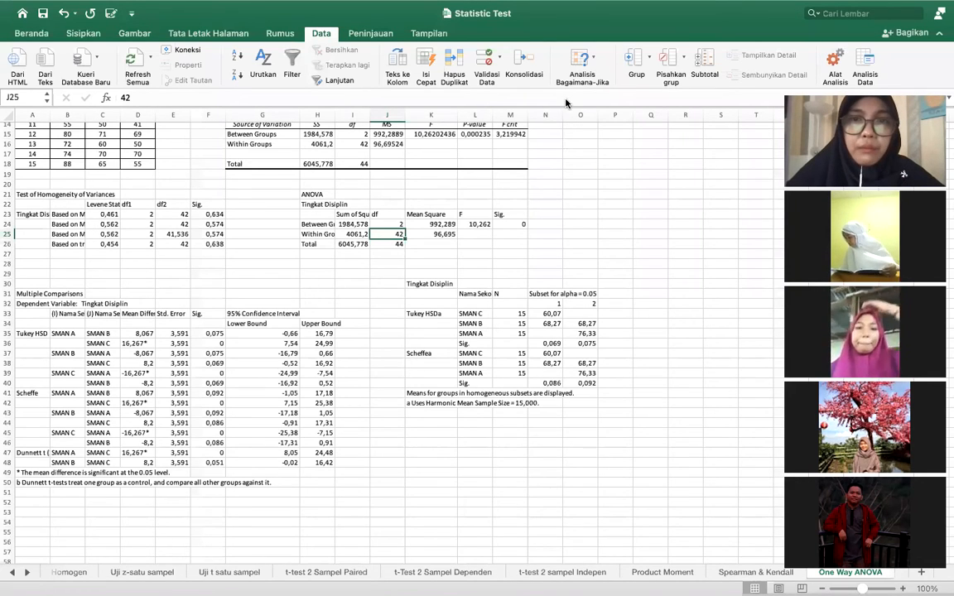
Examine the homogeneity test's significance values and compare F and significance between the two One Way ANOVA result tables
click(221, 214)
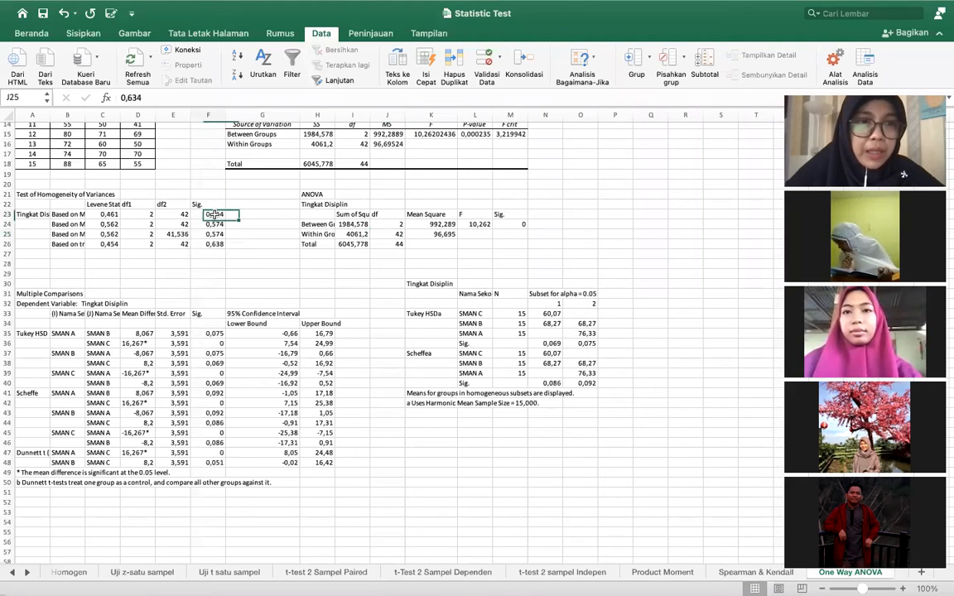
click(108, 215)
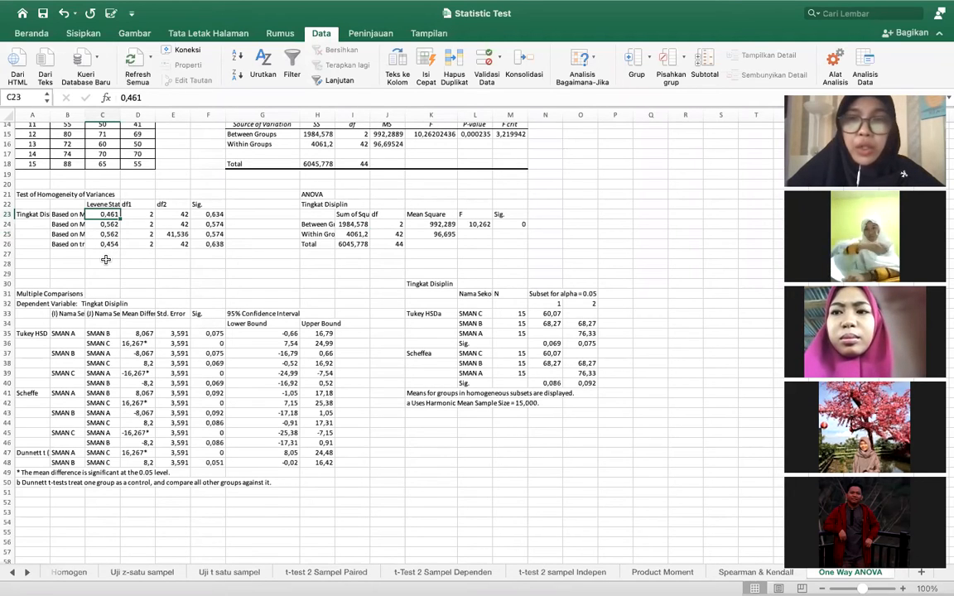
click(207, 215)
drag(211, 224, 214, 244)
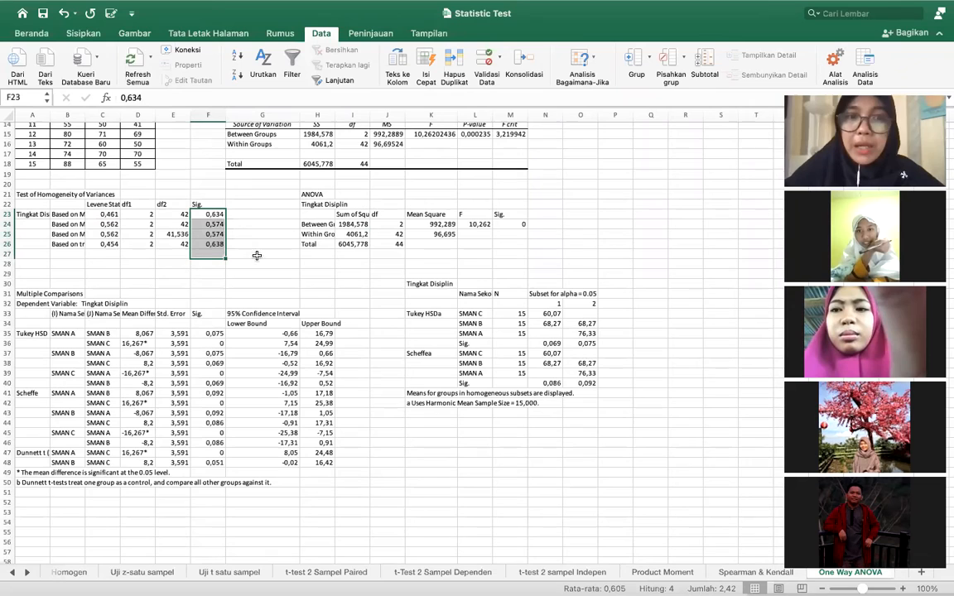
click(430, 225)
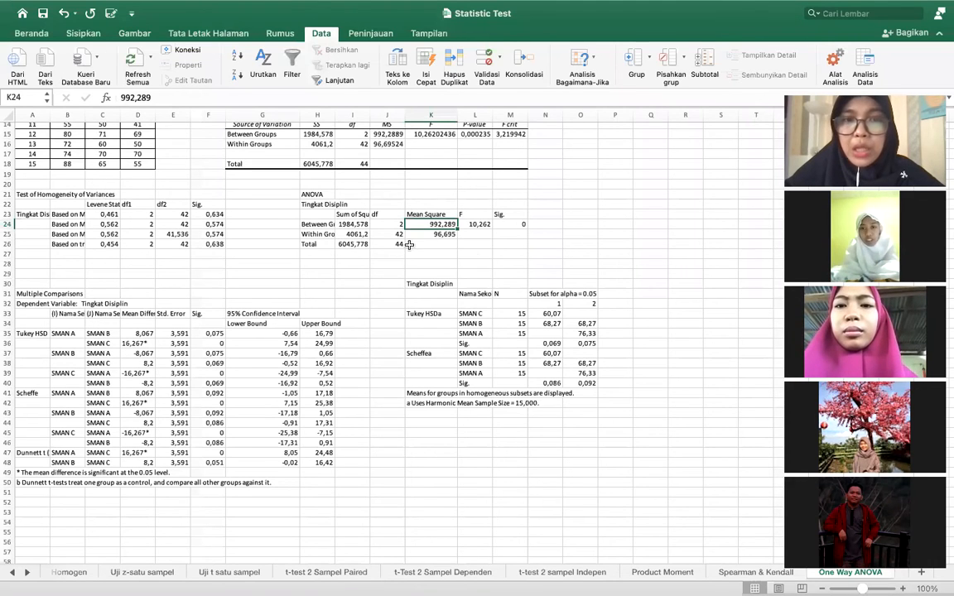
click(481, 224)
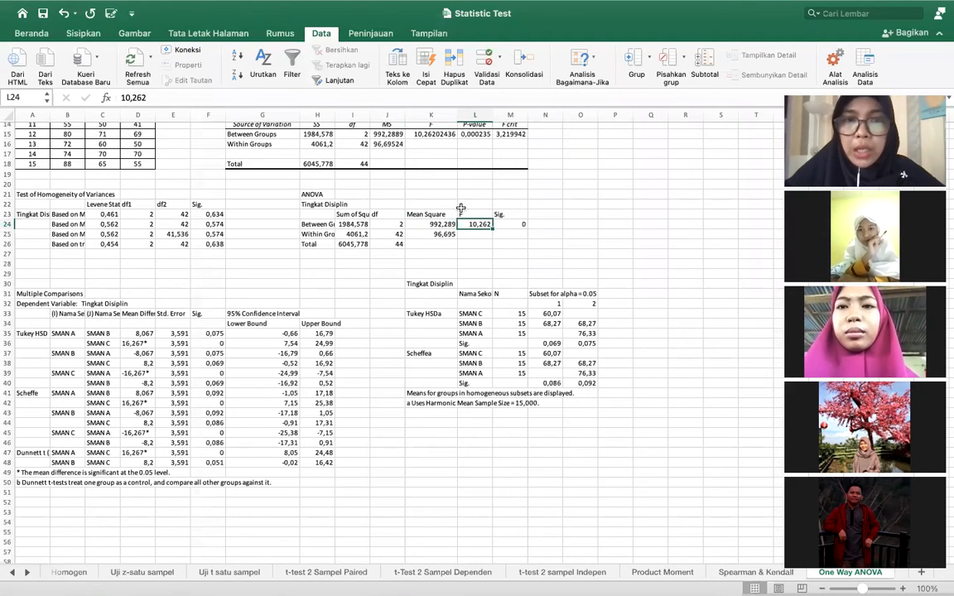
scroll(461, 208, up, 3)
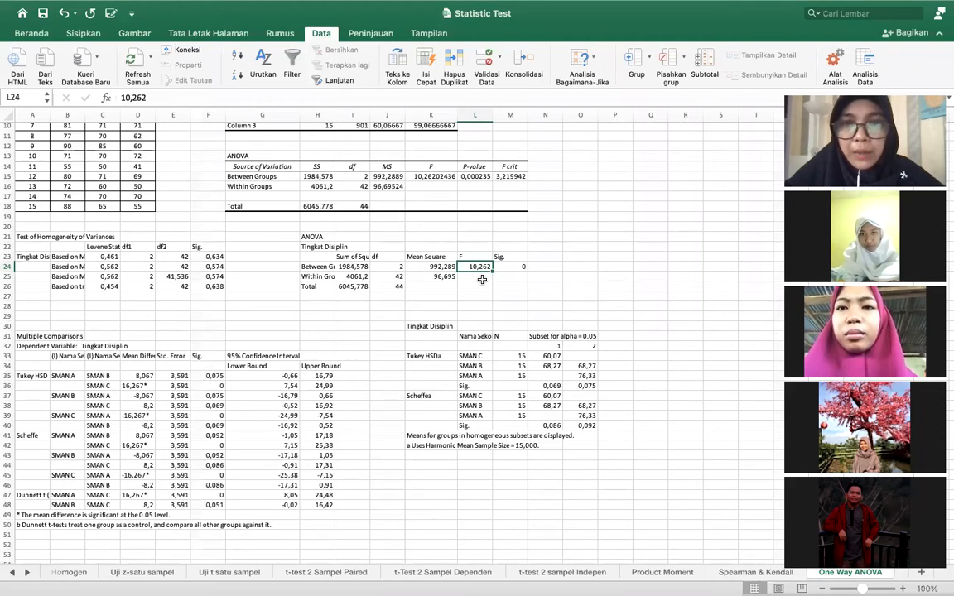
click(426, 177)
click(477, 265)
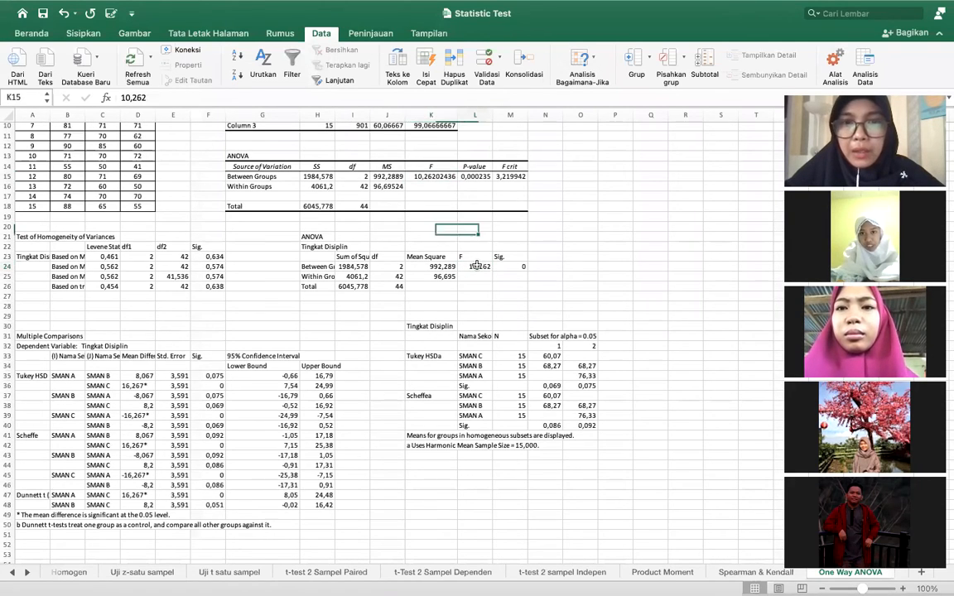
click(421, 176)
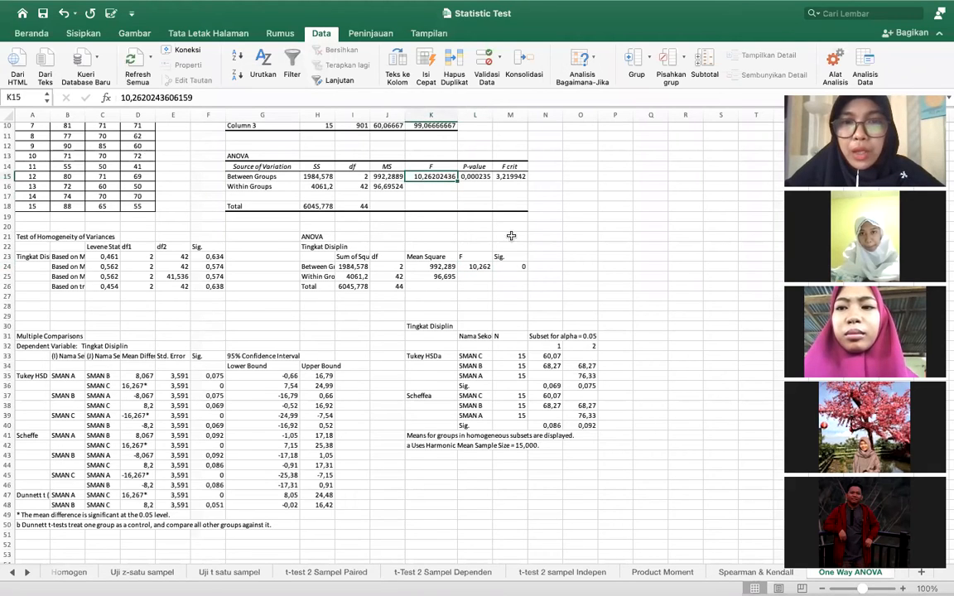
key(Right)
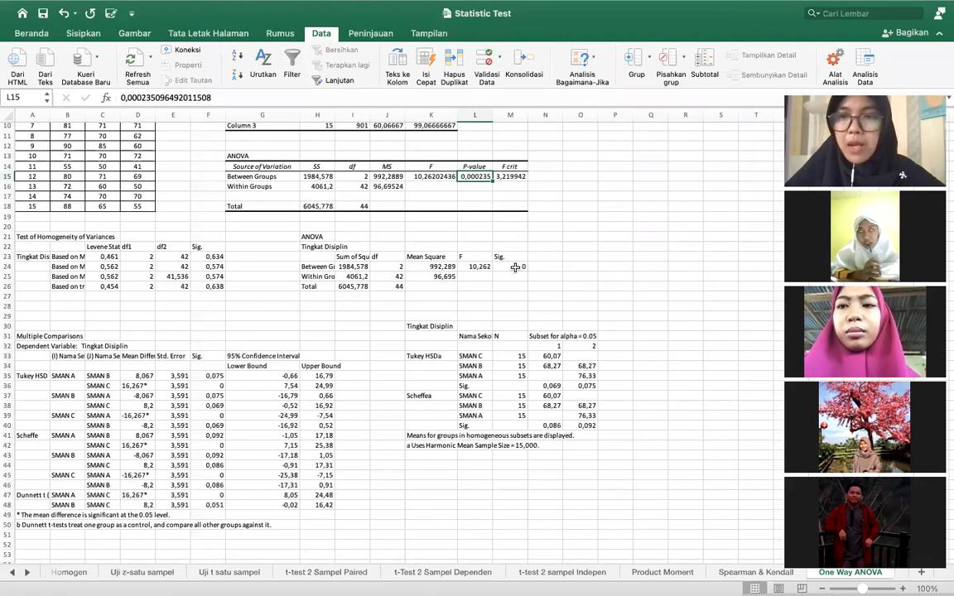
click(515, 267)
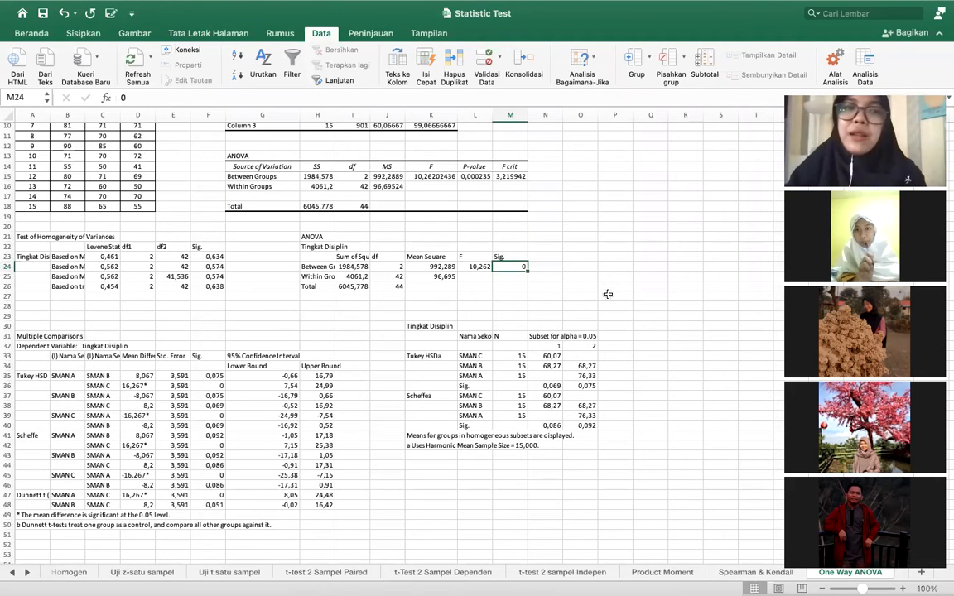
Open the Two Way ANOVA sheet and go to the learning-results data table at its start
scroll(608, 294, up, 3)
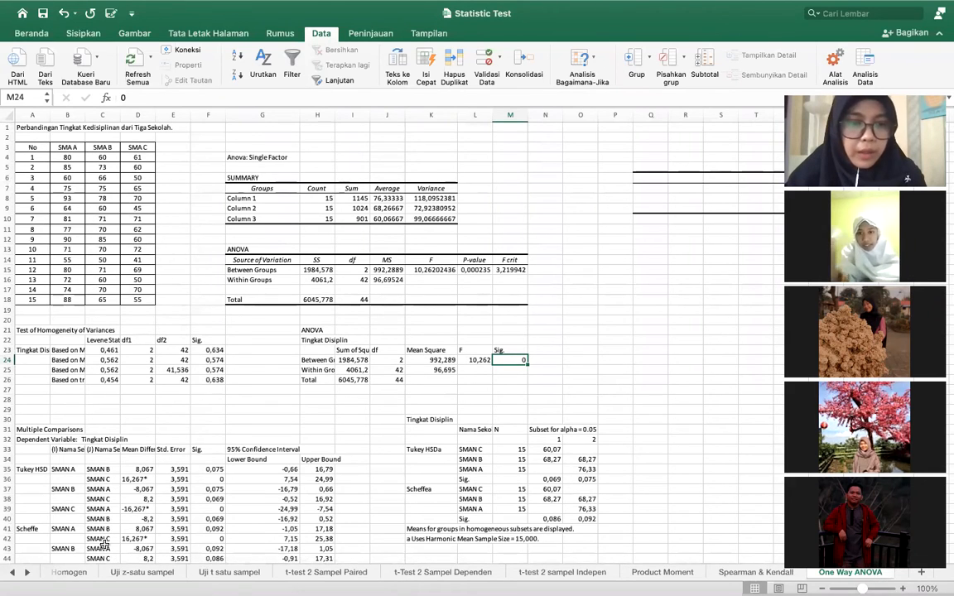
click(26, 573)
click(25, 573)
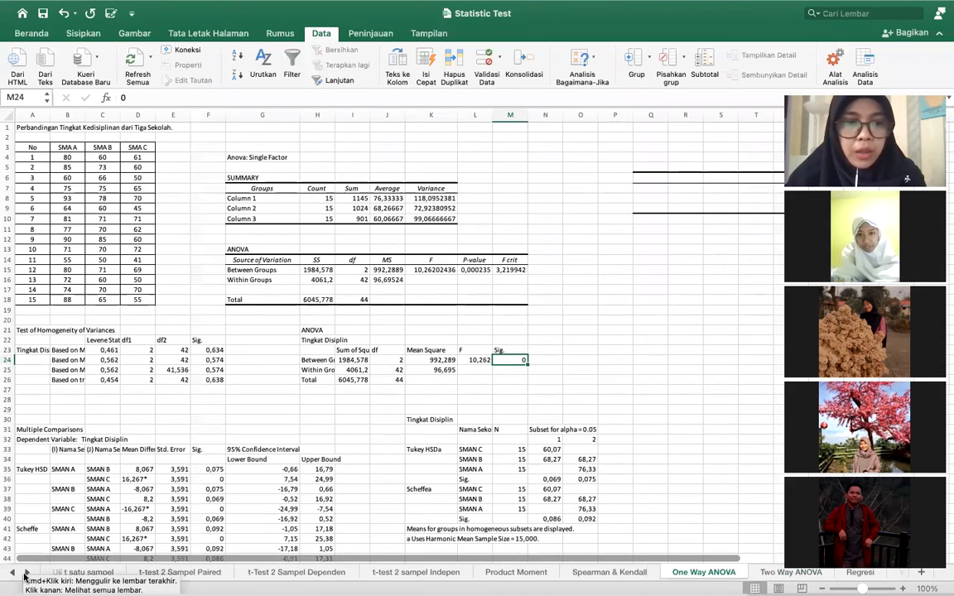
click(25, 573)
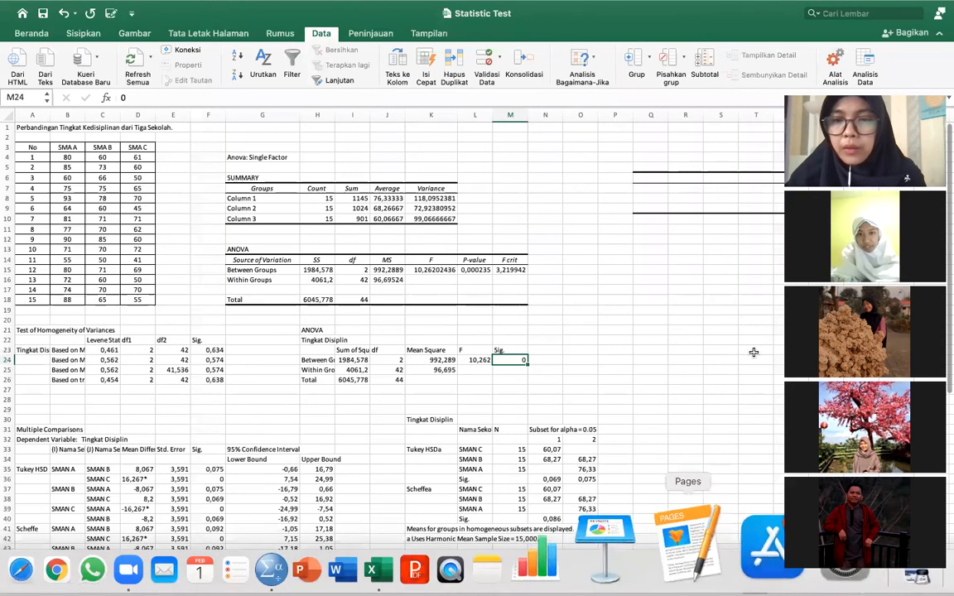
click(718, 571)
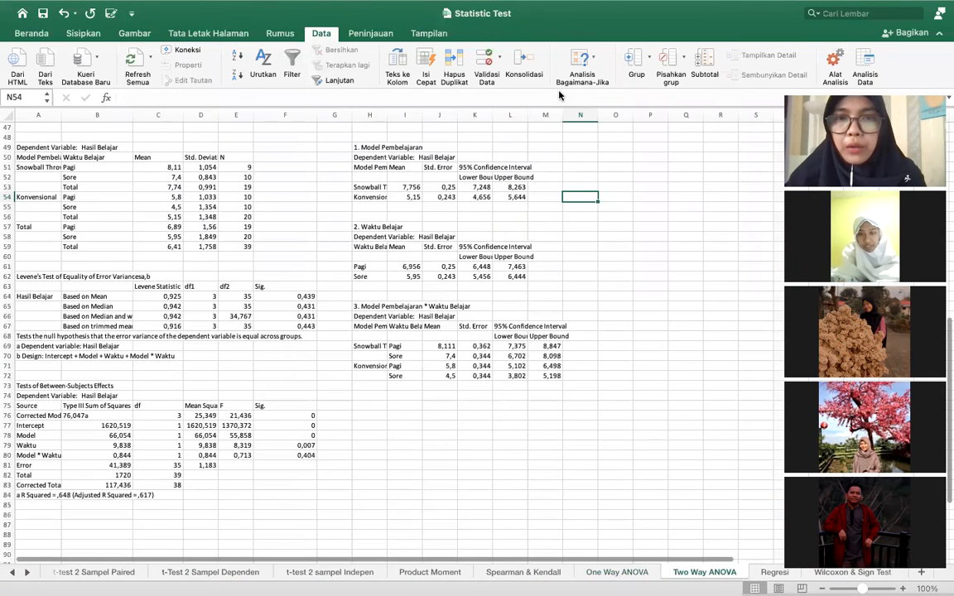
scroll(142, 178, up, 15)
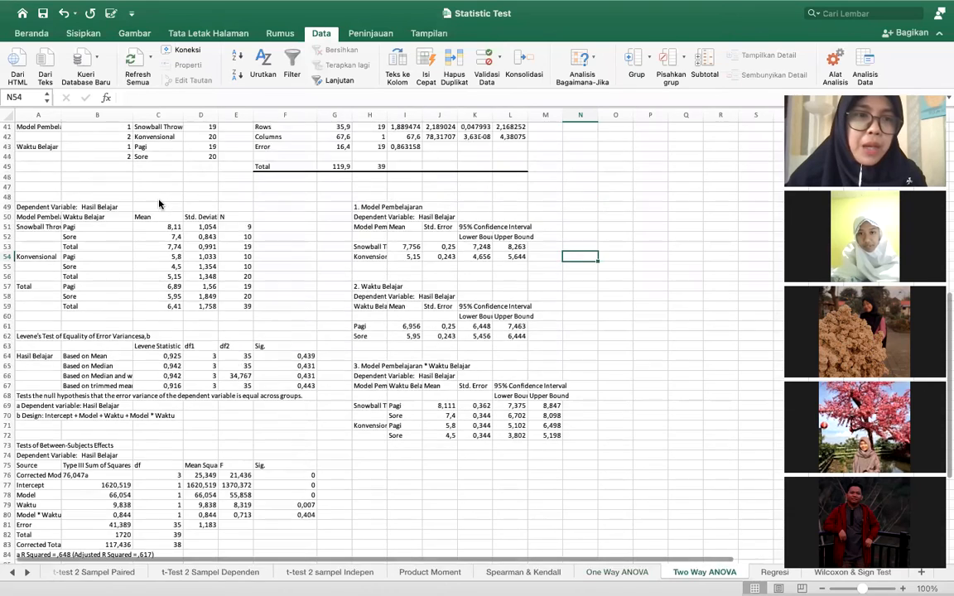
scroll(160, 203, up, 2)
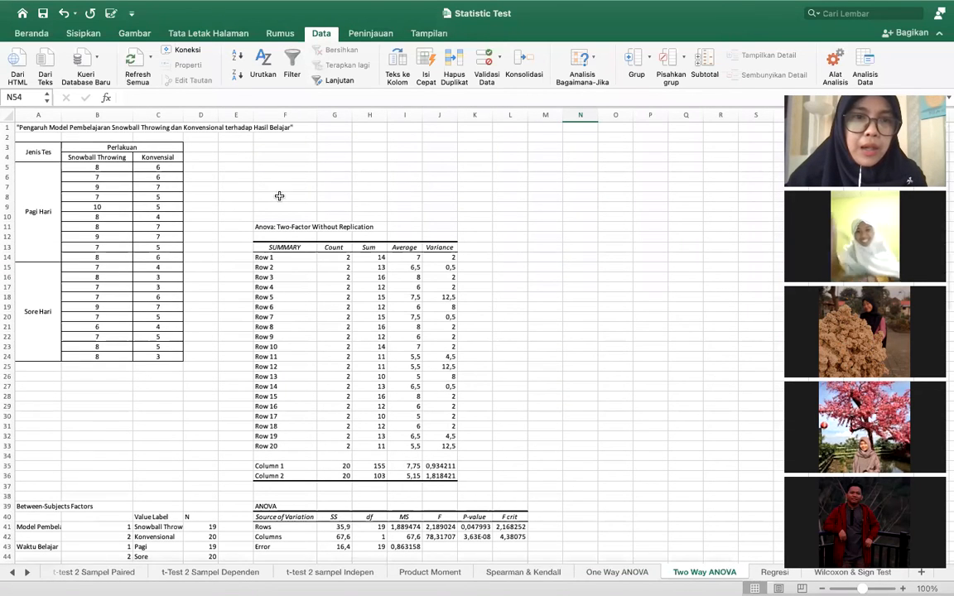
Run Anova: Two-Factor Without Replication on B5:C24 with alpha 0,05 and the output range starting at P7
click(866, 58)
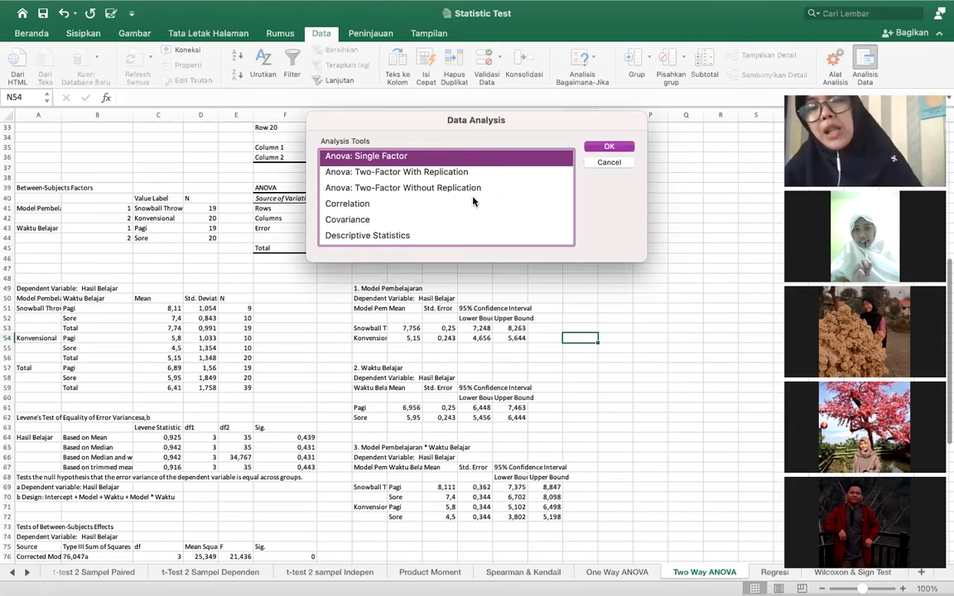
click(465, 174)
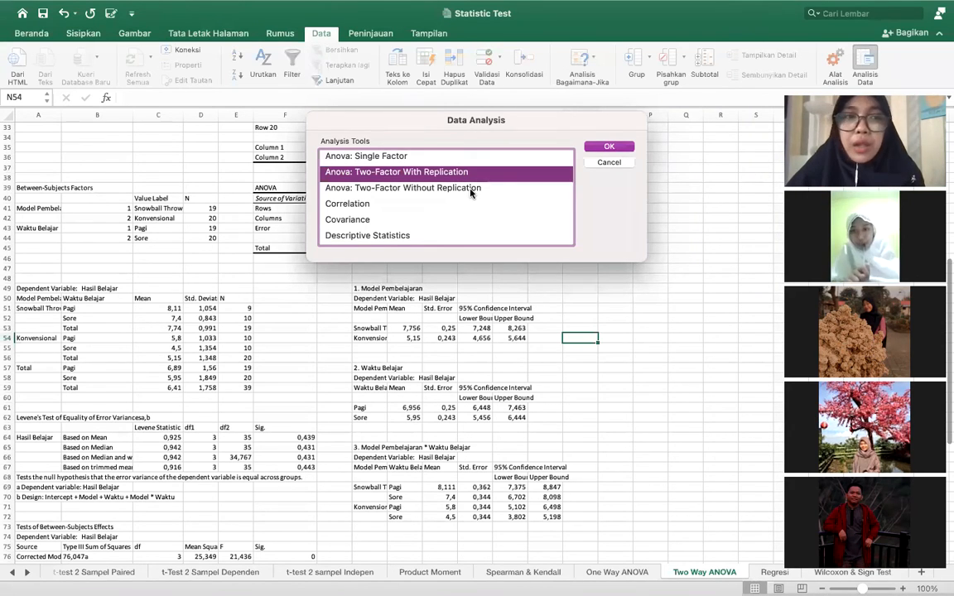
click(480, 189)
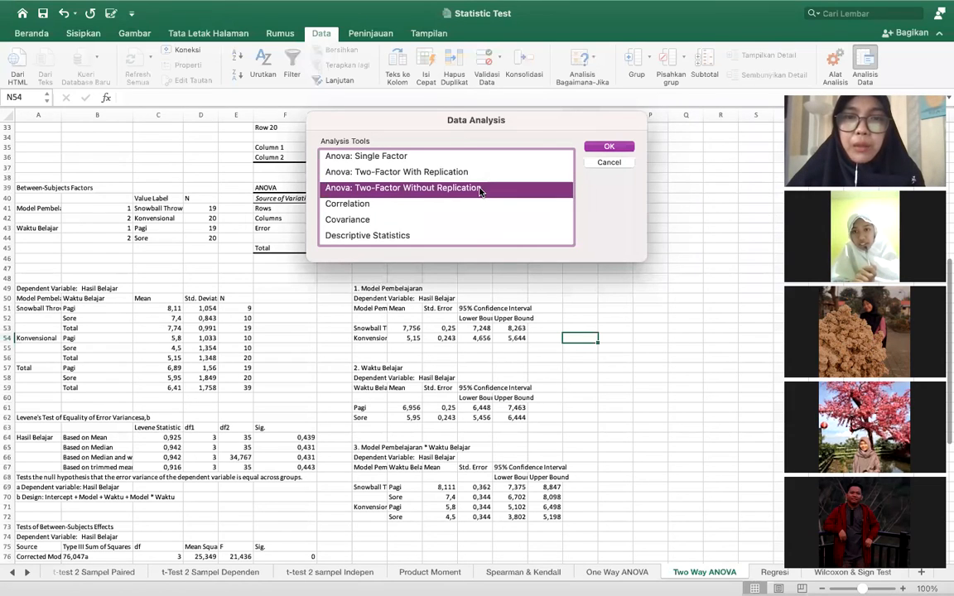
click(599, 146)
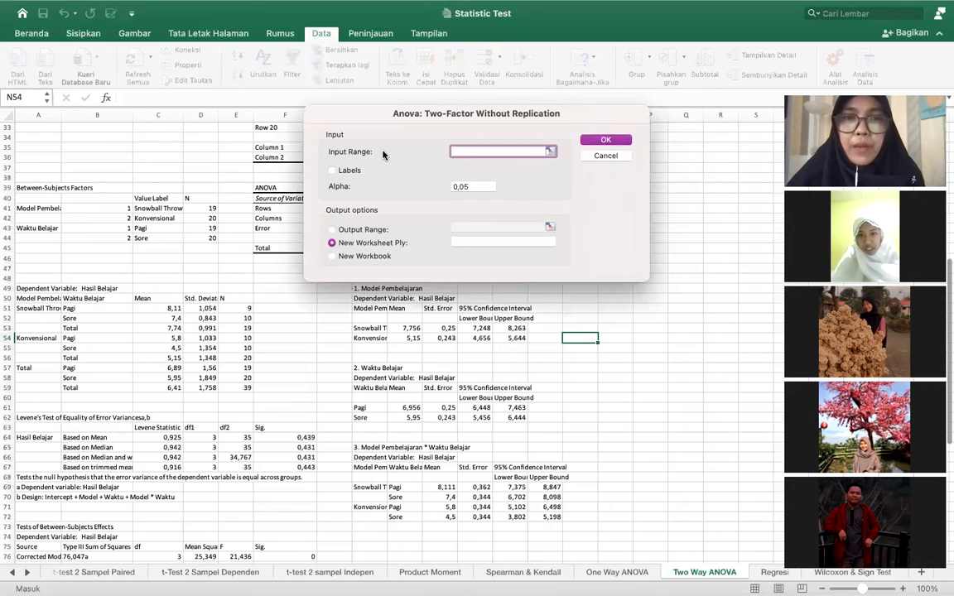
scroll(265, 179, up, 10)
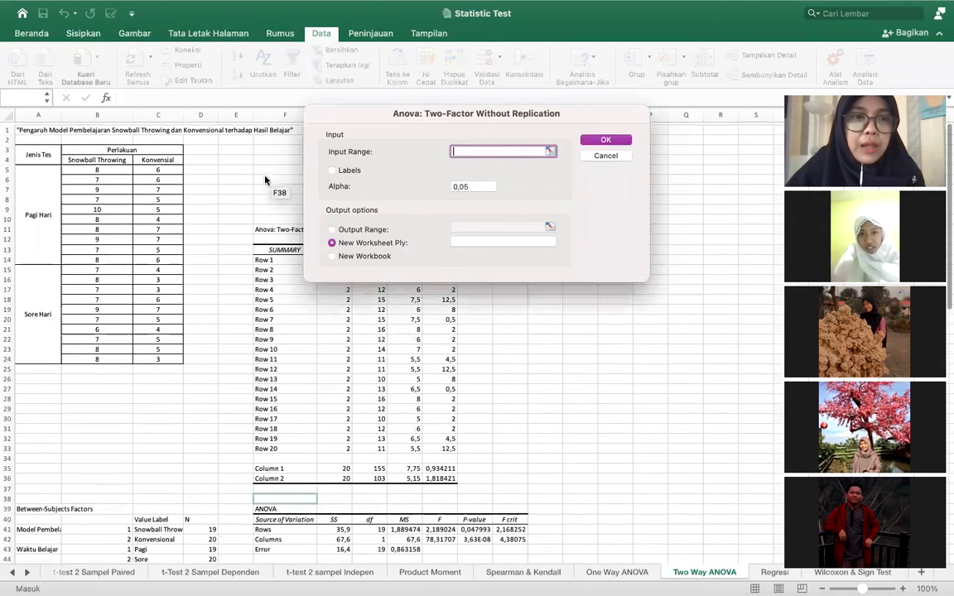
drag(88, 171, 176, 356)
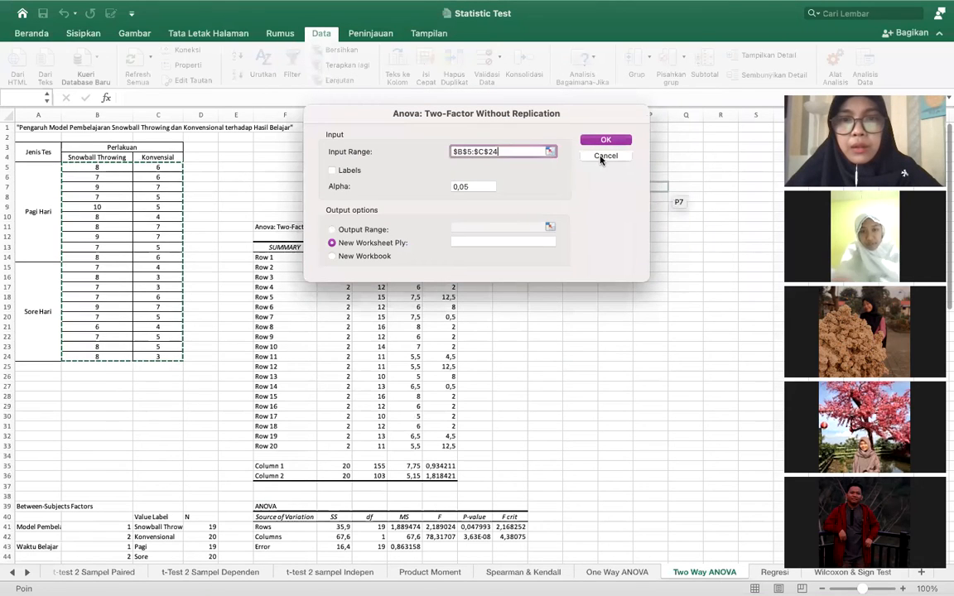
click(362, 233)
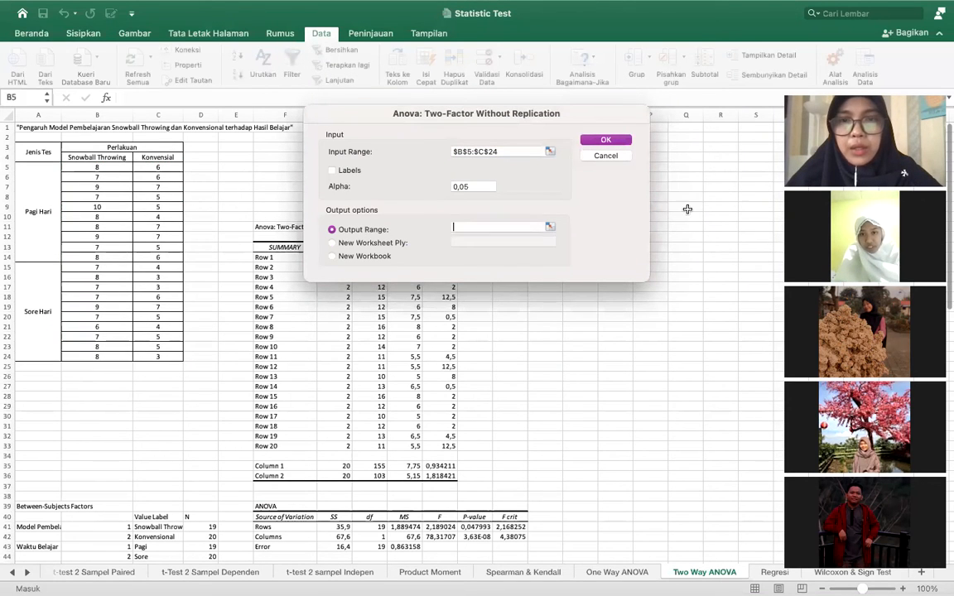
click(657, 190)
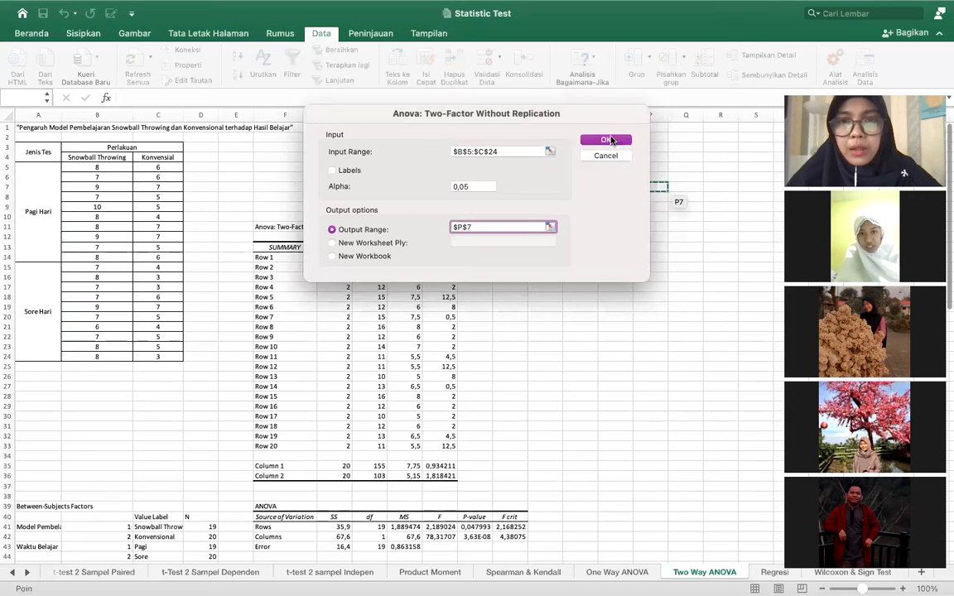
click(607, 140)
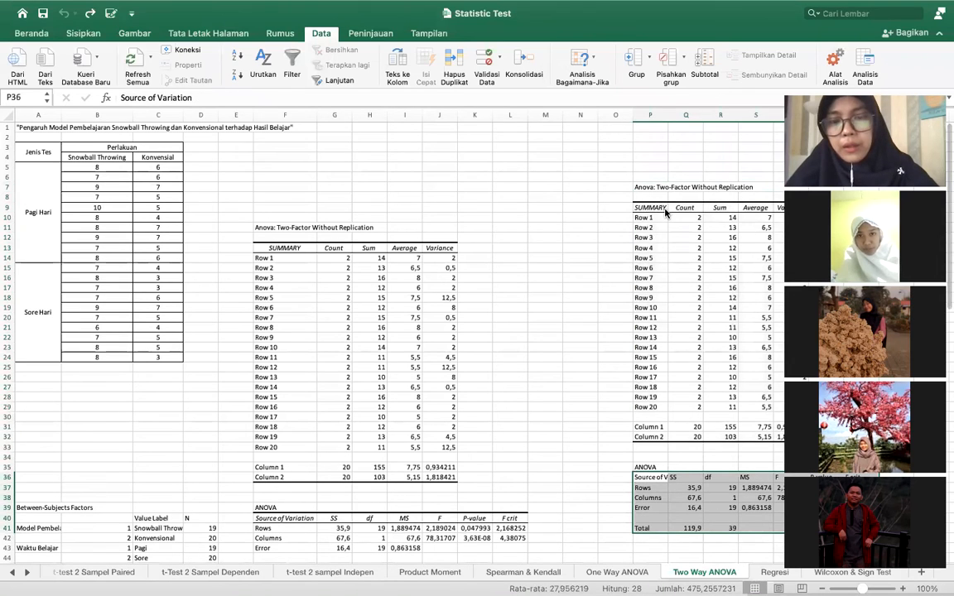
Clear the contents of the new two-factor output block starting at cell P7
click(651, 187)
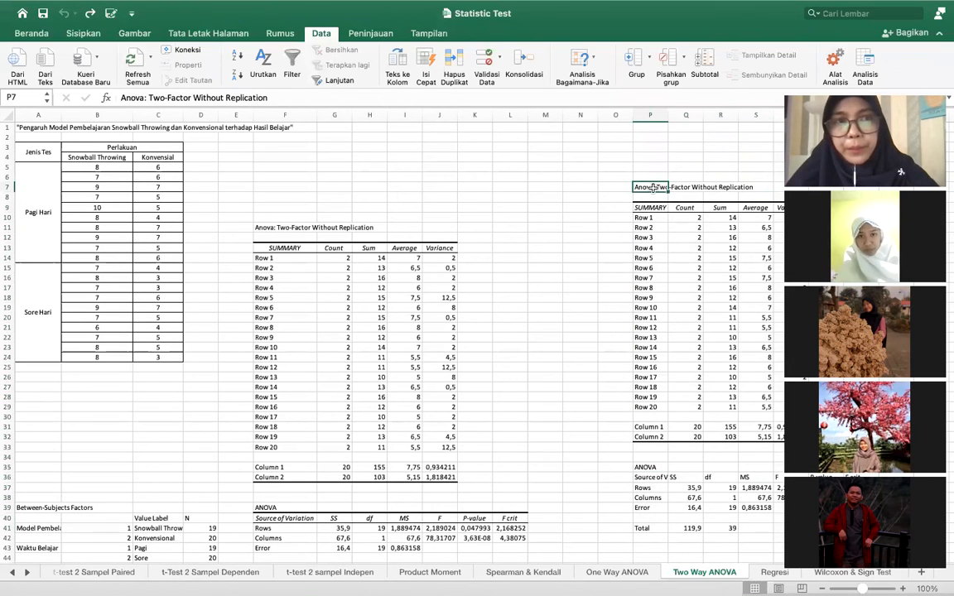
drag(650, 189, 745, 546)
key(Delete)
click(469, 256)
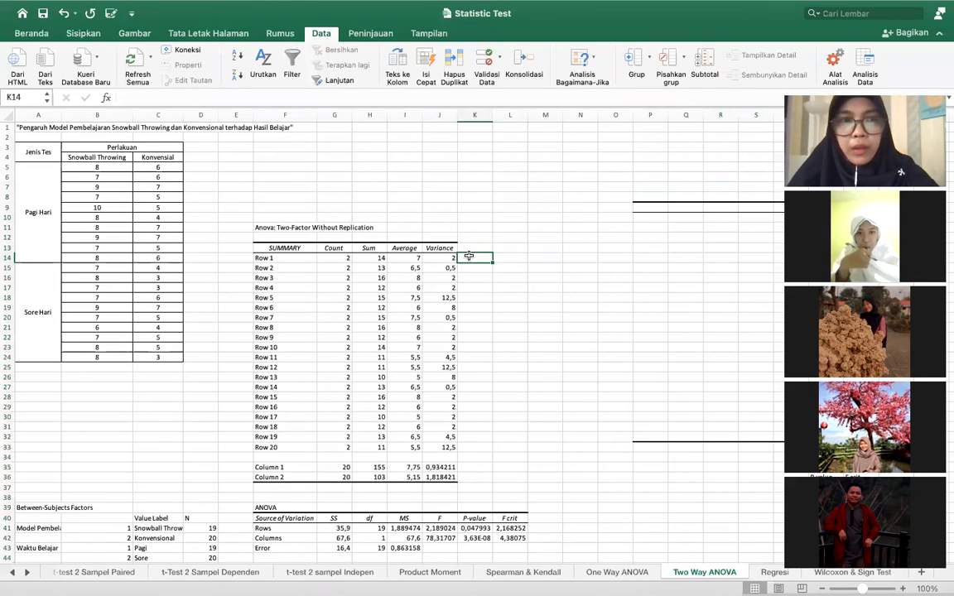
Examine the existing two-factor ANOVA table and the factors listed in the Between-Subjects Factors table
scroll(151, 231, down, 1)
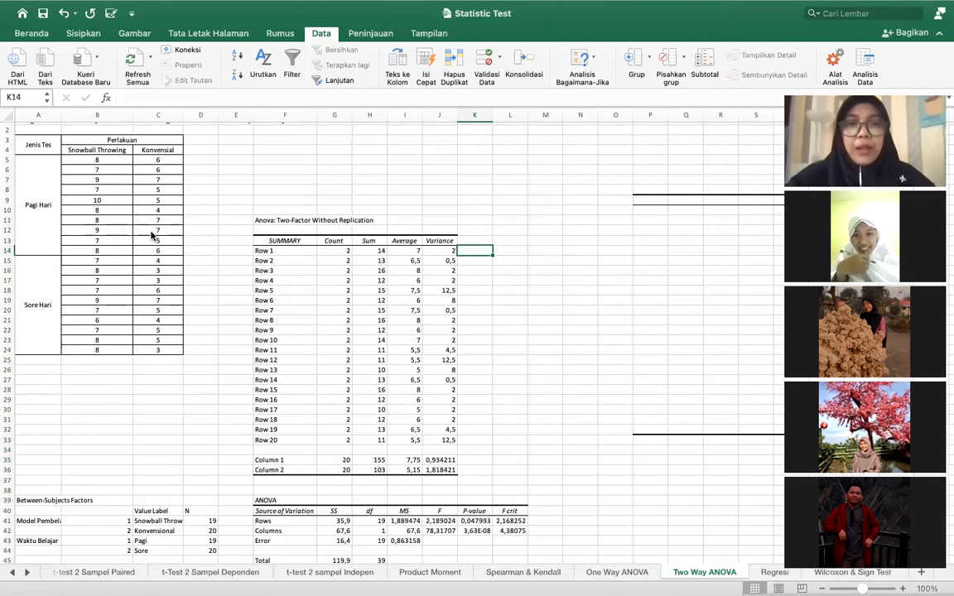
scroll(307, 365, down, 5)
scroll(308, 365, down, 3)
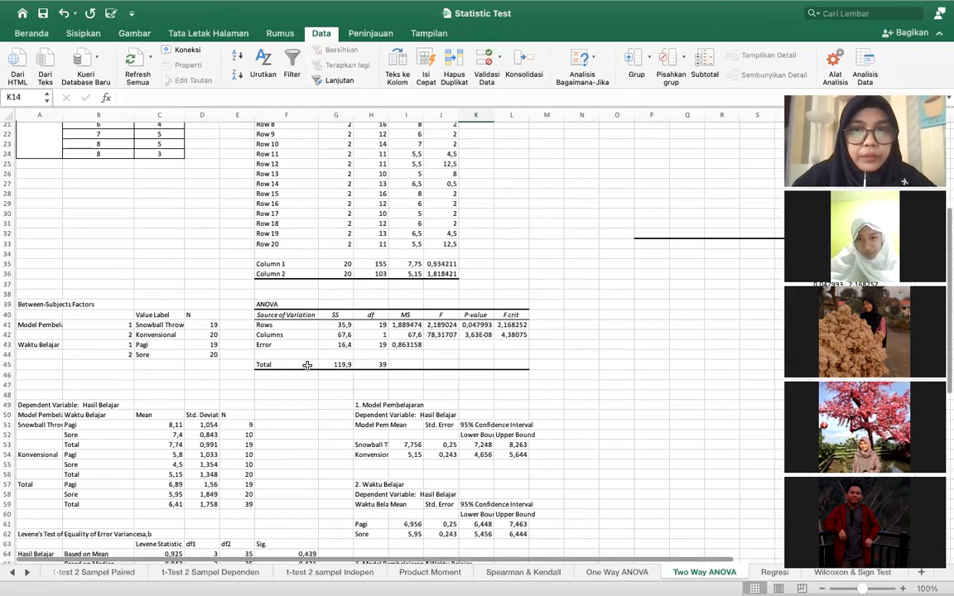
click(277, 315)
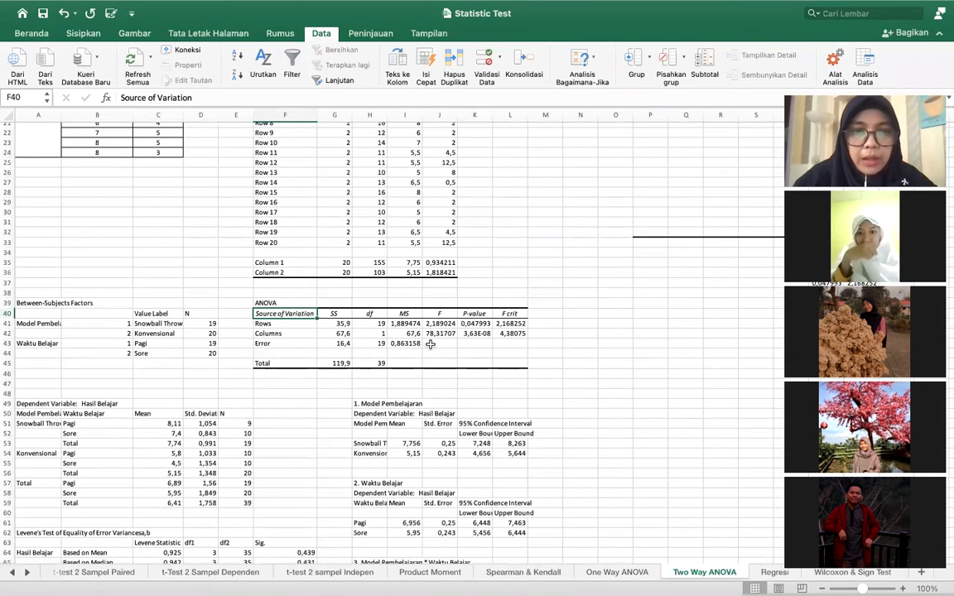
scroll(431, 343, down, 3)
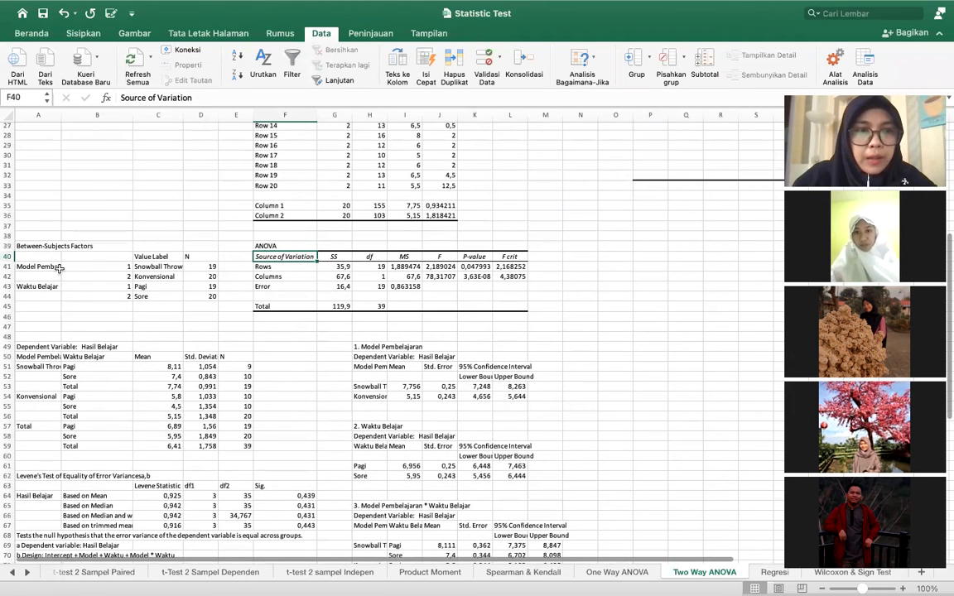
click(59, 267)
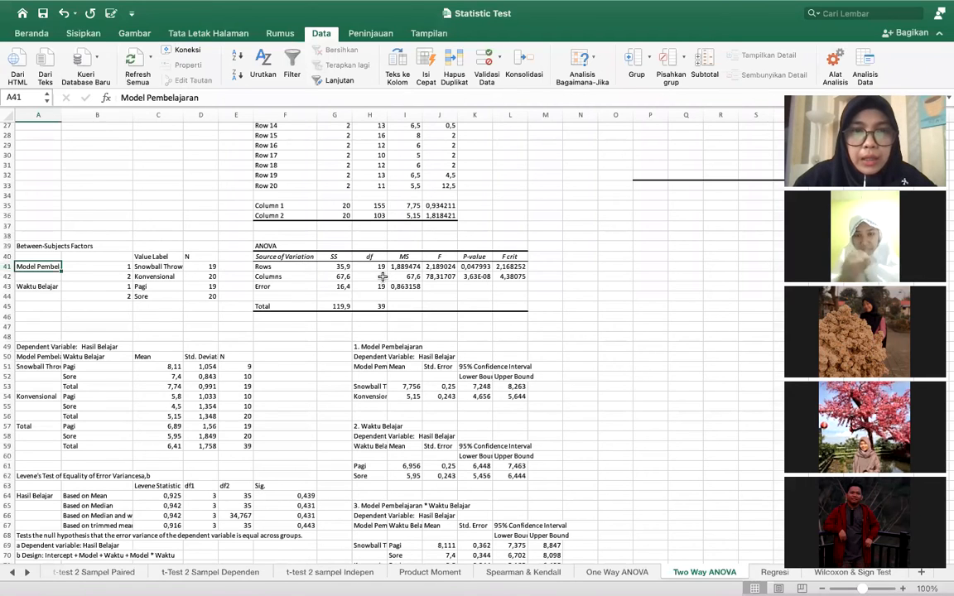
Examine the F, P-value and F crit values of the Rows source in the two-factor ANOVA table
click(443, 268)
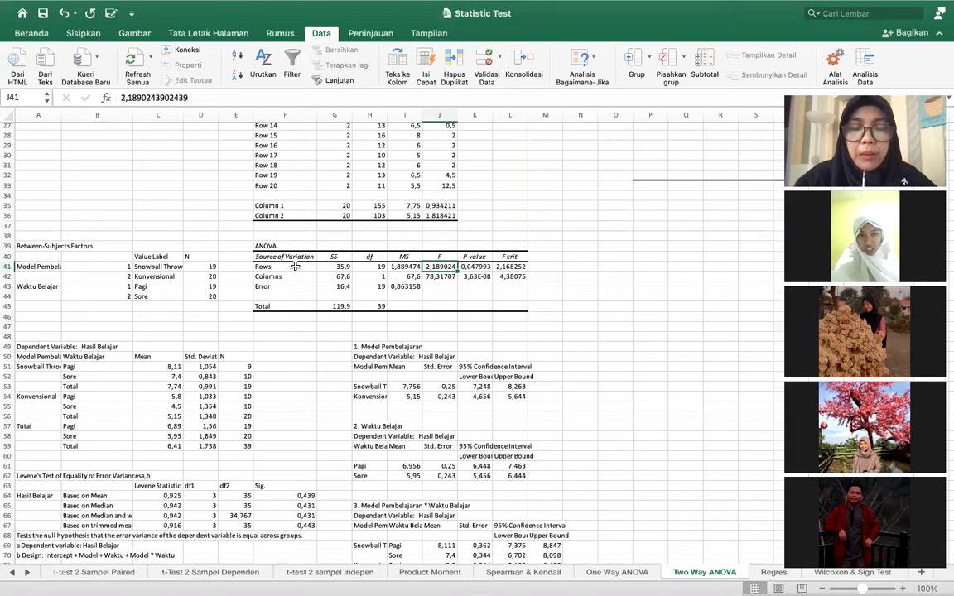
click(479, 267)
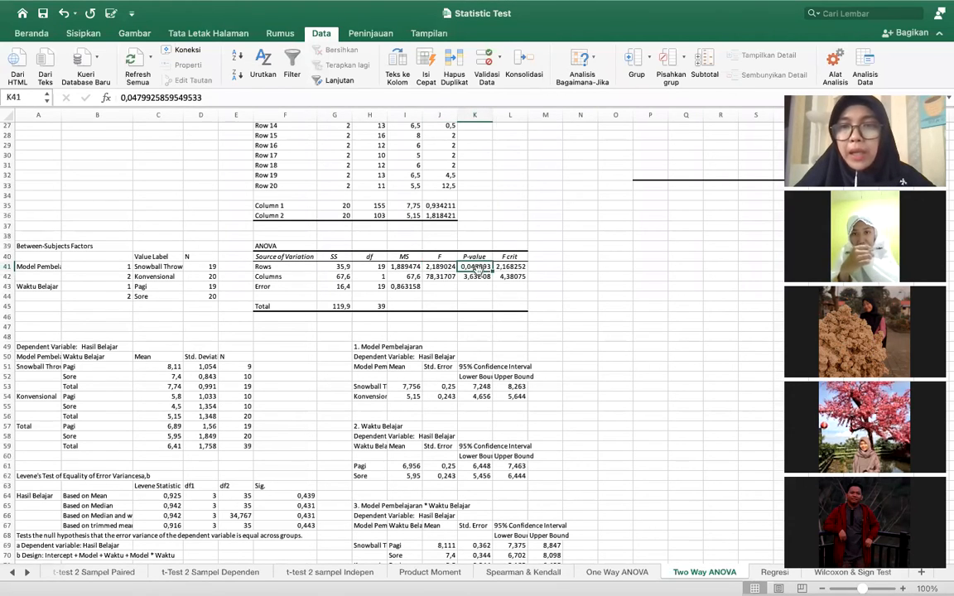
click(439, 266)
click(510, 266)
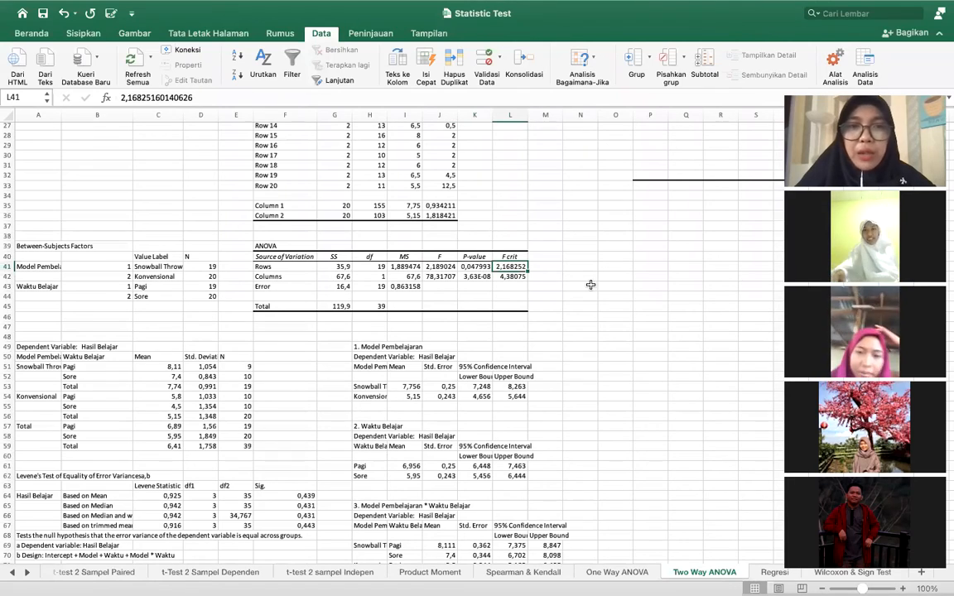
Examine the Levene's Test of Equality of Error Variances and Tests of Between-Subjects Effects tables on the Two Way ANOVA sheet
scroll(213, 362, down, 7)
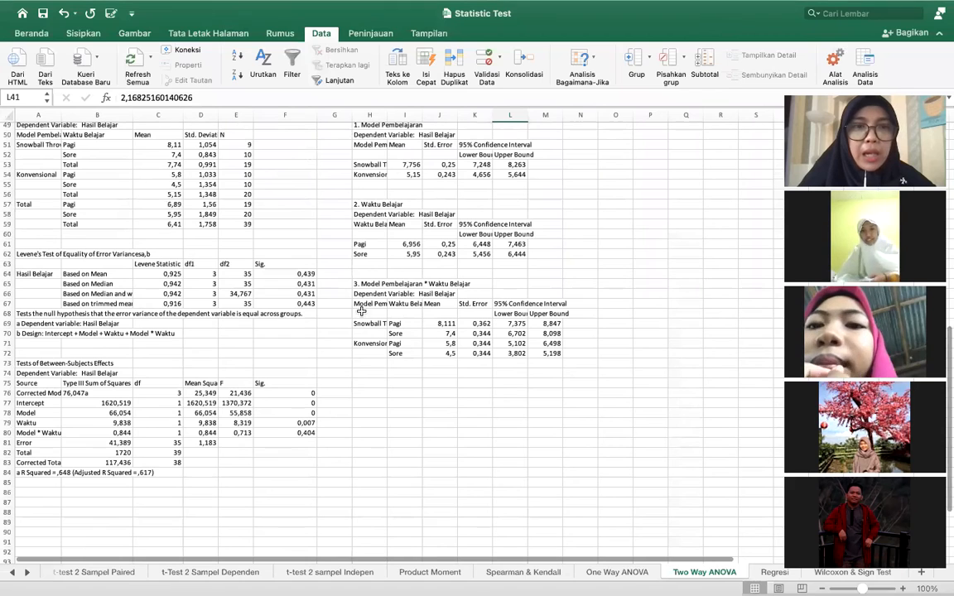
scroll(230, 378, up, 2)
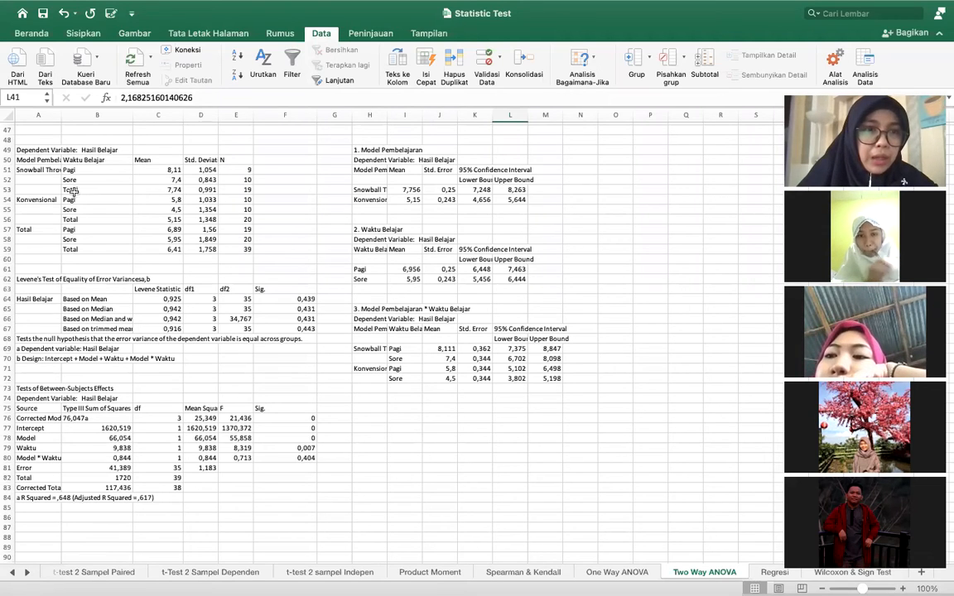
click(38, 279)
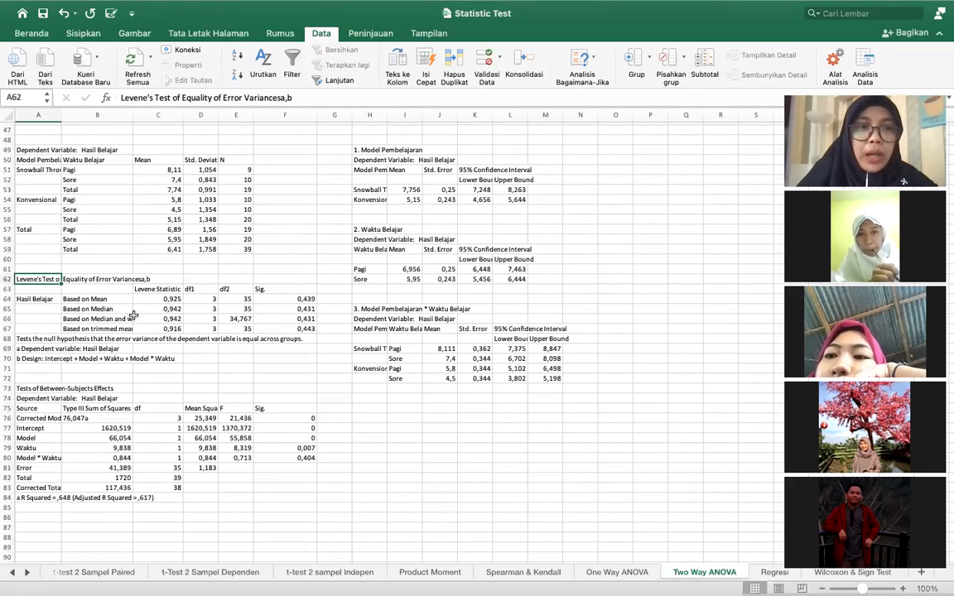
scroll(132, 316, down, 3)
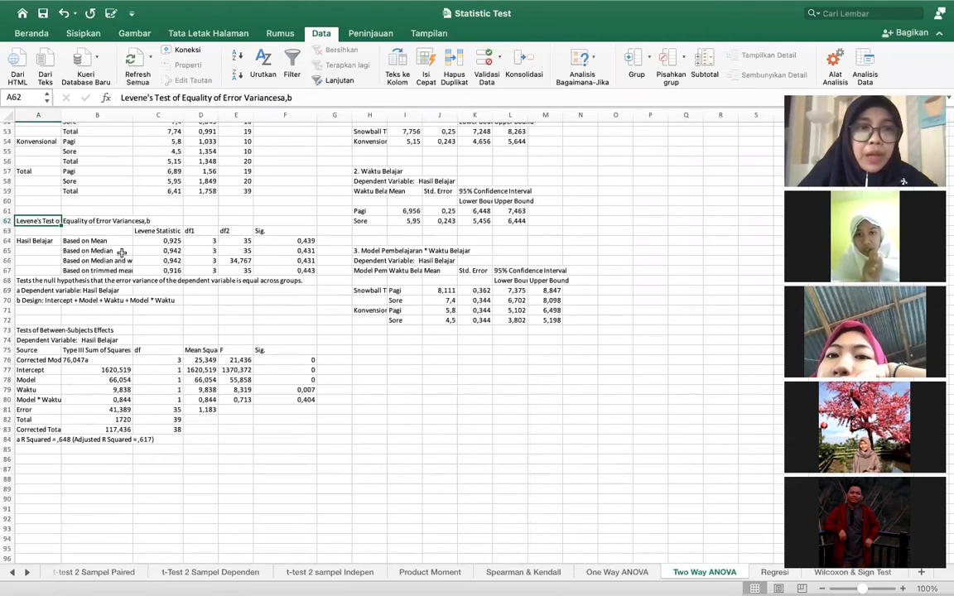
scroll(122, 253, down, 3)
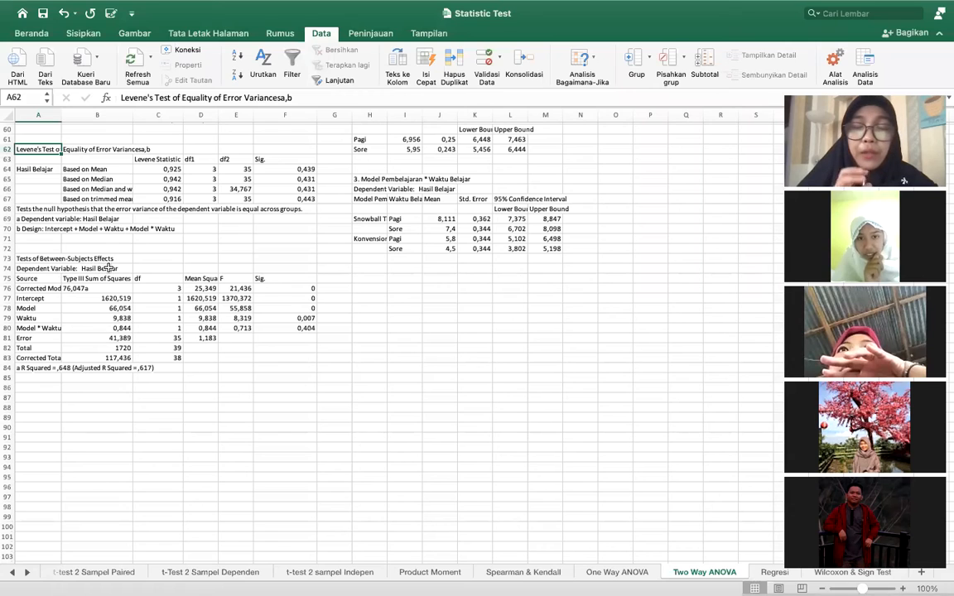
click(93, 278)
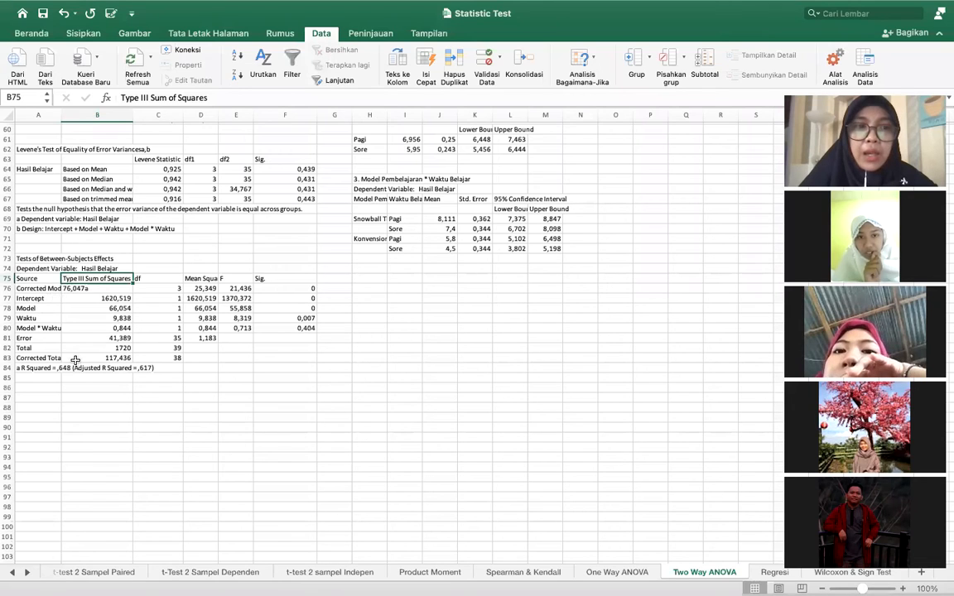
click(45, 340)
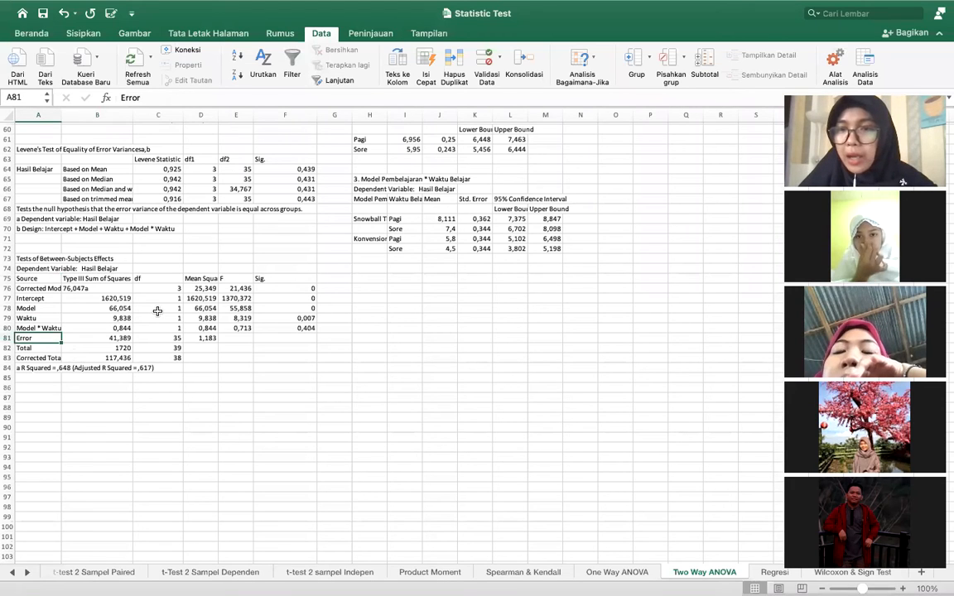
scroll(165, 331, up, 3)
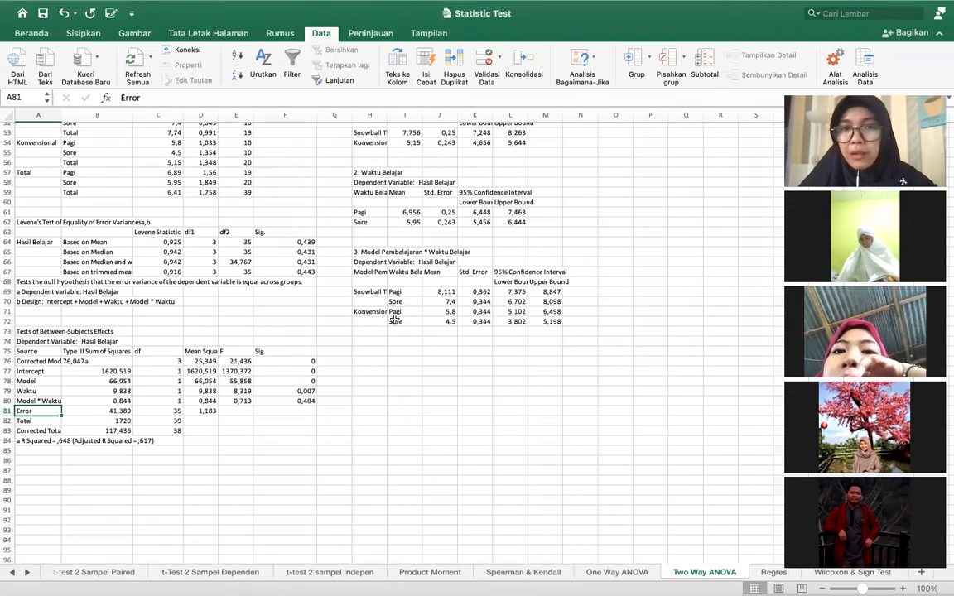
scroll(443, 318, up, 5)
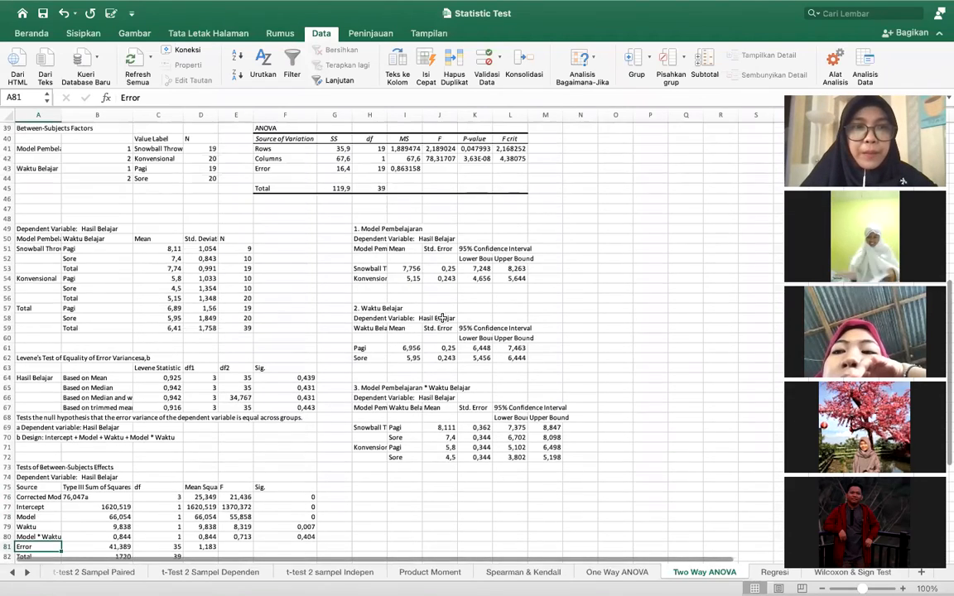
scroll(443, 322, up, 4)
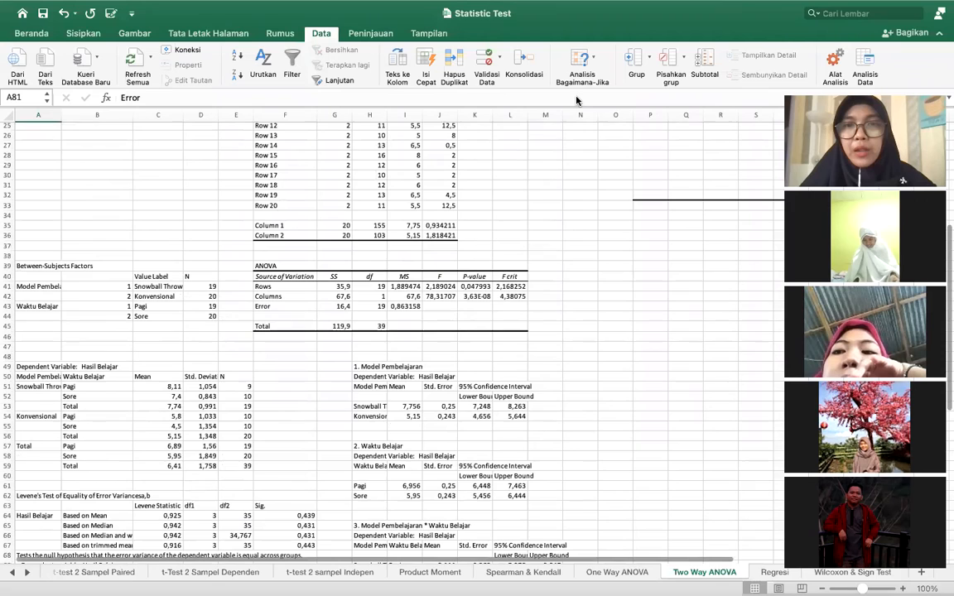
scroll(403, 259, up, 8)
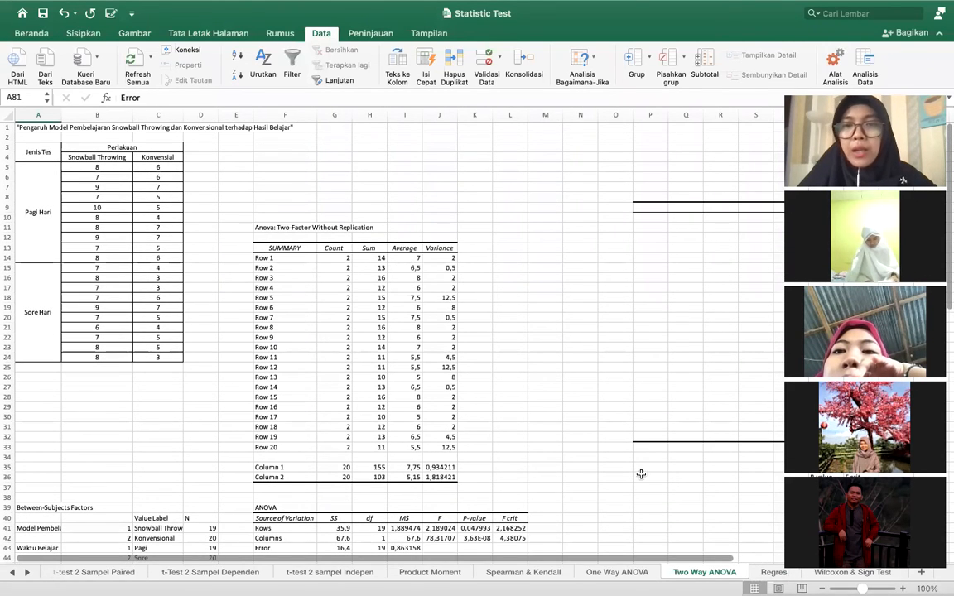
Open the Regresi sheet and review the Regression analysis tool's input and output options without running it
click(774, 572)
scroll(312, 301, up, 10)
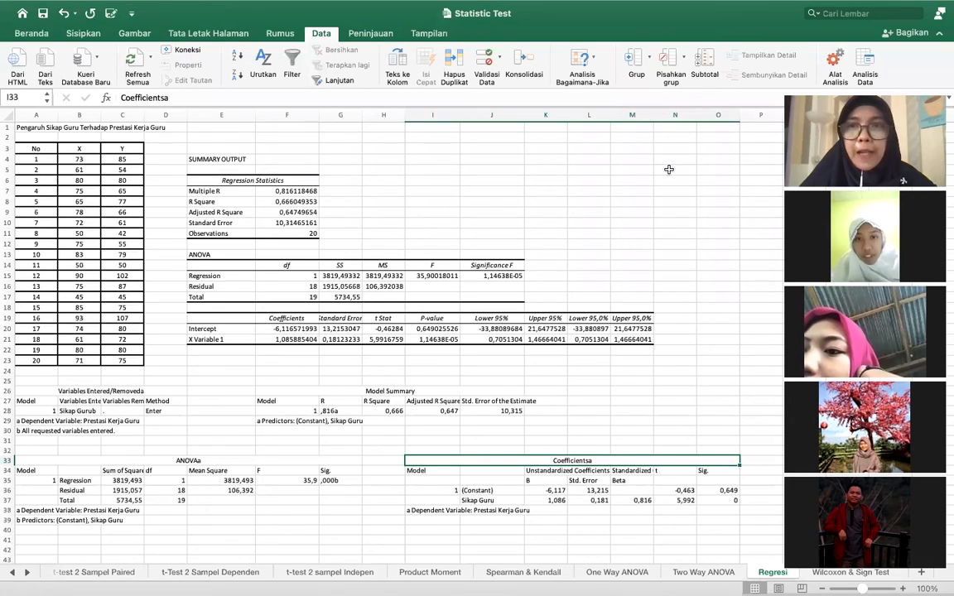
click(865, 66)
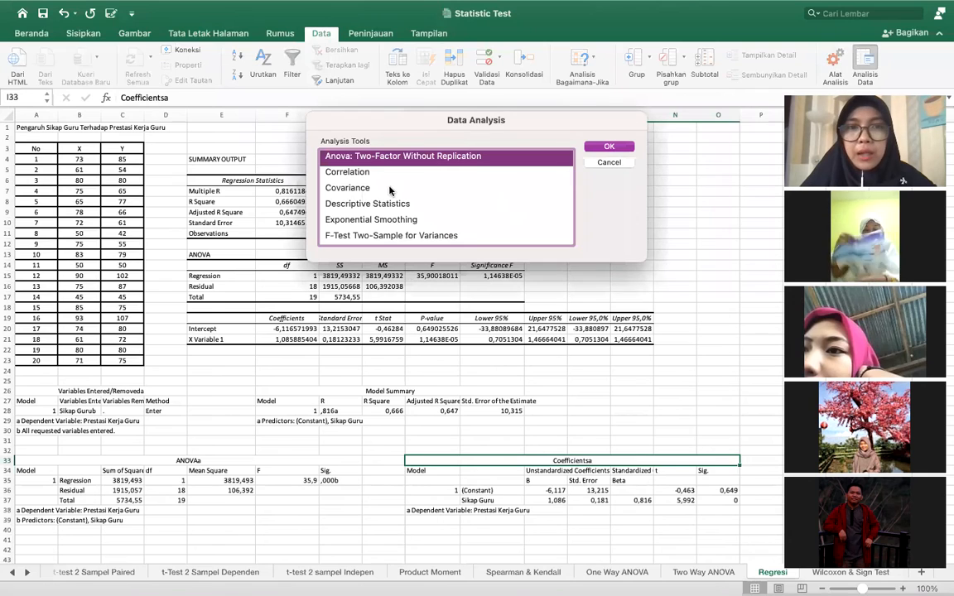
scroll(389, 193, down, 3)
scroll(389, 197, up, 5)
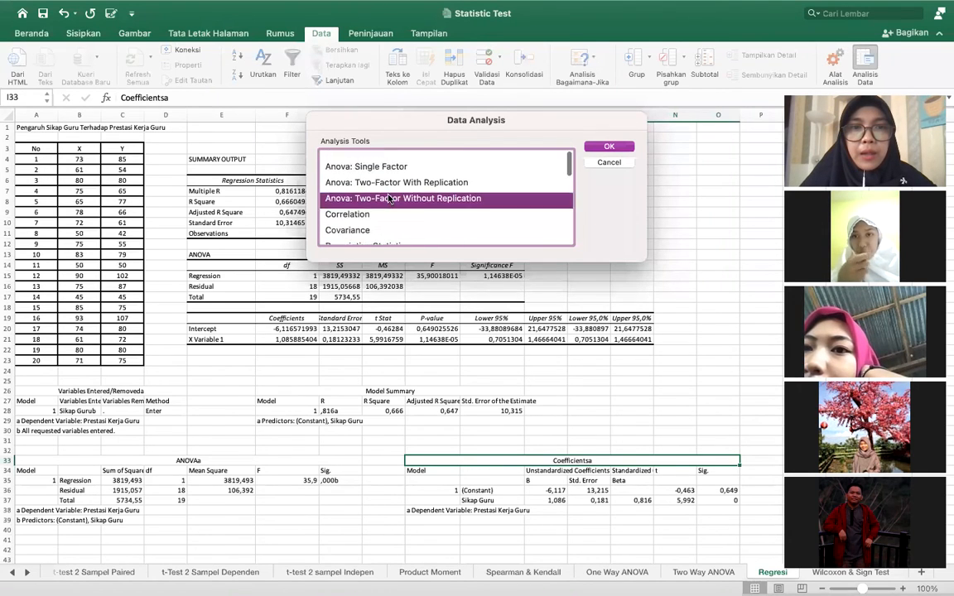
scroll(389, 199, down, 5)
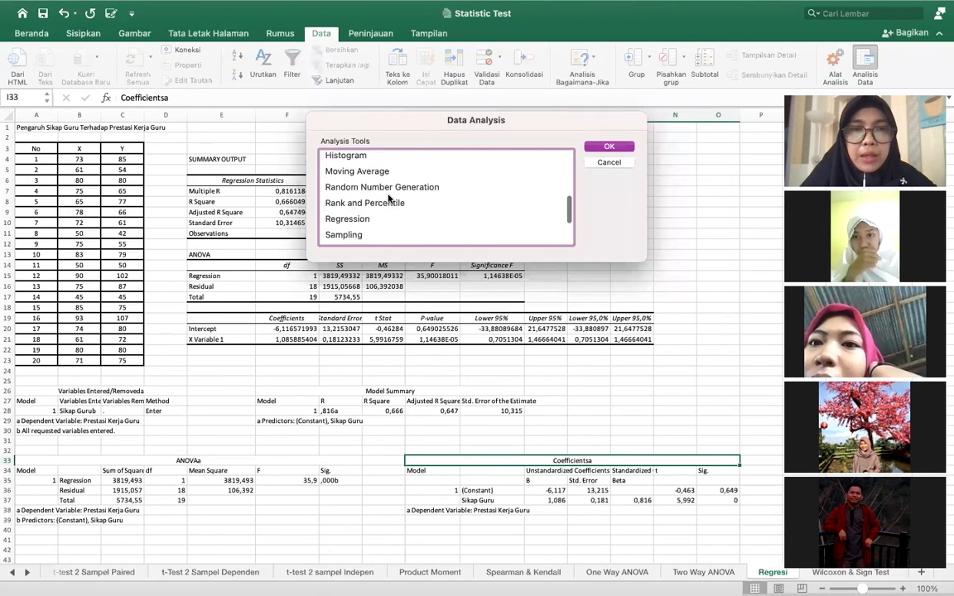
scroll(389, 197, down, 1)
click(353, 202)
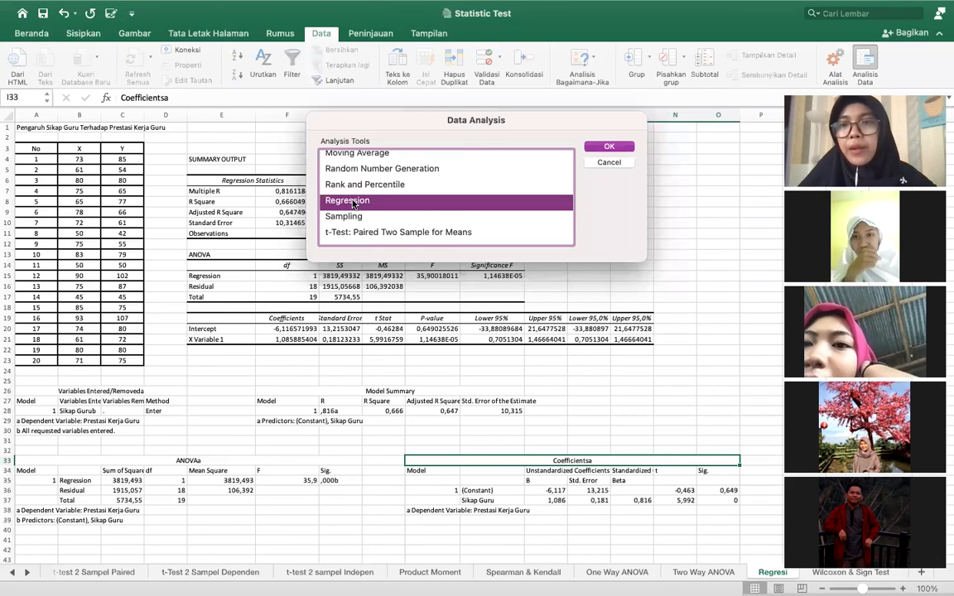
click(609, 147)
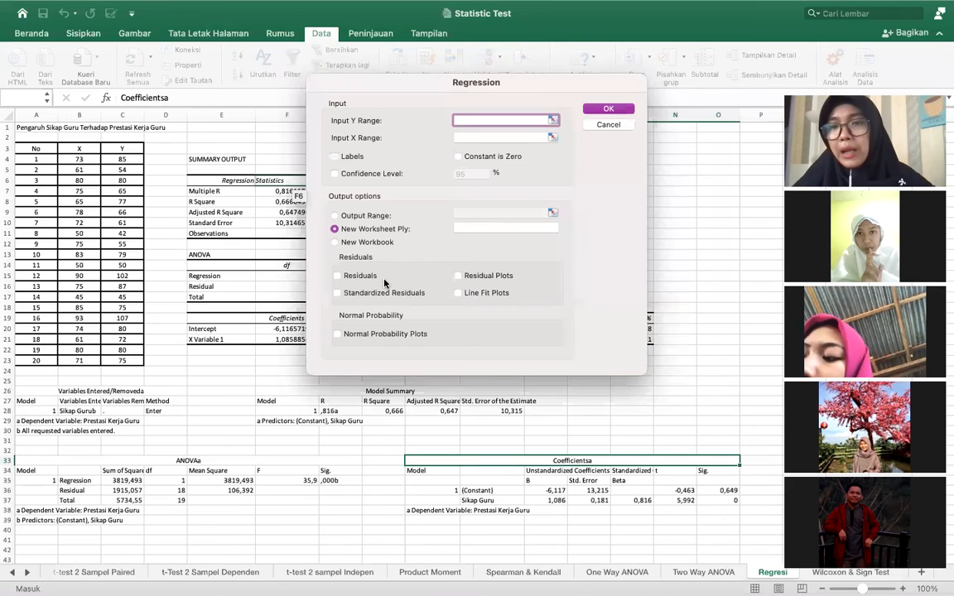
click(614, 126)
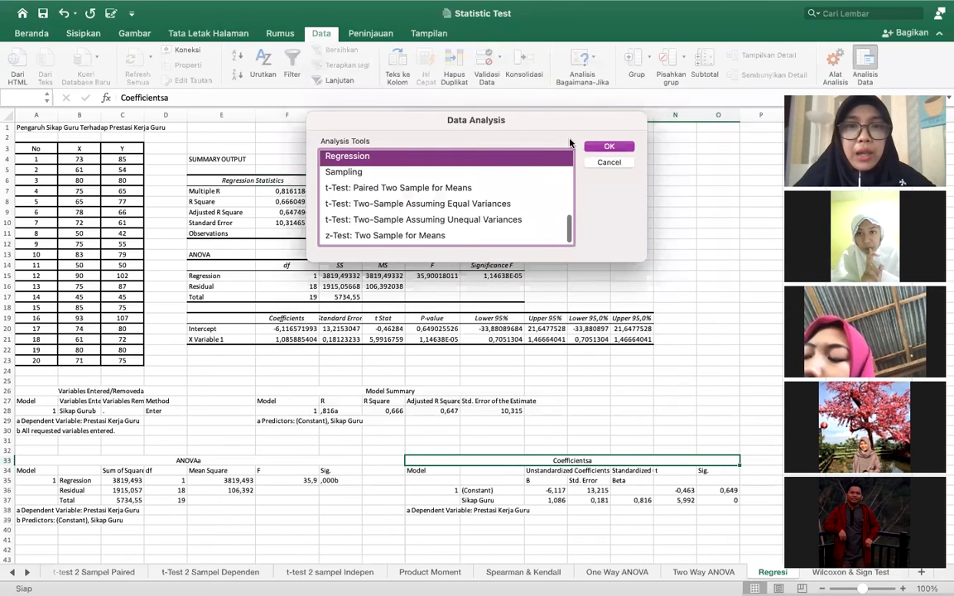
click(608, 162)
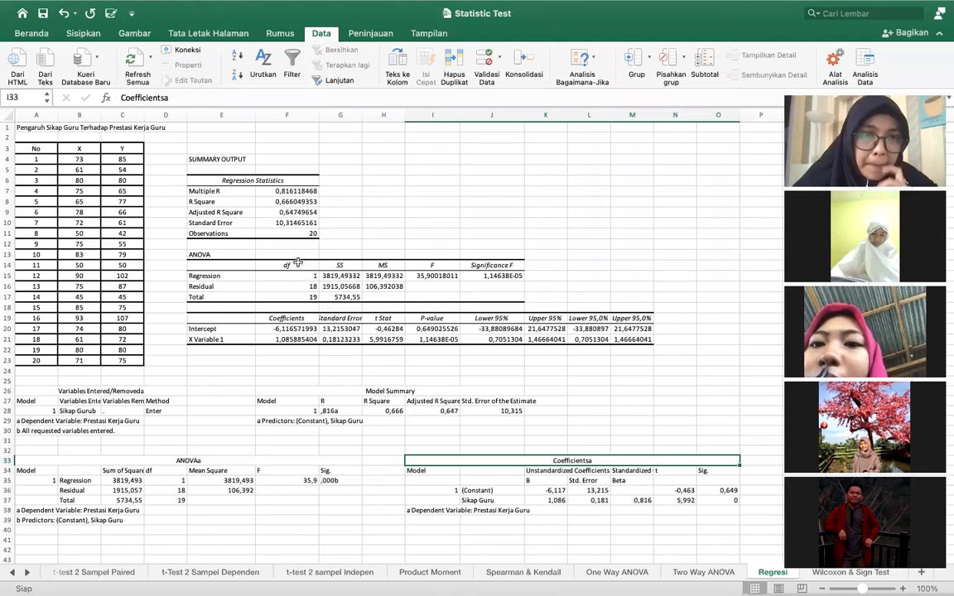
Examine the Regression Statistics and the Regression row's SS, MS, F and Significance F in the summary output's ANOVA table
click(247, 192)
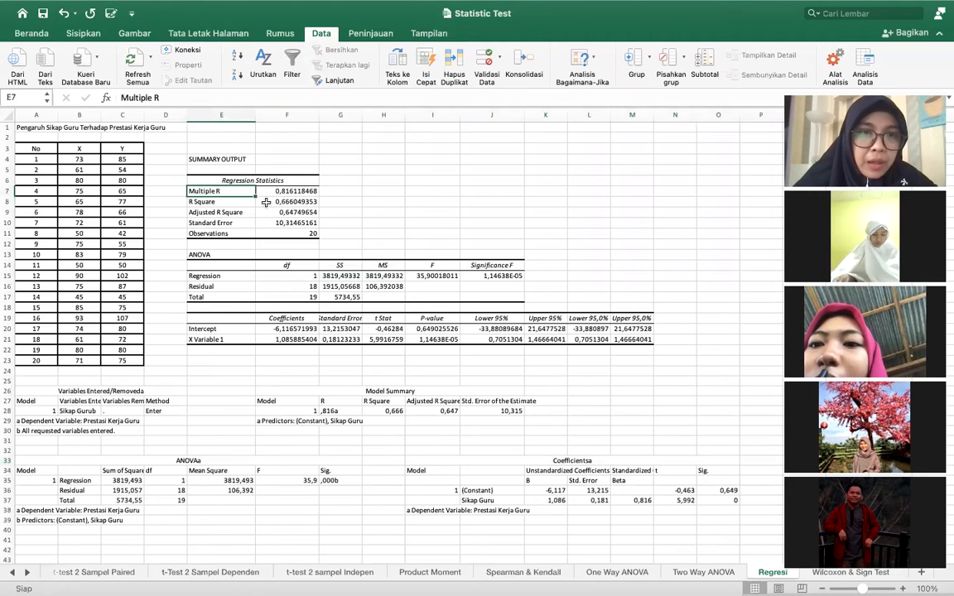
click(240, 202)
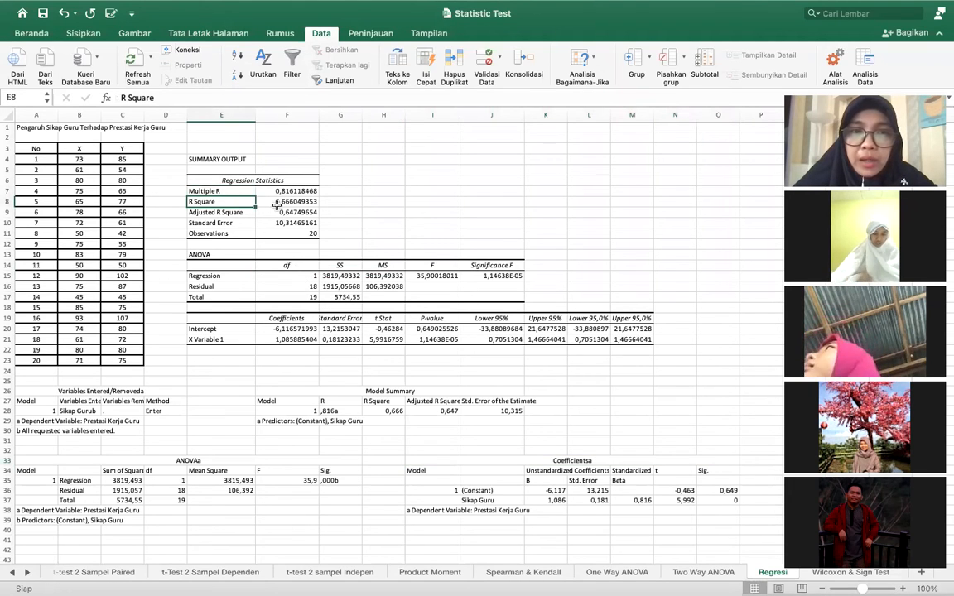
click(278, 203)
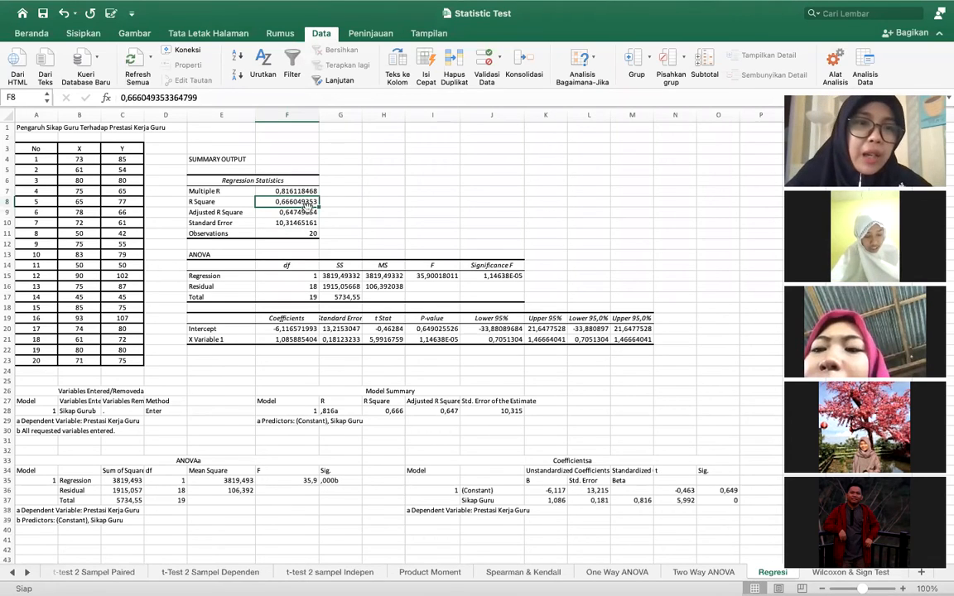
click(234, 215)
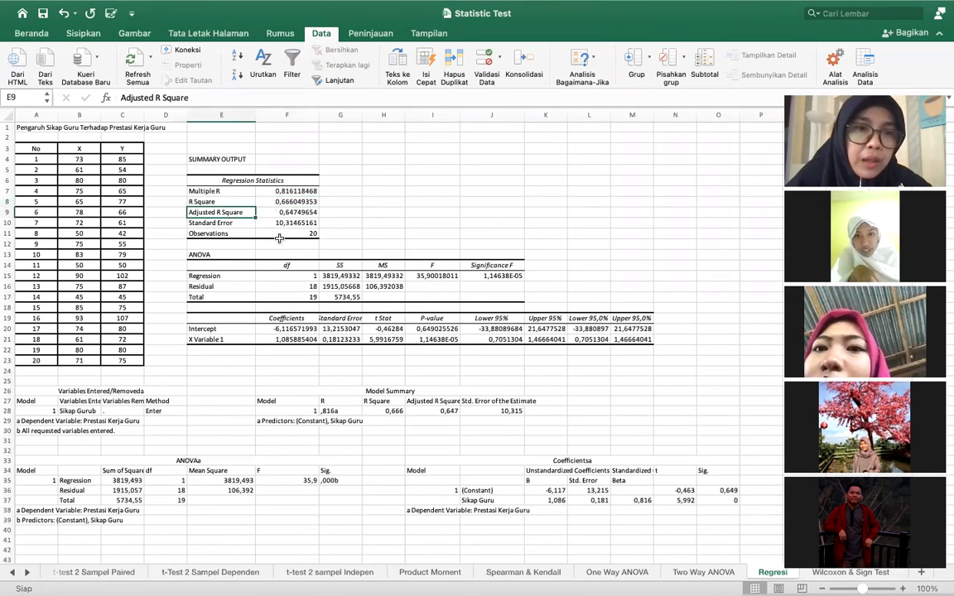
click(261, 222)
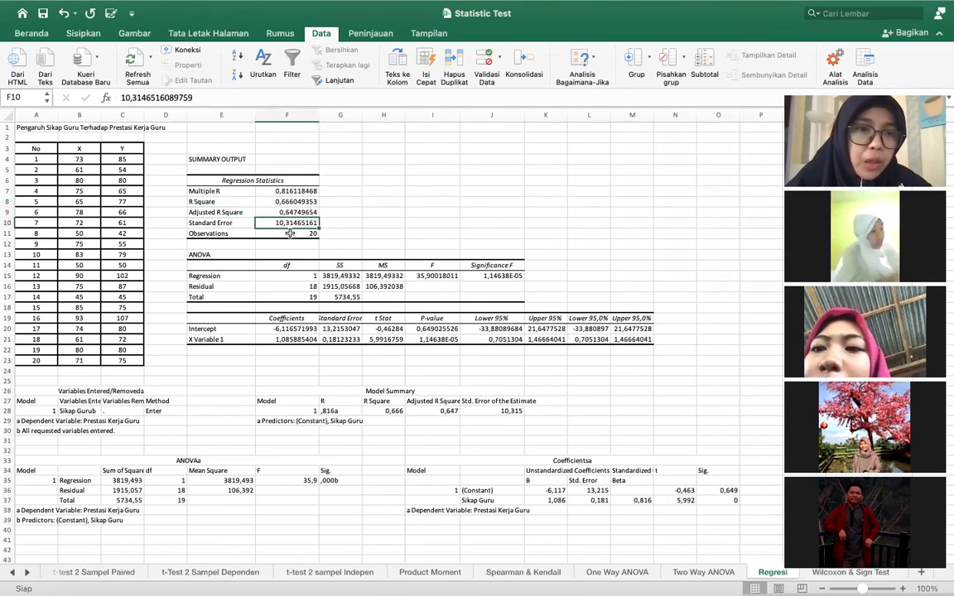
click(213, 277)
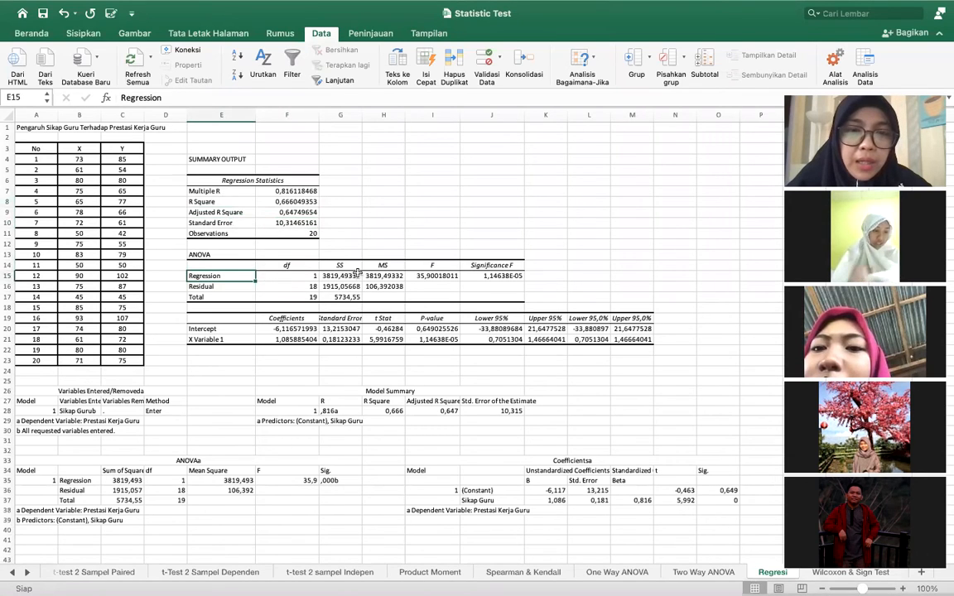
click(342, 275)
click(383, 275)
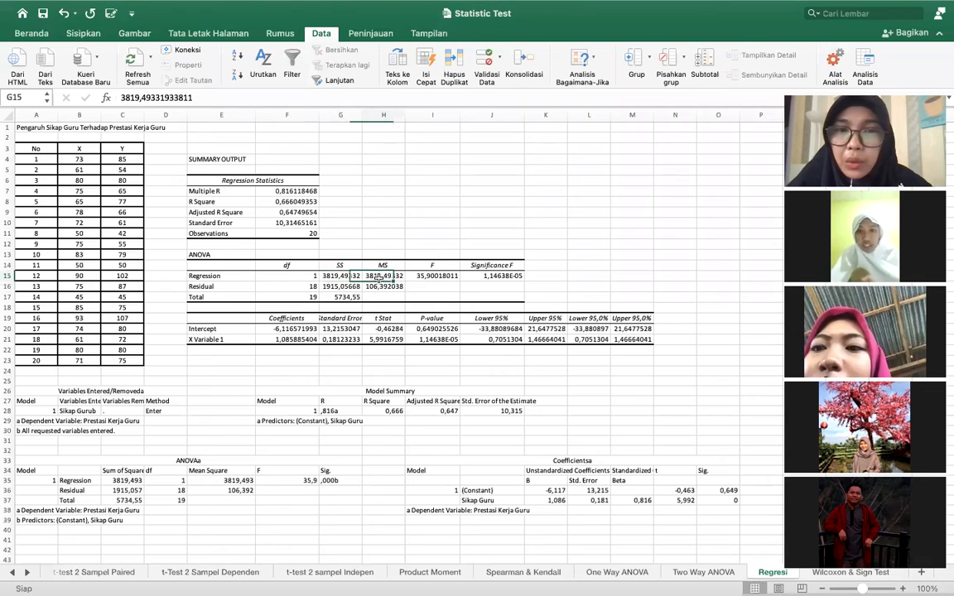
click(443, 277)
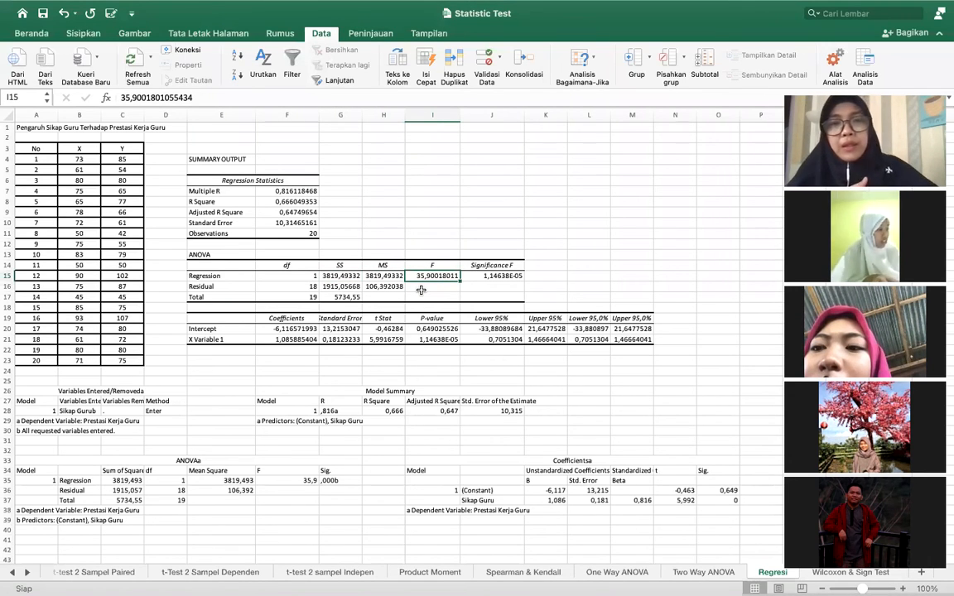
click(519, 276)
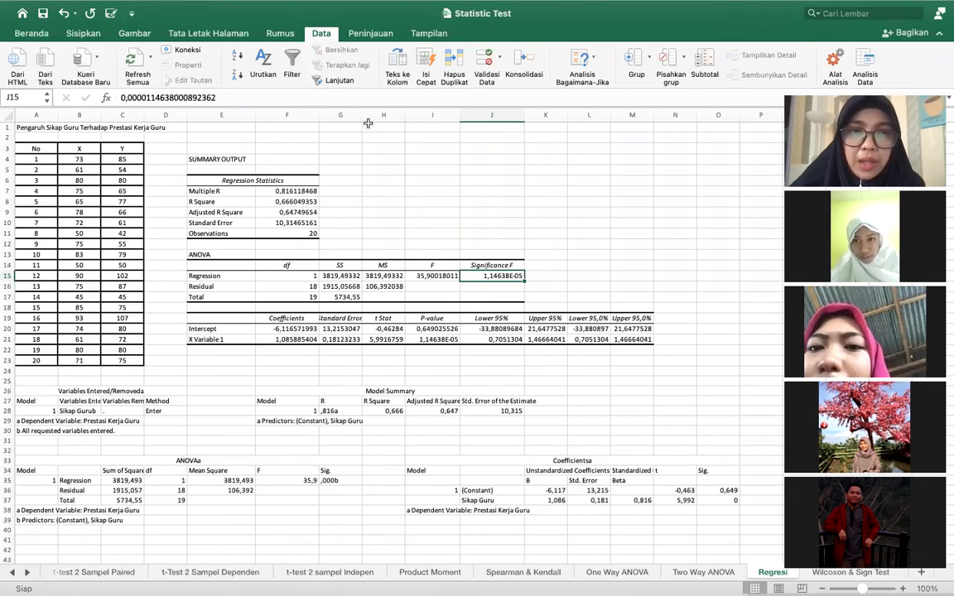
Widen column G slightly, and inspect the t Stat values of Intercept and X Variable 1 and the R Square value
drag(362, 114, 377, 114)
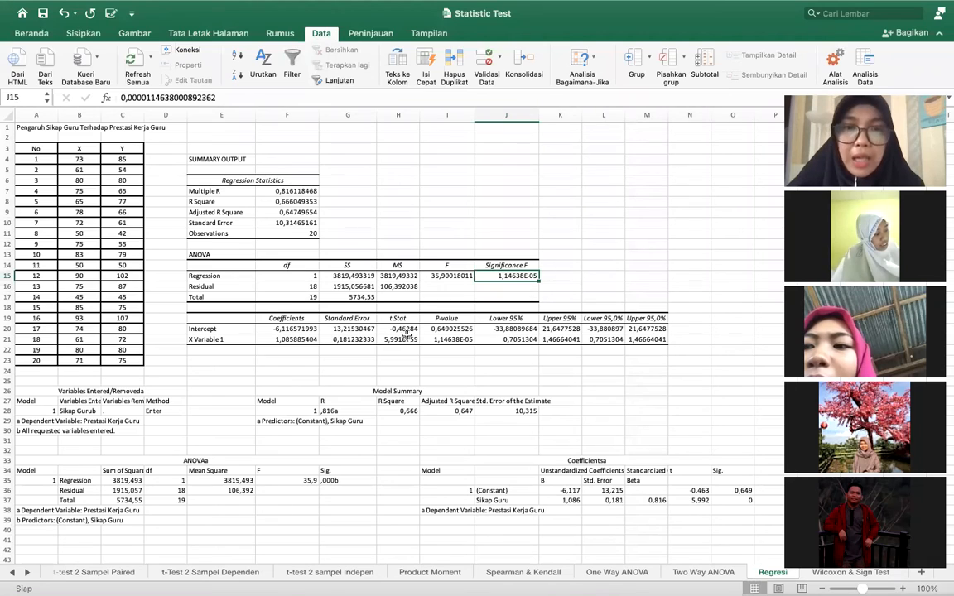
click(398, 329)
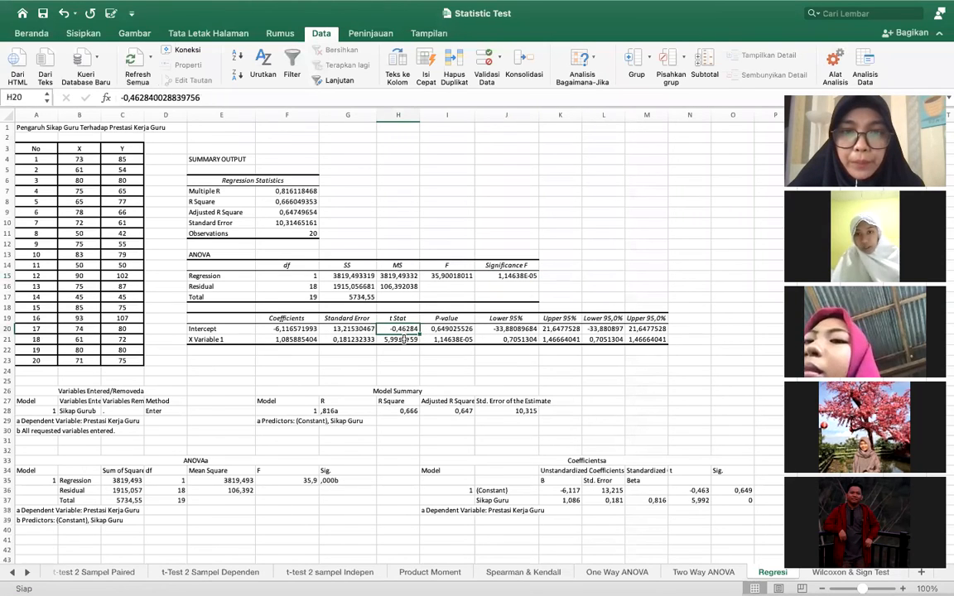
click(403, 339)
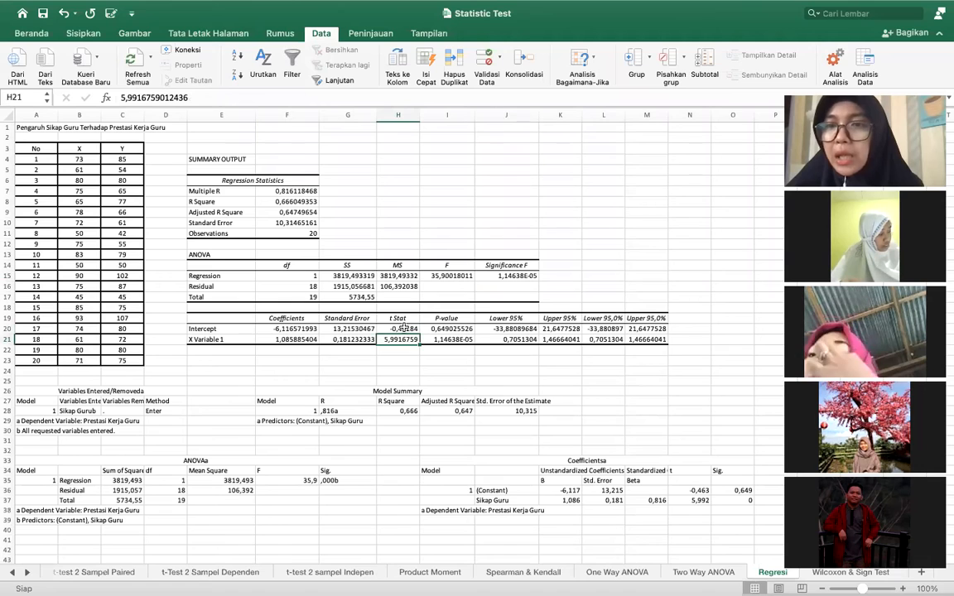
click(278, 202)
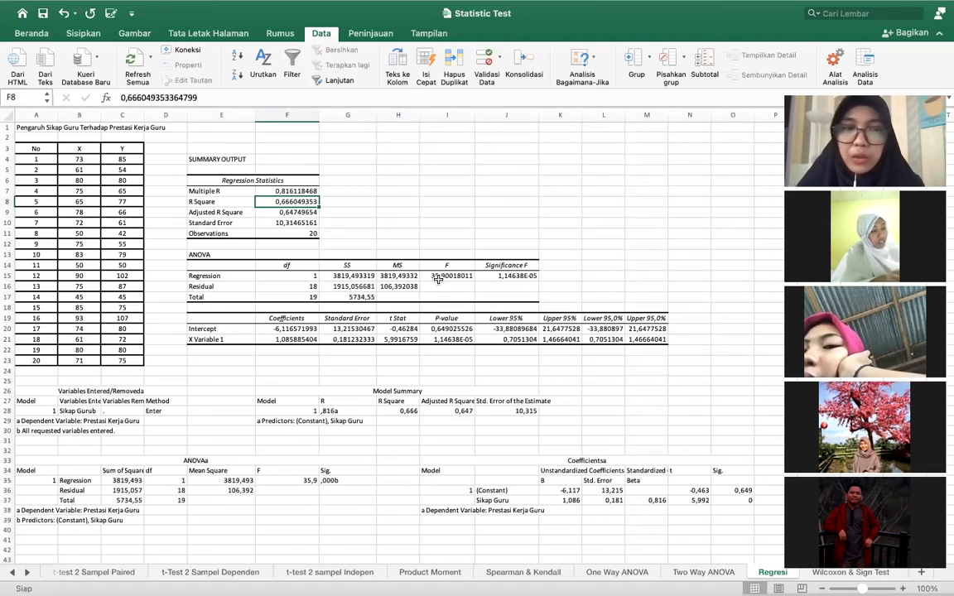
Compare the F value in the ANOVAa table with the summary output's F, and inspect its Sig. value and the dependent variable and predictor notes
scroll(438, 279, down, 5)
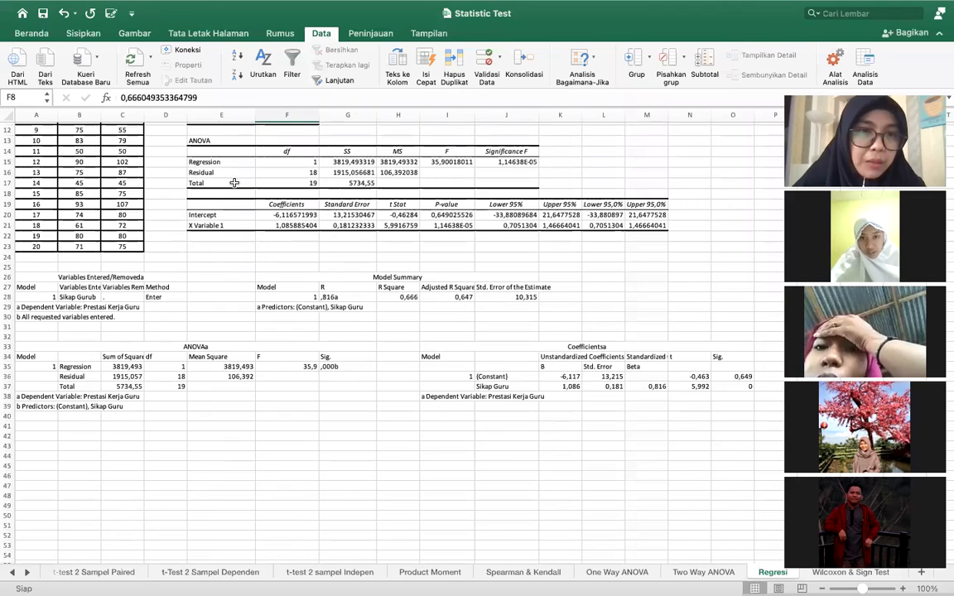
click(284, 368)
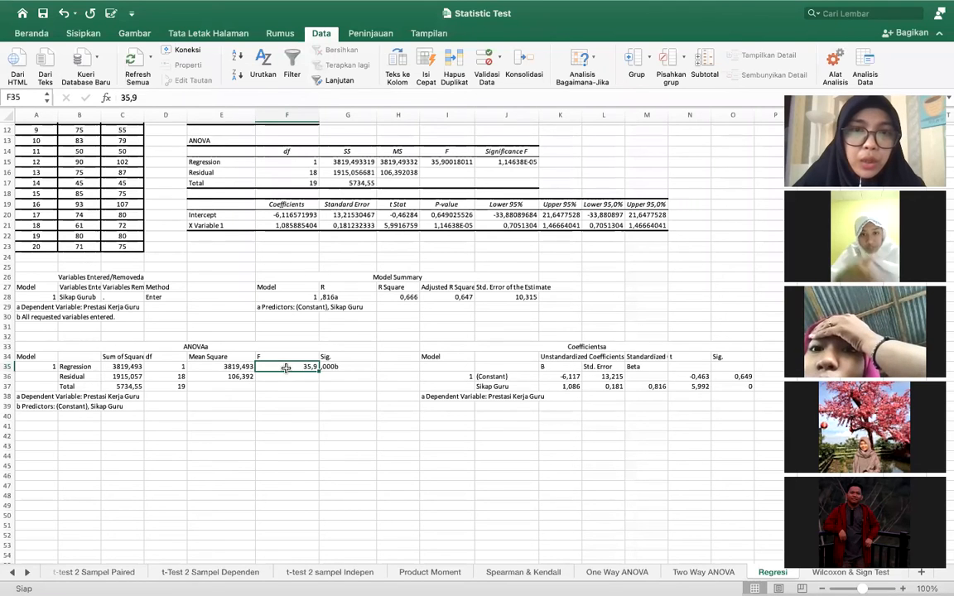
click(453, 164)
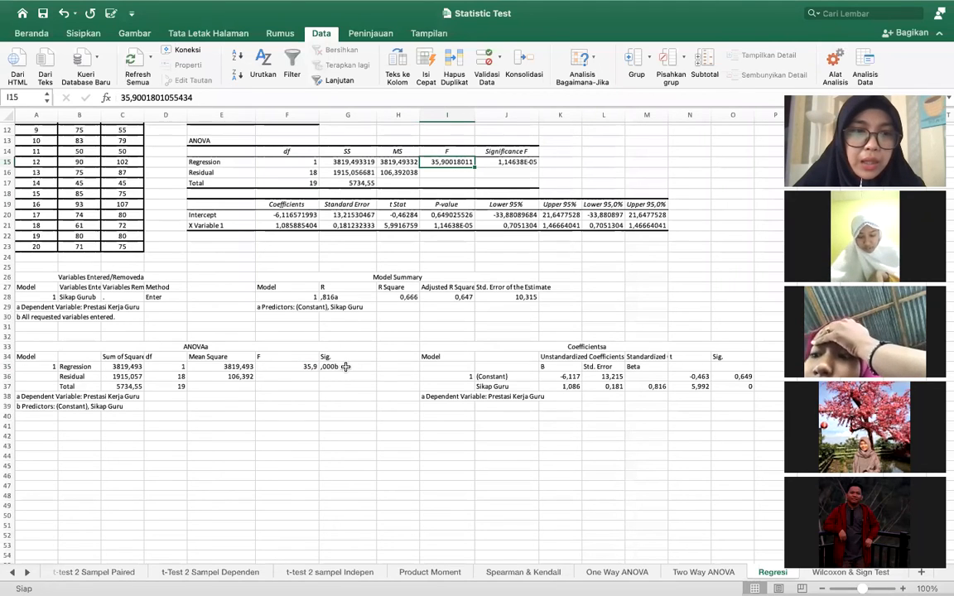
click(334, 367)
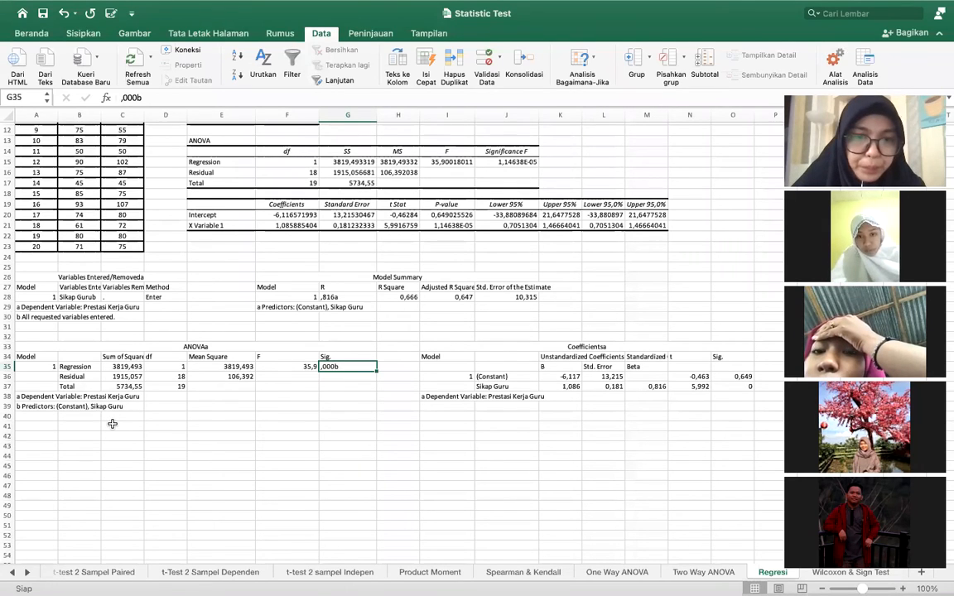
click(25, 396)
click(26, 406)
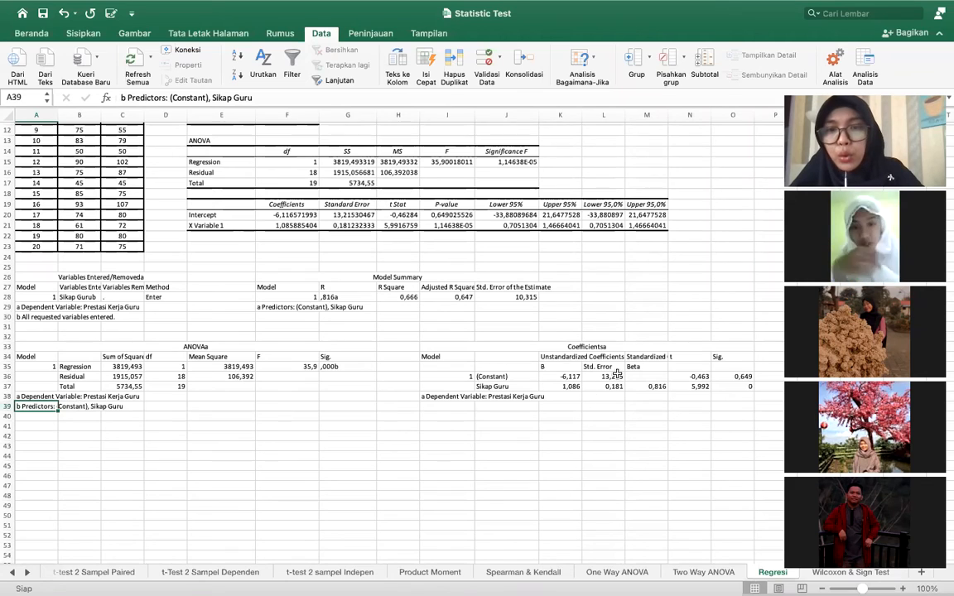
Inspect the t values of (Constant) and Sikap Guru in the Coefficientsa table alongside the ANOVAa table's F value
click(699, 377)
click(683, 357)
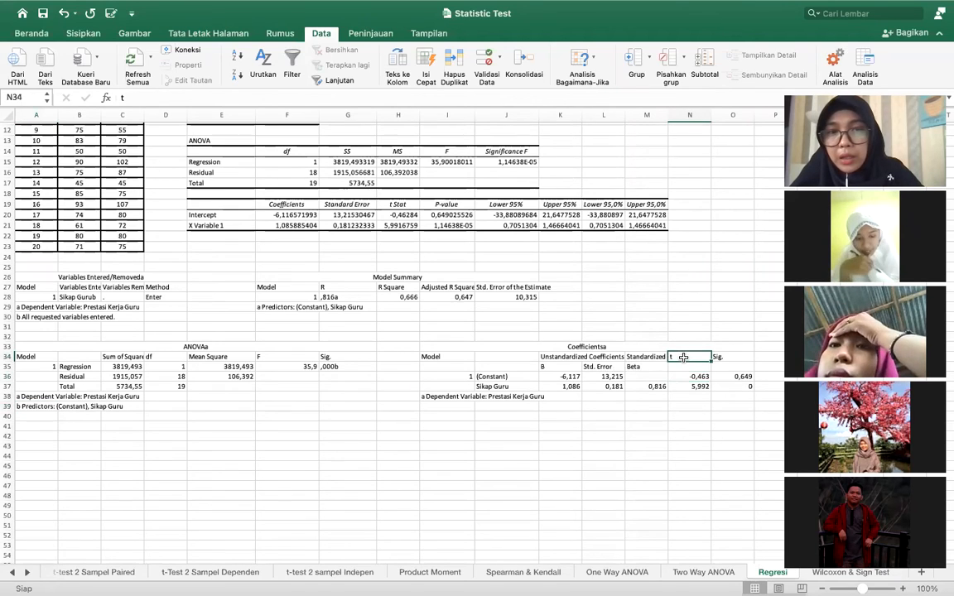
click(699, 386)
click(258, 365)
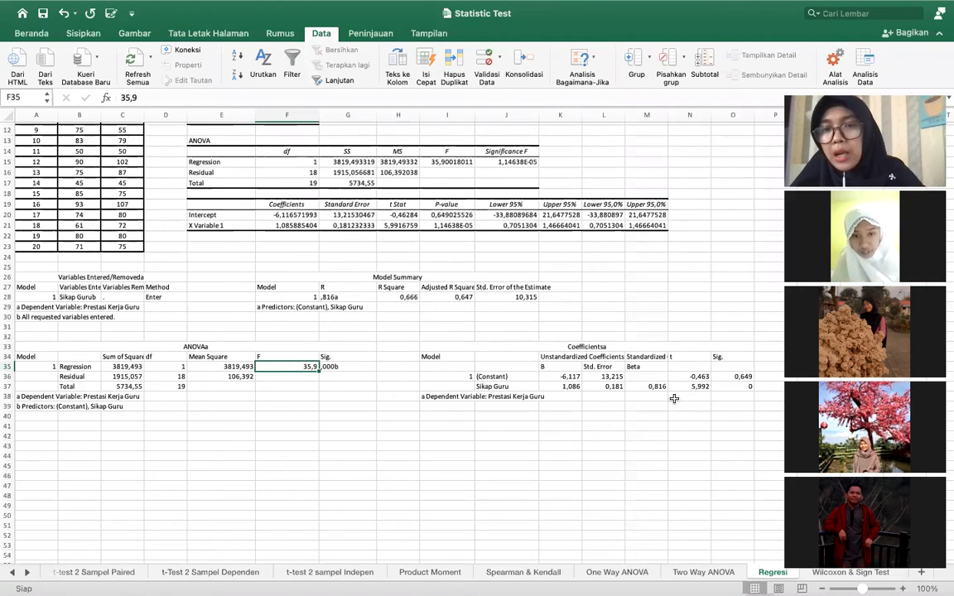
click(699, 377)
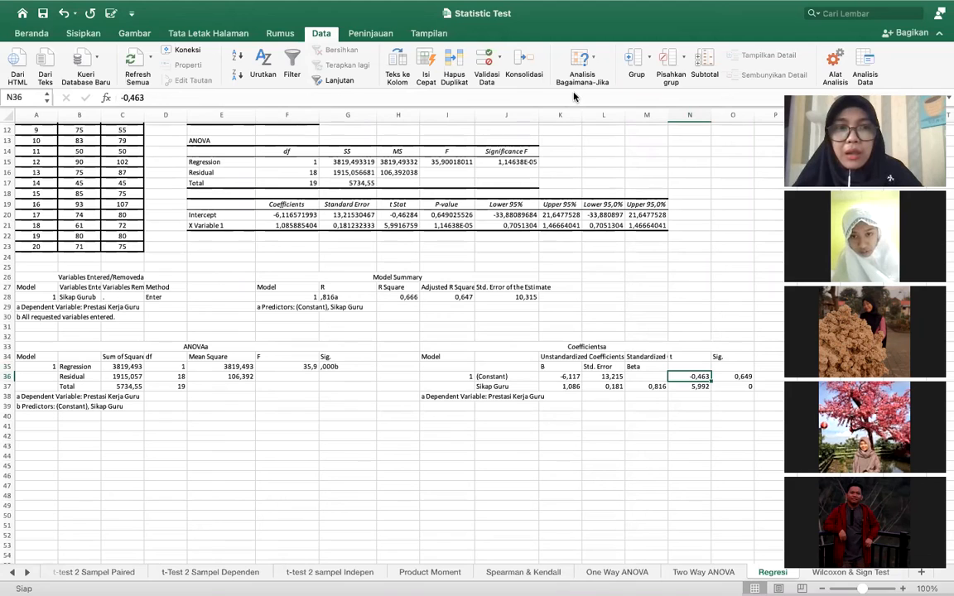
Compare R Square in the Model Summary table with R Square in the Regression Statistics table
click(402, 296)
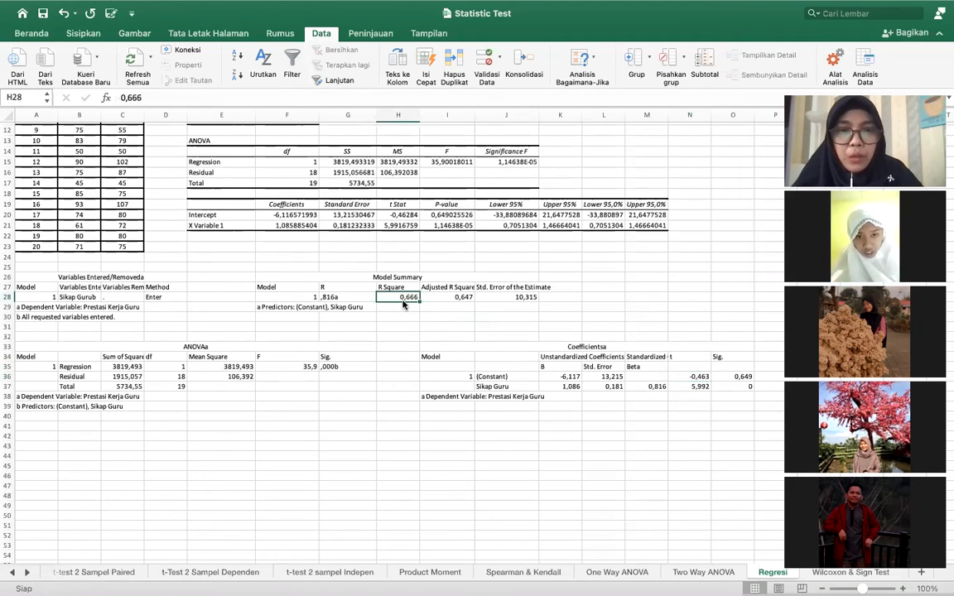
scroll(402, 305, up, 5)
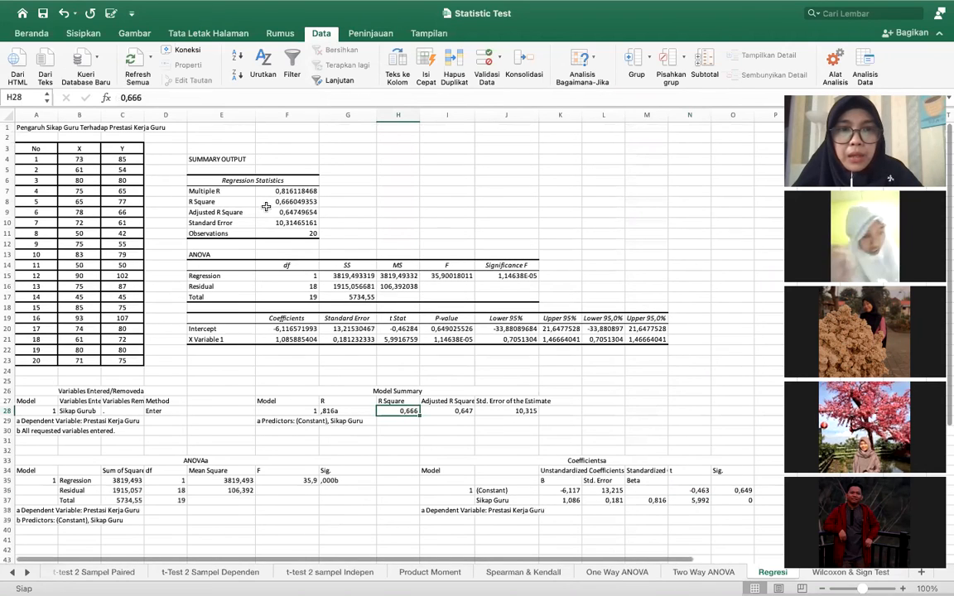
click(270, 202)
click(403, 410)
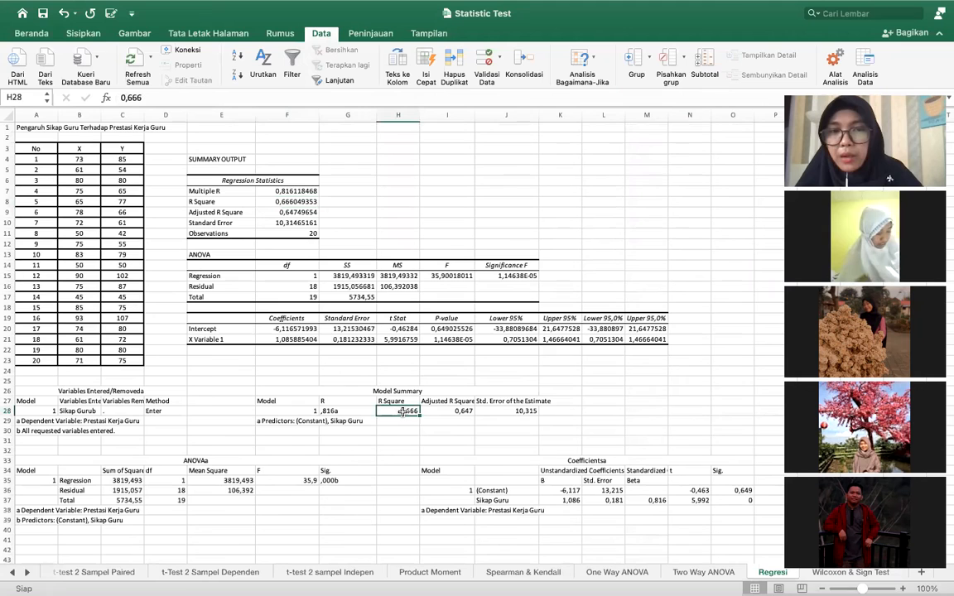
scroll(401, 414, down, 5)
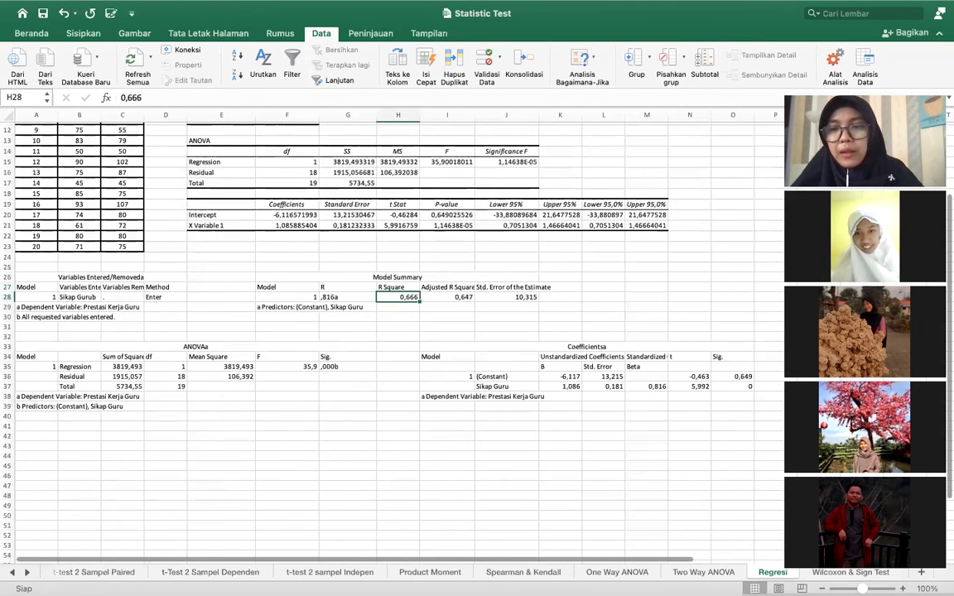
Review the data and result tables on the Wilcoxon & Sign Test, Mann Whitney, Chi Kuadrat and Kruskal Wallis sheets
click(843, 572)
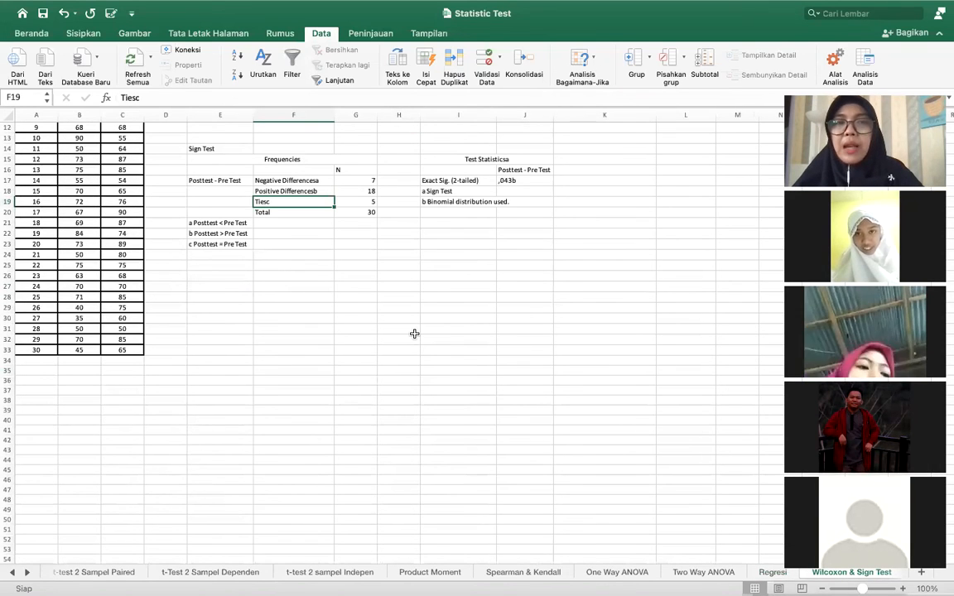
scroll(413, 334, up, 4)
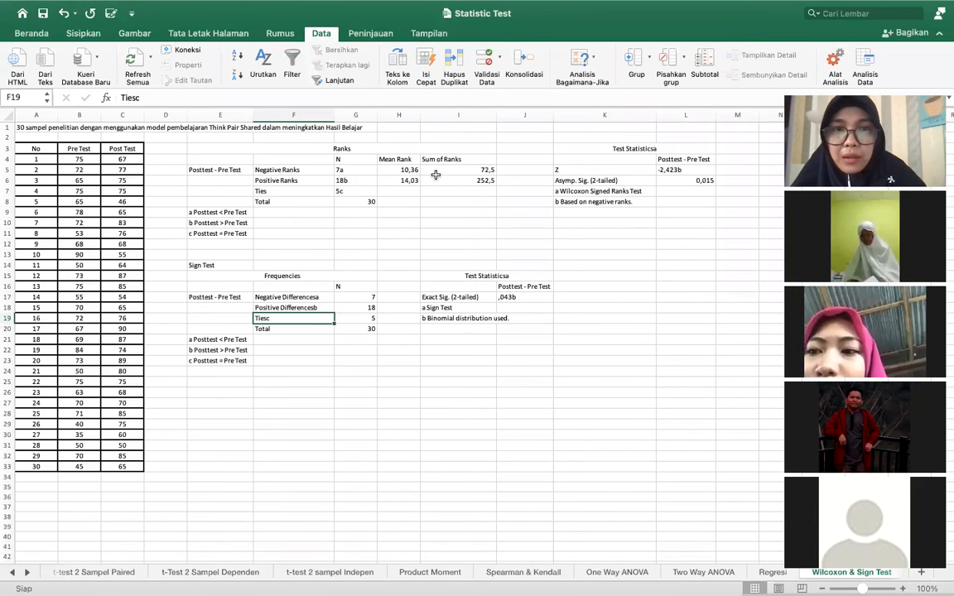
click(27, 572)
click(27, 572)
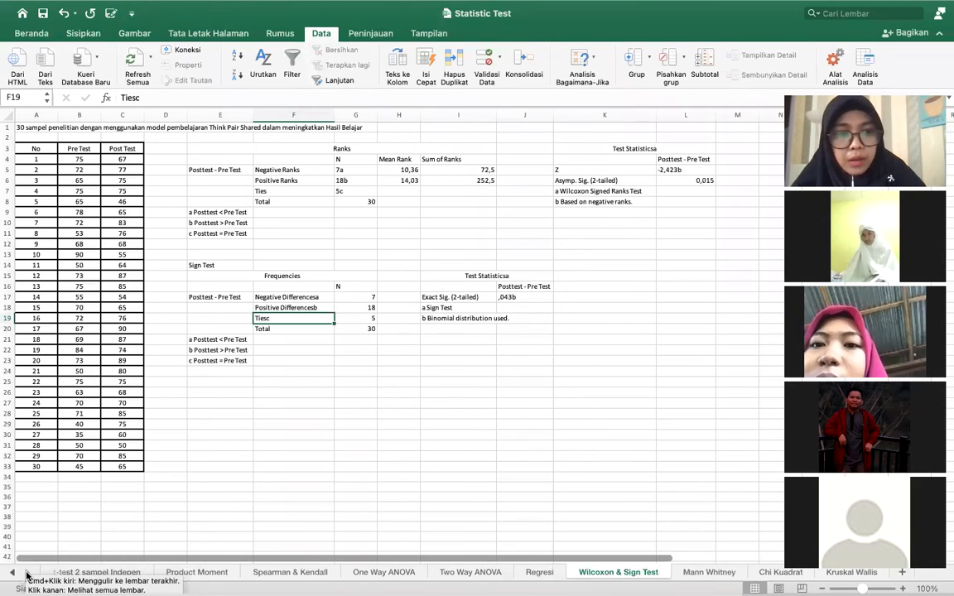
click(704, 574)
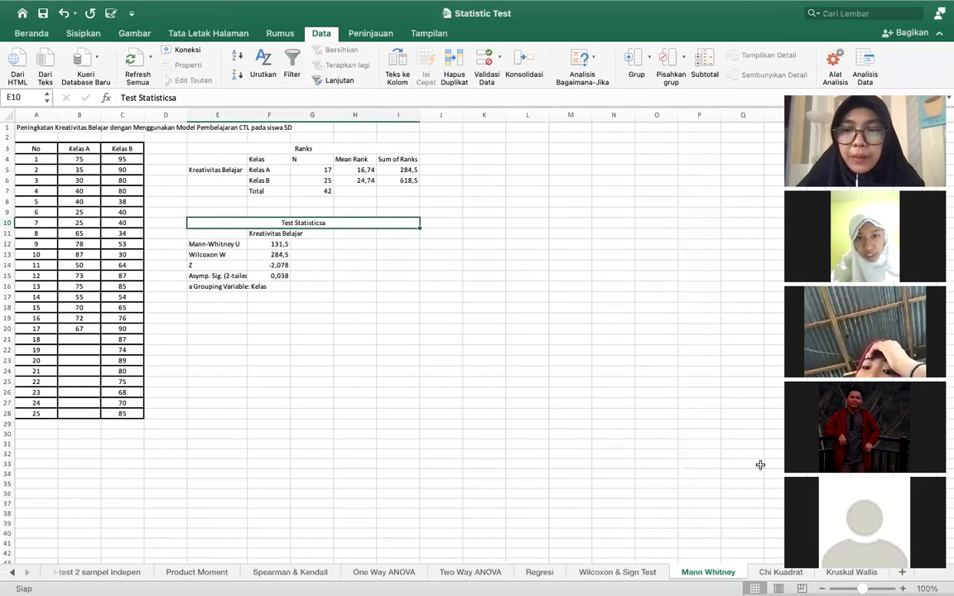
click(782, 572)
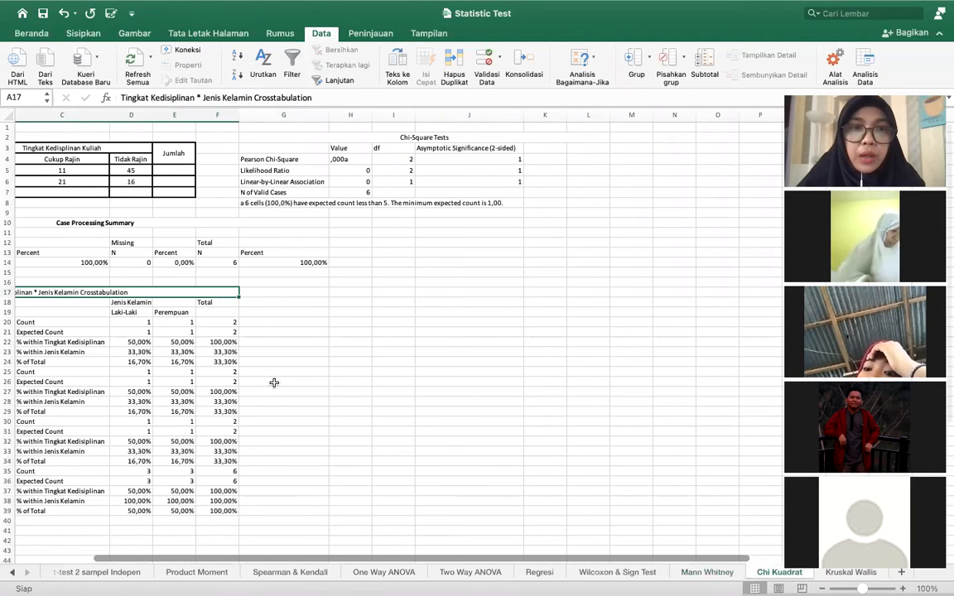
scroll(274, 383, left, 5)
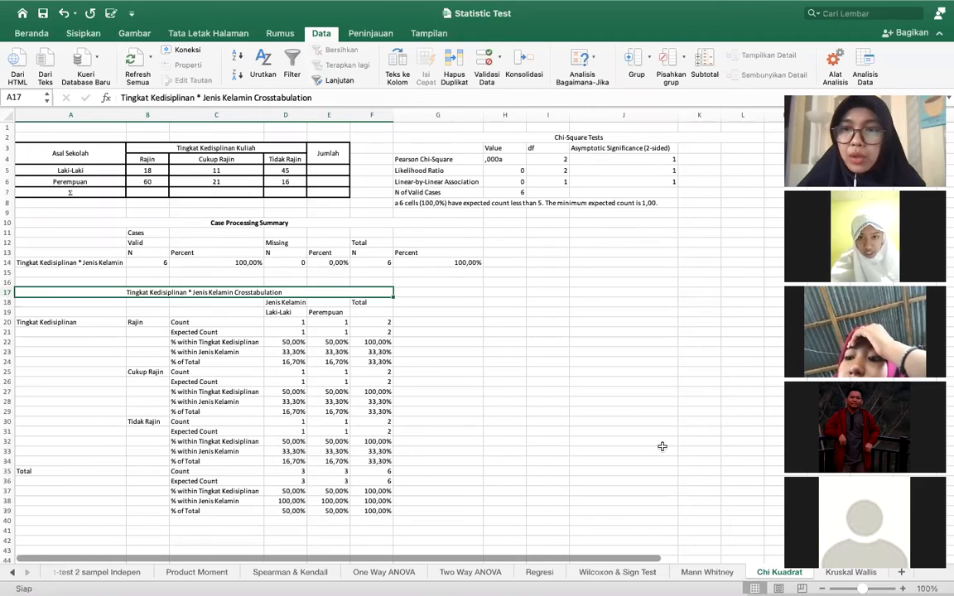
click(833, 574)
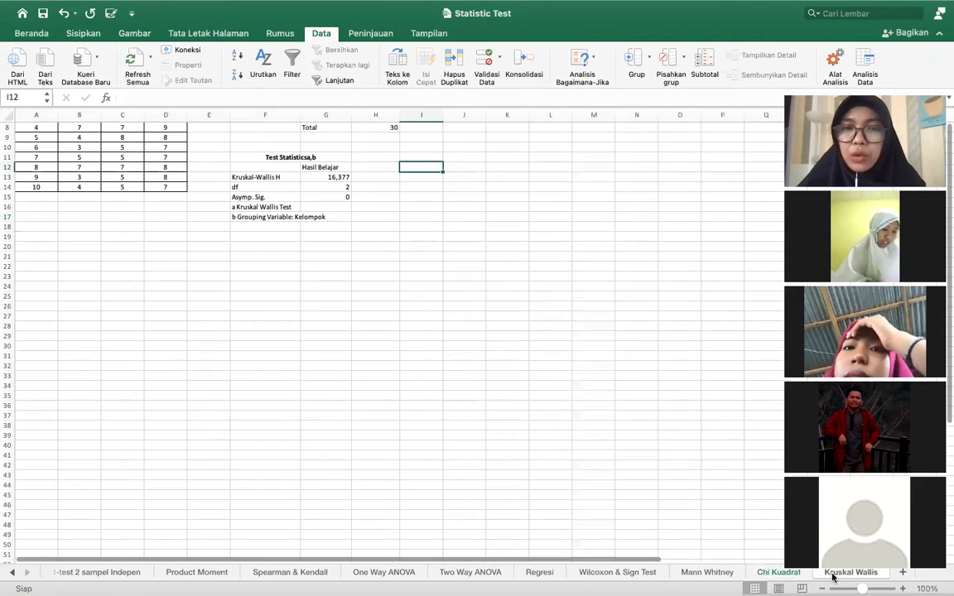
scroll(232, 193, up, 3)
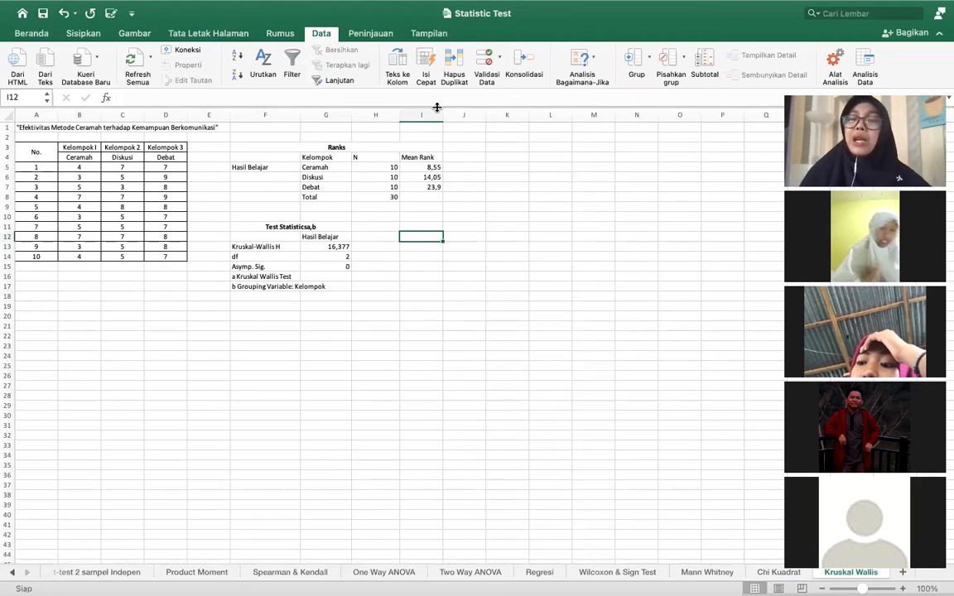
Take the workbook out of full screen, close the Finder folder window, and switch to the IBM SPSS Statistics welcome window
mouse_move(54, 4)
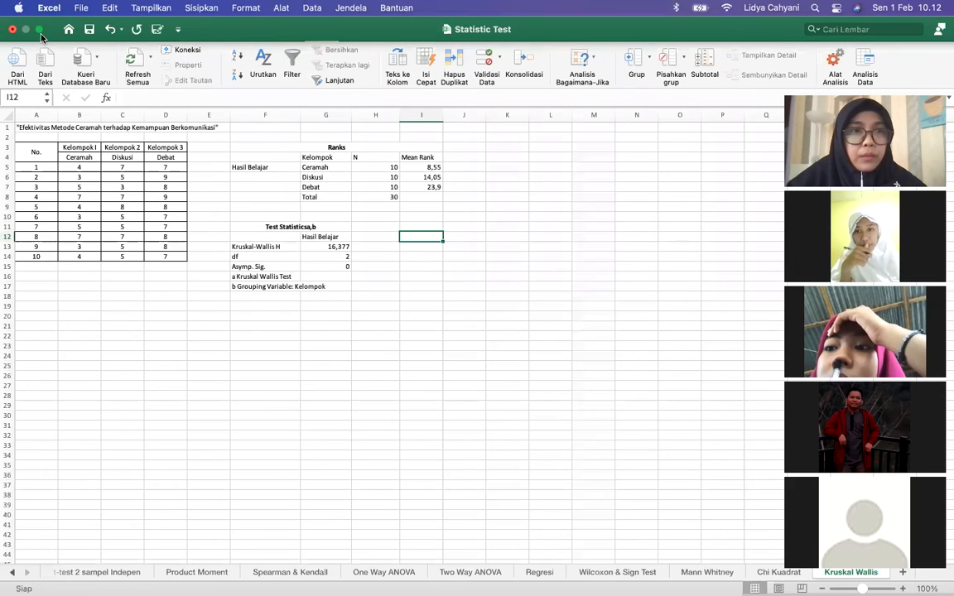
click(40, 11)
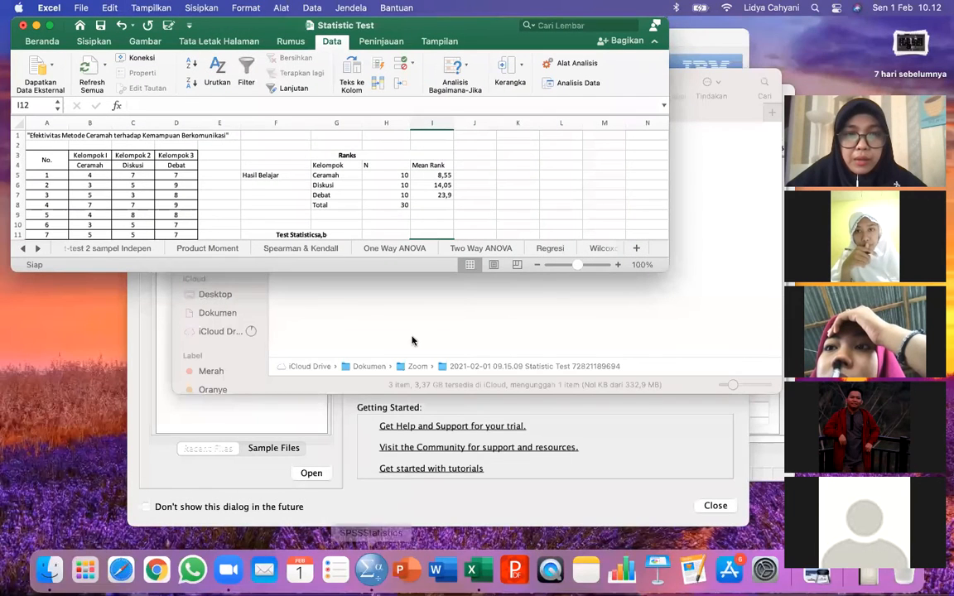
click(424, 294)
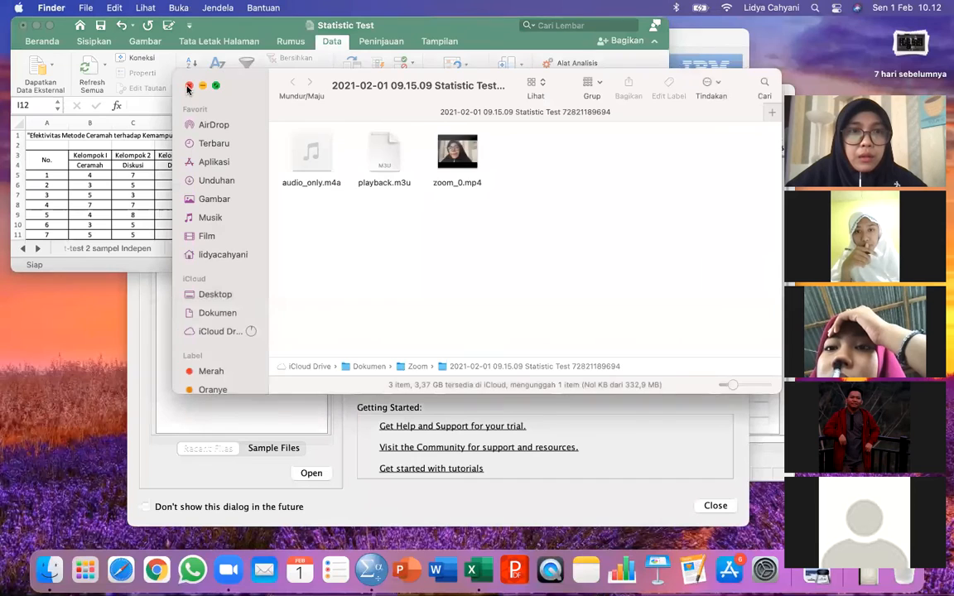
click(189, 85)
click(420, 410)
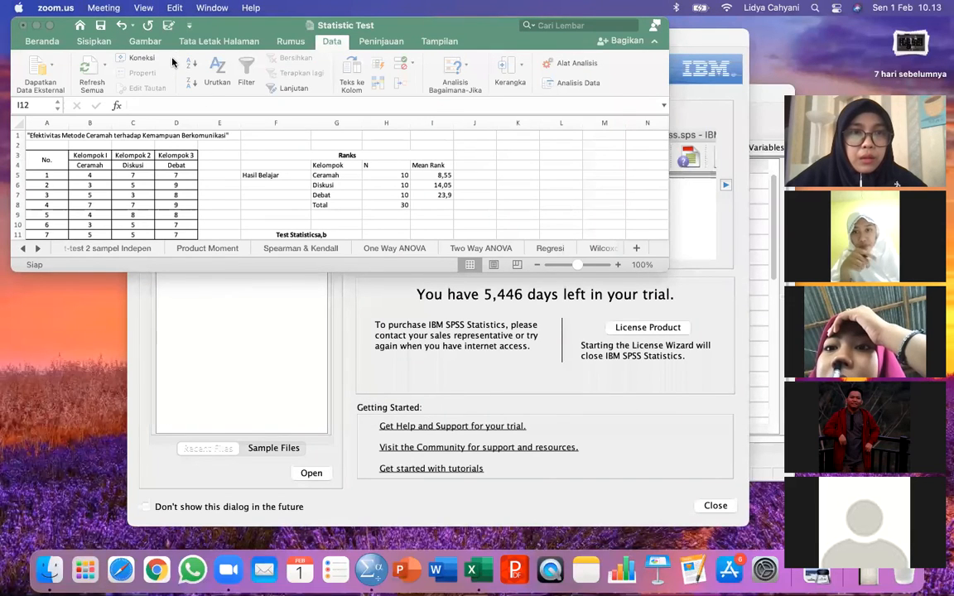
click(266, 362)
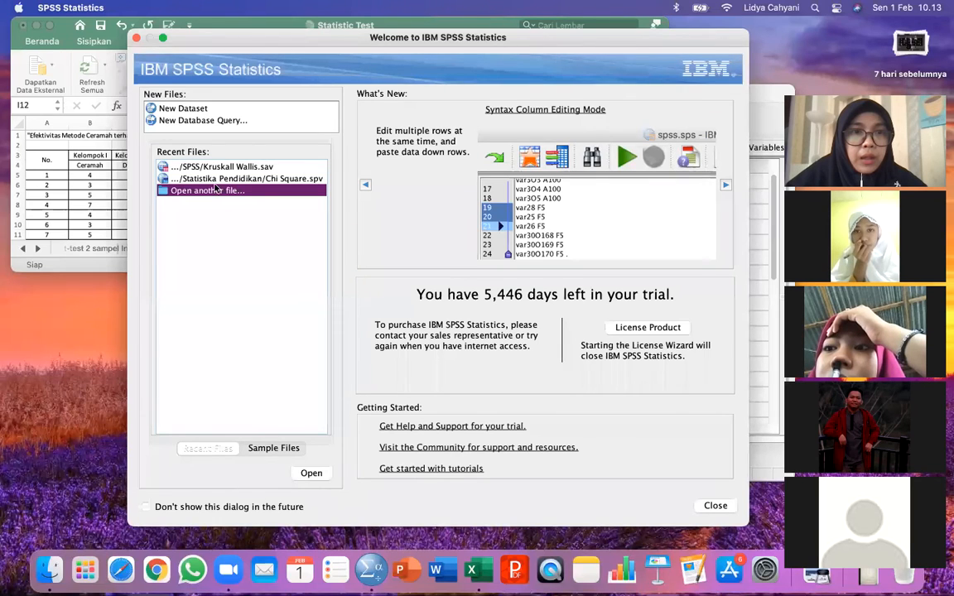
Open Random Sampling.sav from the SPSS folder inside Statistika Pendidikan
double_click(208, 191)
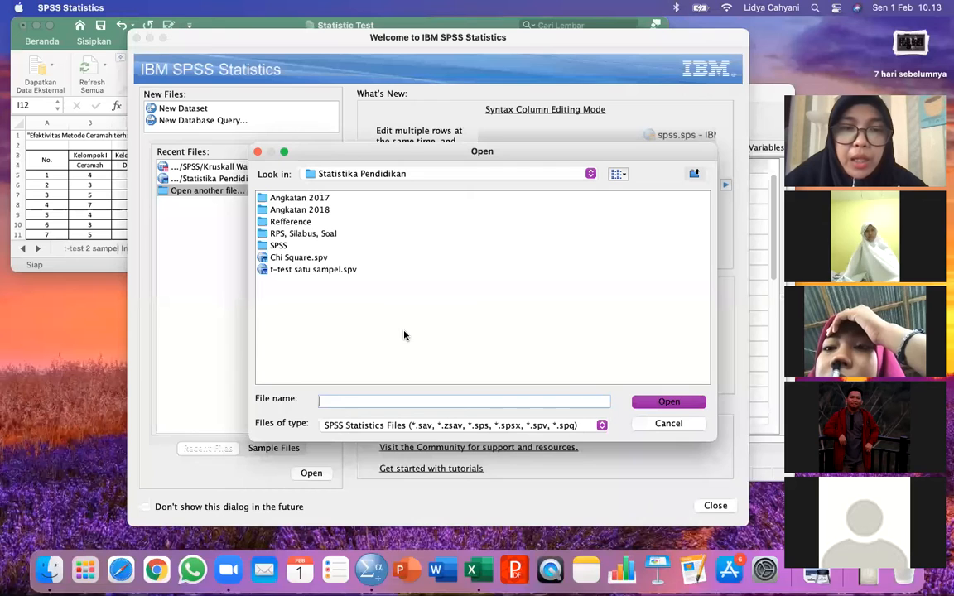
double_click(280, 245)
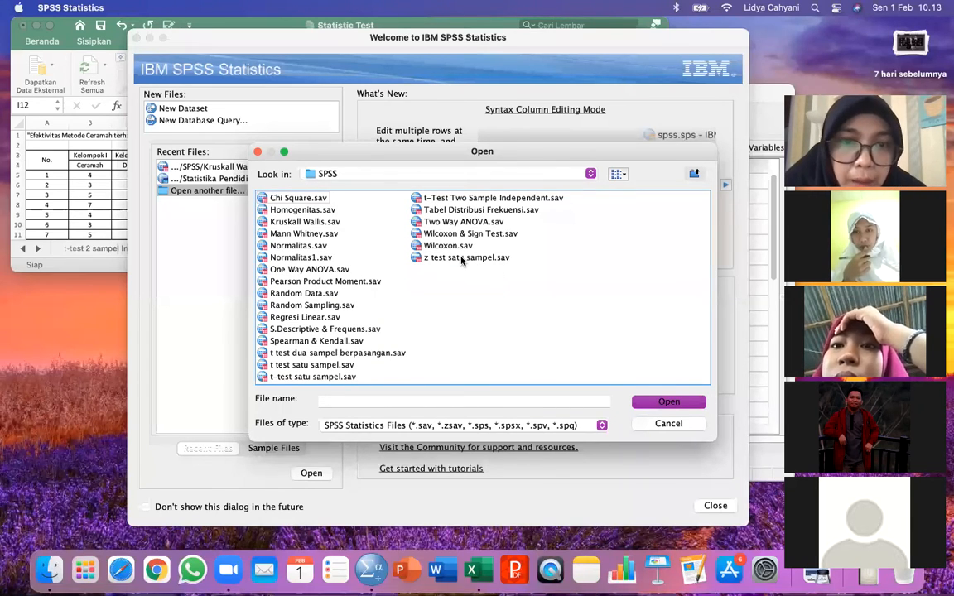
click(309, 305)
click(667, 401)
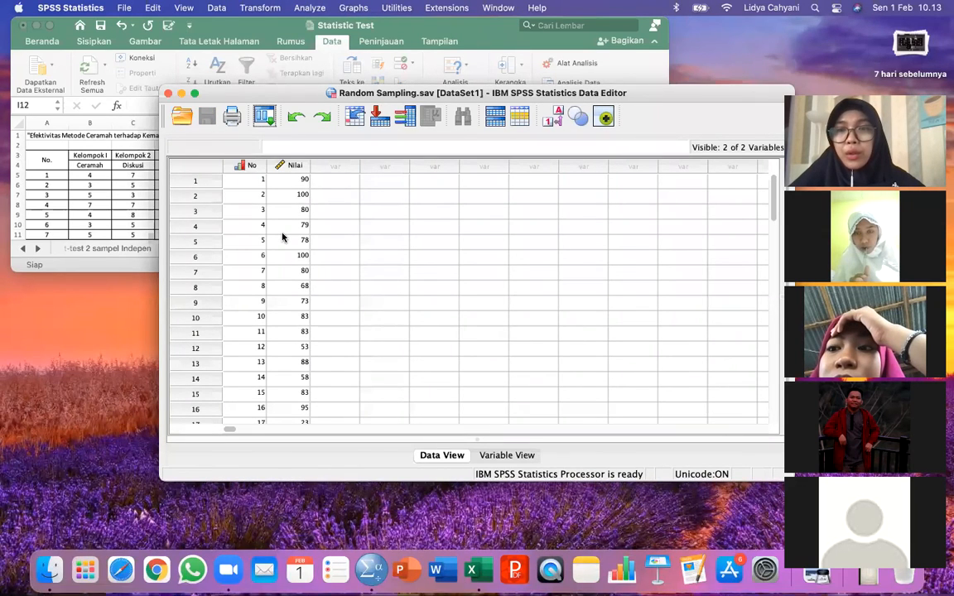
Show the variable definitions of the dataset and inspect the name of No and the labels of No and Nilai
click(513, 455)
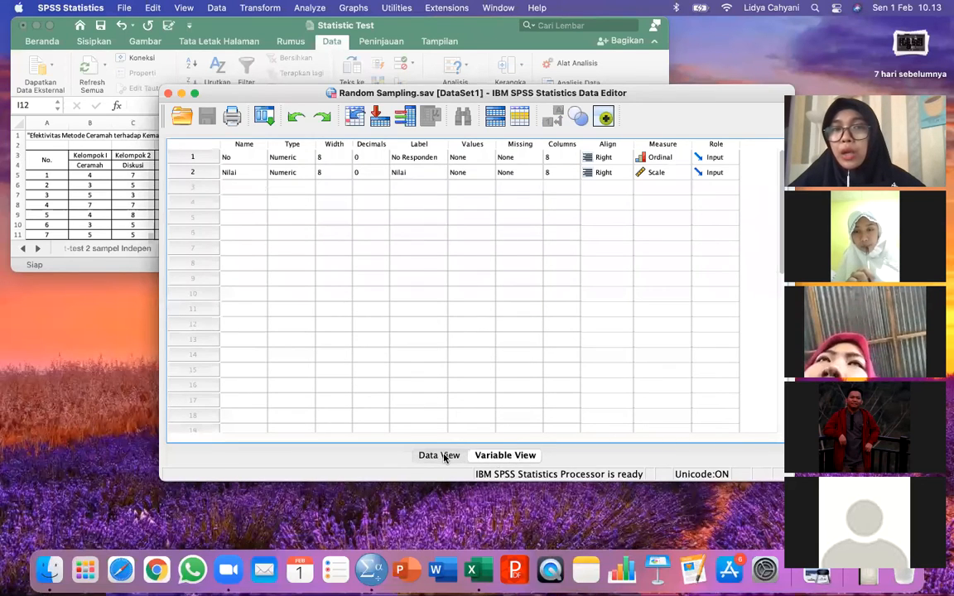
click(246, 159)
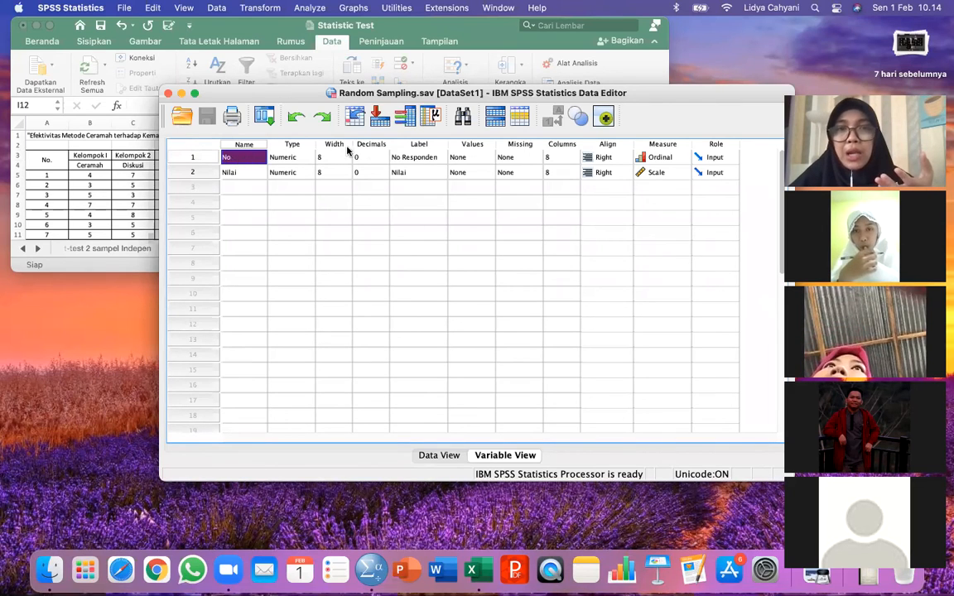
click(436, 159)
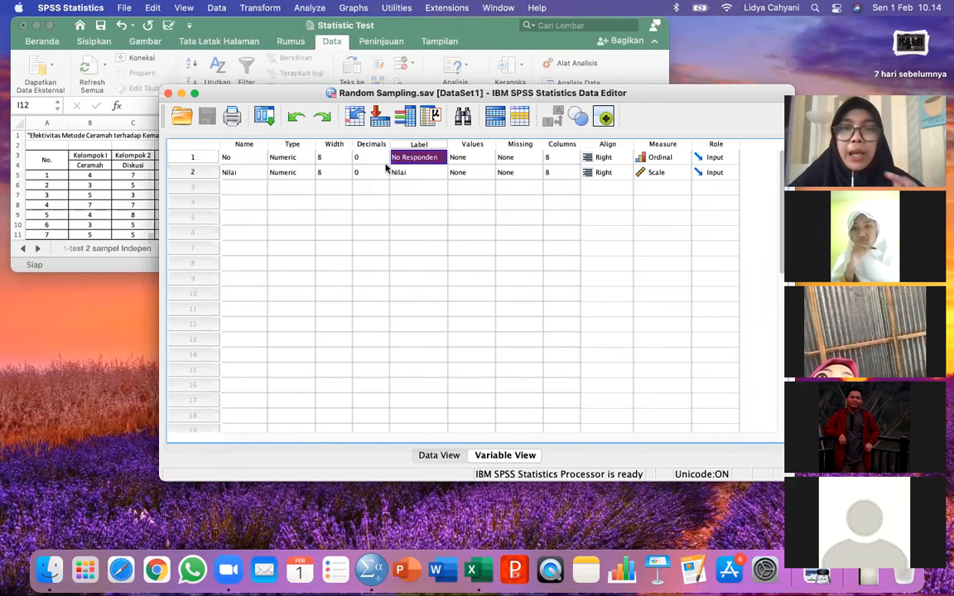
click(410, 175)
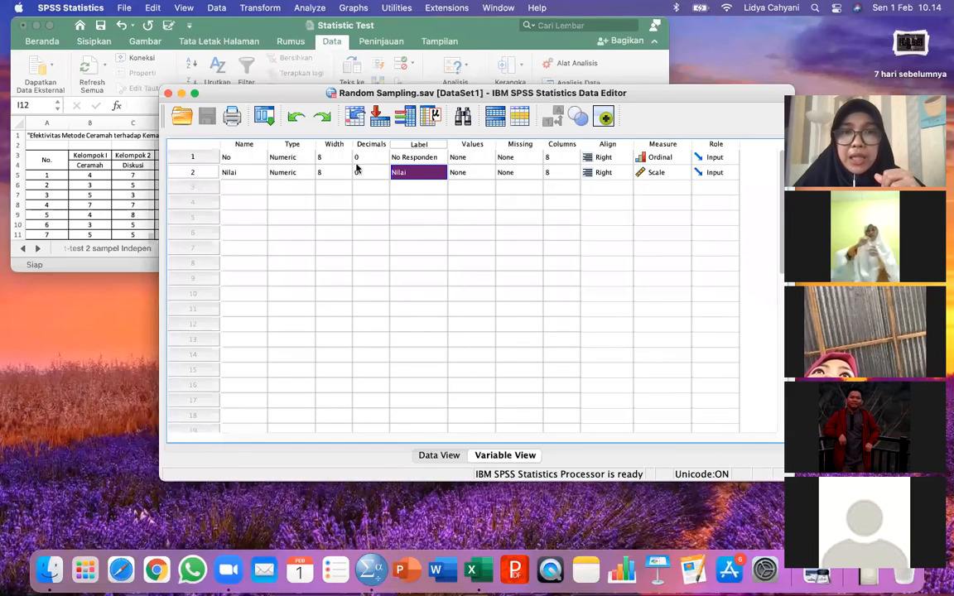
Open the value labels of the Nilai variable and add the label Laki-laki for value 1
click(477, 173)
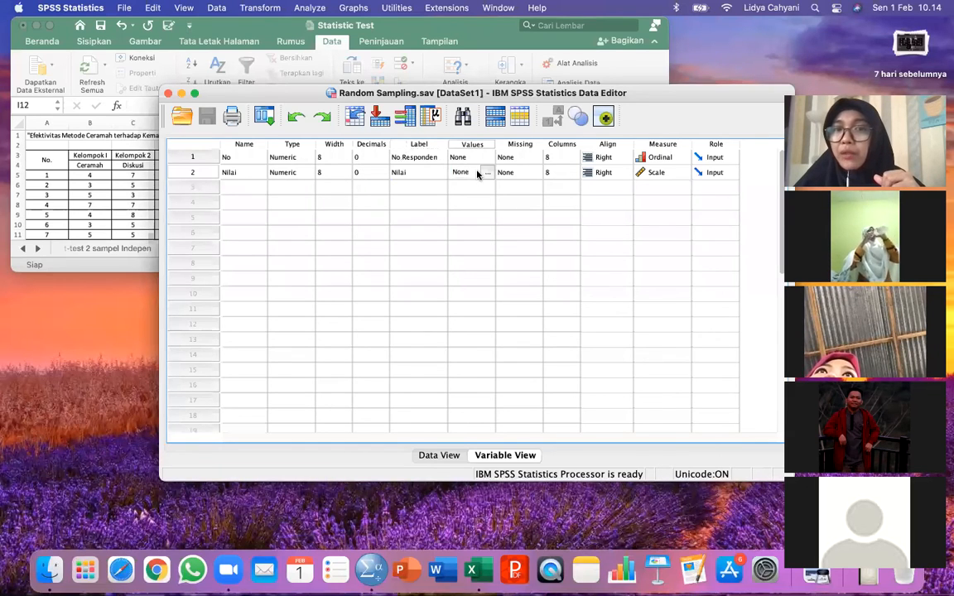
click(488, 173)
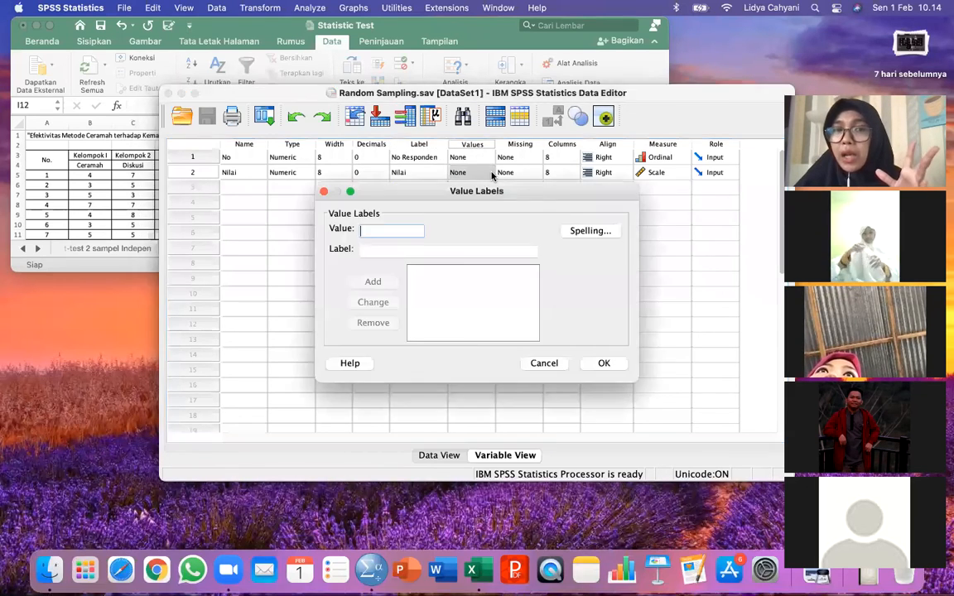
text(1)
click(370, 252)
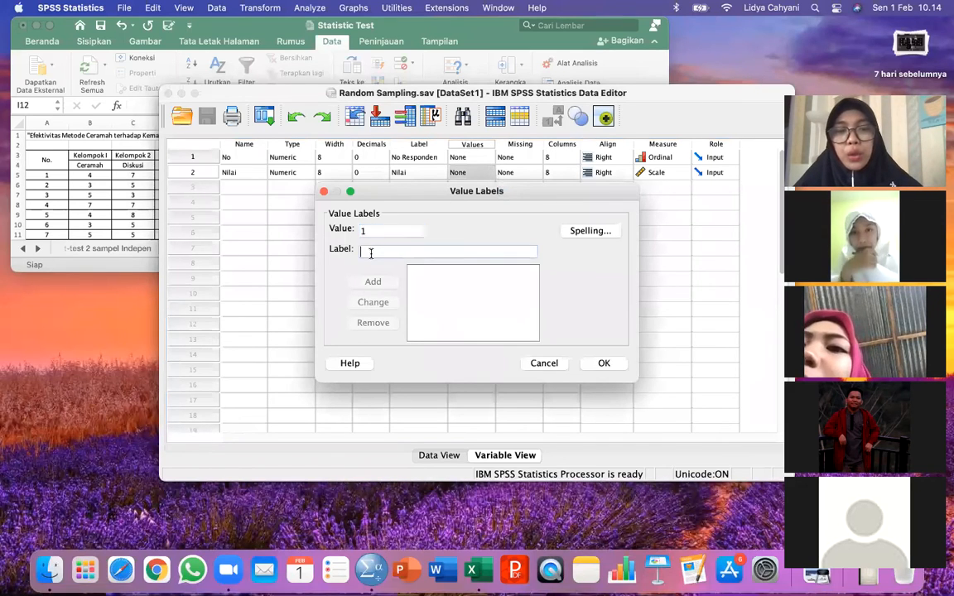
text(Laki-laki)
click(372, 281)
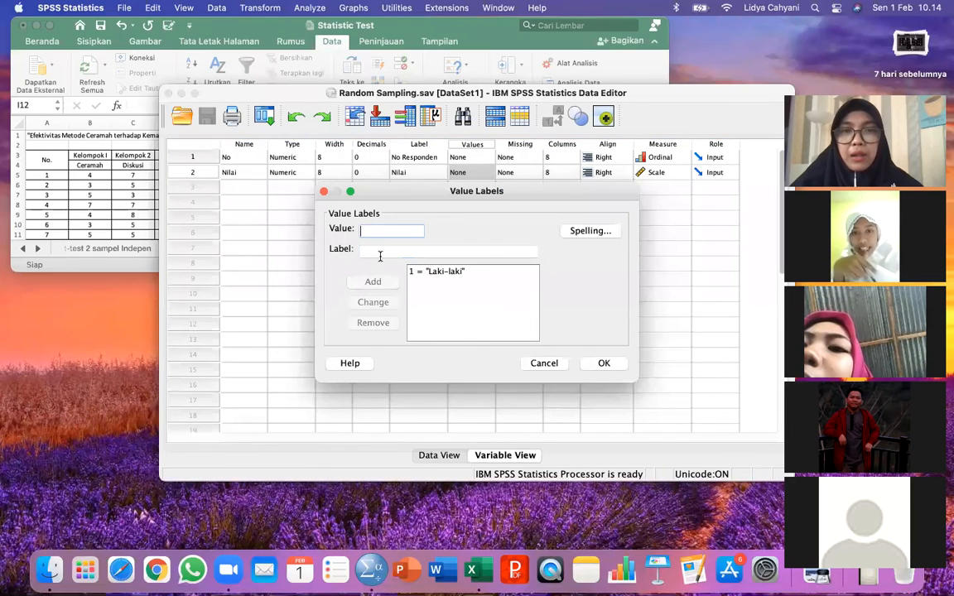
Add the label Perempuan for value 2, then discard the value label definitions for Nilai
text(2)
click(363, 250)
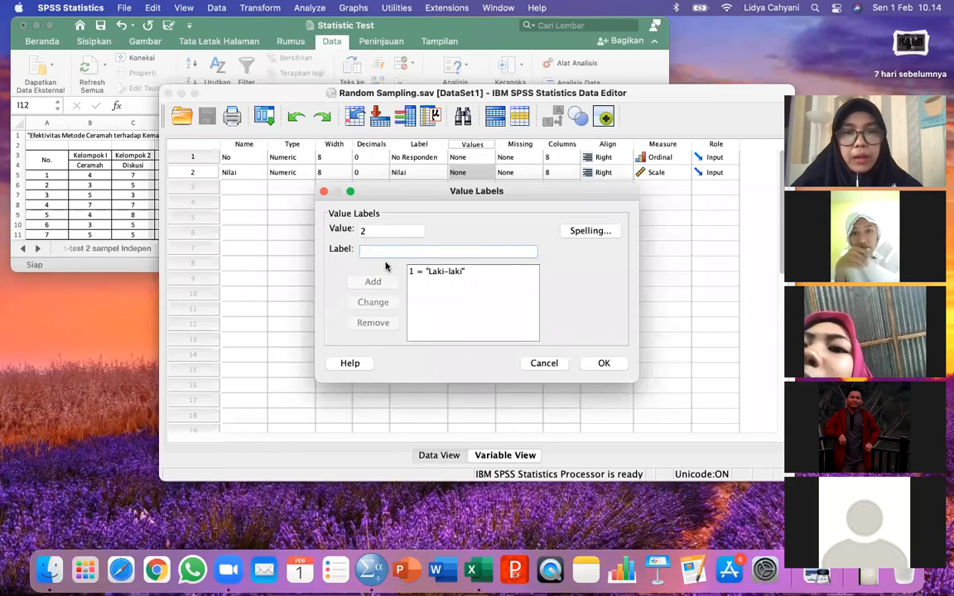
text(Pe)
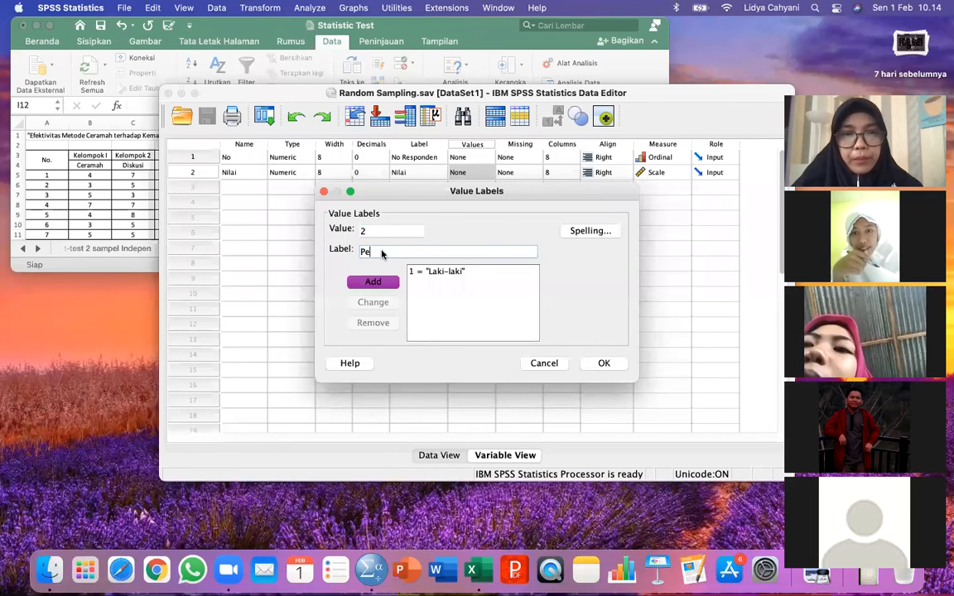
text(rempuan)
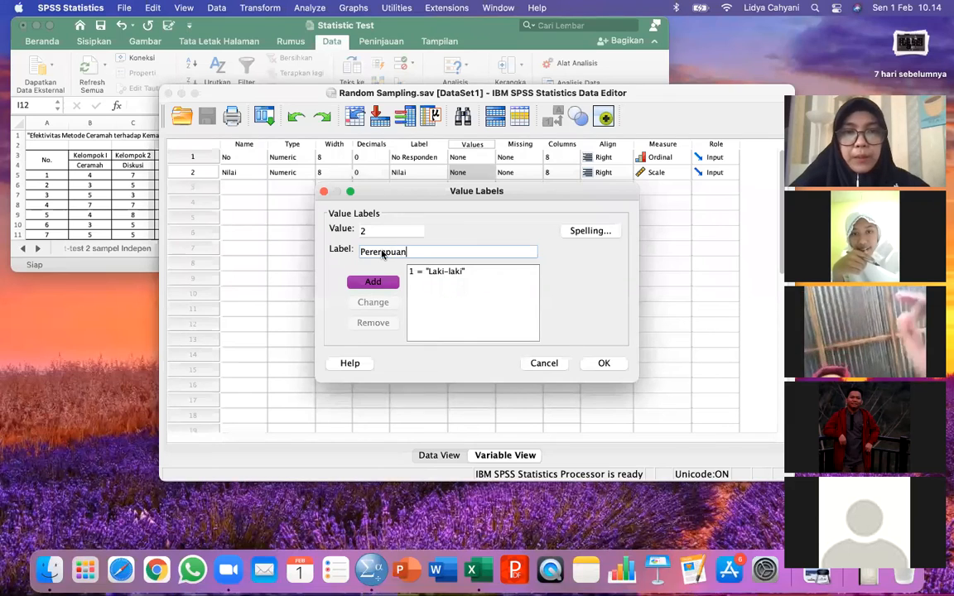
click(373, 281)
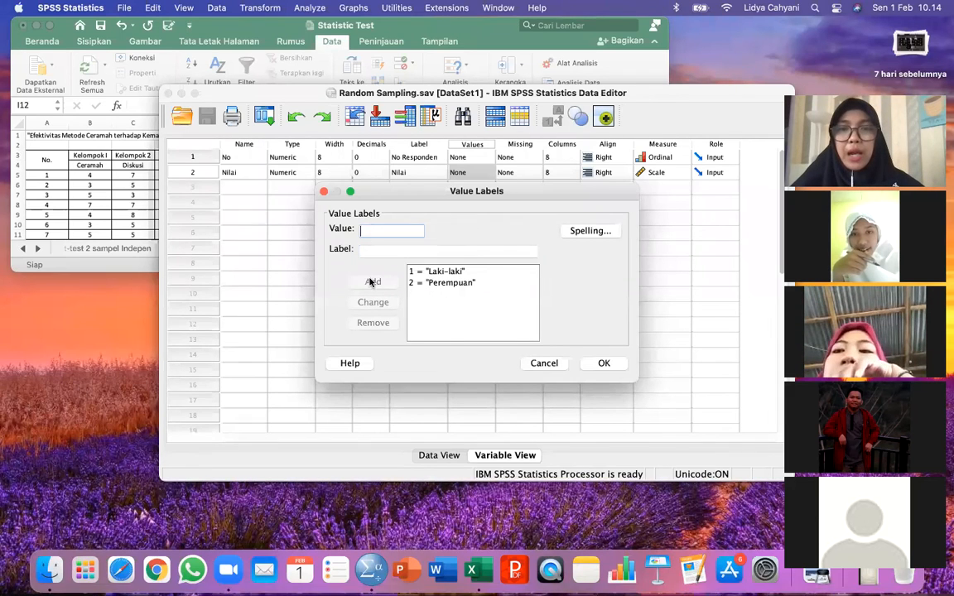
click(548, 364)
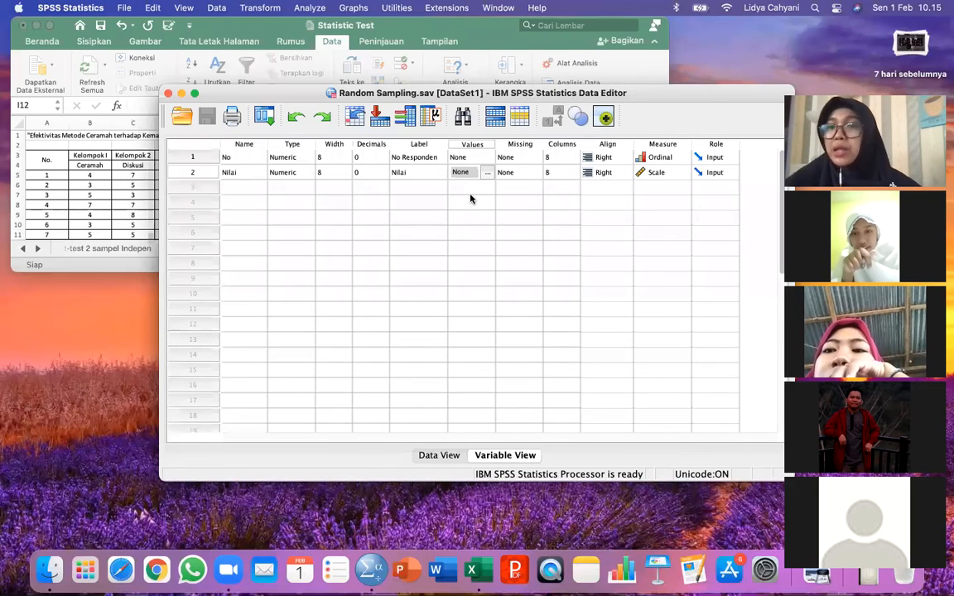
View the measurement level choices of No, keep Ordinal, and show the dataset's case values
click(688, 160)
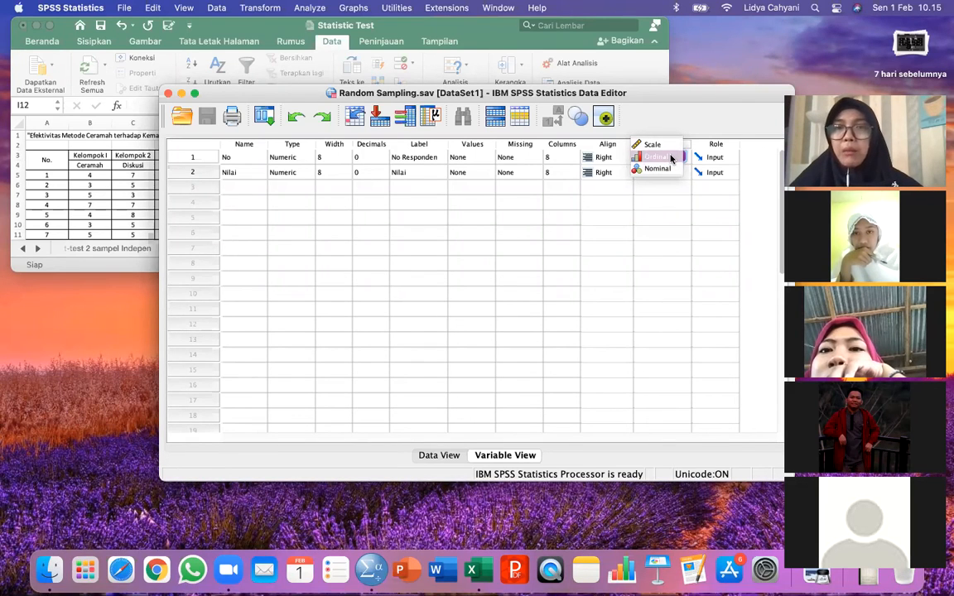
click(670, 158)
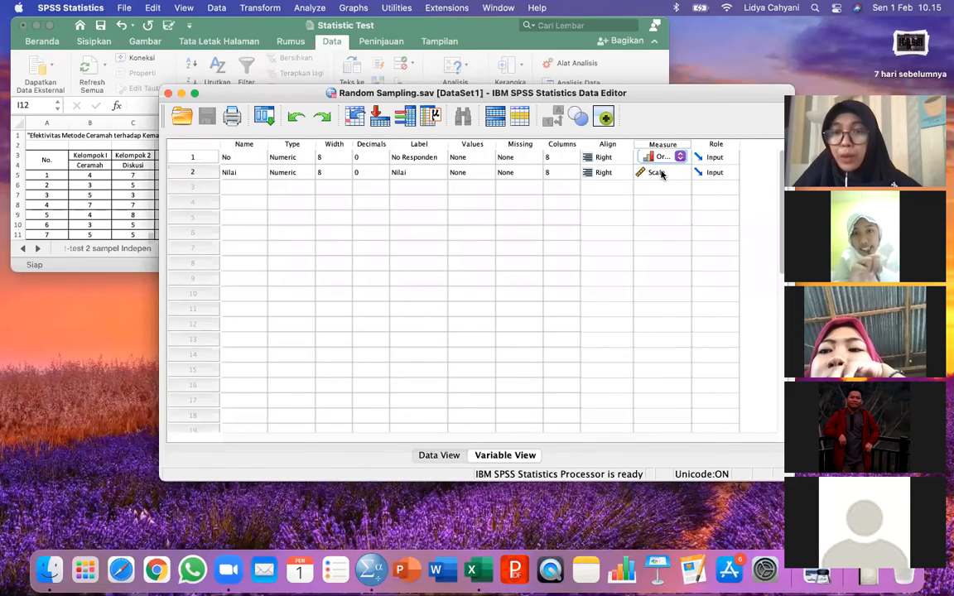
click(437, 456)
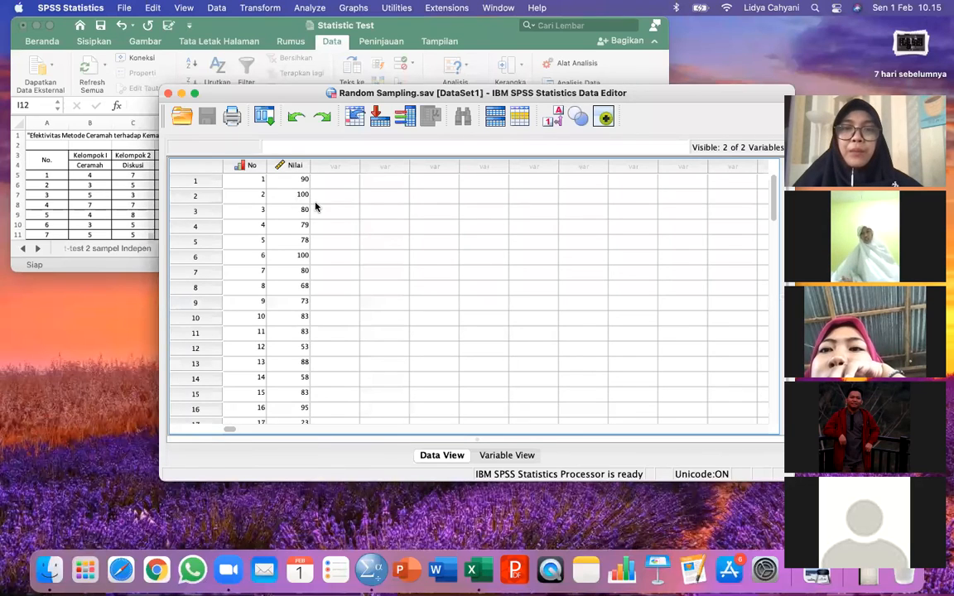
click(309, 8)
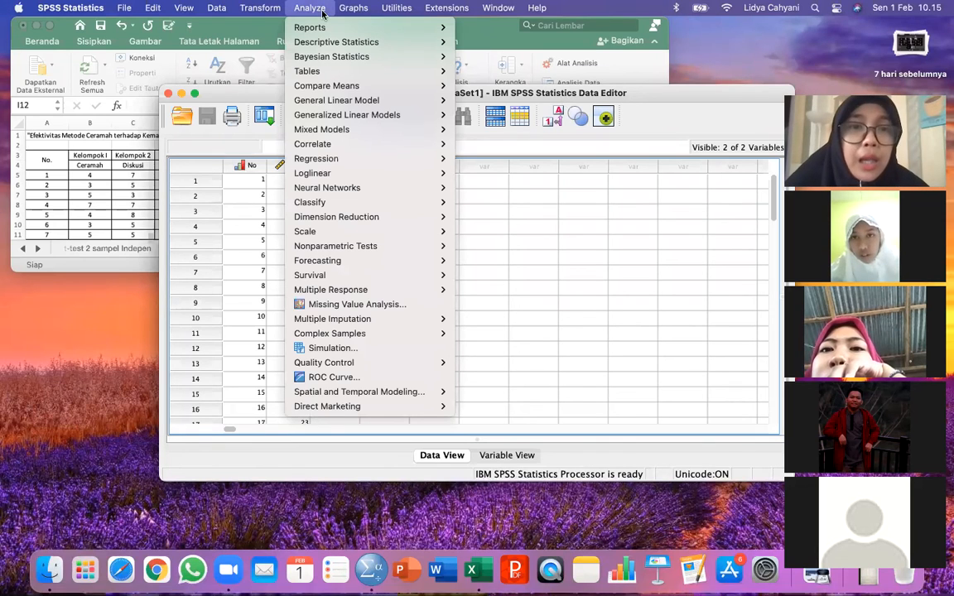
mouse_move(335, 158)
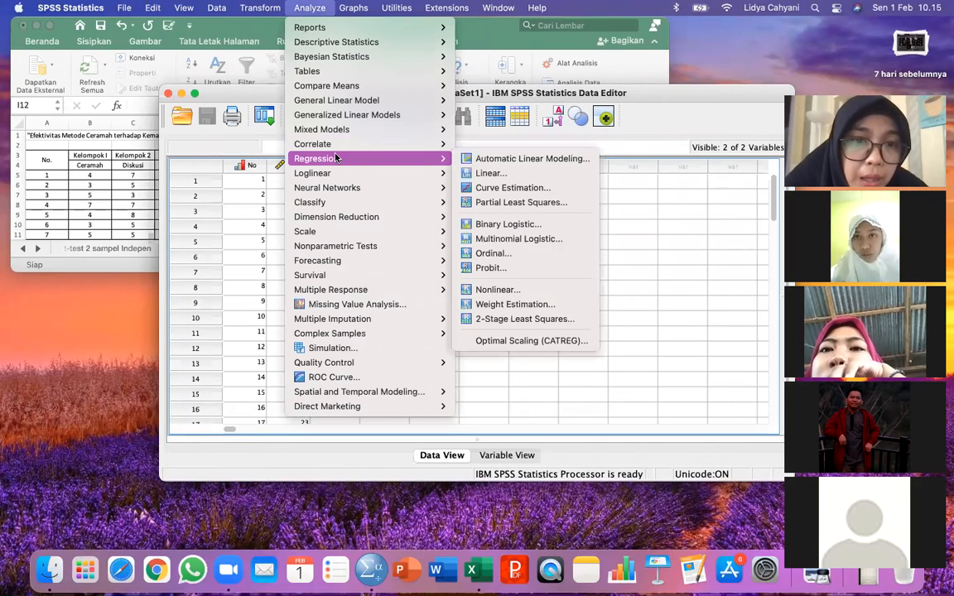
click(321, 8)
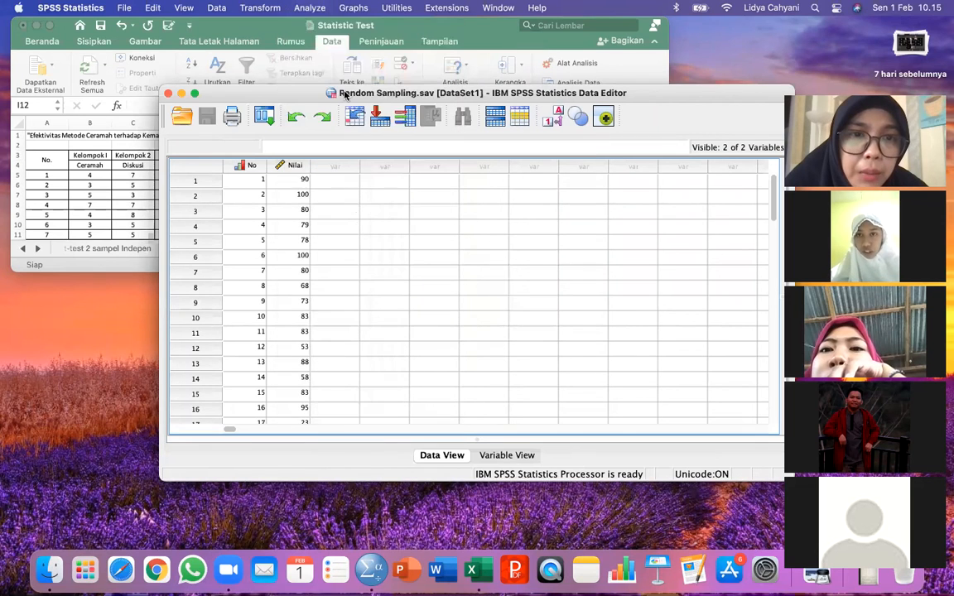
click(294, 8)
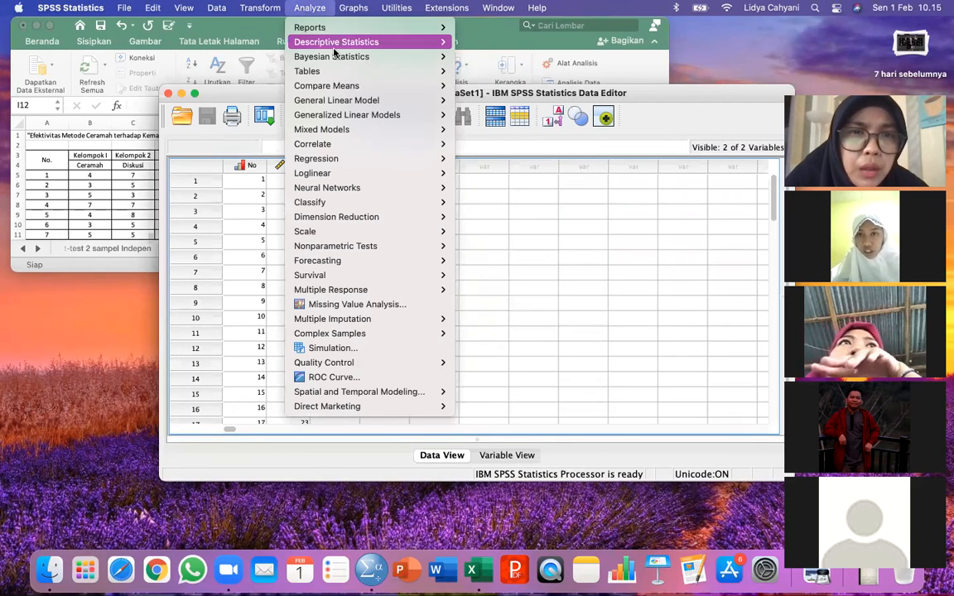
mouse_move(338, 53)
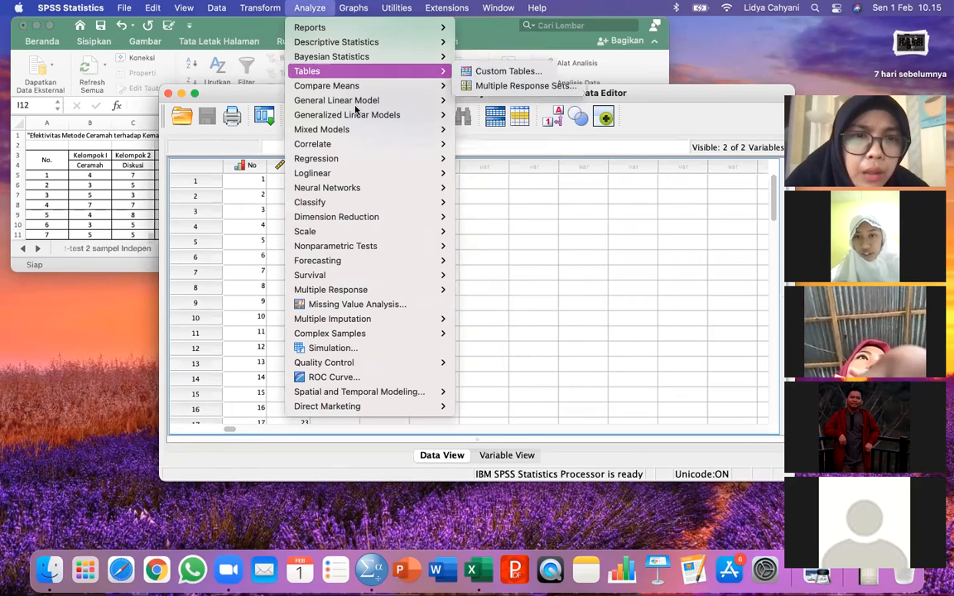
mouse_move(210, 15)
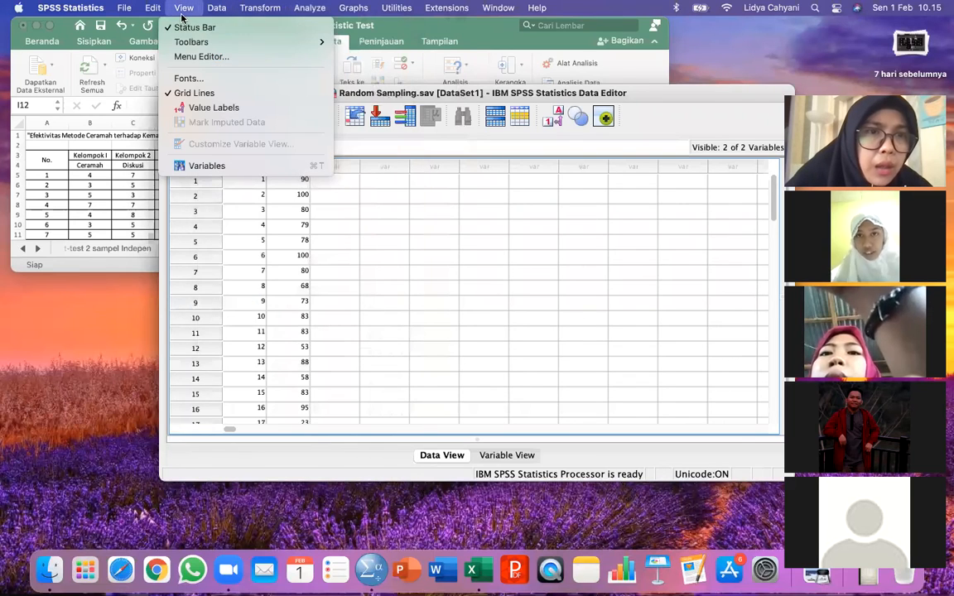
mouse_move(163, 15)
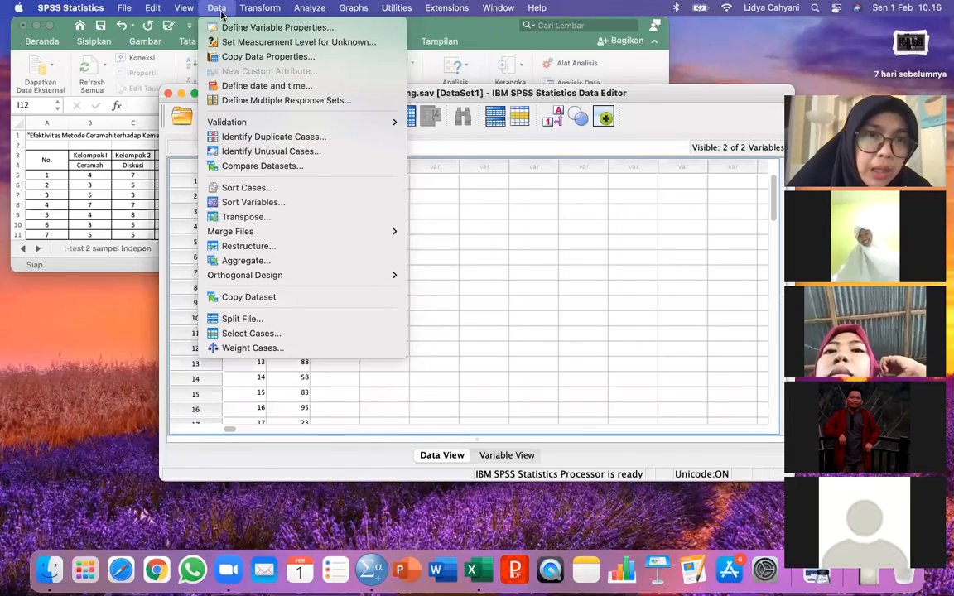
click(217, 25)
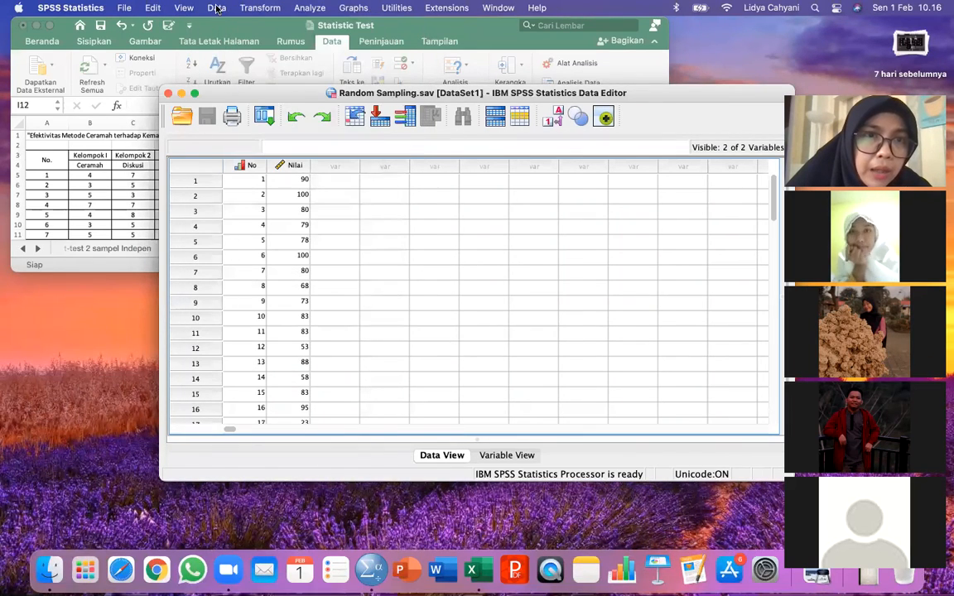
click(216, 8)
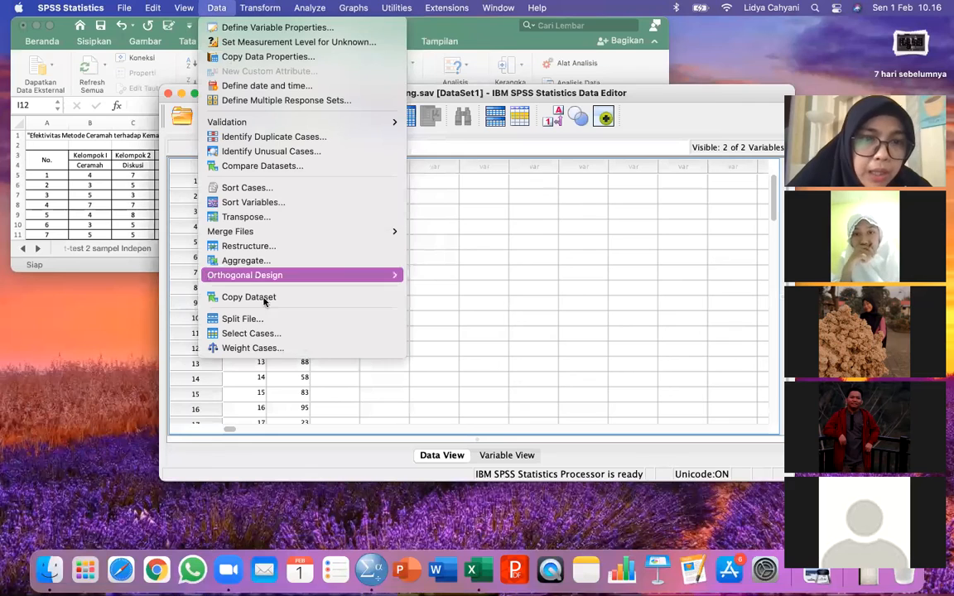
click(260, 332)
click(211, 22)
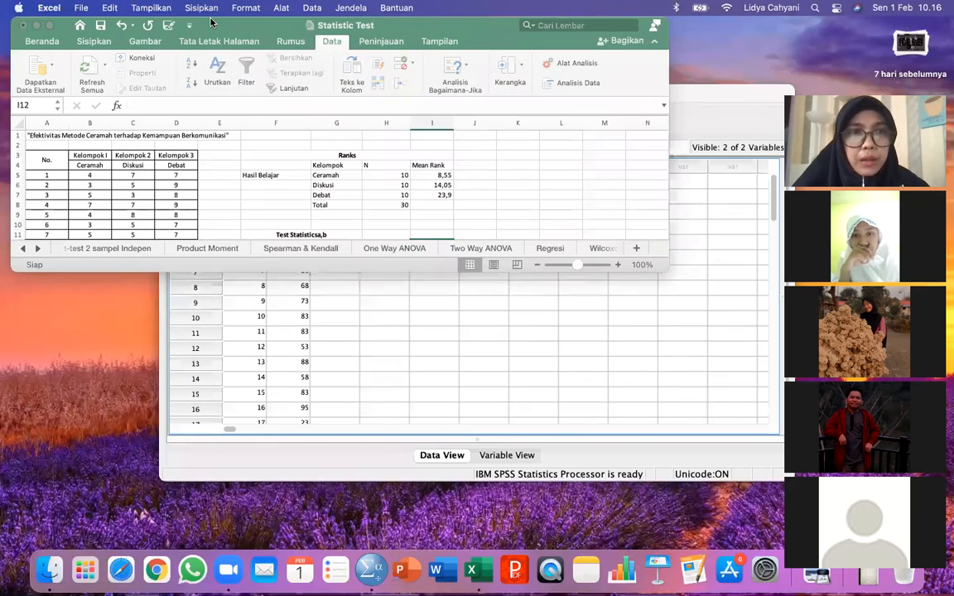
click(402, 303)
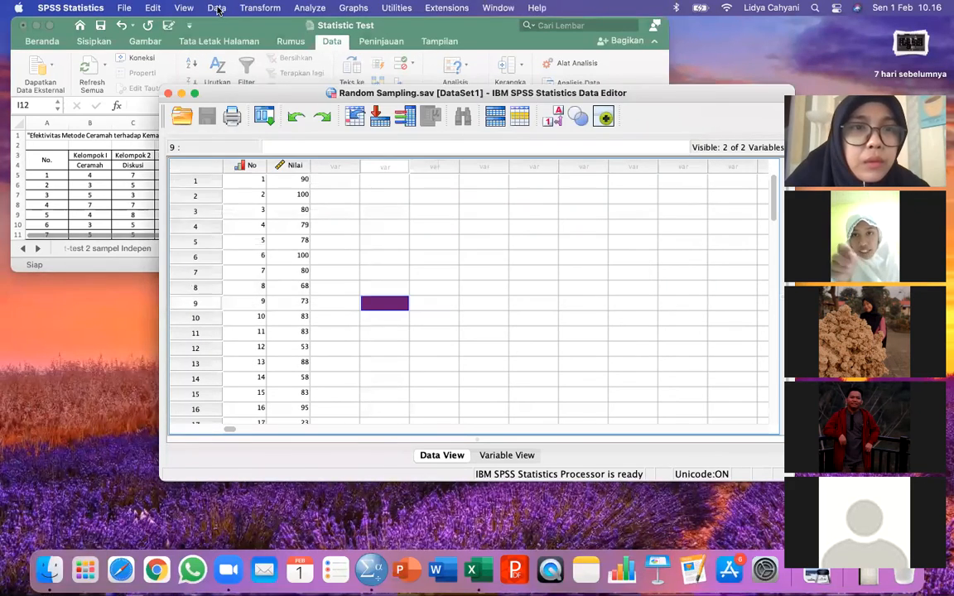
click(216, 7)
click(386, 78)
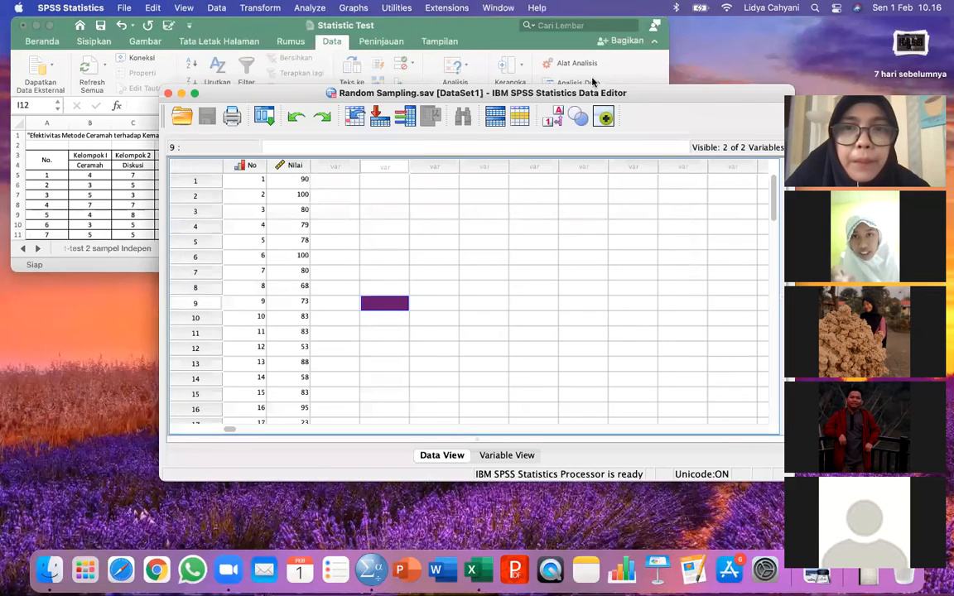
Open Select Cases, choose If condition is satisfied, and inspect its condition builder without defining a condition
click(214, 8)
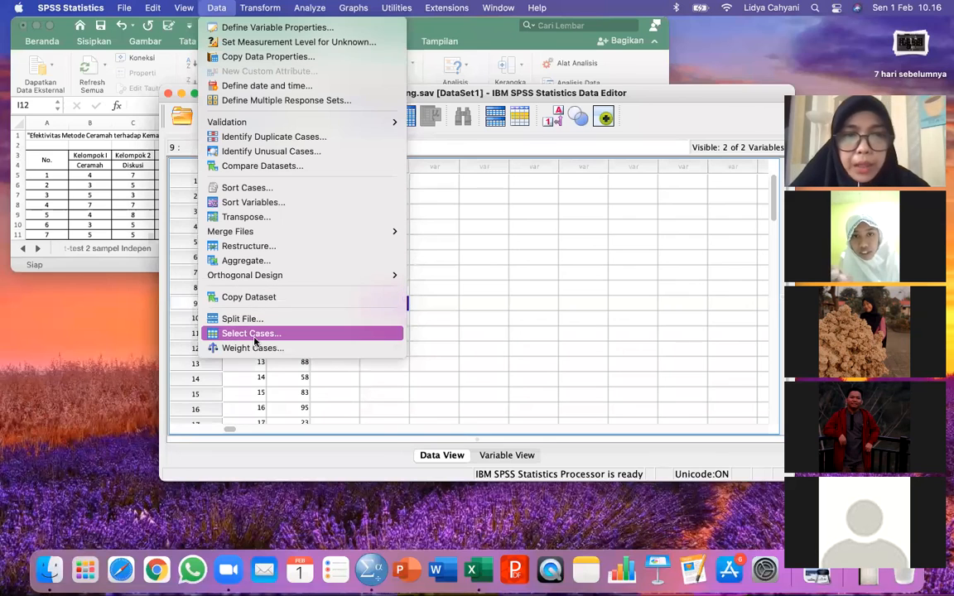
click(254, 333)
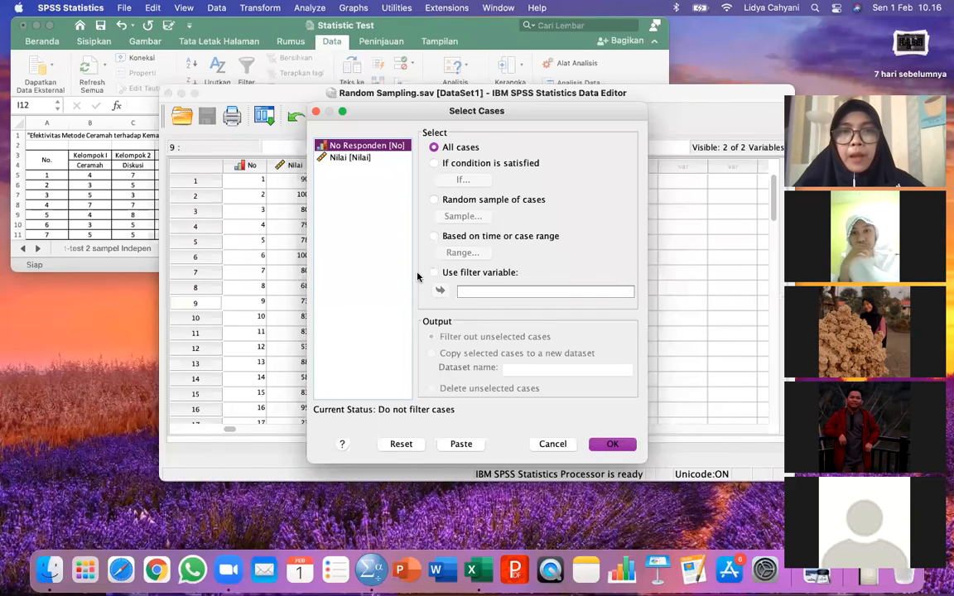
click(437, 164)
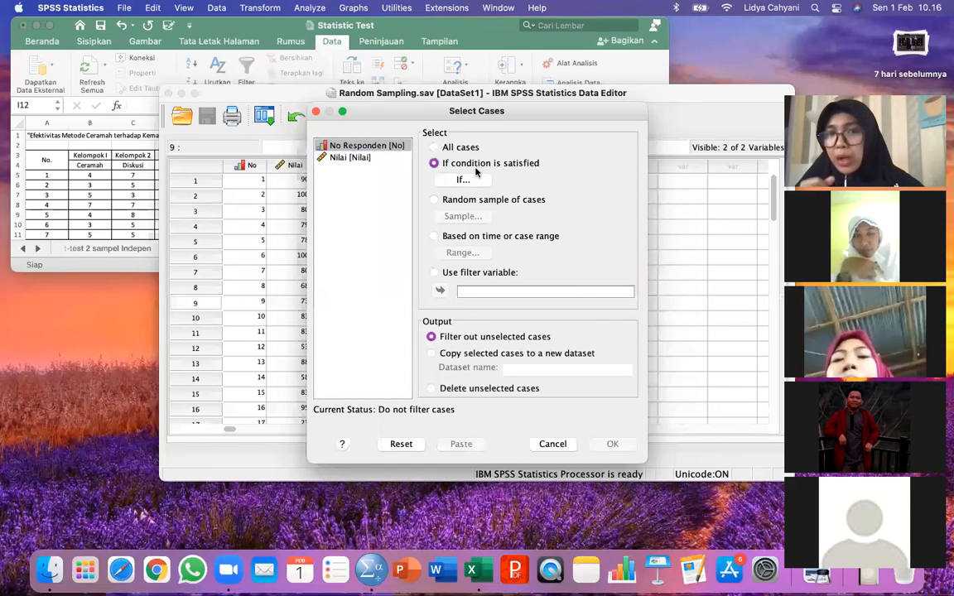
click(461, 178)
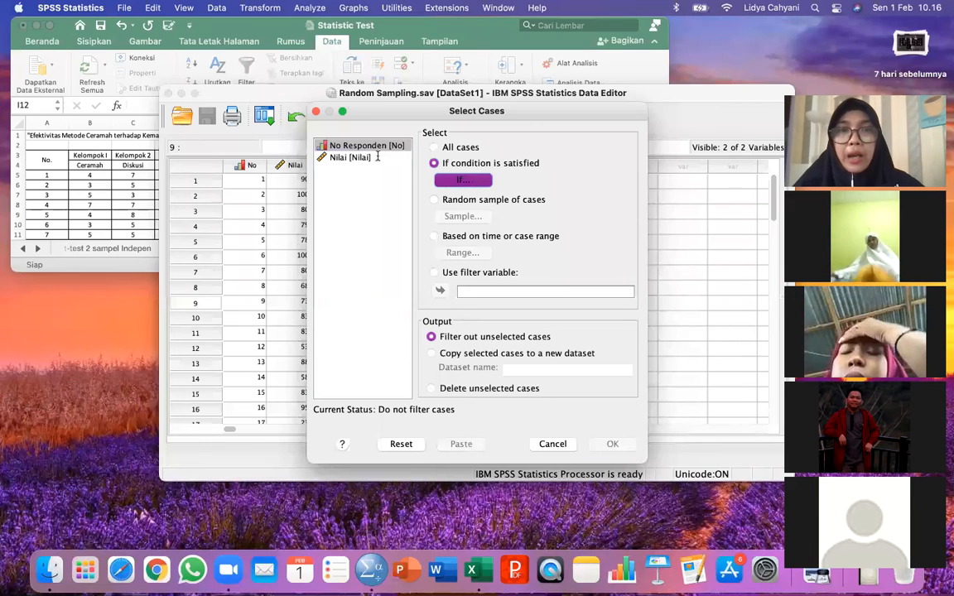
click(405, 161)
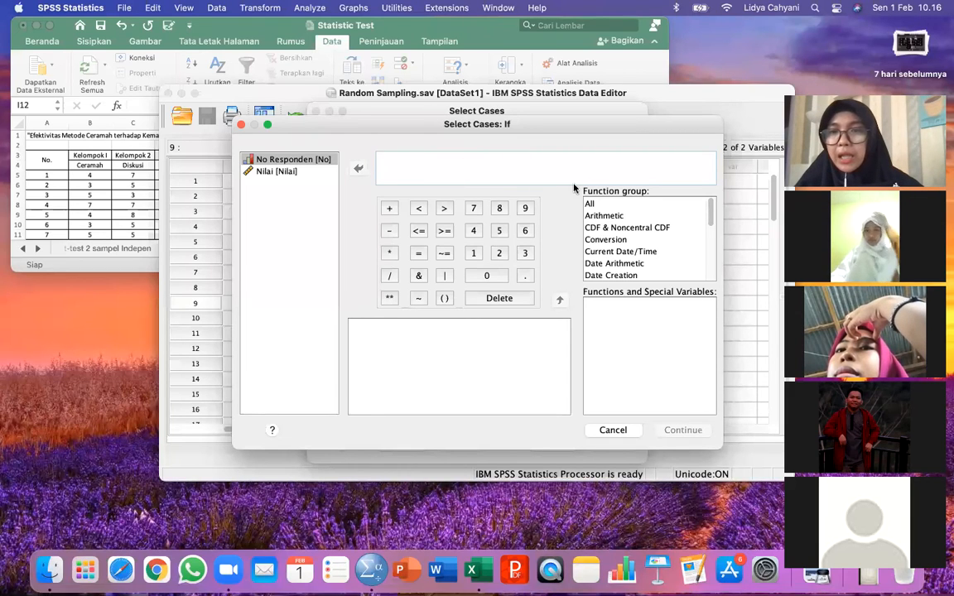
click(619, 431)
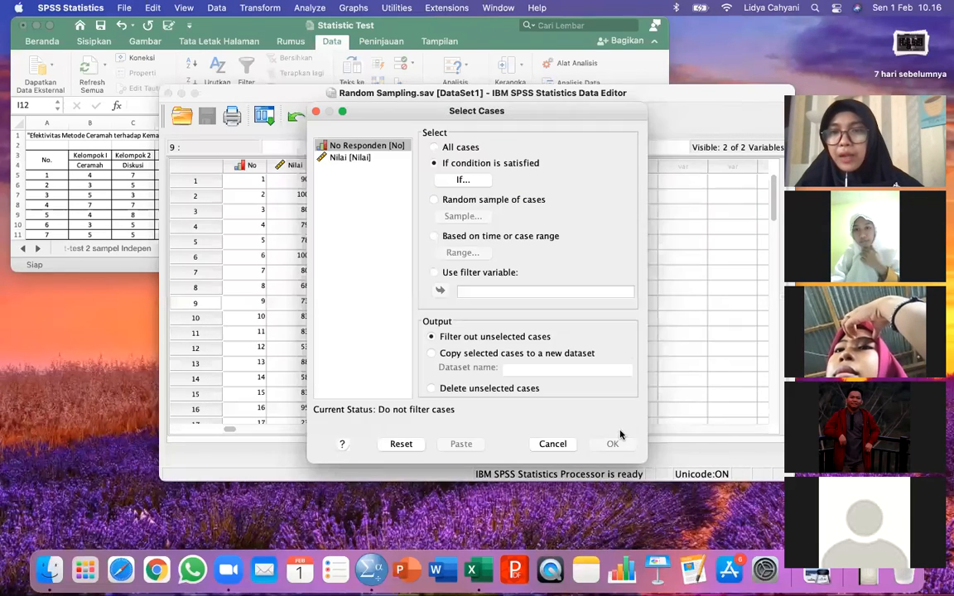
click(478, 181)
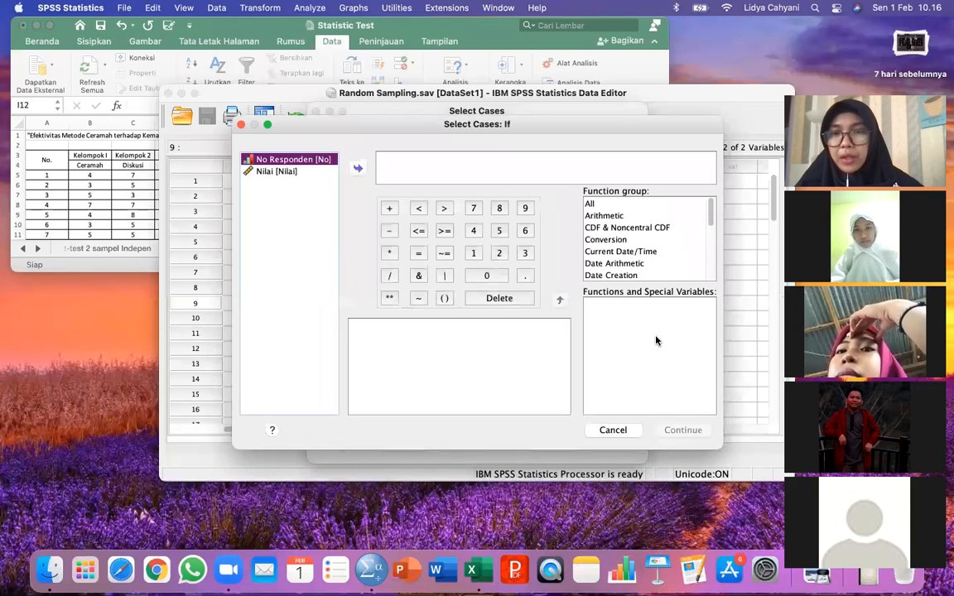
scroll(654, 251, down, 5)
scroll(654, 252, up, 5)
click(621, 429)
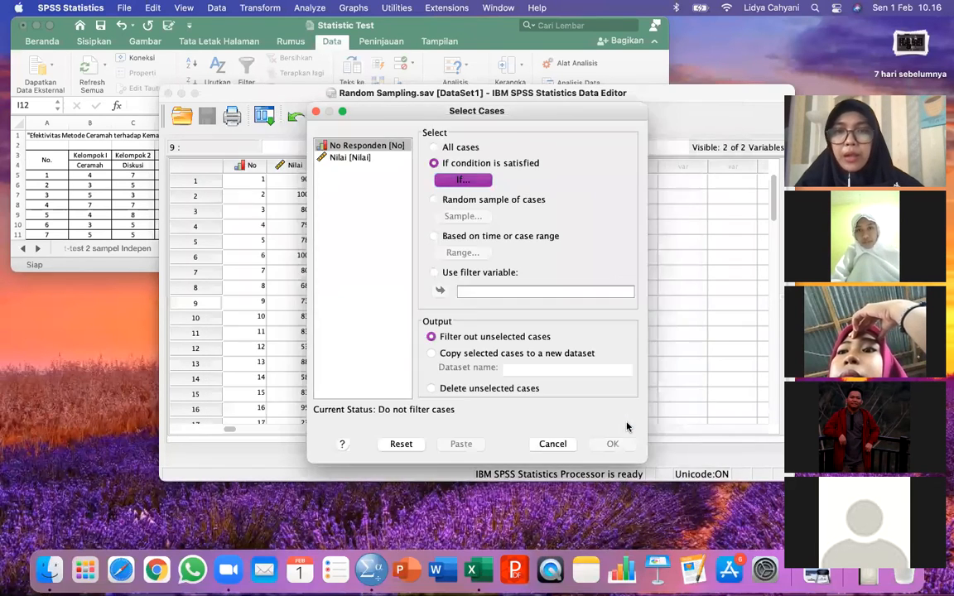
Go through the selection methods Random sample of cases, Based on time or case range, and Use filter variable
click(436, 200)
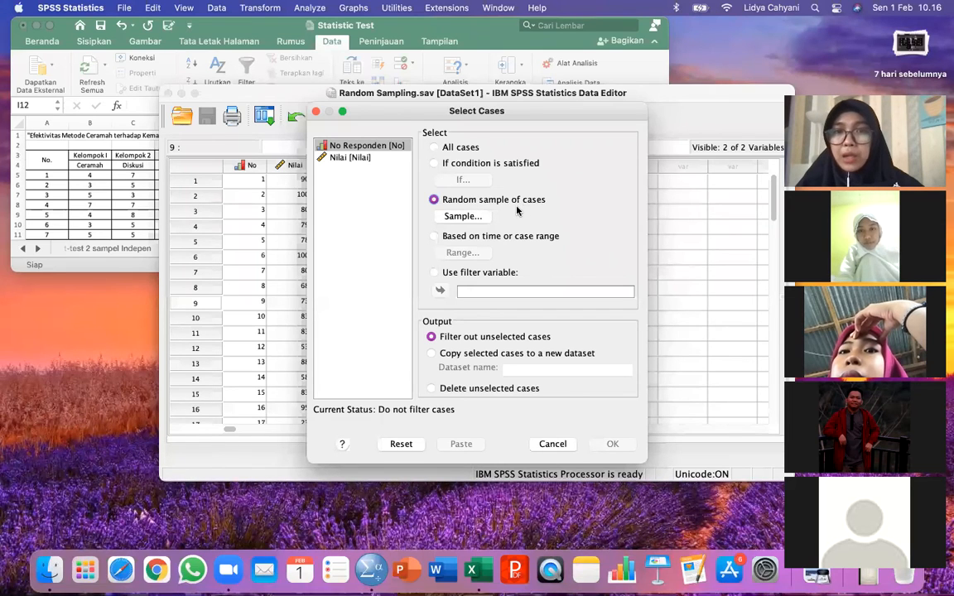
click(438, 237)
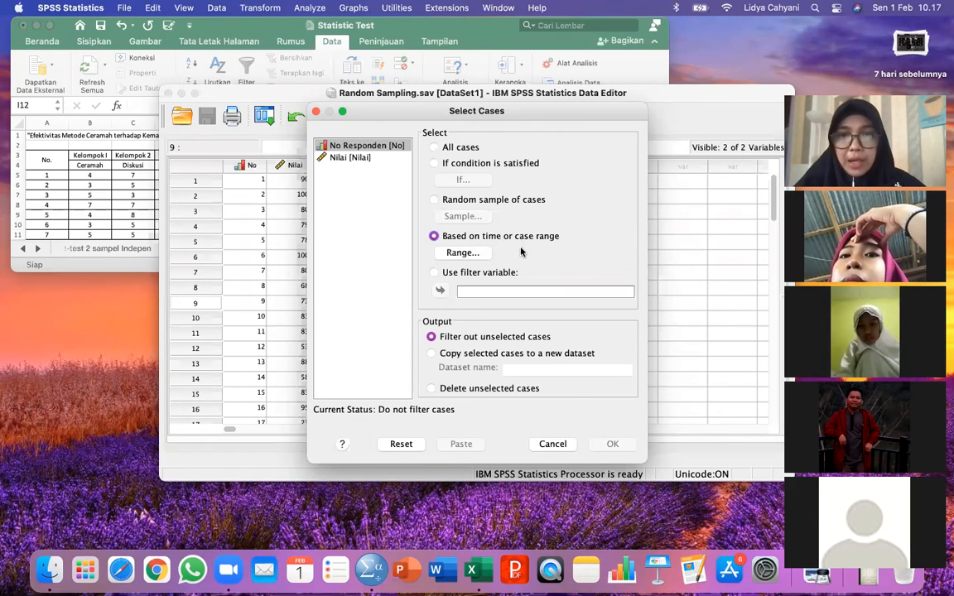
click(445, 273)
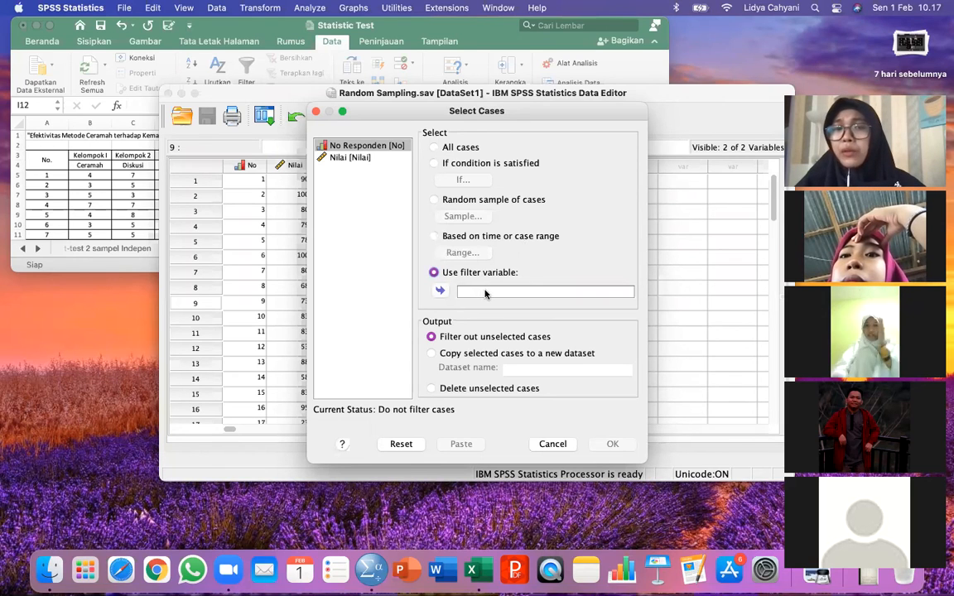
Set the case selection to a random sample of exactly 25 cases from the first 50 cases
click(485, 293)
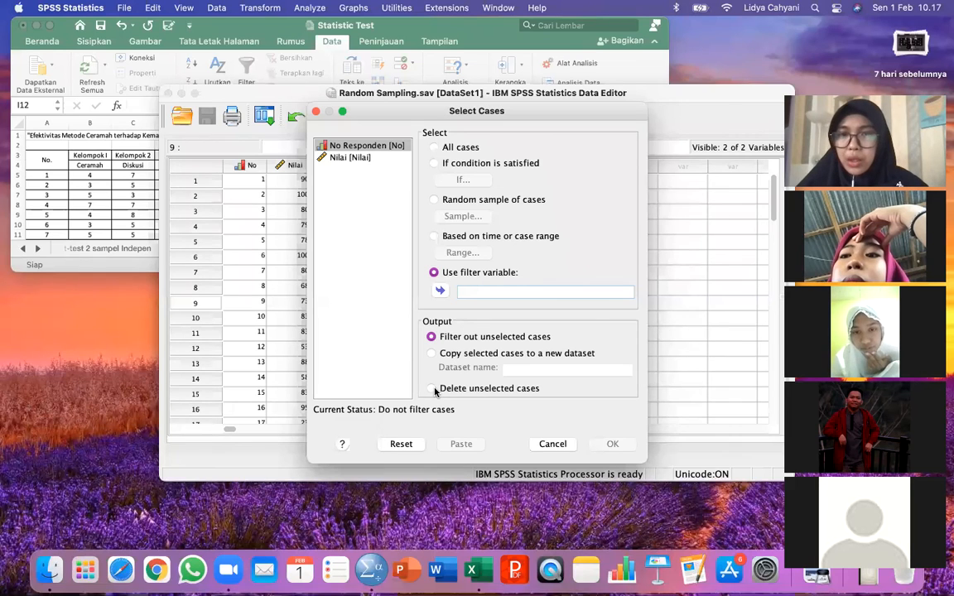
click(441, 200)
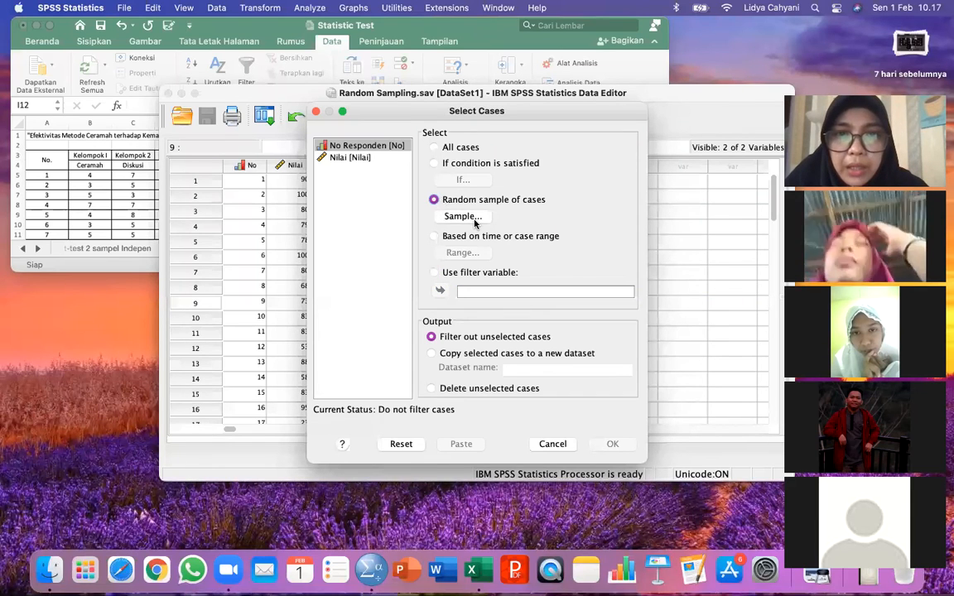
click(472, 217)
click(447, 266)
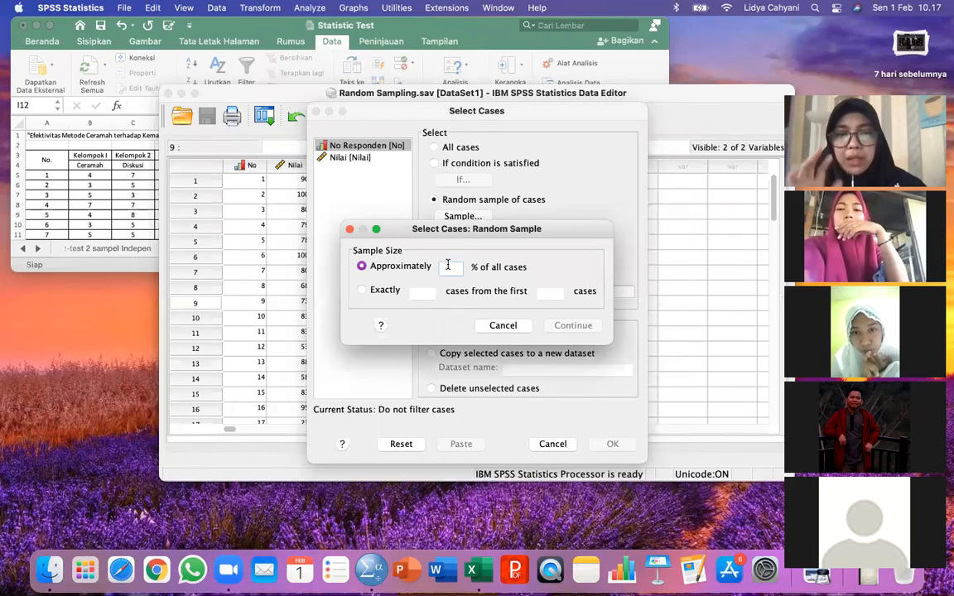
text(2)
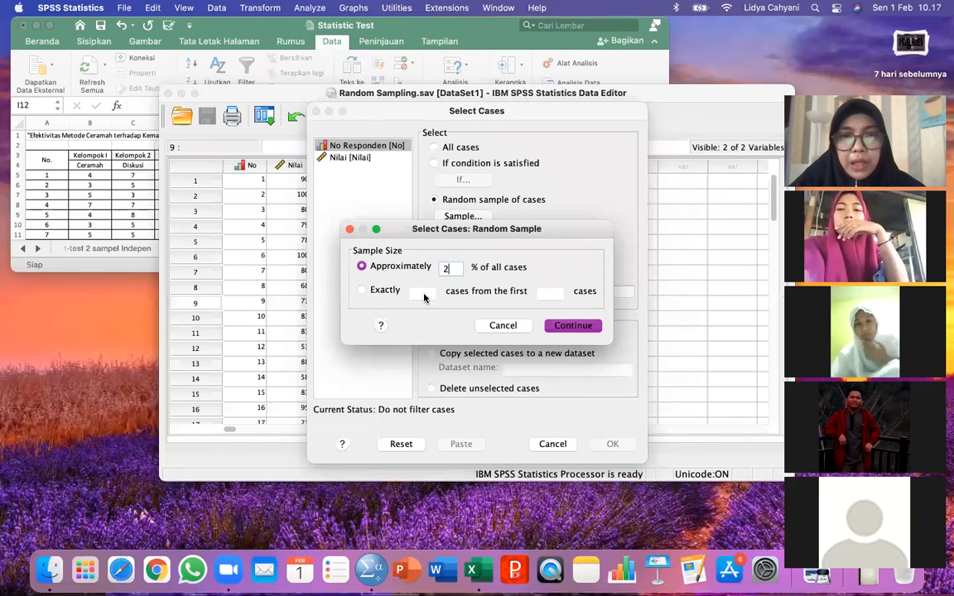
click(367, 290)
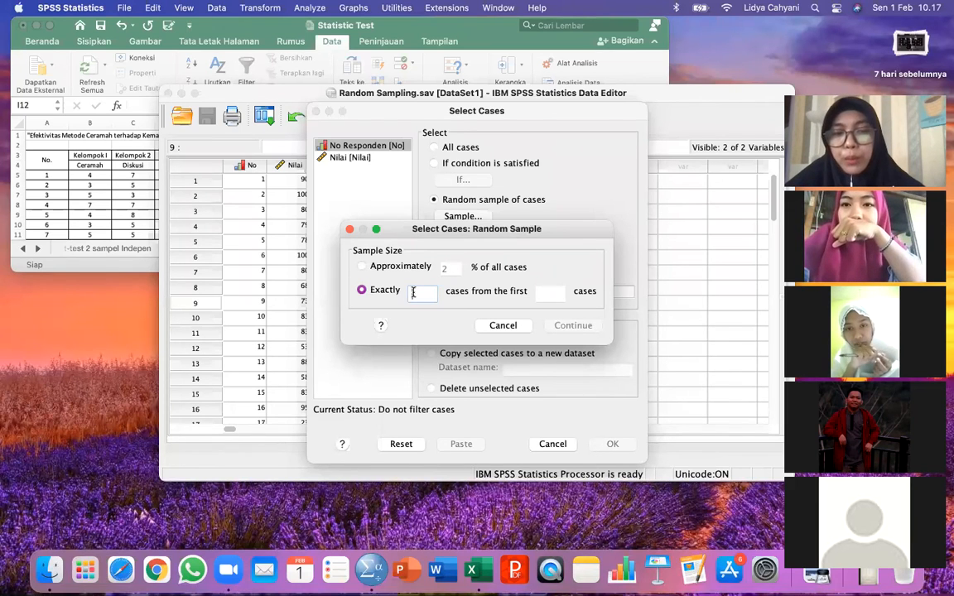
click(552, 294)
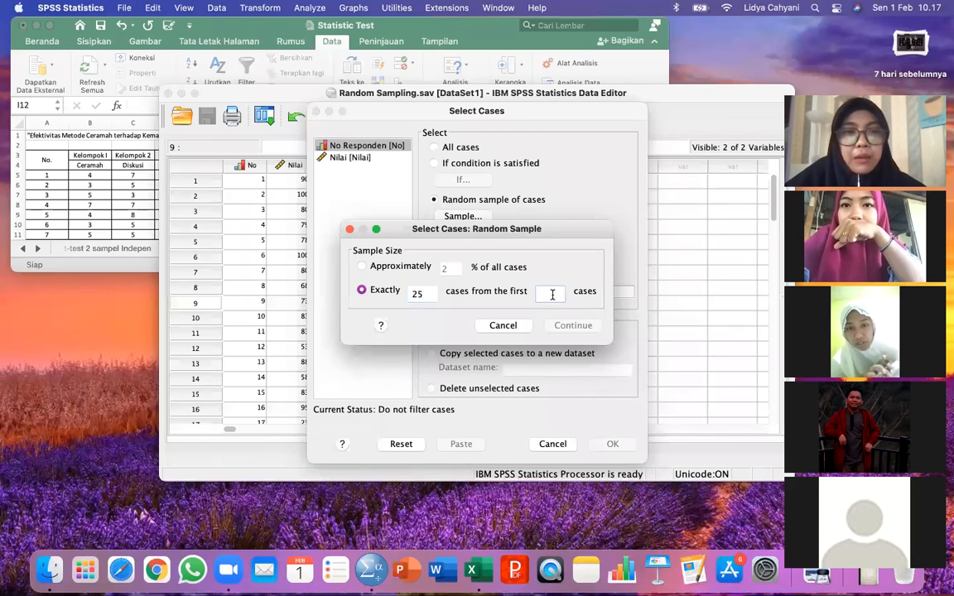
text(50)
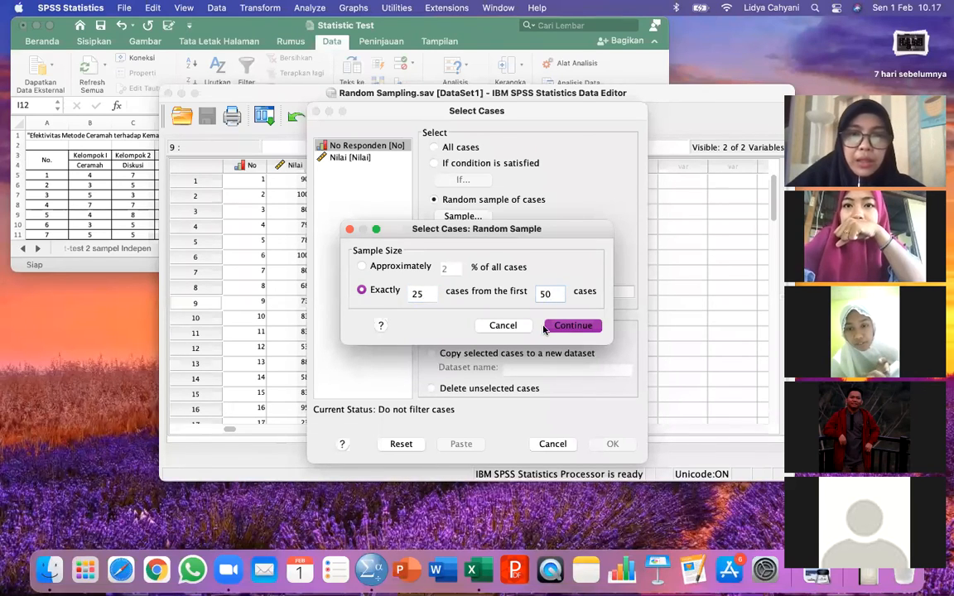
click(561, 327)
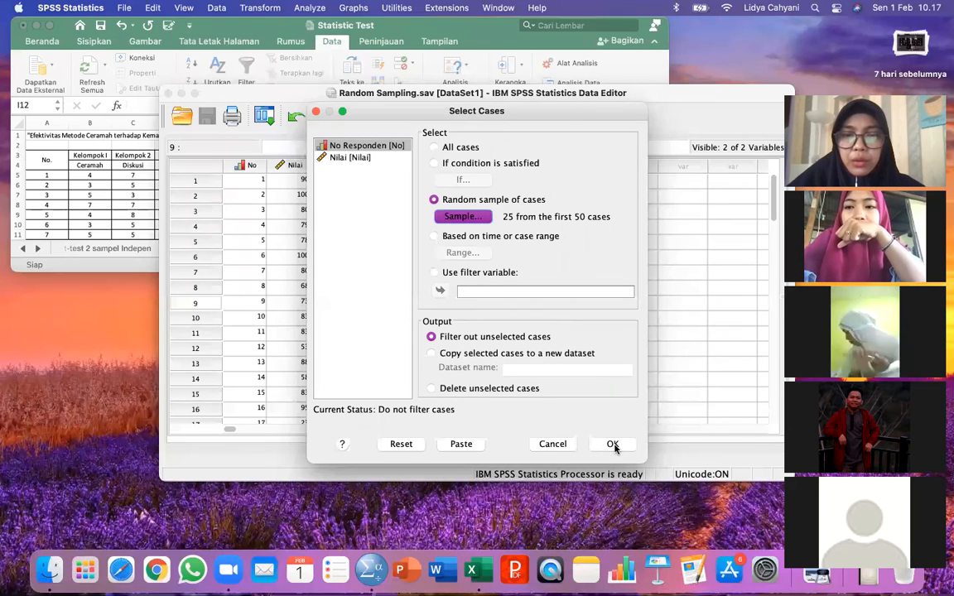
Apply the random case selection with unselected cases filtered out, and close the output document without saving it
click(612, 444)
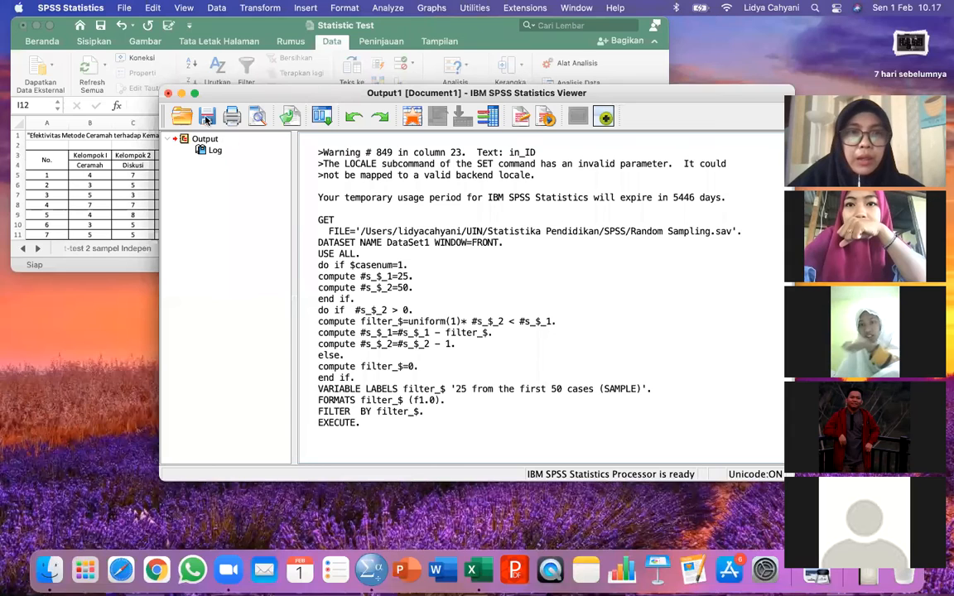
click(168, 93)
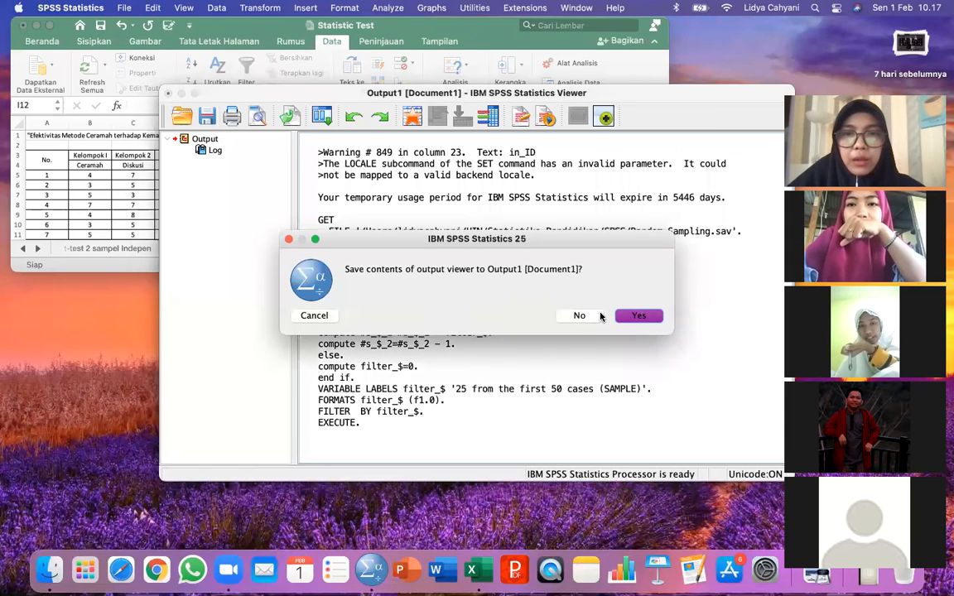
click(582, 315)
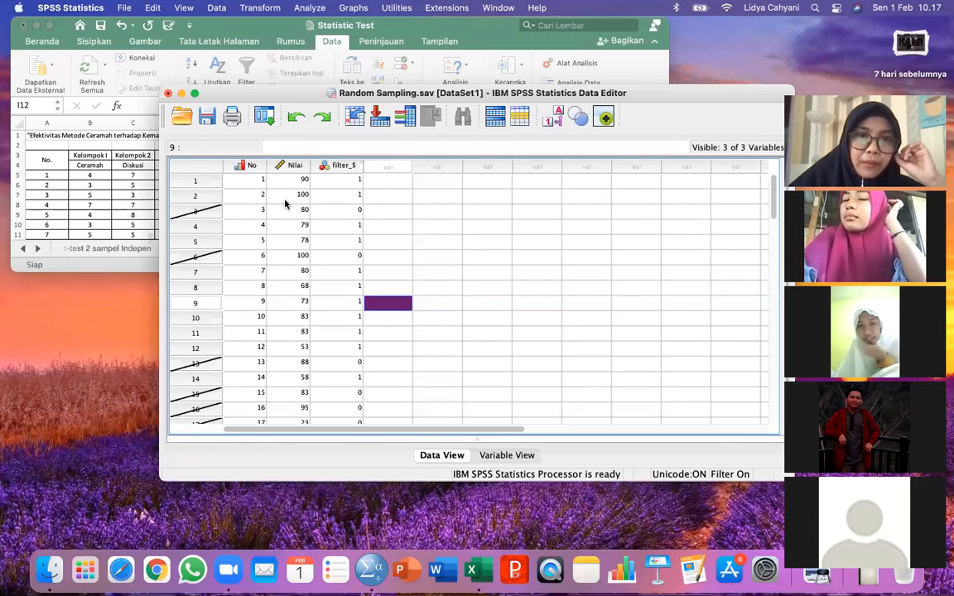
Examine the whole case list for the crossed-out rows and the filter_$ values of the random sample
scroll(199, 228, down, 1)
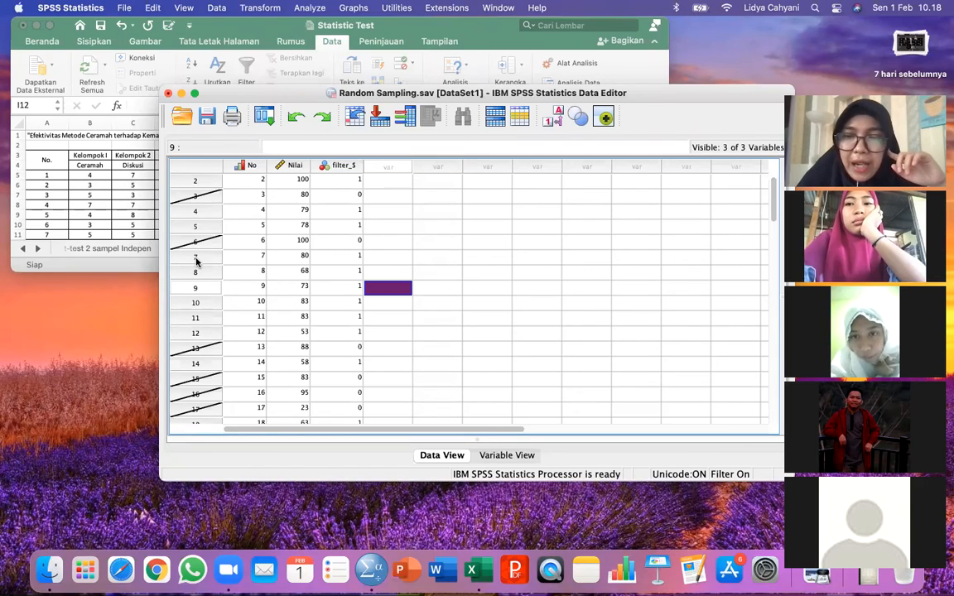
scroll(232, 294, down, 10)
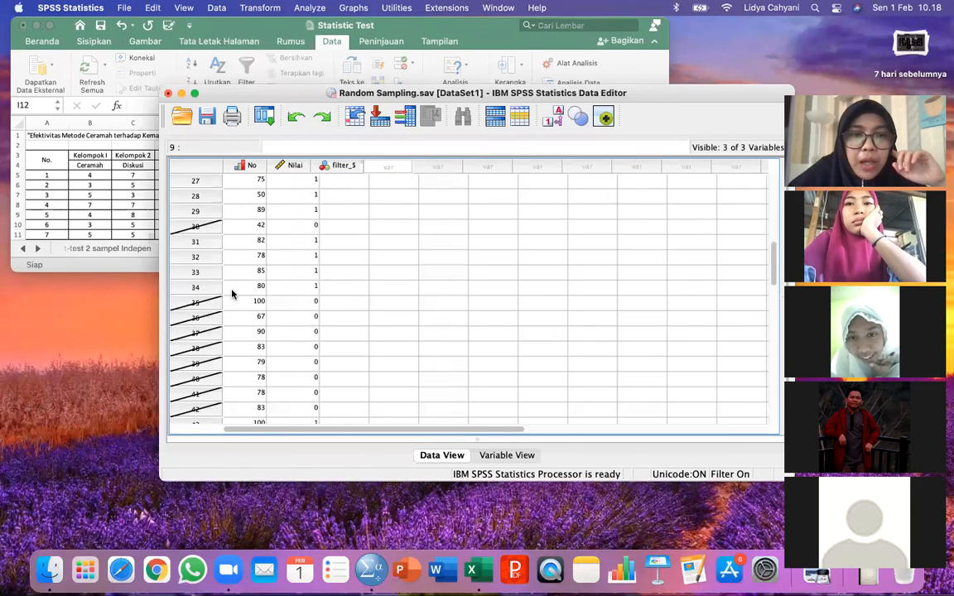
scroll(232, 294, right, 2)
scroll(231, 294, left, 2)
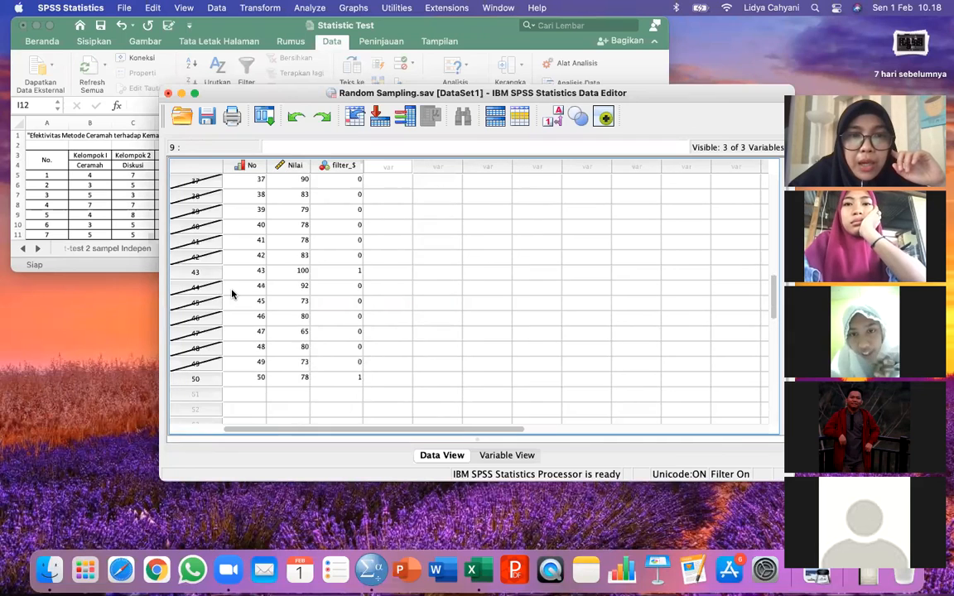
scroll(232, 294, up, 5)
scroll(231, 294, up, 8)
scroll(232, 294, right, 1)
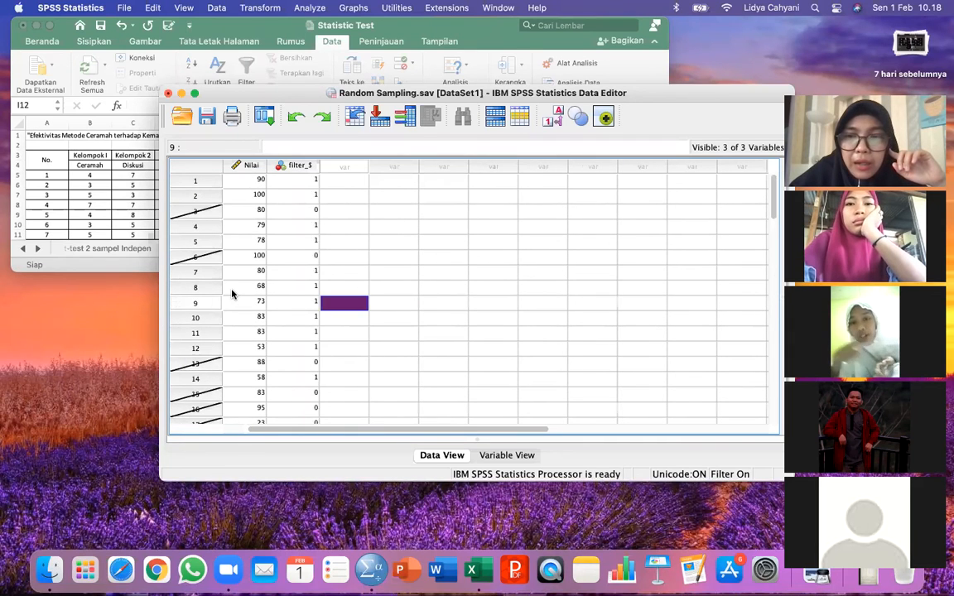
scroll(303, 271, left, 1)
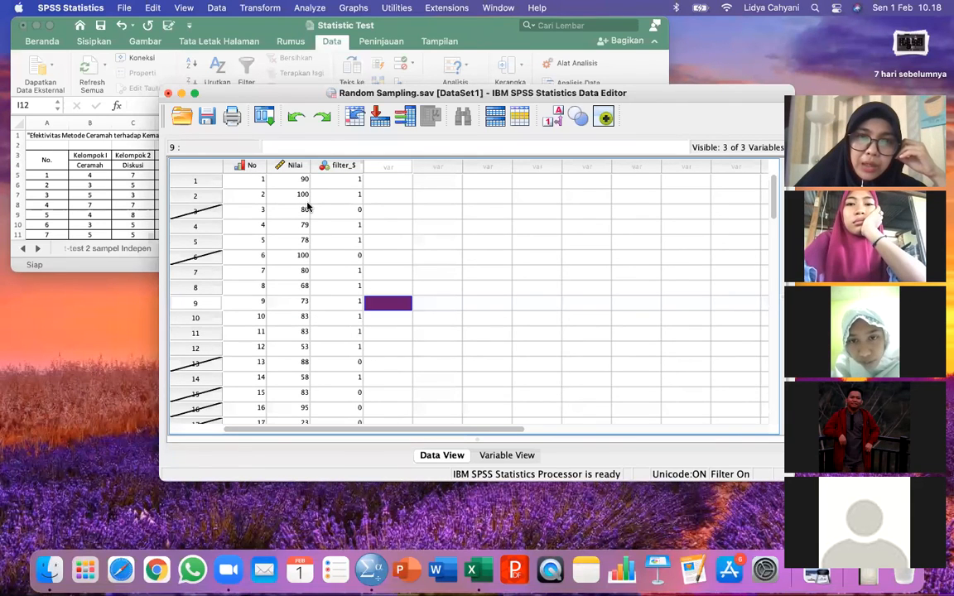
Open the data file z test satu sampel.sav and look over the values of Nilai
click(183, 118)
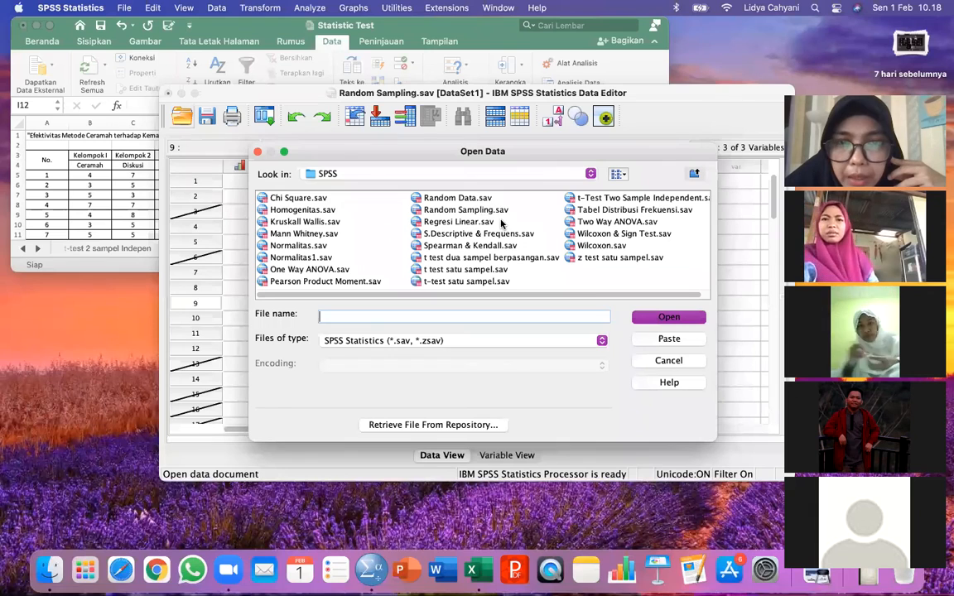
click(604, 259)
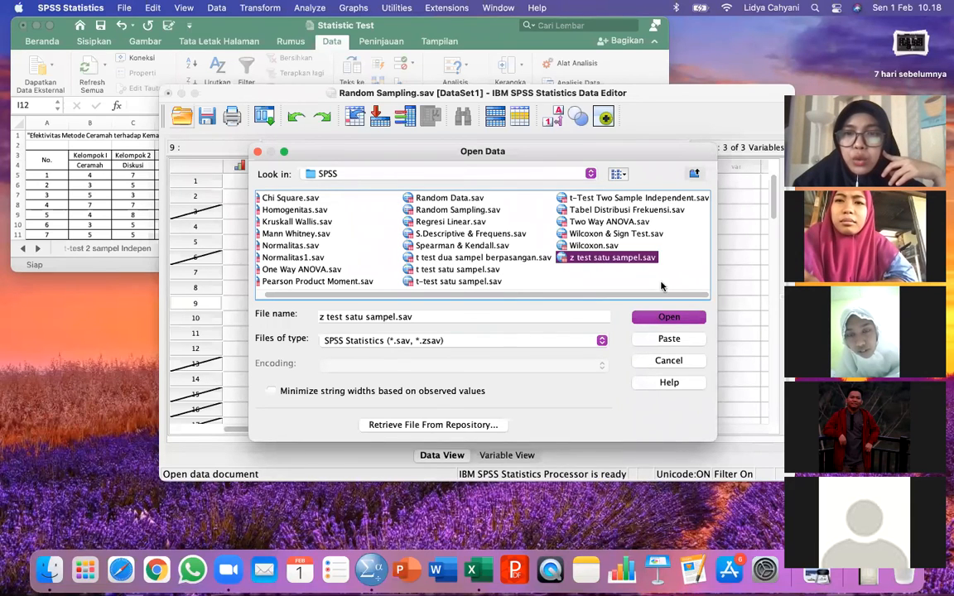
click(662, 318)
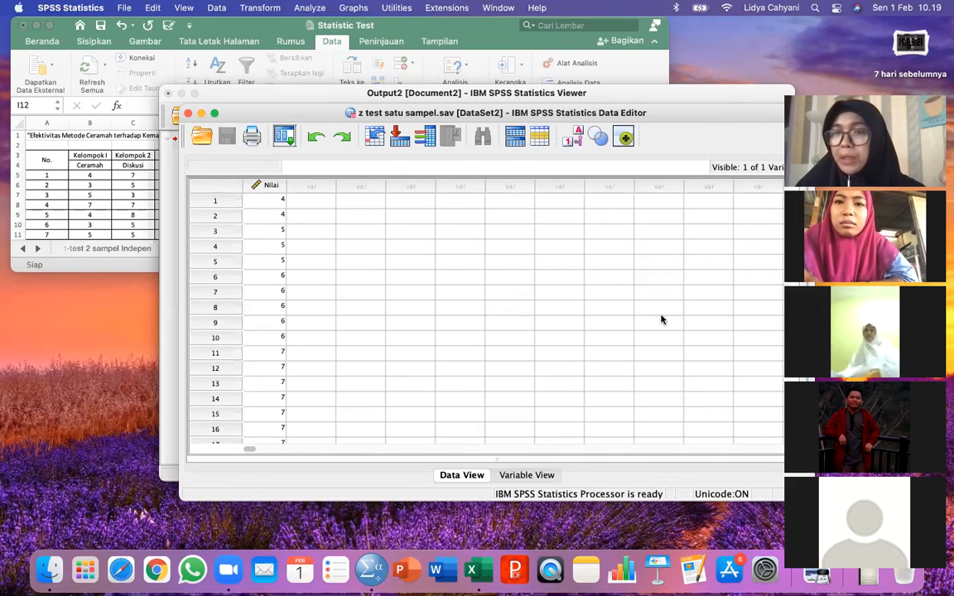
click(269, 204)
scroll(269, 249, down, 1)
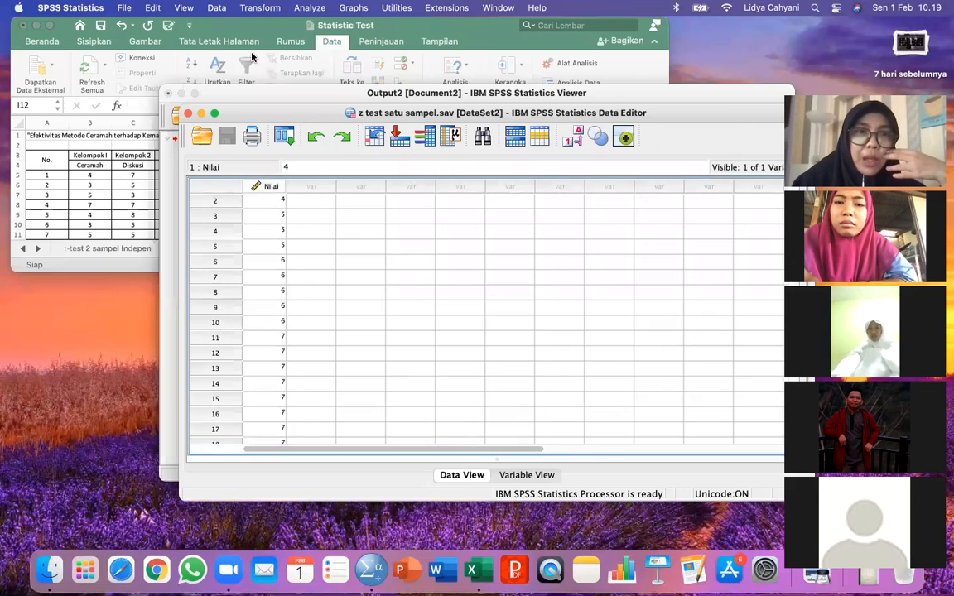
Start a One-Sample T Test with Nilai as the test variable
click(309, 8)
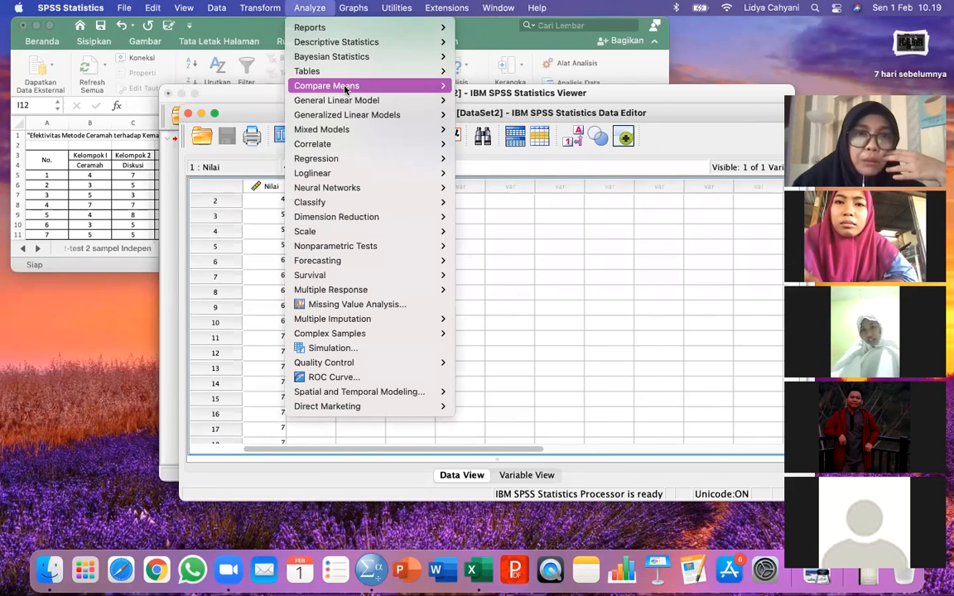
mouse_move(346, 88)
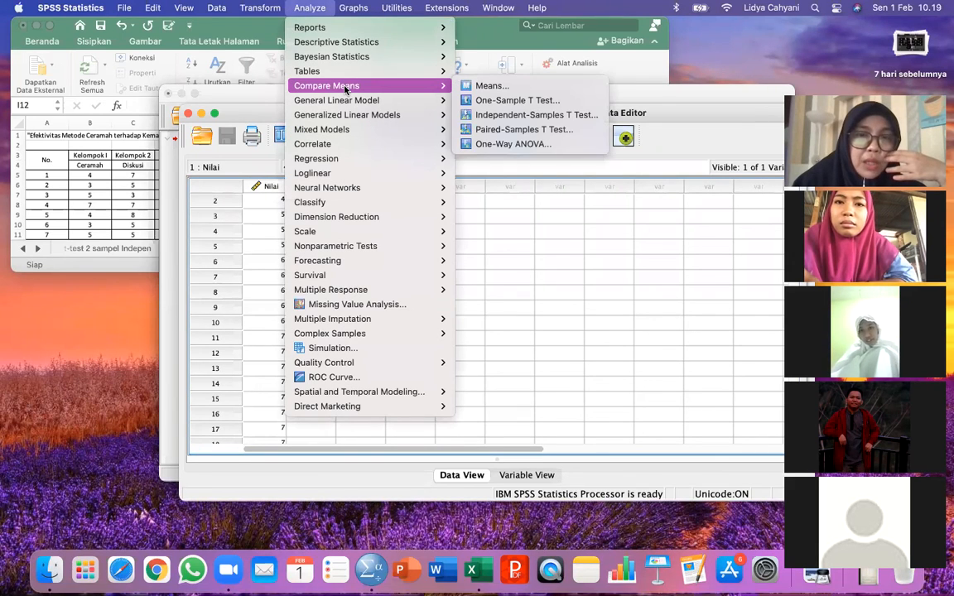
click(507, 103)
click(455, 294)
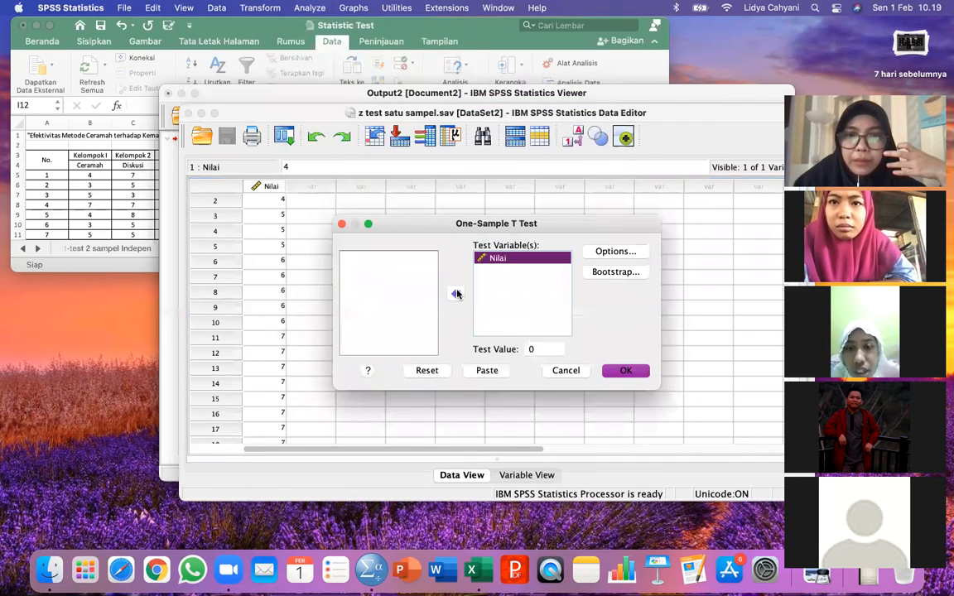
click(544, 351)
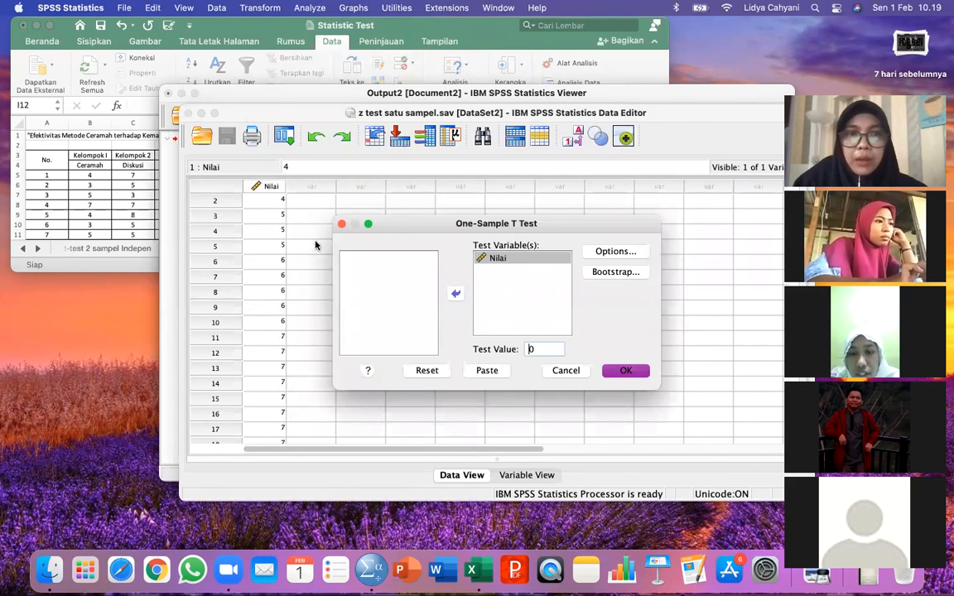
Switch to the Excel workbook and show the sheet Uji z-satu sampel to look up the test value
click(23, 248)
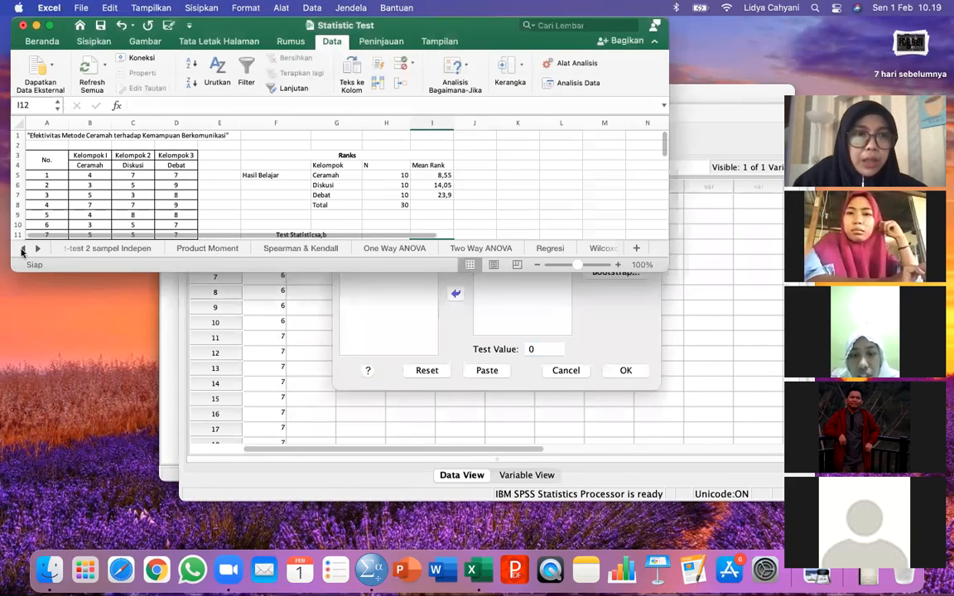
click(23, 248)
click(22, 248)
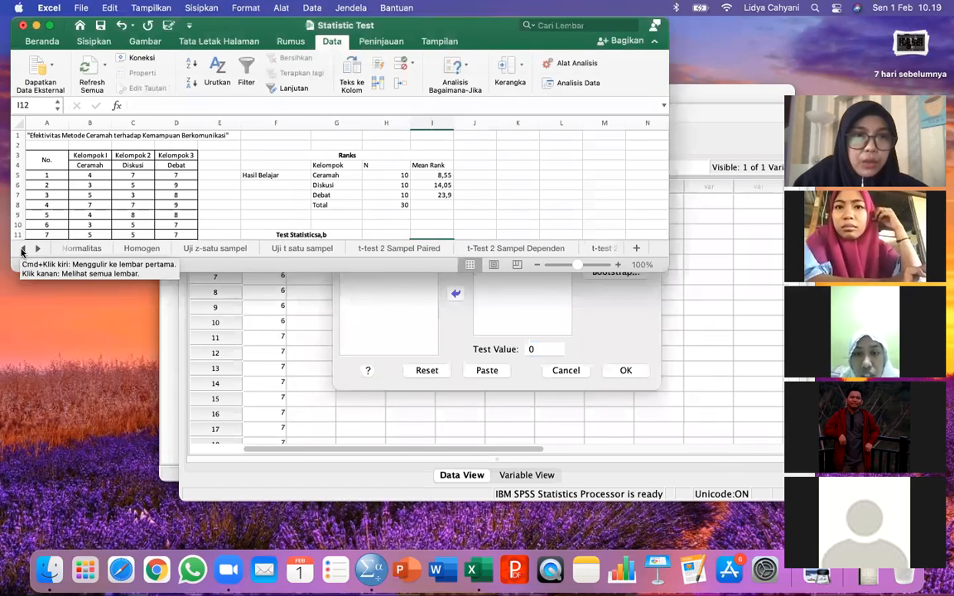
click(209, 250)
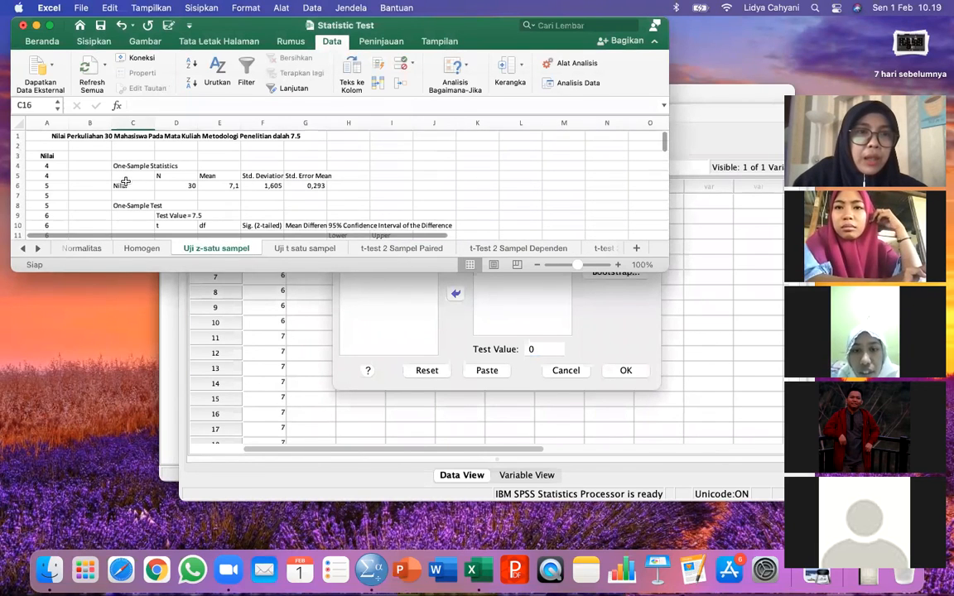
Return to SPSS and set the One-Sample T Test's test value to 7,5
click(499, 314)
click(537, 348)
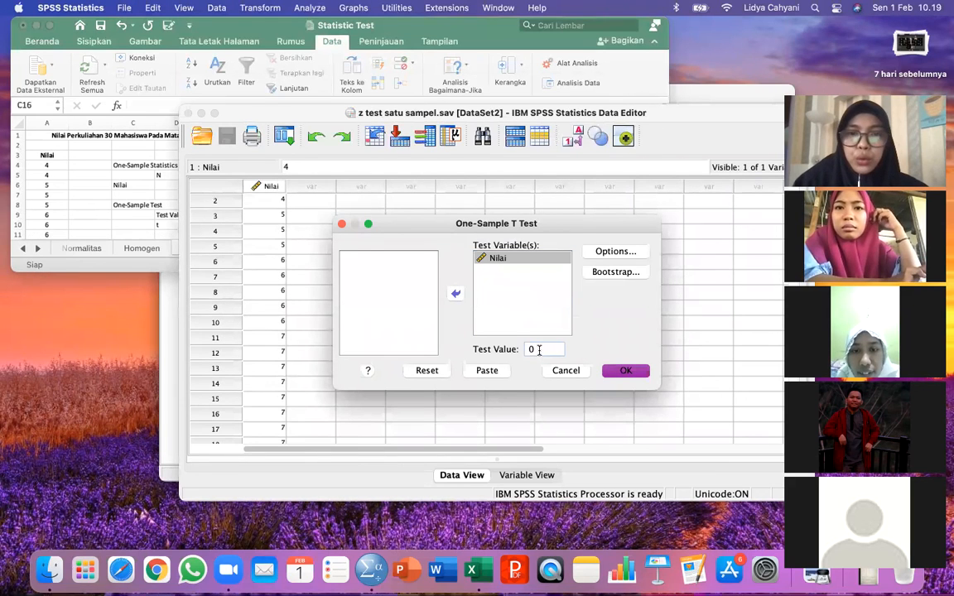
key(BackSpace)
text(7)
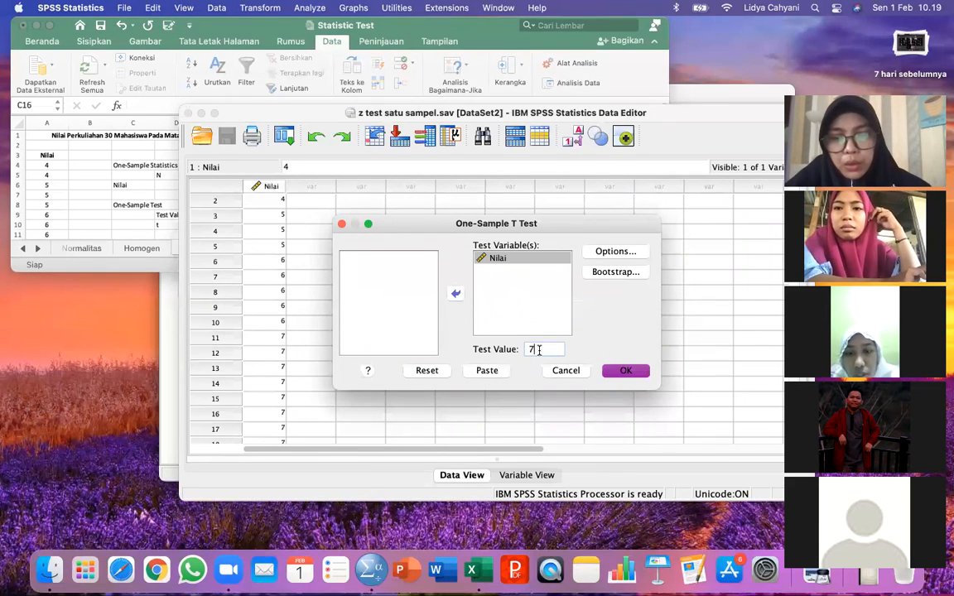
text(,5)
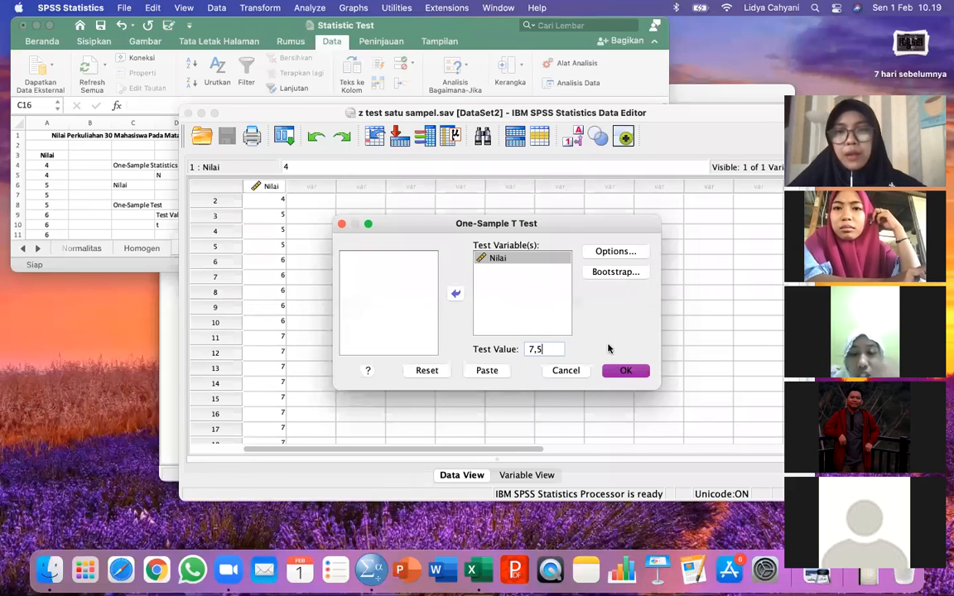
Keep the 95% confidence interval option, run the One-Sample T Test, and inspect the One-Sample Test table
click(612, 253)
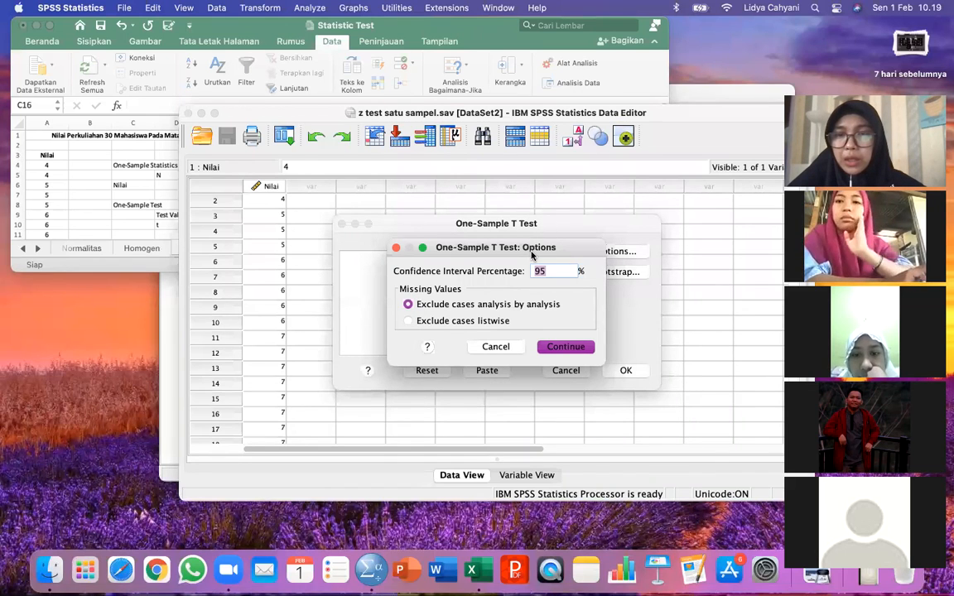
click(561, 346)
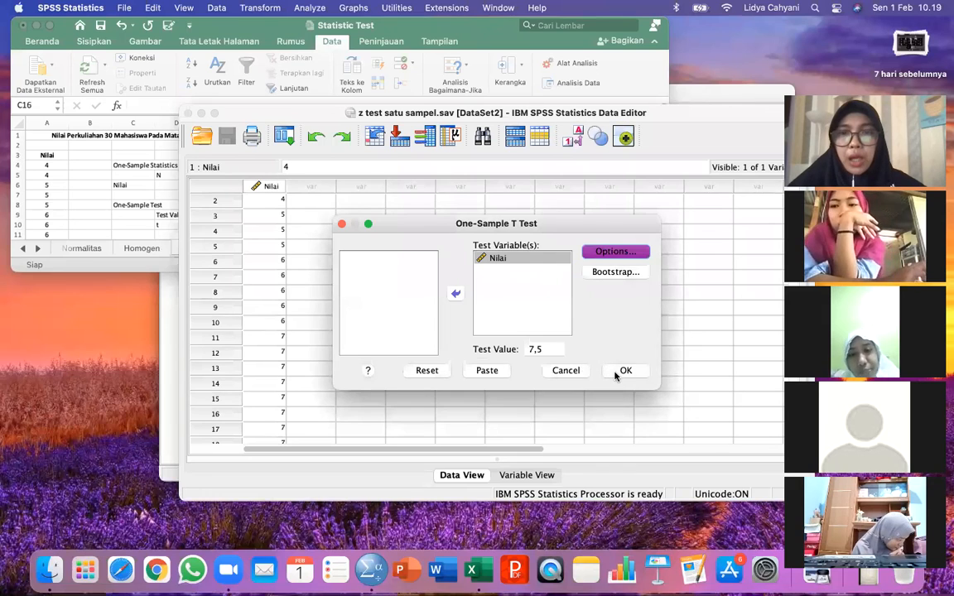
click(622, 372)
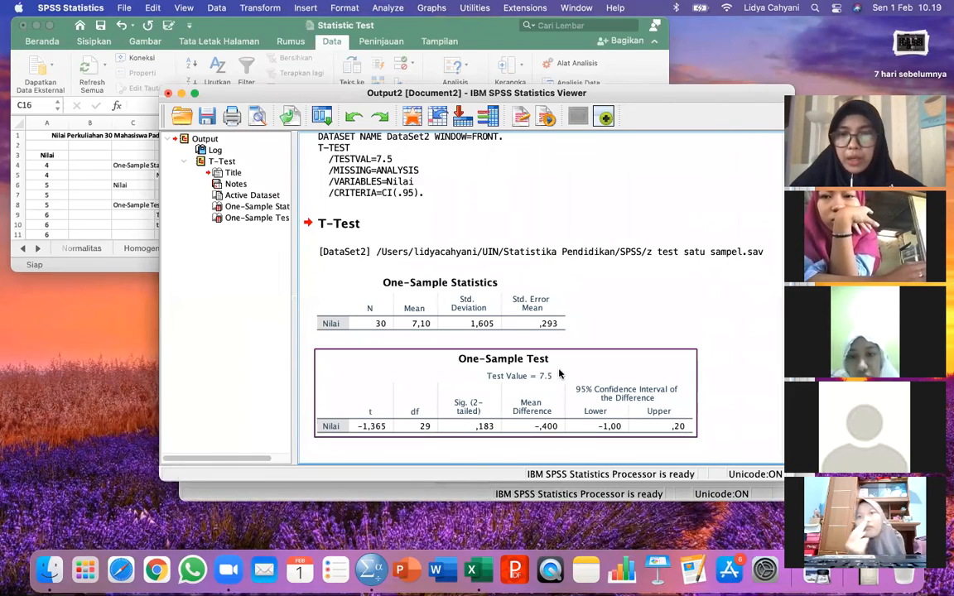
click(493, 438)
click(452, 423)
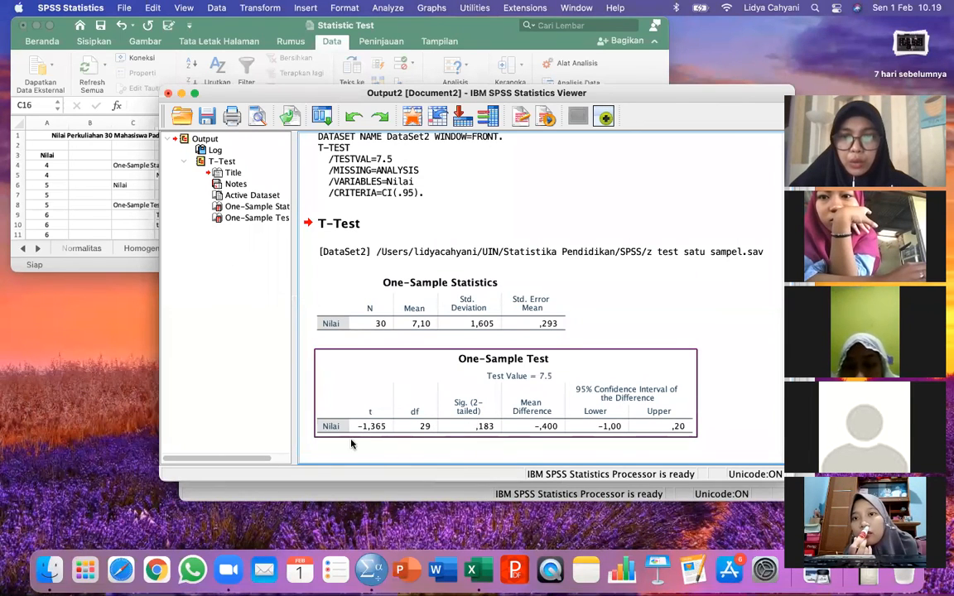
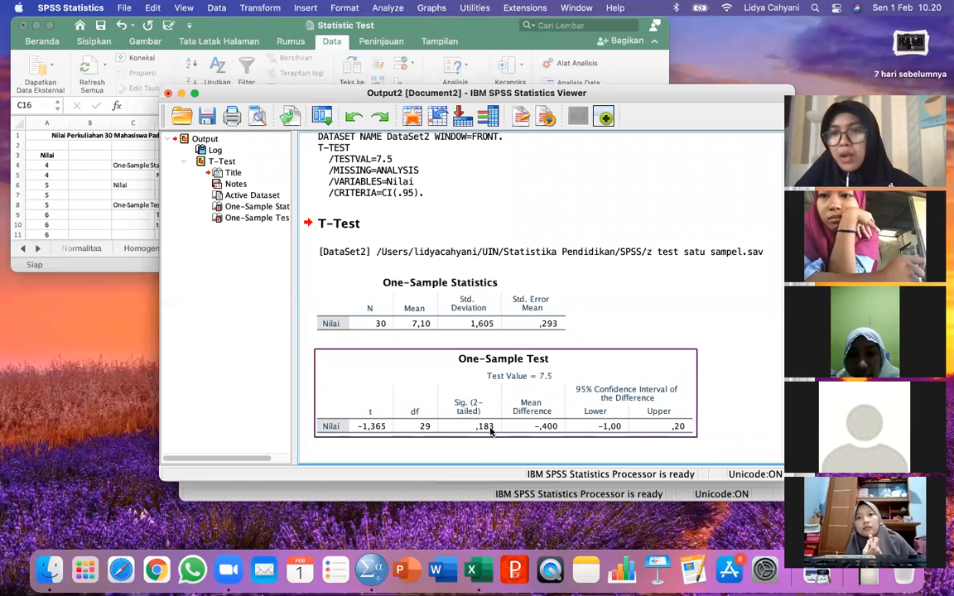
Close the T-Test output window and open the data file Kruskall Wallis.sav
click(169, 94)
click(582, 314)
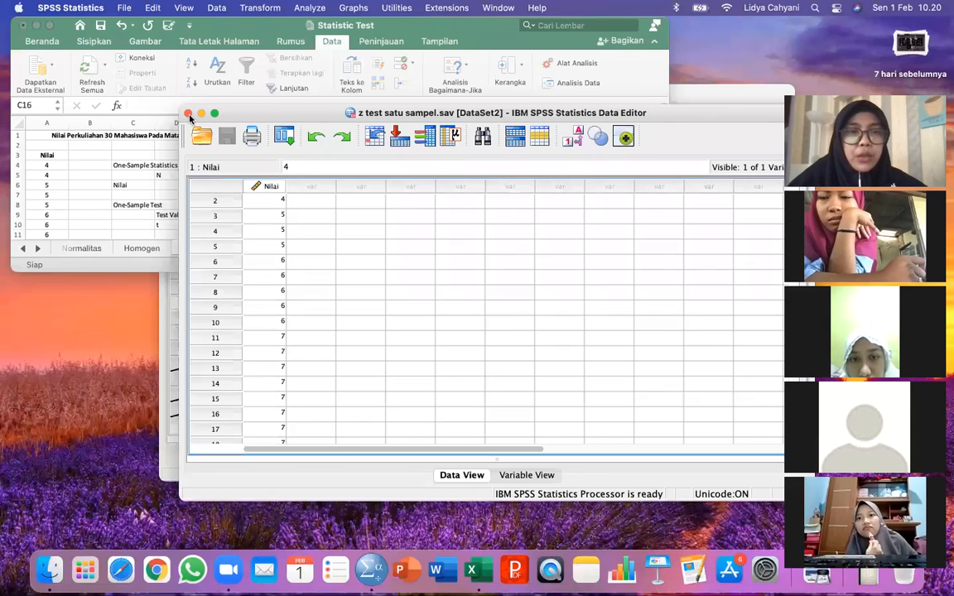
click(207, 141)
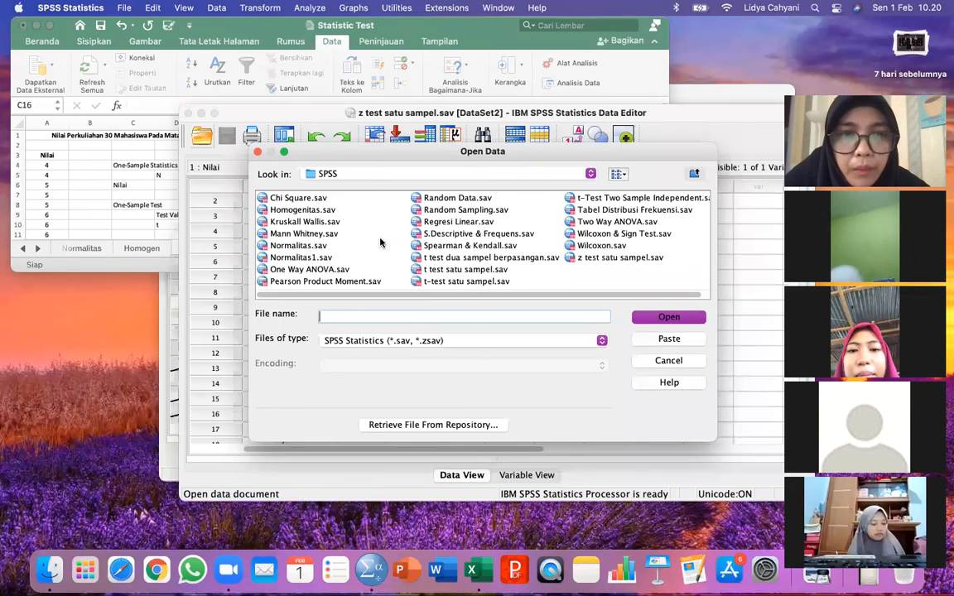
click(320, 222)
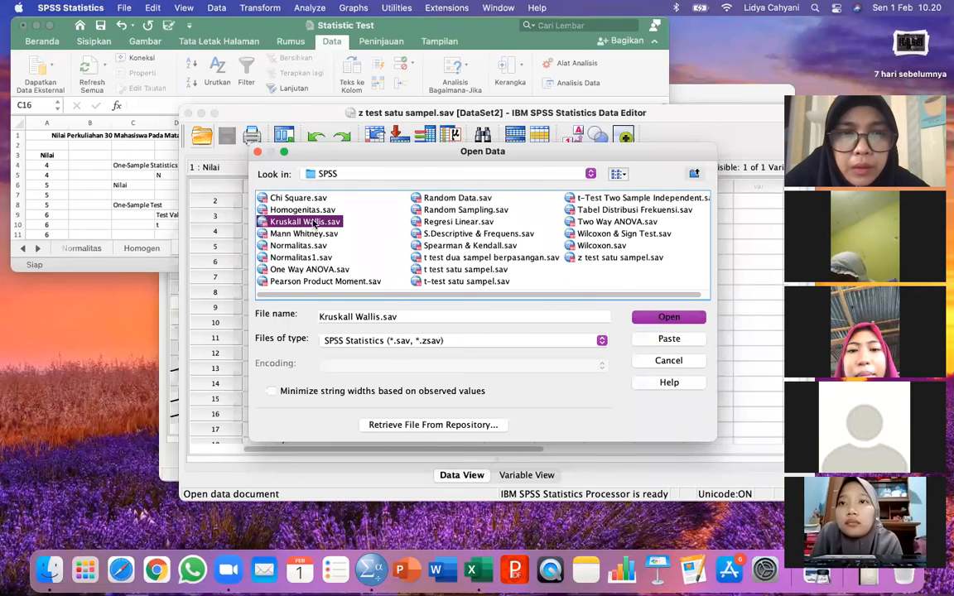
click(666, 316)
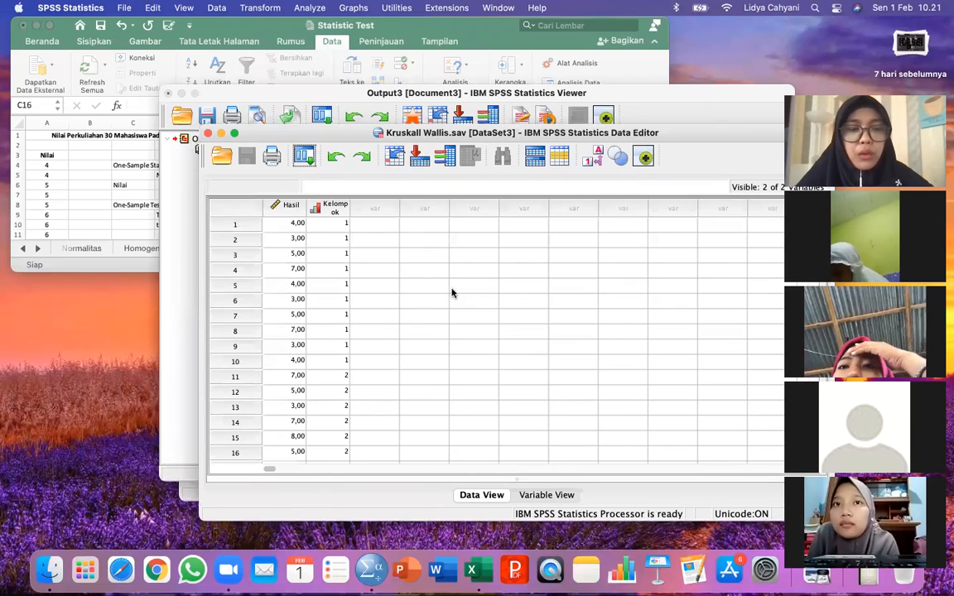
Switch to the Excel workbook and show the sheet Kruskal Wallis with the source data for the three groups
click(90, 174)
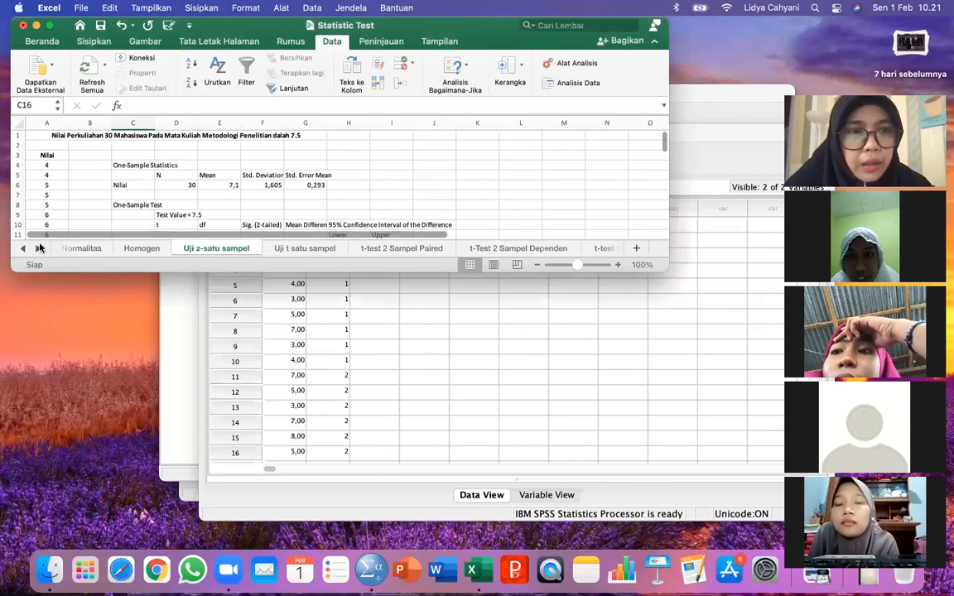
click(37, 248)
click(38, 248)
click(37, 247)
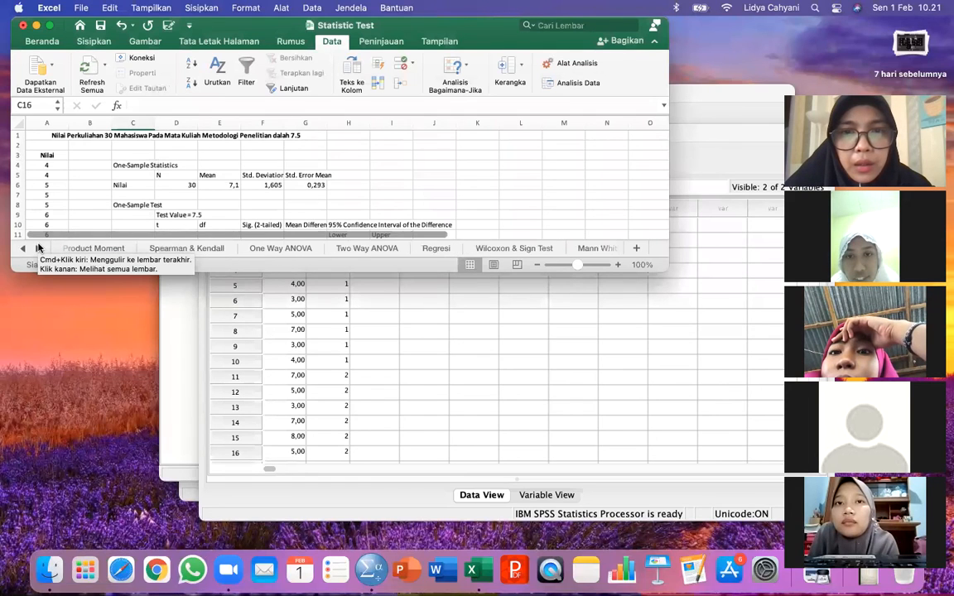
click(37, 247)
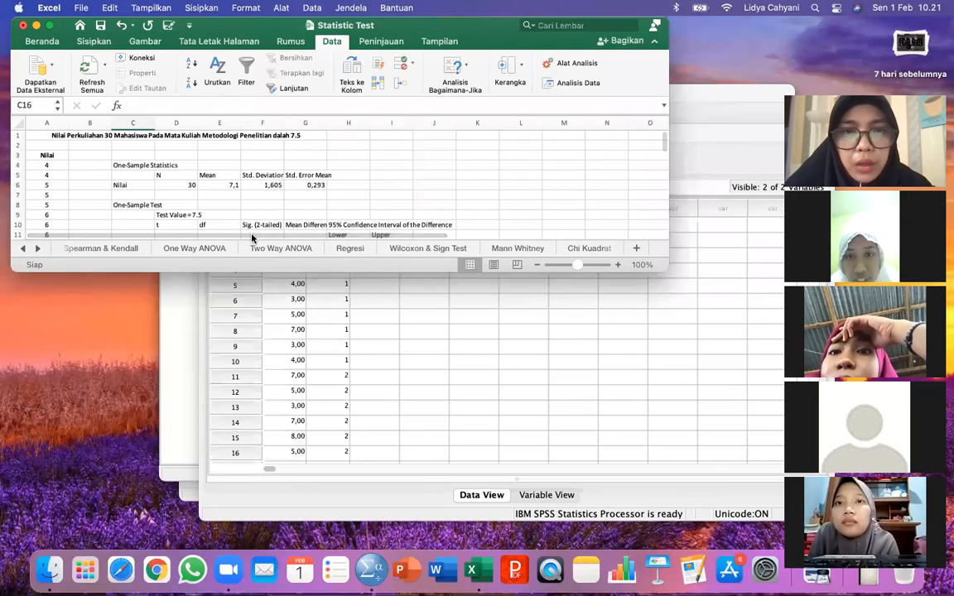
click(38, 247)
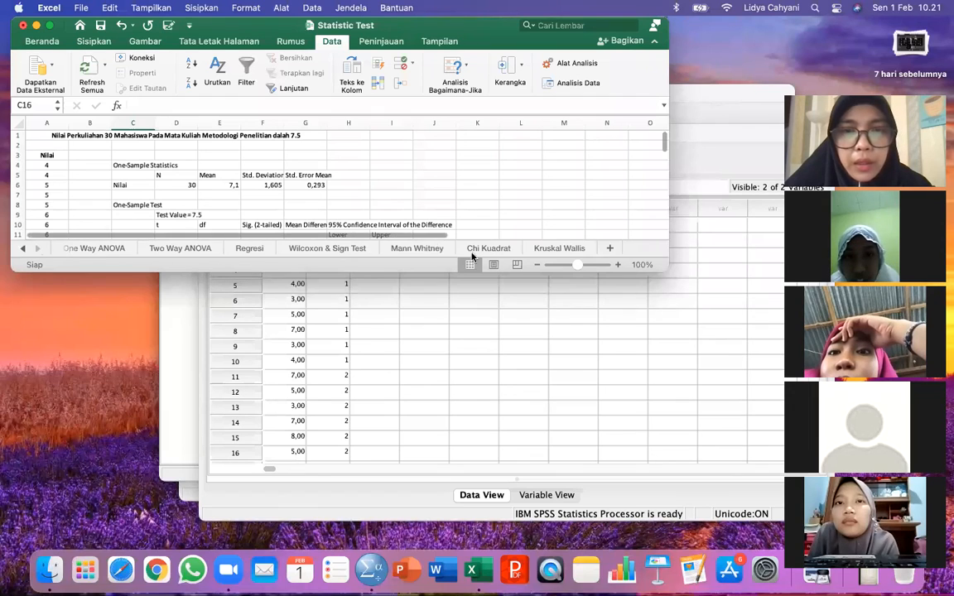
click(557, 248)
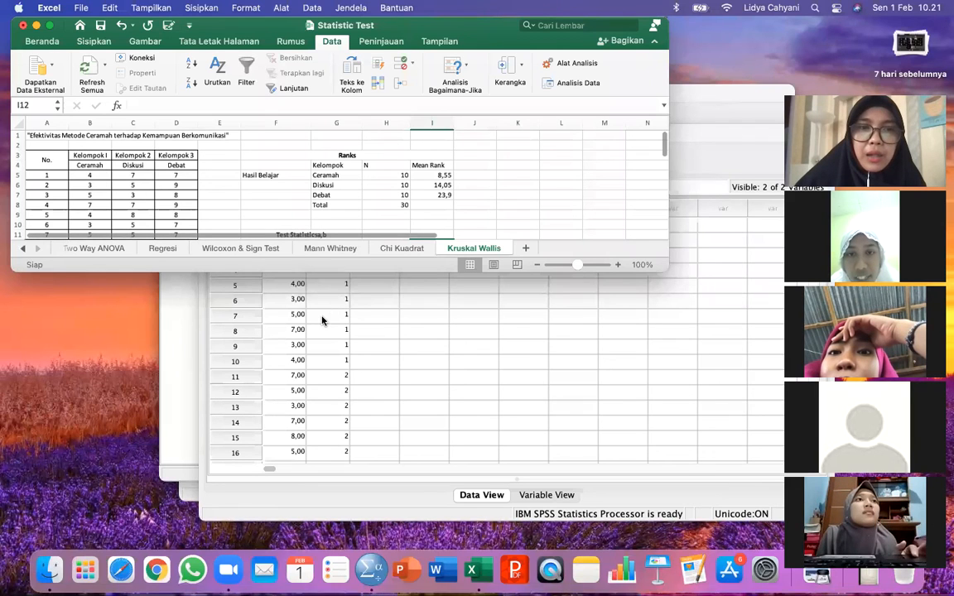
Return to SPSS and look through the Hasil and Kelompok cases of the Kruskall Wallis data set
click(294, 314)
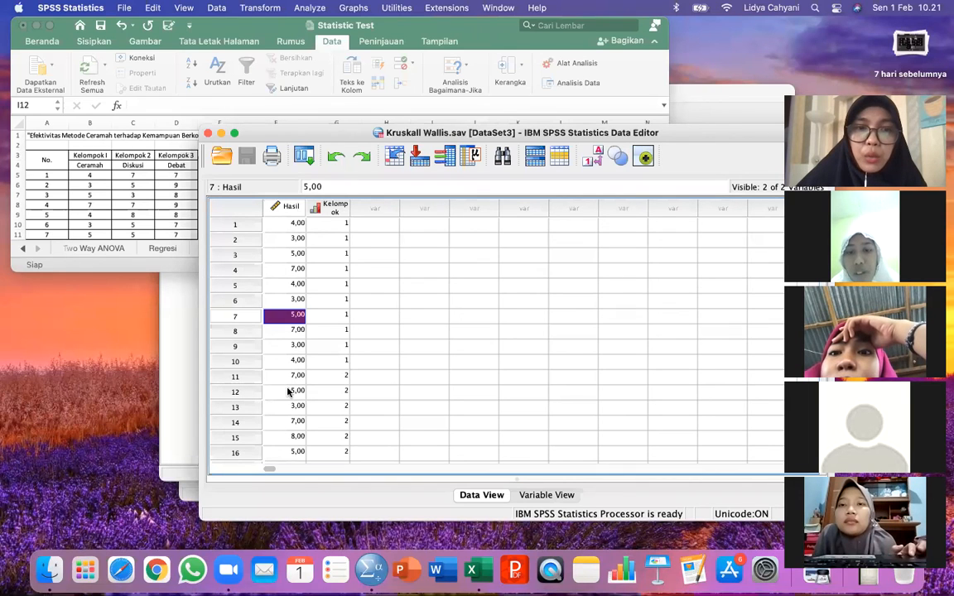
scroll(353, 384, down, 5)
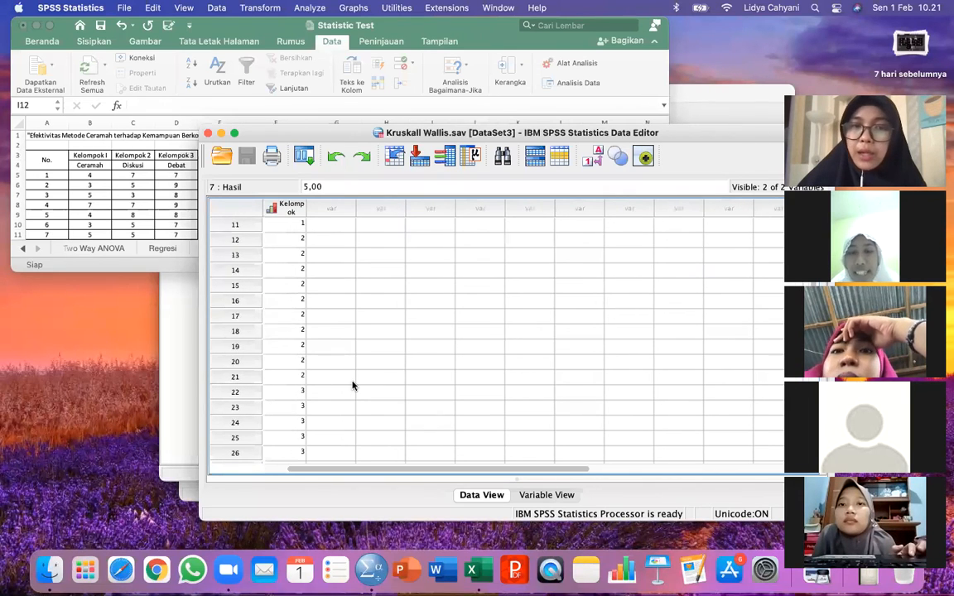
scroll(353, 385, up, 5)
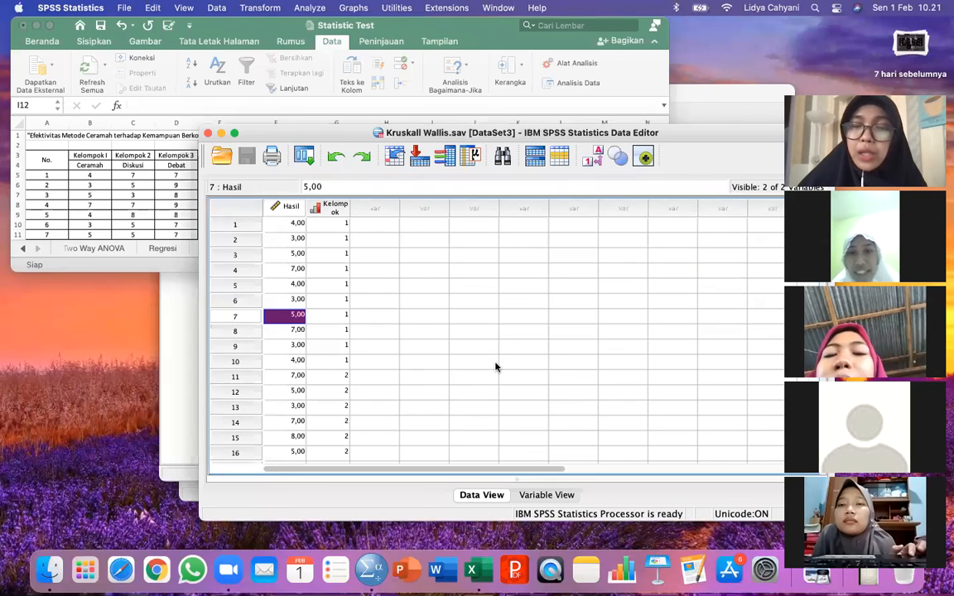
Show the variable definitions and examine the value labels of Kelompok, leaving them without changes
click(537, 495)
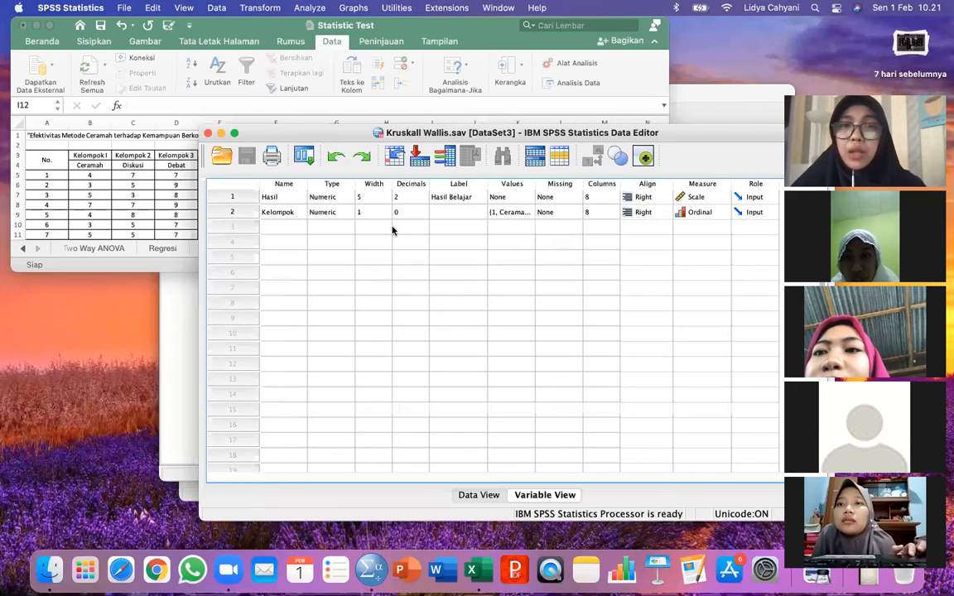
click(514, 213)
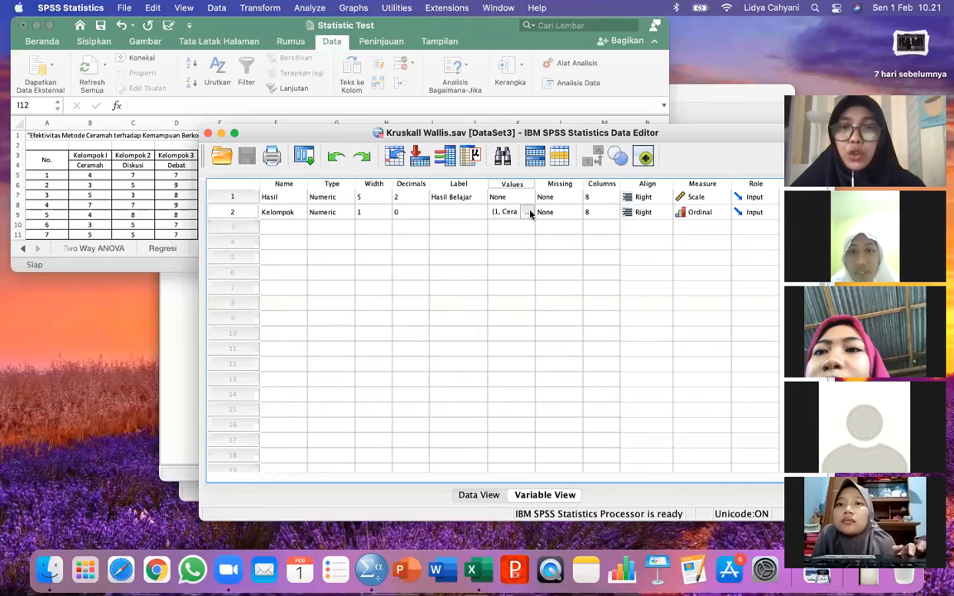
click(529, 213)
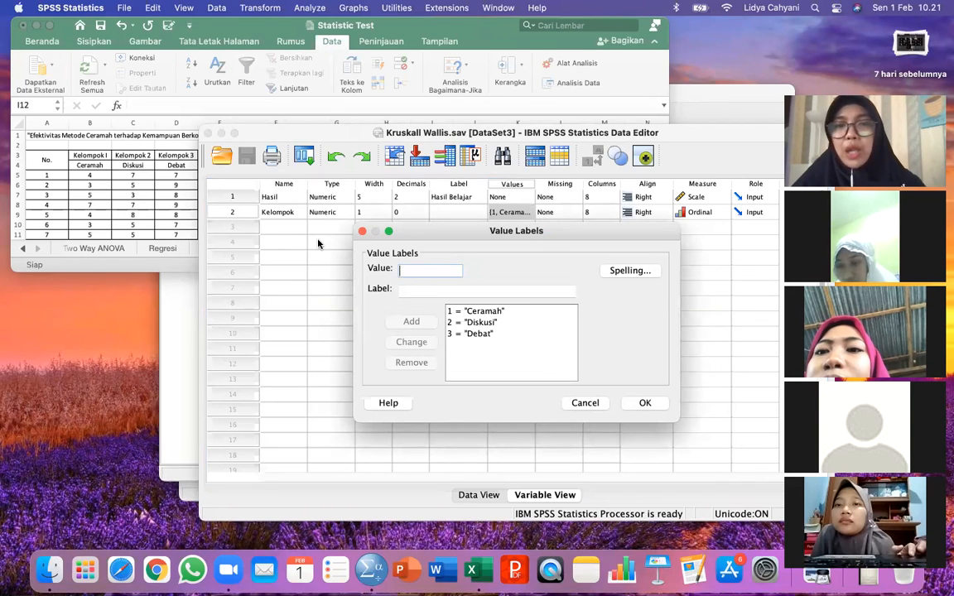
click(492, 325)
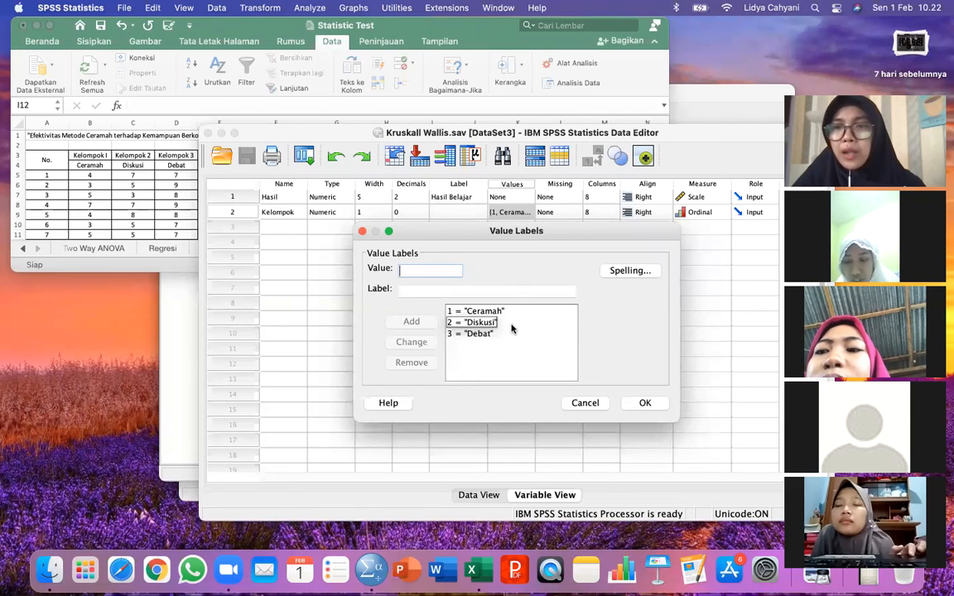
click(595, 402)
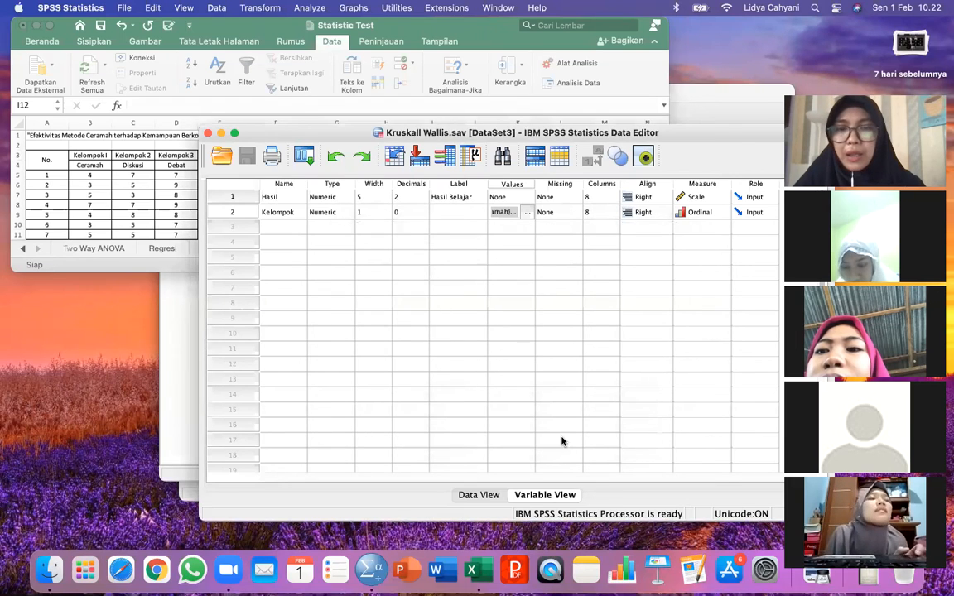
Go back to the case data and start the legacy nonparametric K Independent Samples test with Hasil Belajar as the test variable
click(481, 494)
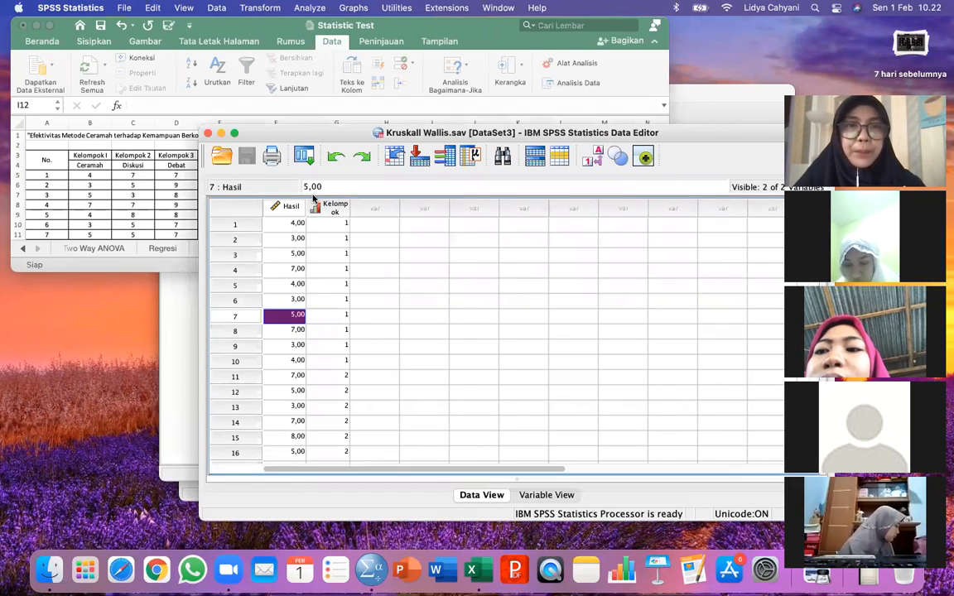
click(308, 7)
mouse_move(335, 78)
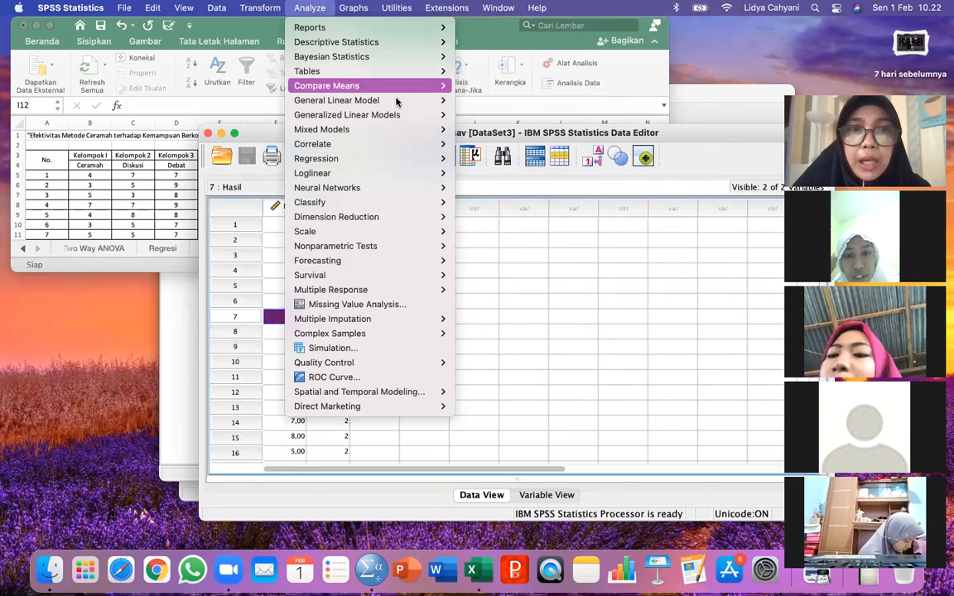
mouse_move(358, 101)
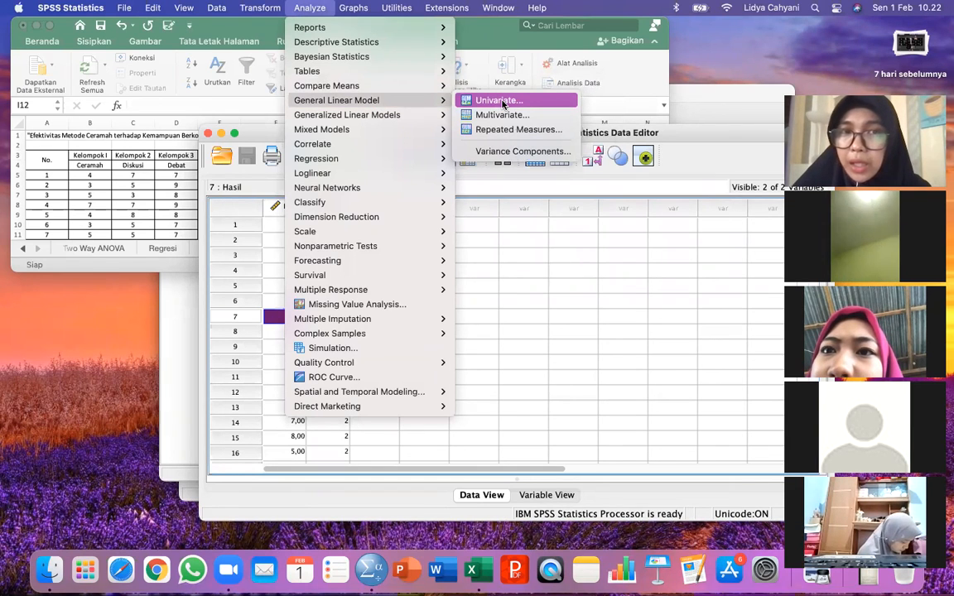
mouse_move(351, 162)
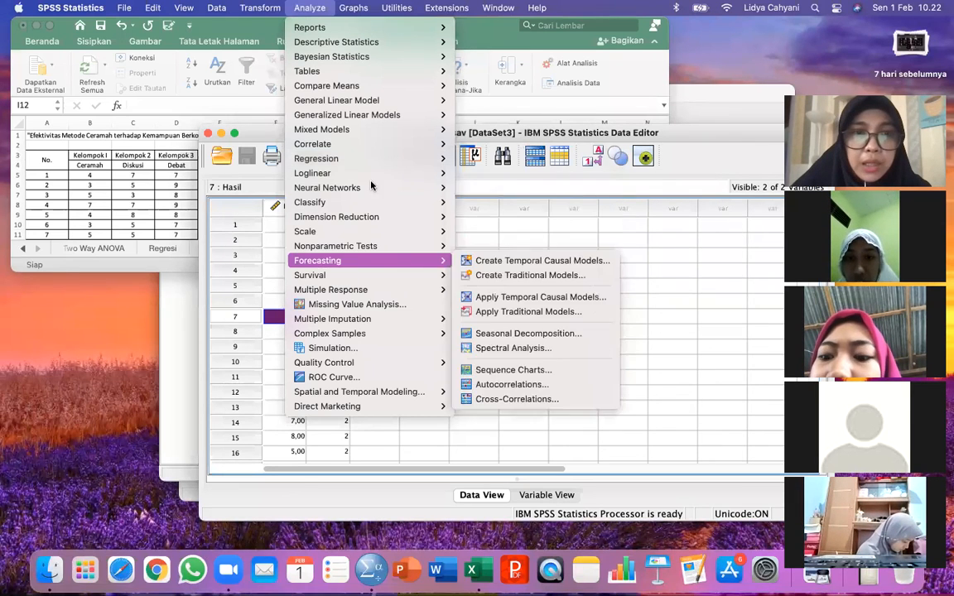
mouse_move(357, 250)
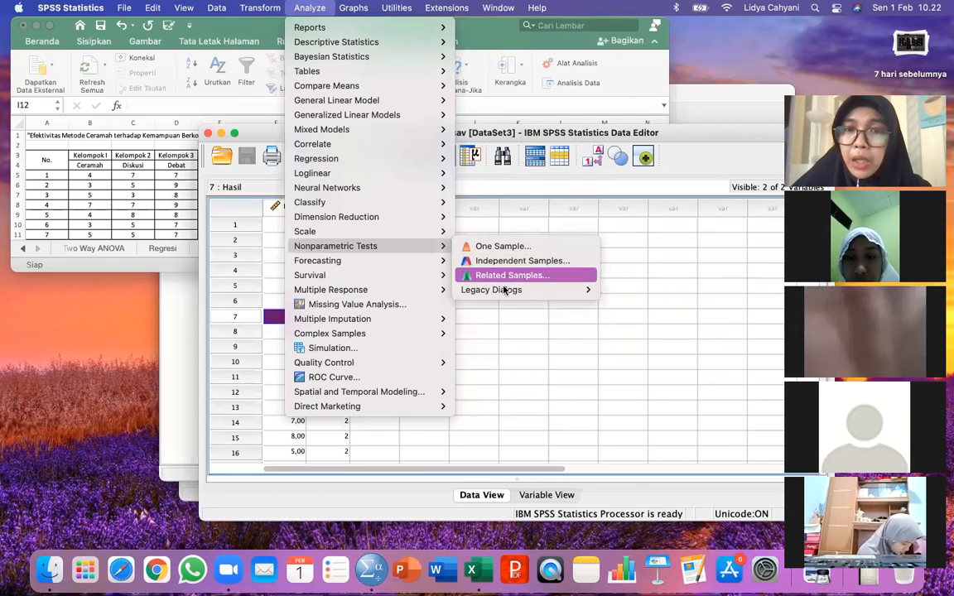
mouse_move(505, 290)
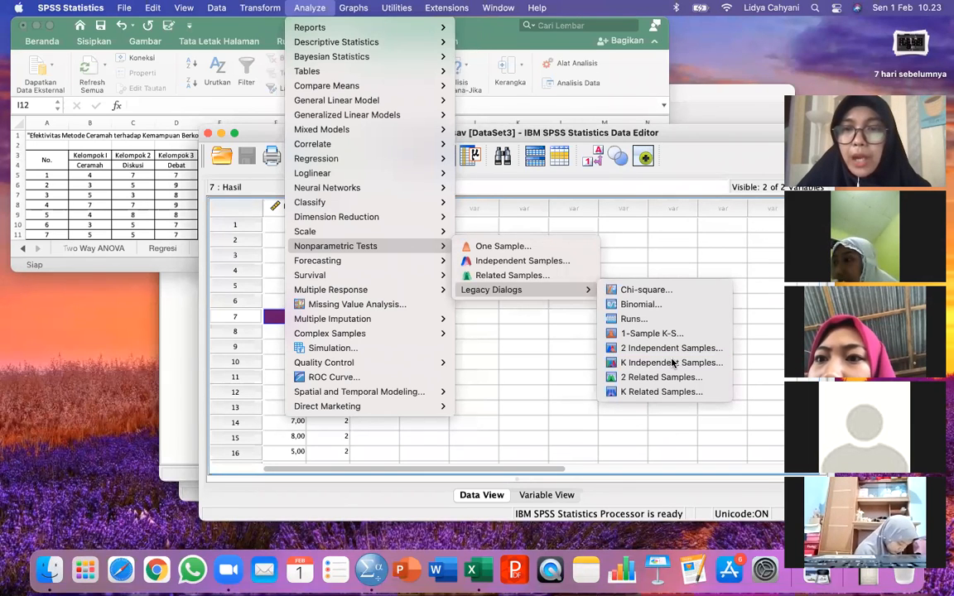
click(672, 362)
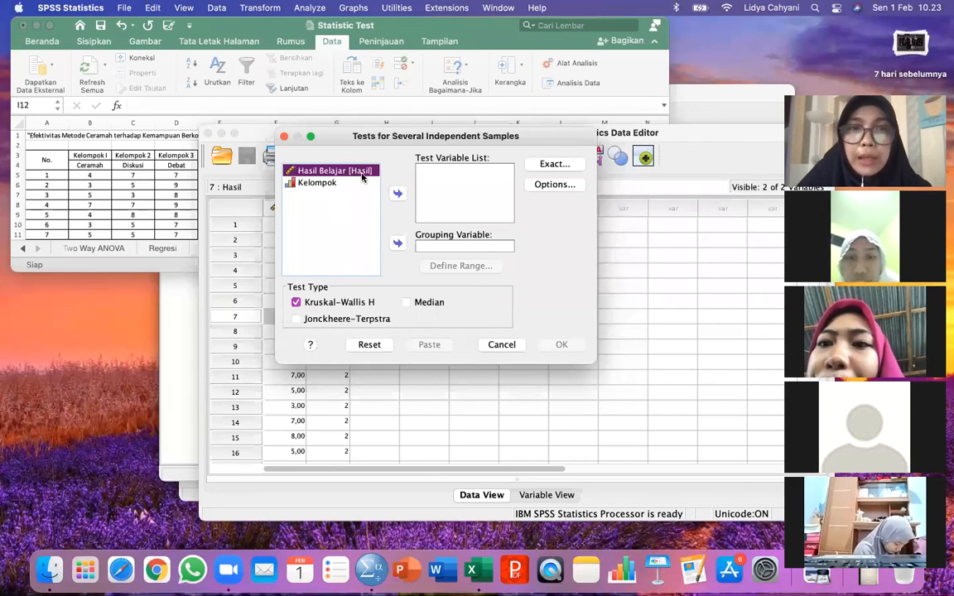
click(398, 195)
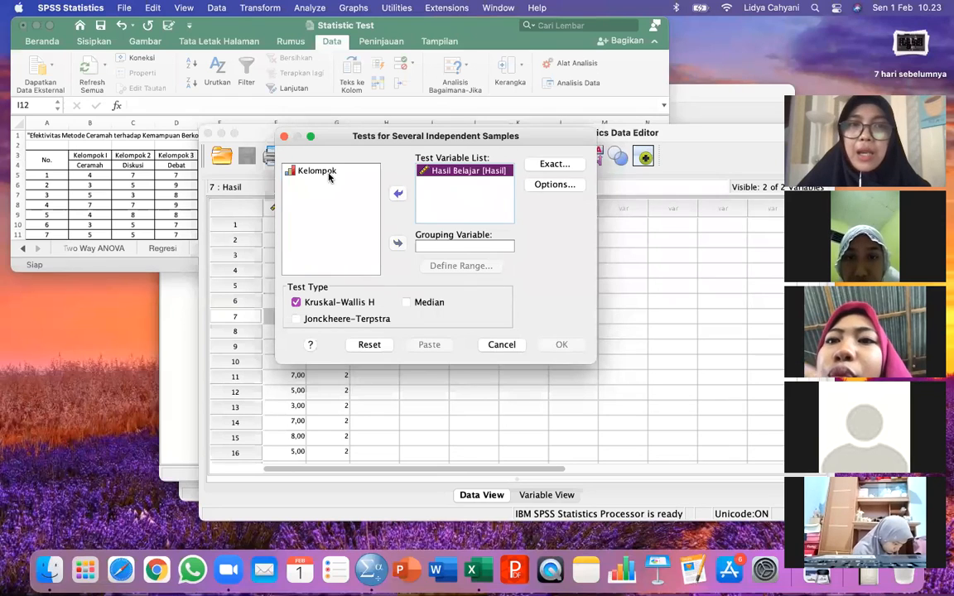
Set Kelompok as the grouping variable and define its range from 1 to 3
click(301, 169)
click(398, 241)
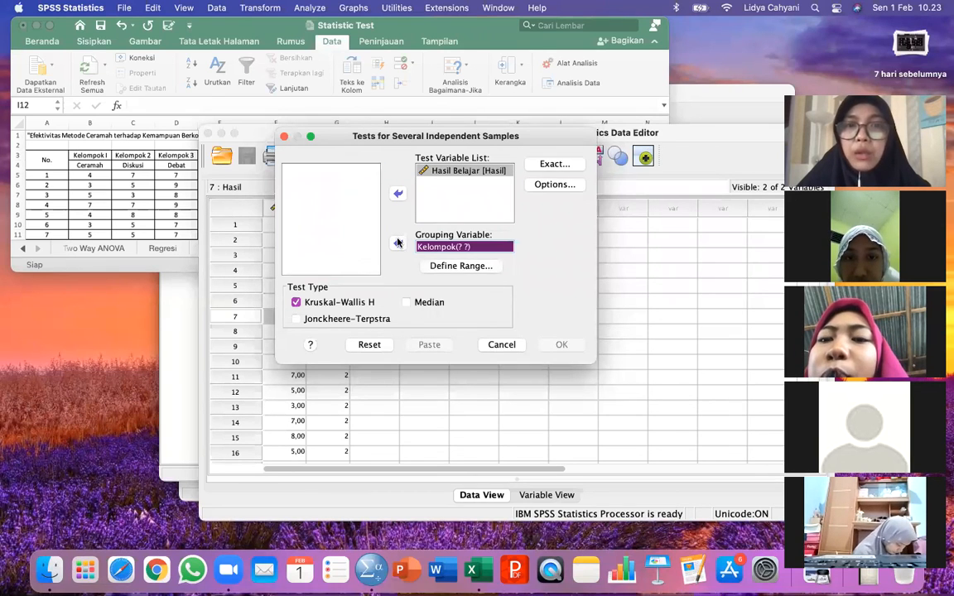
click(456, 266)
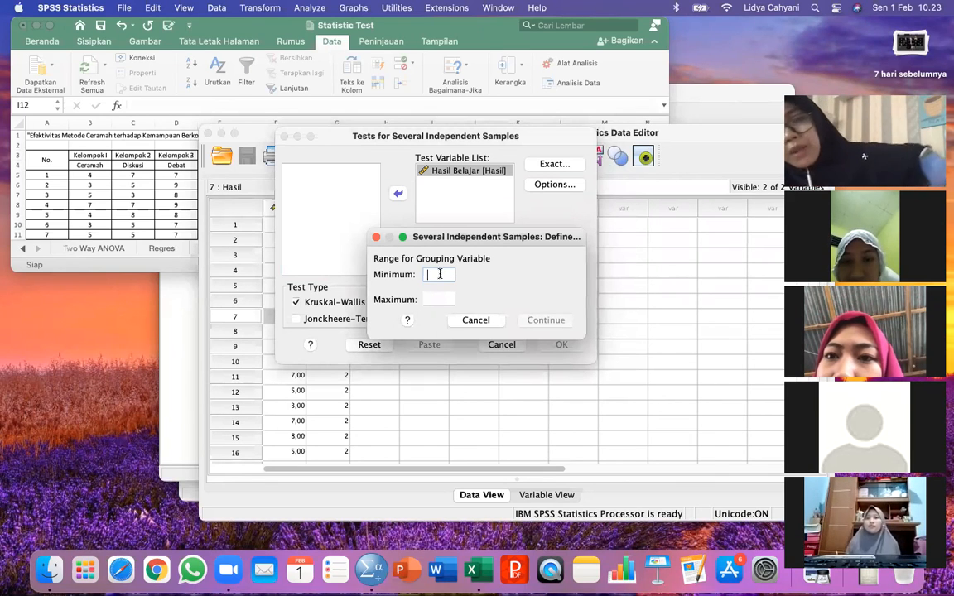
text(1)
click(438, 298)
text(3)
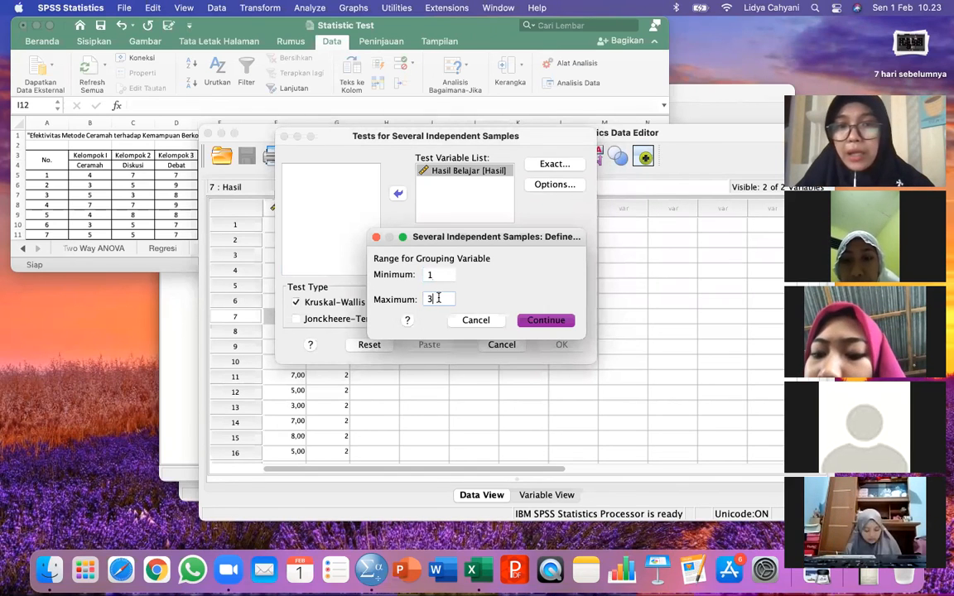
click(538, 320)
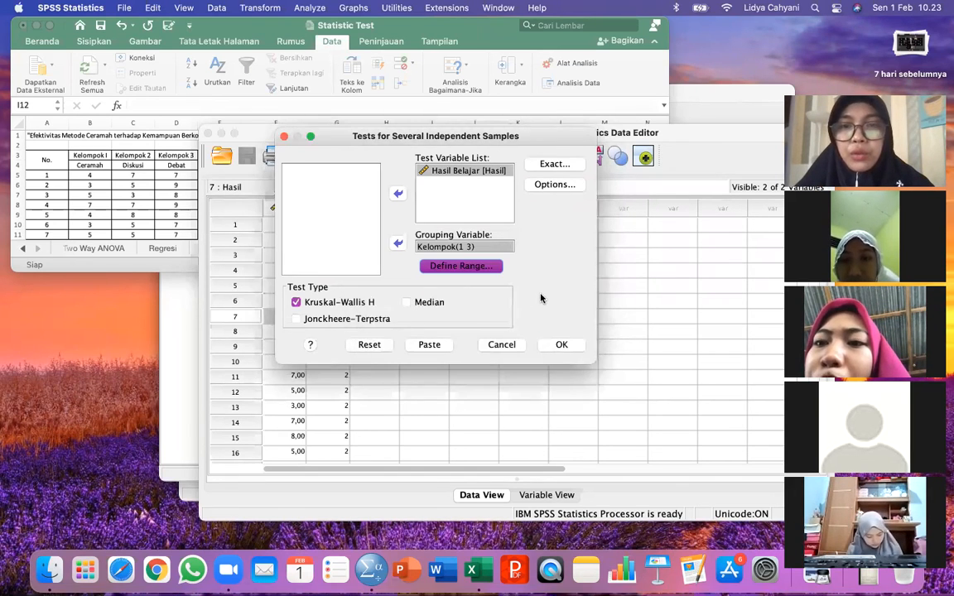
Run the Kruskal-Wallis H test and inspect the Ranks and Test Statistics tables
click(550, 346)
scroll(550, 347, down, 2)
scroll(550, 346, up, 2)
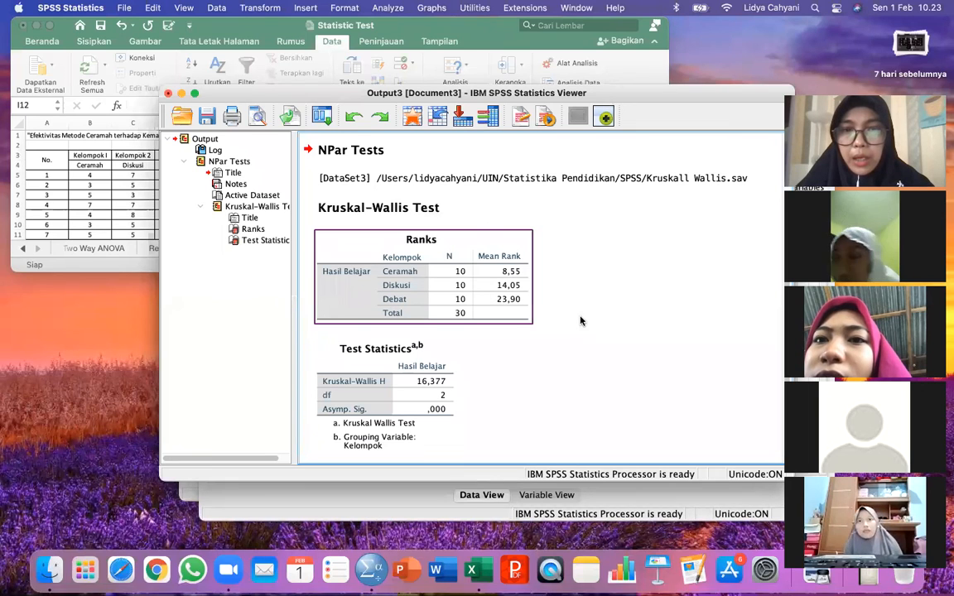
click(402, 351)
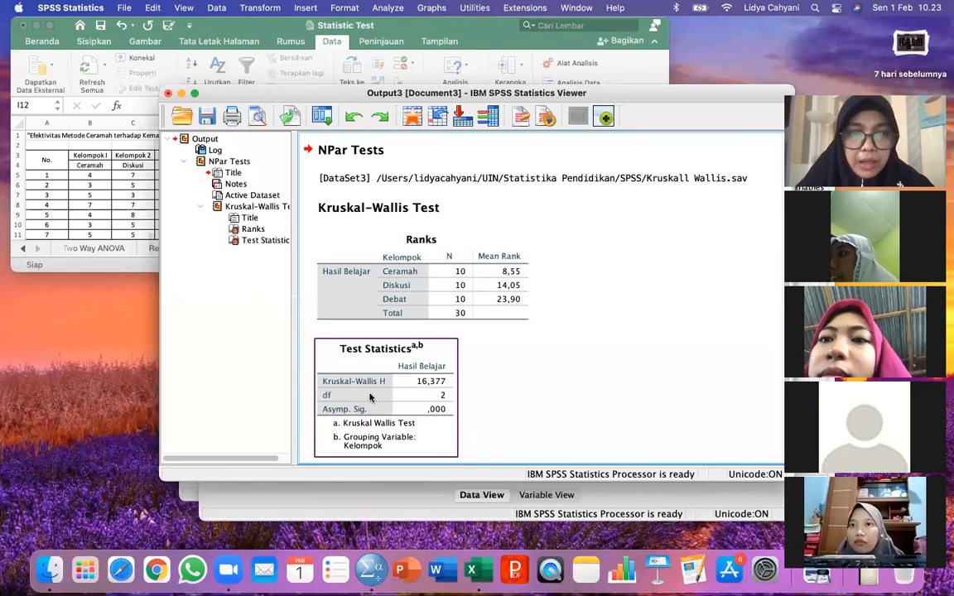